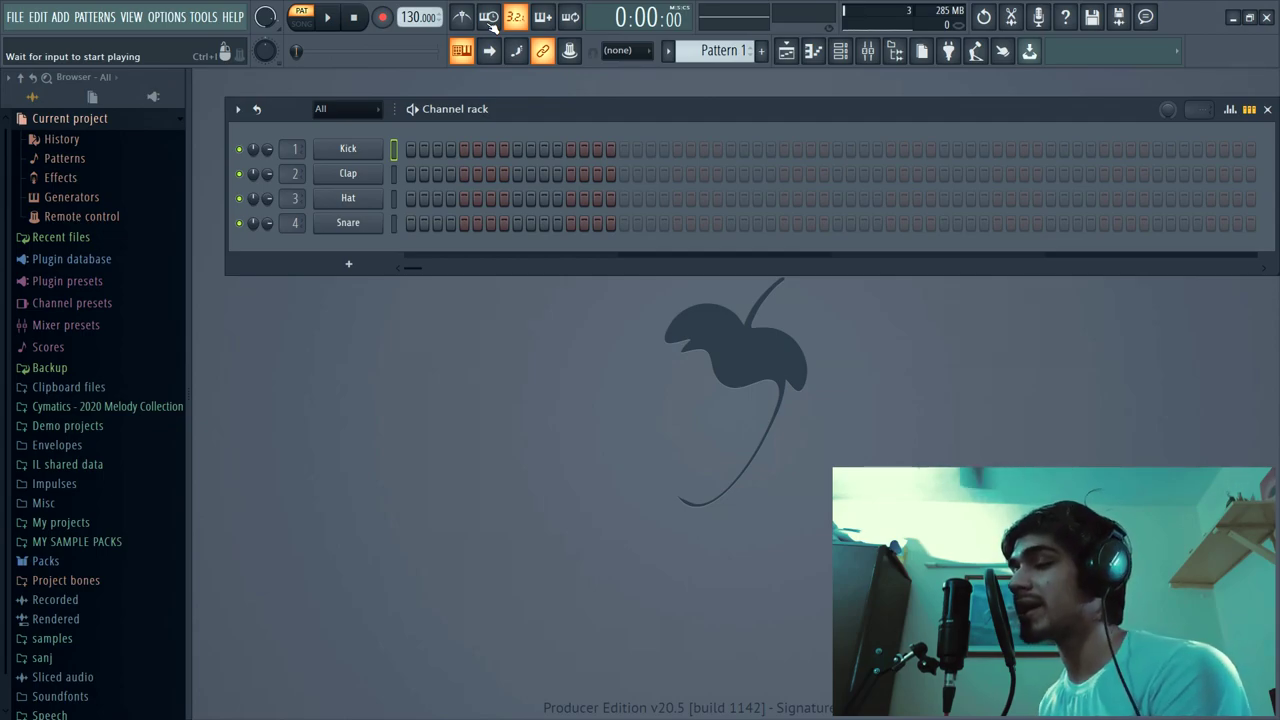
Set the project tempo to 100 BPM and open the piano roll of the reFX Nexus channel.
{"action": "right_click", "coordinate": [412, 20]}
{"action": "left_click", "coordinate": [596, 81]}
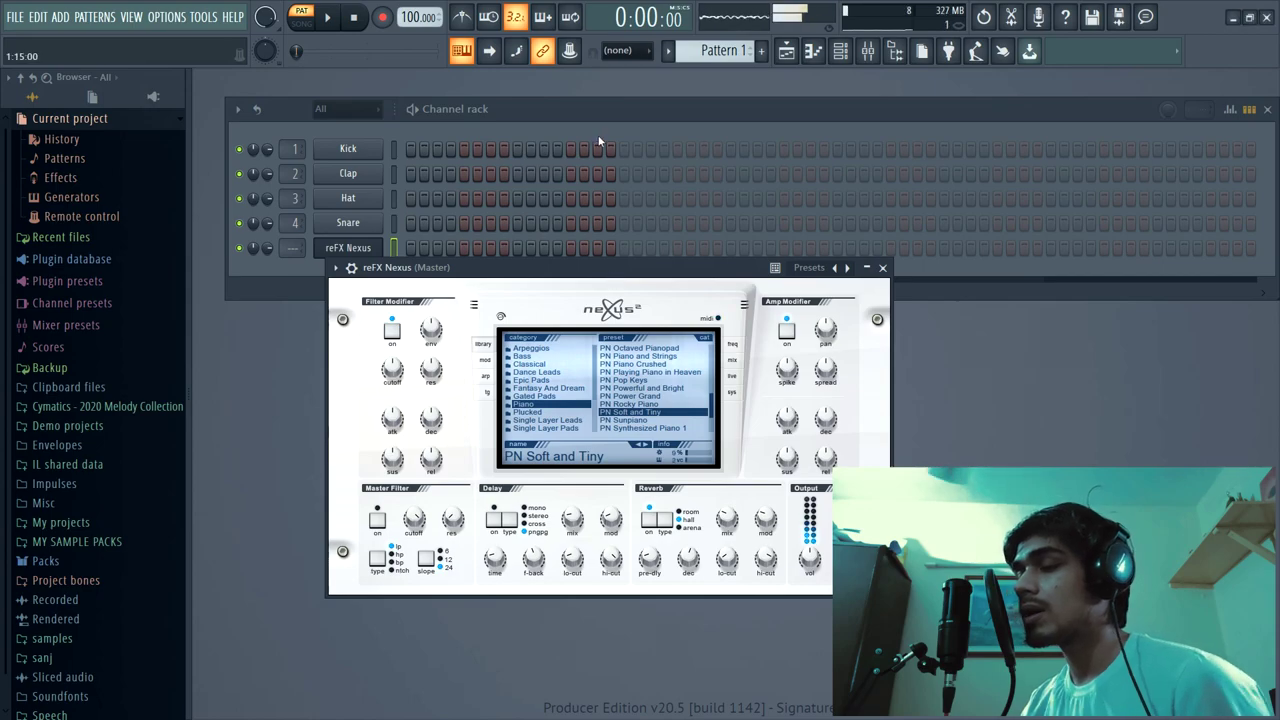
{"action": "left_click", "coordinate": [595, 113]}
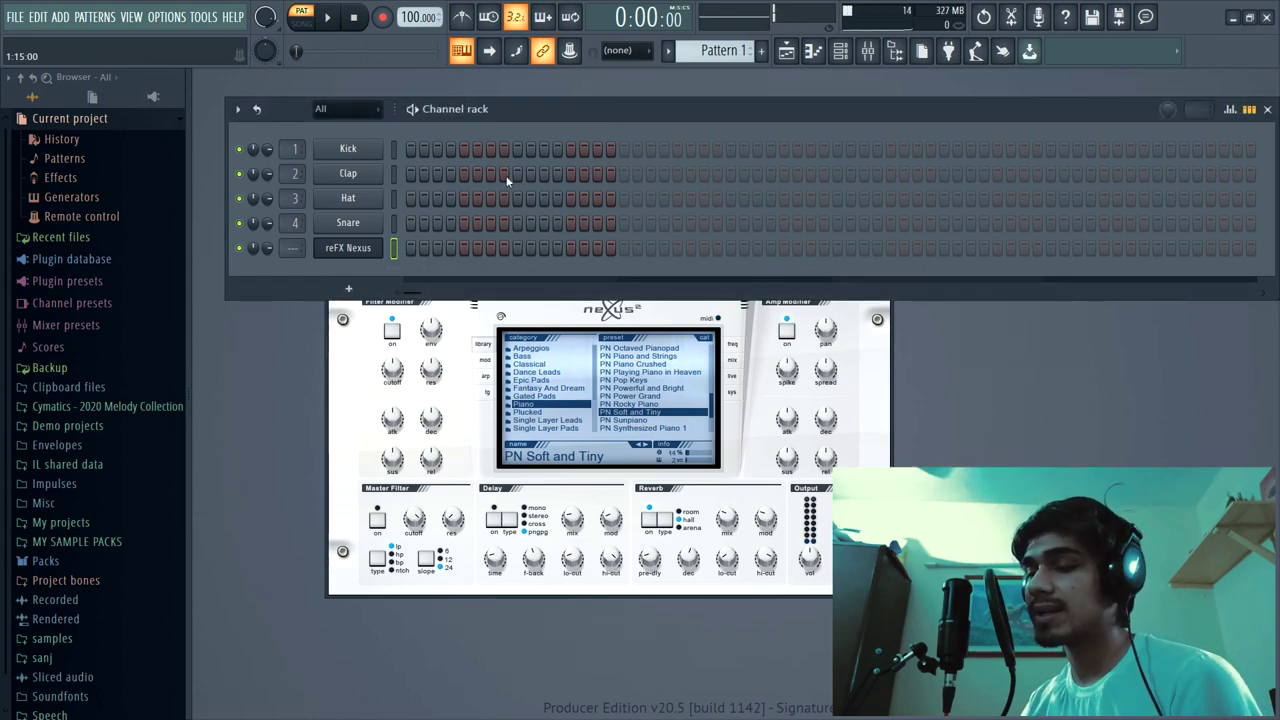
{"action": "right_click", "coordinate": [364, 249]}
{"action": "left_click", "coordinate": [395, 249]}
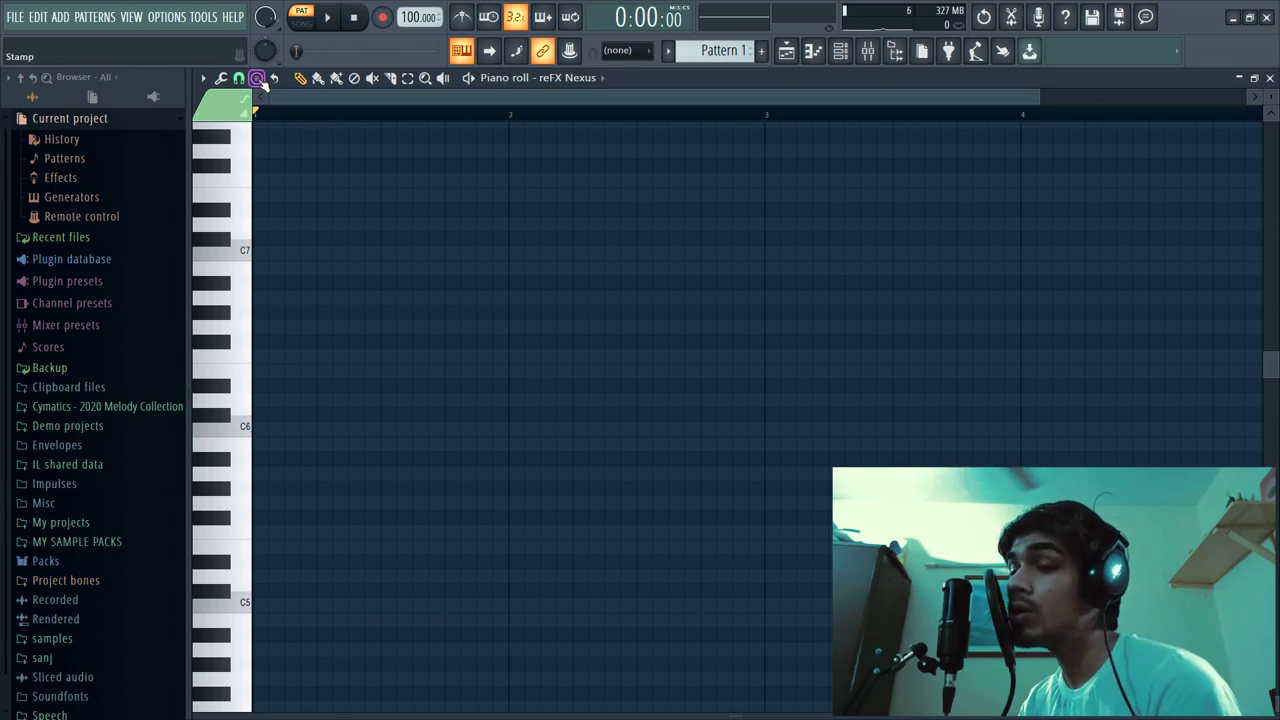
Stamp the Minor Natural (Aeolian) scale from A5 at the start of bar 1 and delete its notes.
{"action": "left_click", "coordinate": [258, 80]}
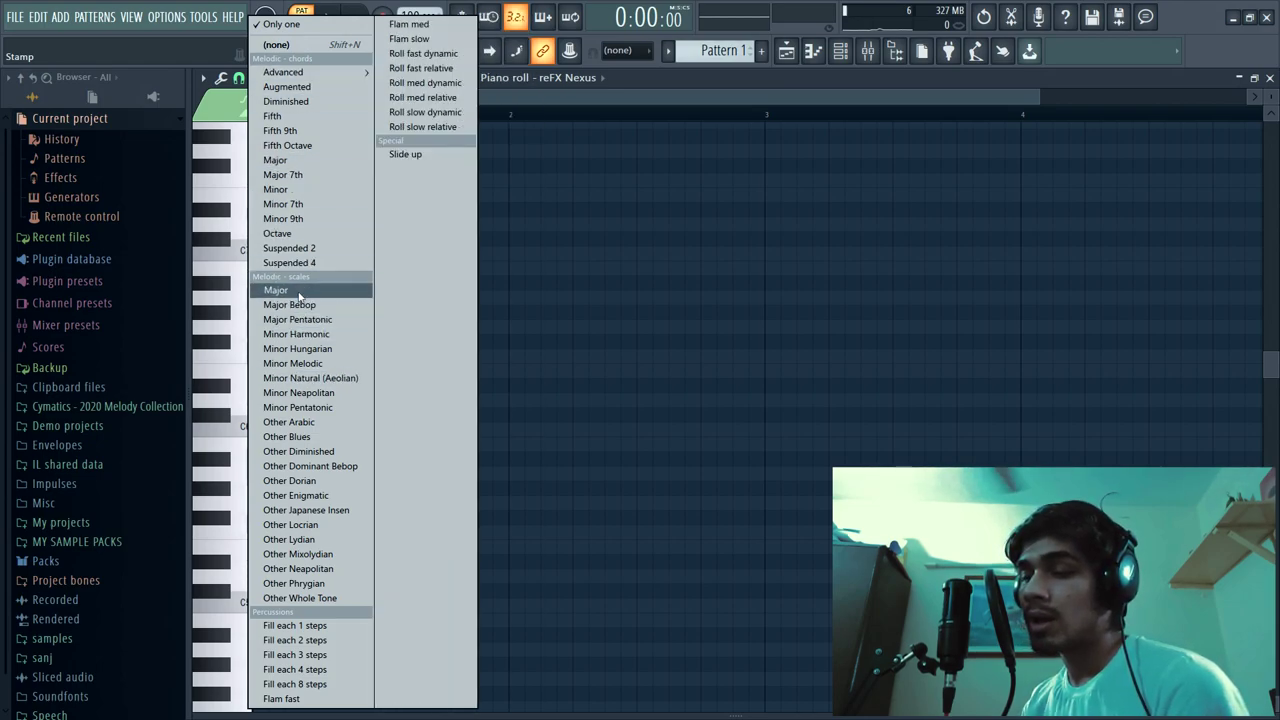
{"action": "left_click", "coordinate": [327, 383]}
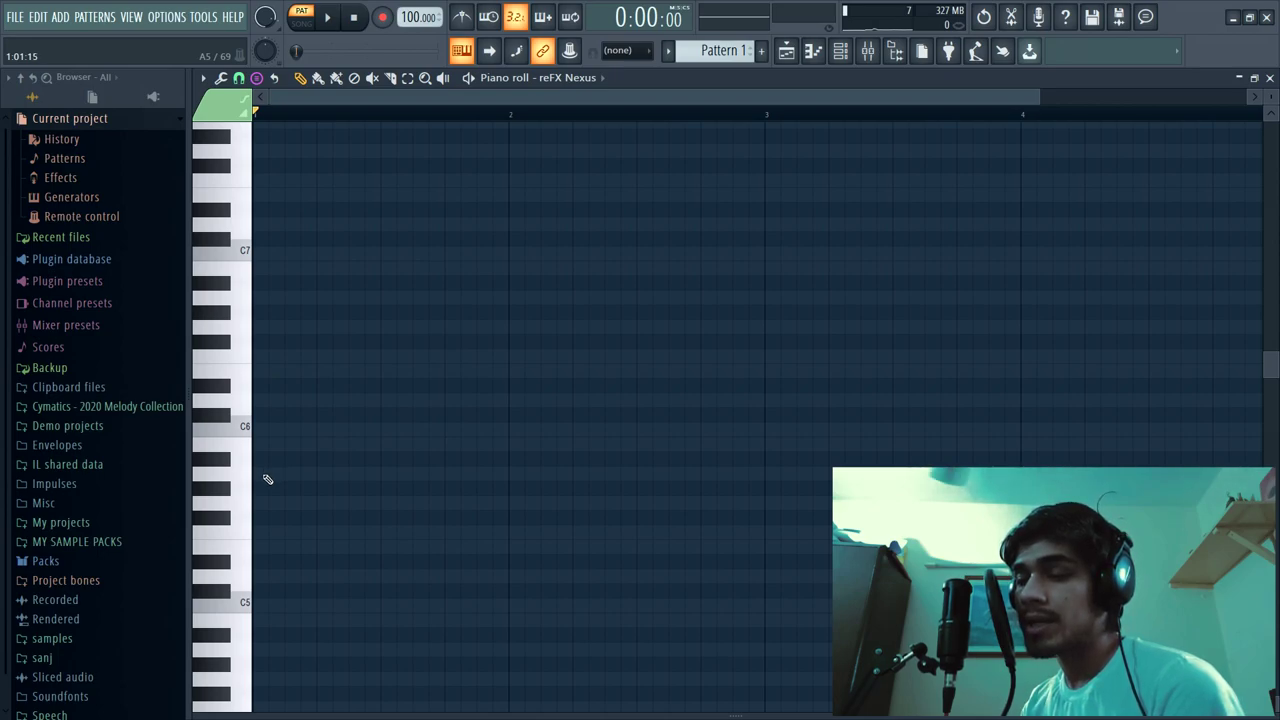
{"action": "left_click", "coordinate": [268, 473]}
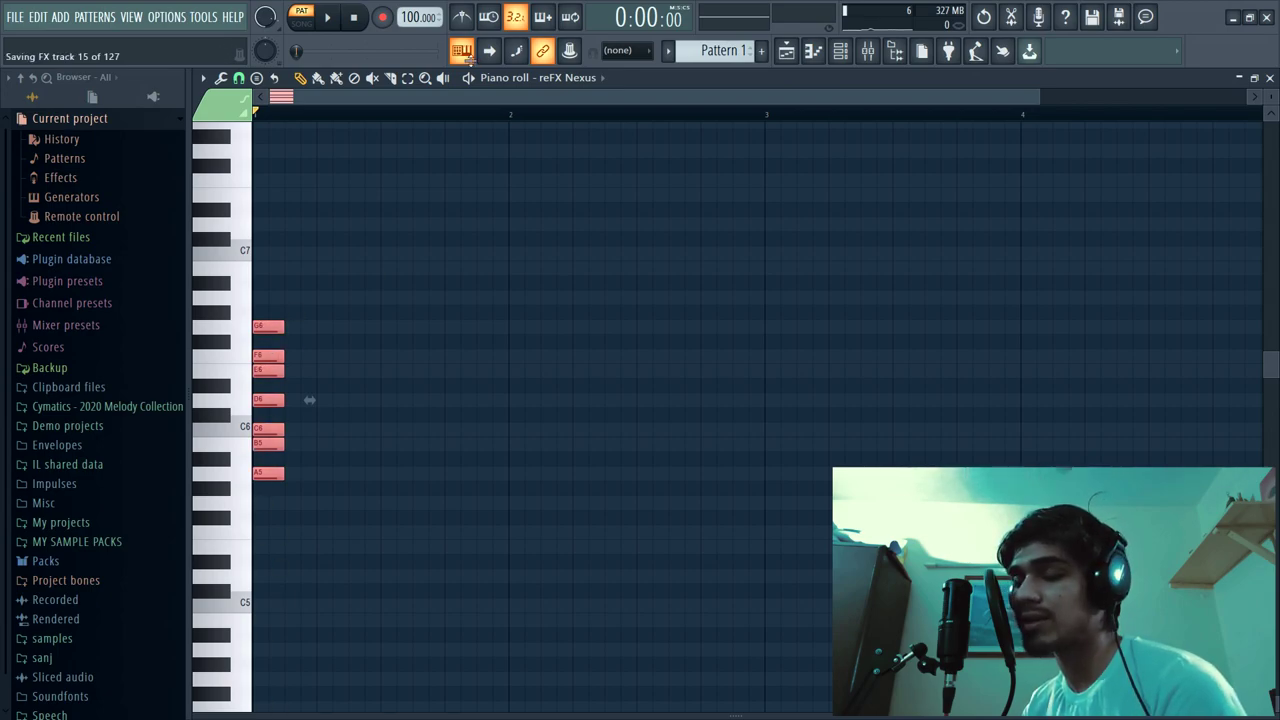
{"action": "key", "text": "ctrl+a"}
{"action": "key", "text": "Delete"}
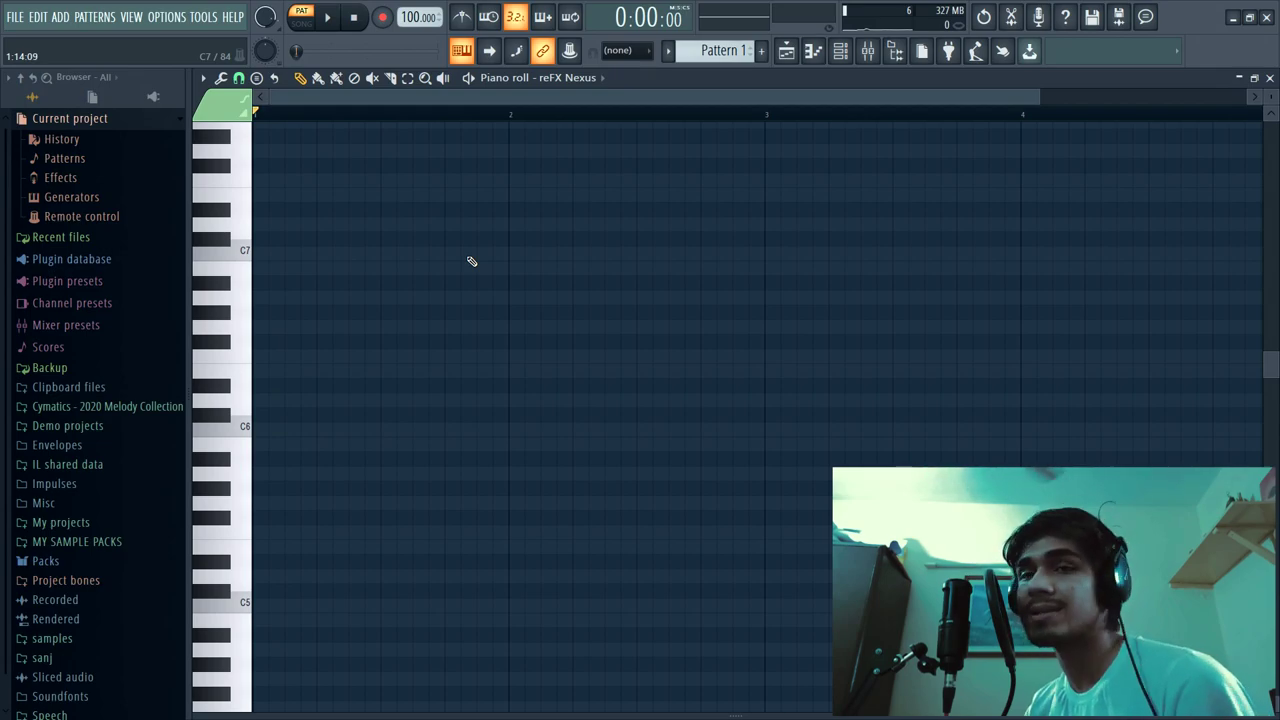
Stamp the Minor Natural (Aeolian) scale from C6 at the start of bar 1 and clear its notes.
{"action": "left_click", "coordinate": [256, 77]}
{"action": "left_click", "coordinate": [310, 380]}
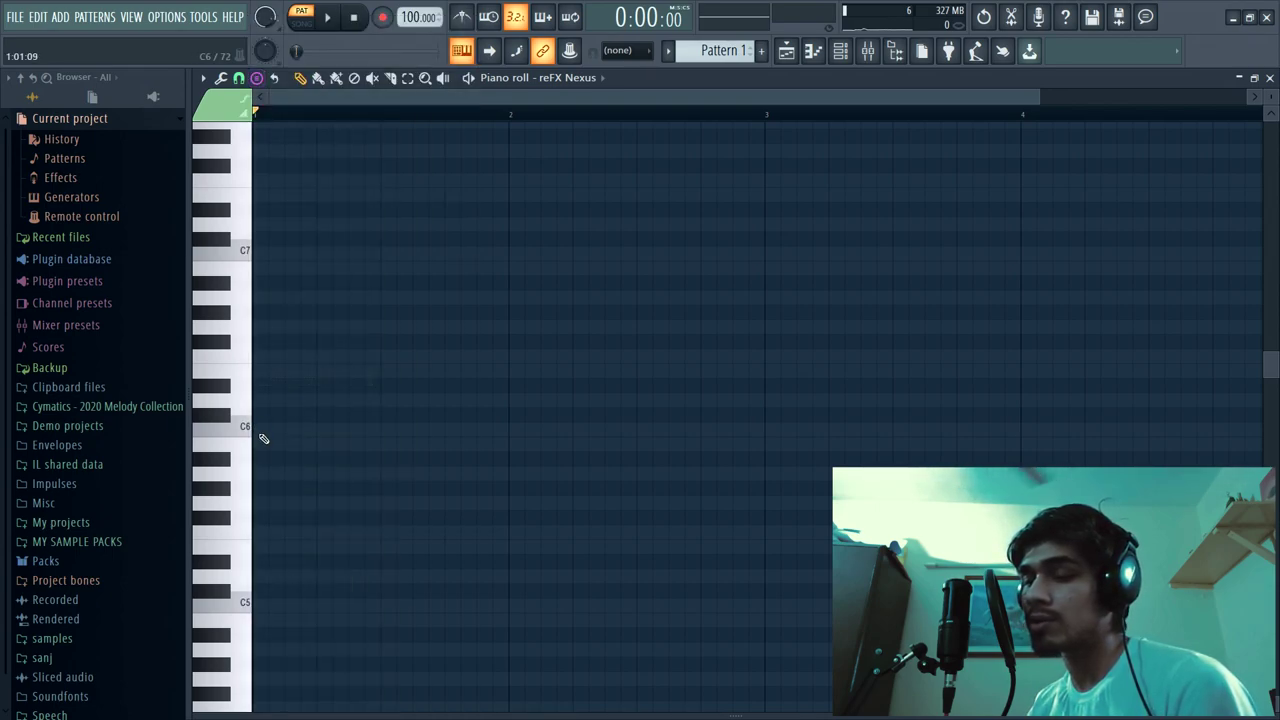
{"action": "left_click", "coordinate": [260, 430]}
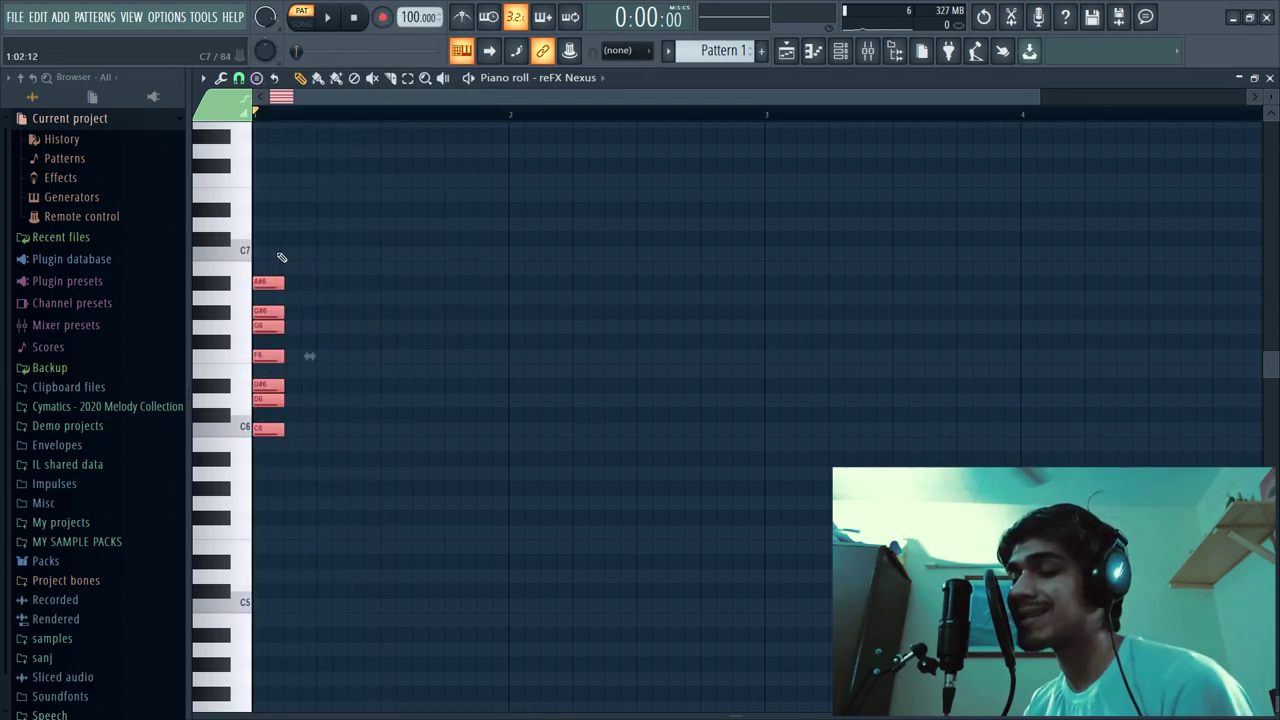
{"action": "right_click", "coordinate": [270, 283]}
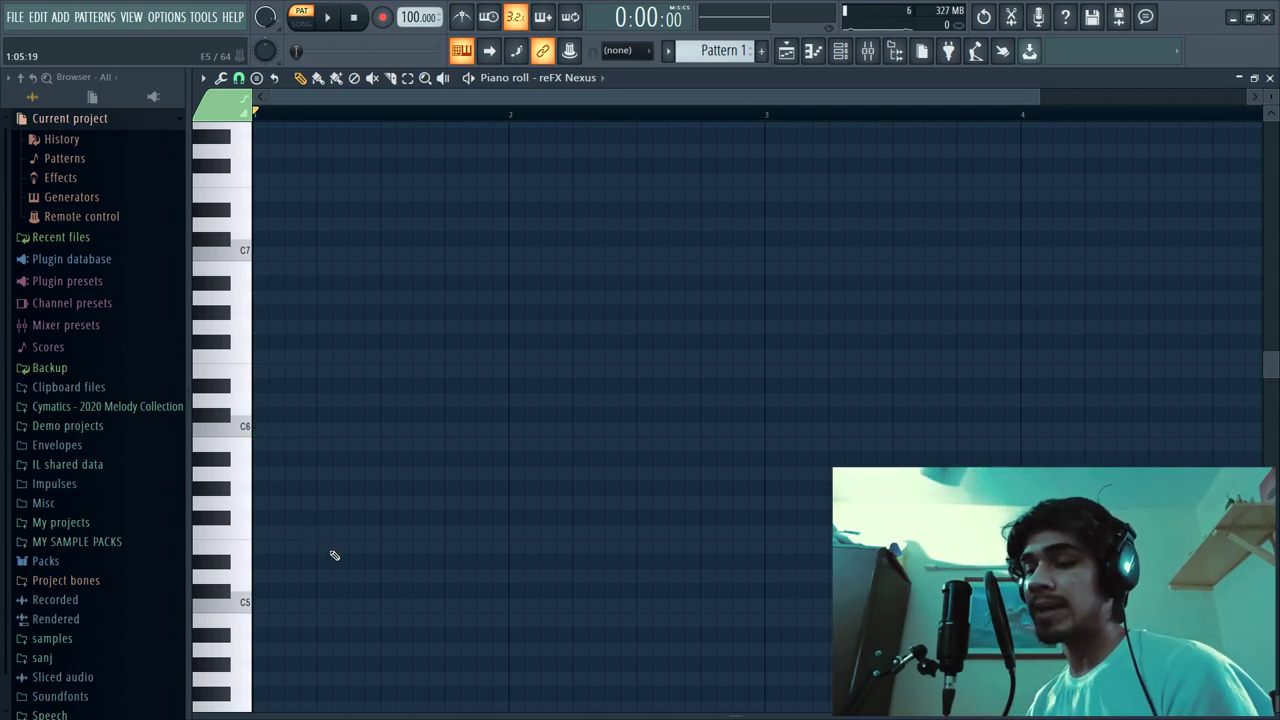
Build a one-bar chord from A5, C6 and E6 in bar 1 and play it back.
{"action": "scroll", "coordinate": [322, 570], "scroll_direction": "down", "scroll_amount": 1}
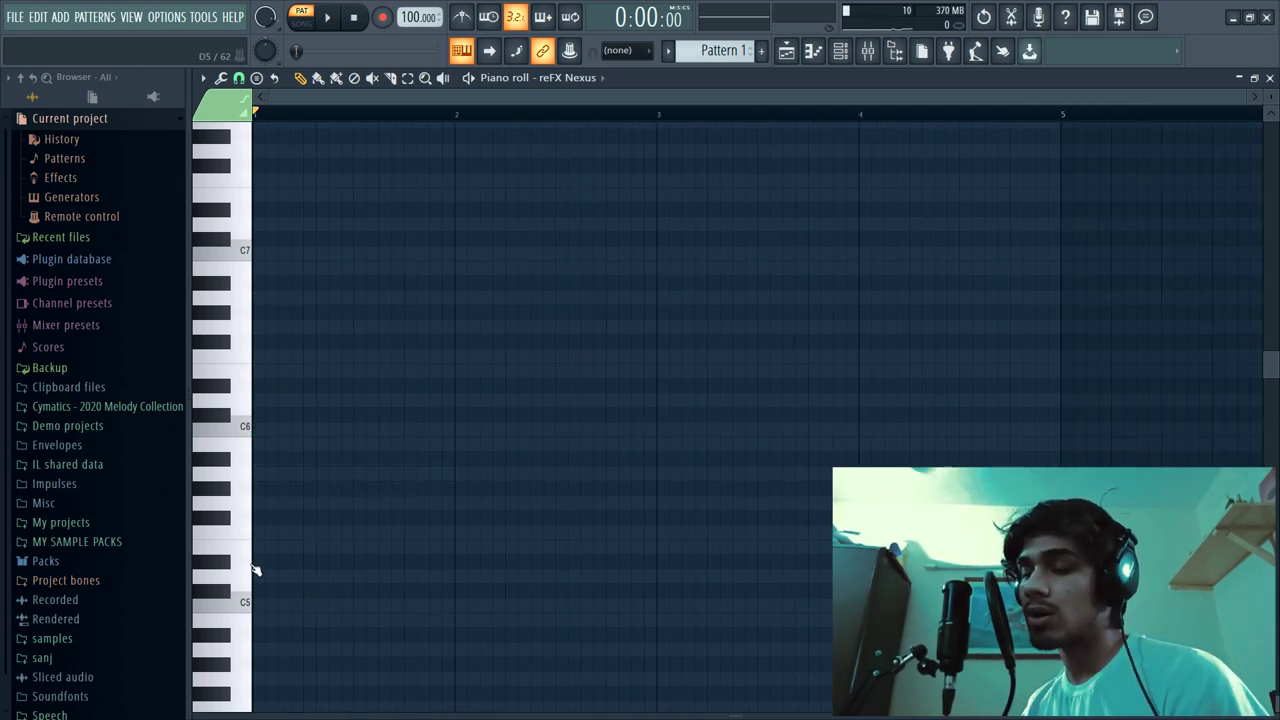
{"action": "left_click", "coordinate": [276, 473]}
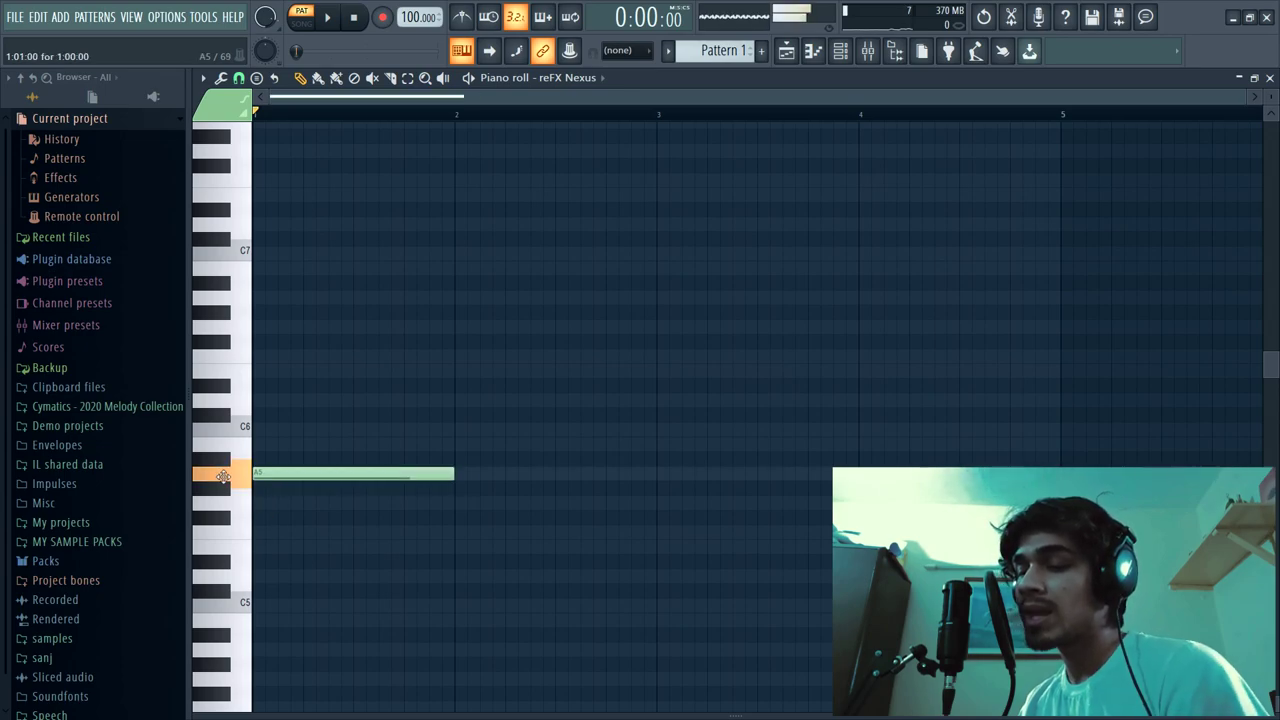
{"action": "left_click", "coordinate": [265, 429]}
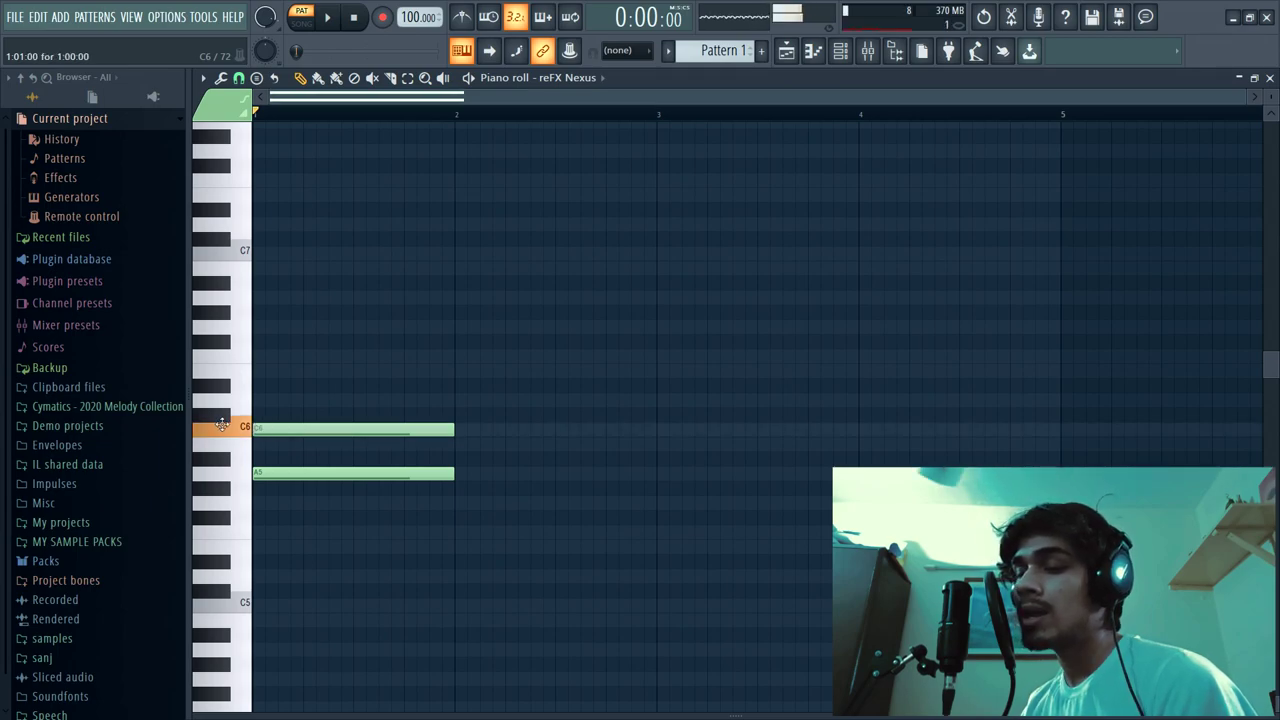
{"action": "left_click", "coordinate": [274, 373]}
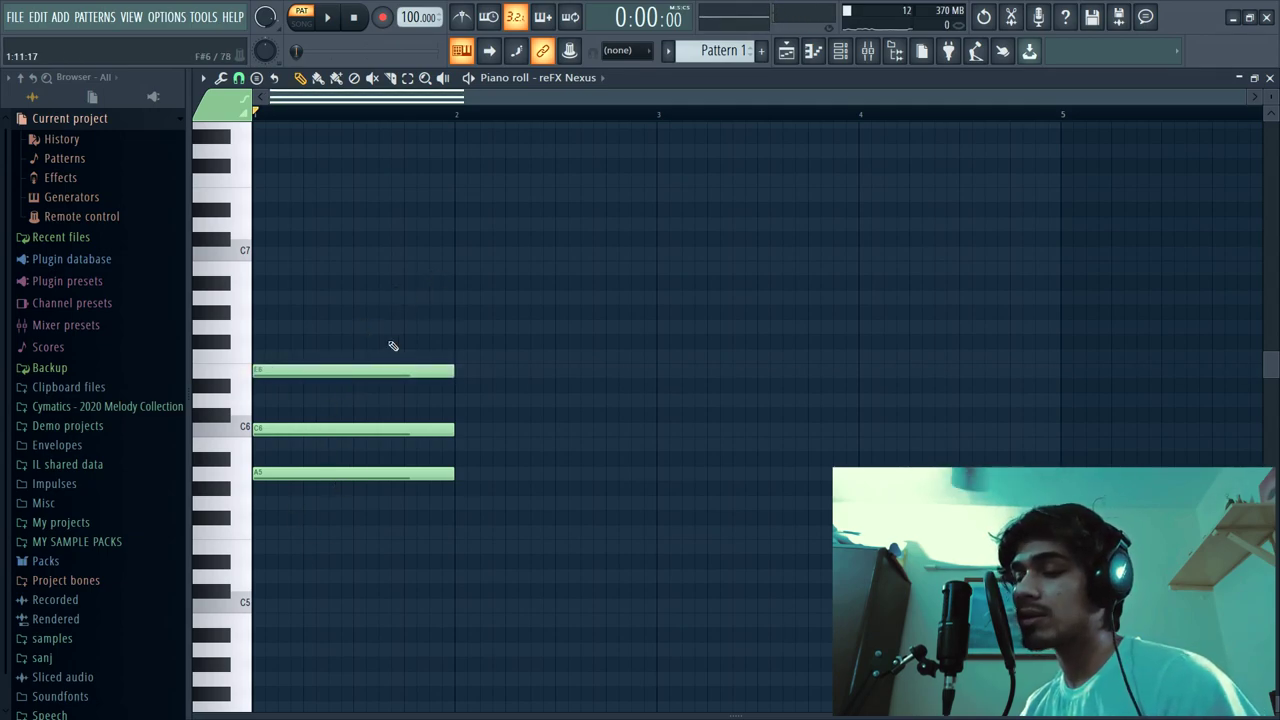
{"action": "key", "text": "space"}
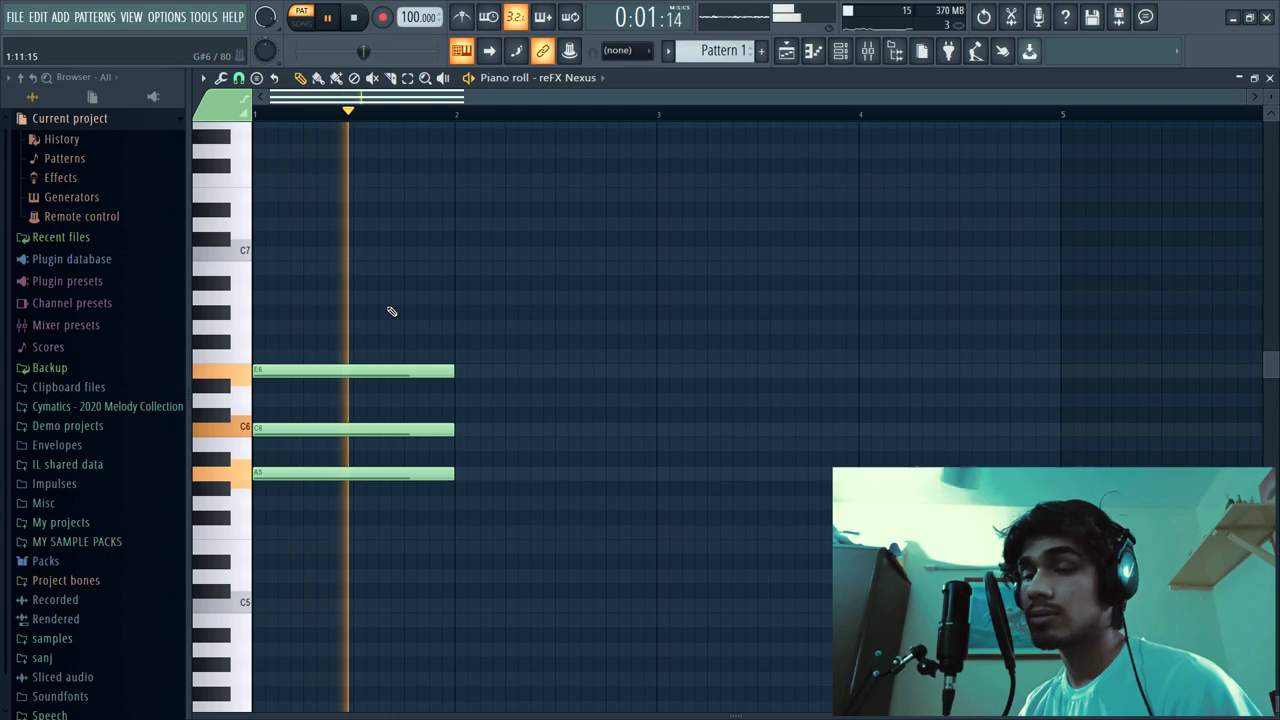
{"action": "key", "text": "space"}
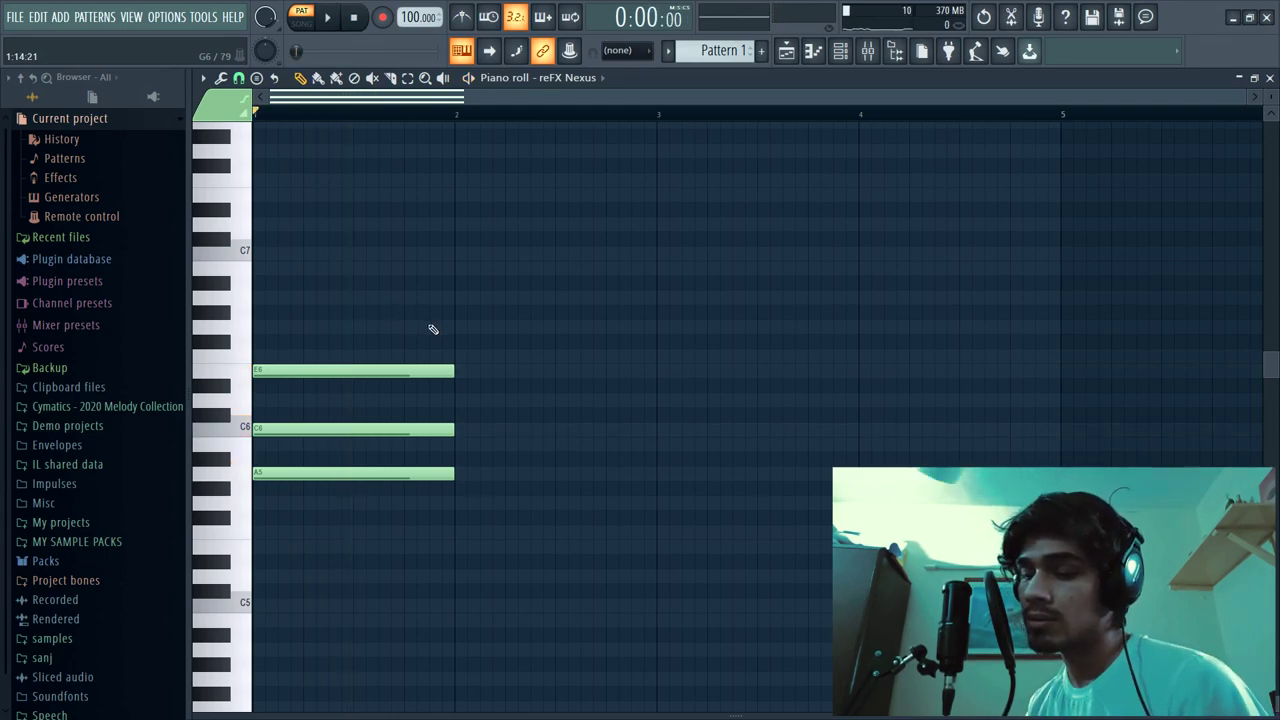
Transpose the chord in bar 1 down one octave and listen to it.
{"action": "key", "text": "ctrl+Down"}
{"action": "scroll", "coordinate": [437, 309], "scroll_direction": "down", "scroll_amount": 3}
{"action": "scroll", "coordinate": [440, 311], "scroll_direction": "down", "scroll_amount": 1}
{"action": "key", "text": "space"}
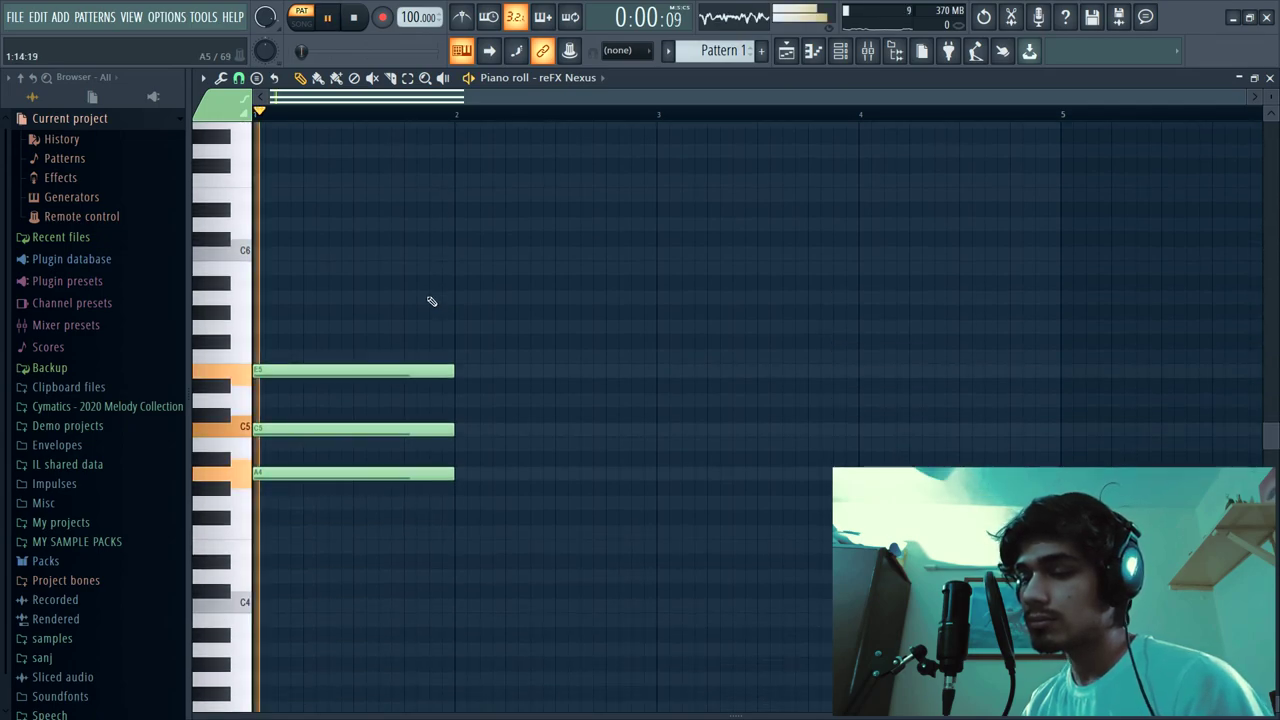
{"action": "key", "text": "space"}
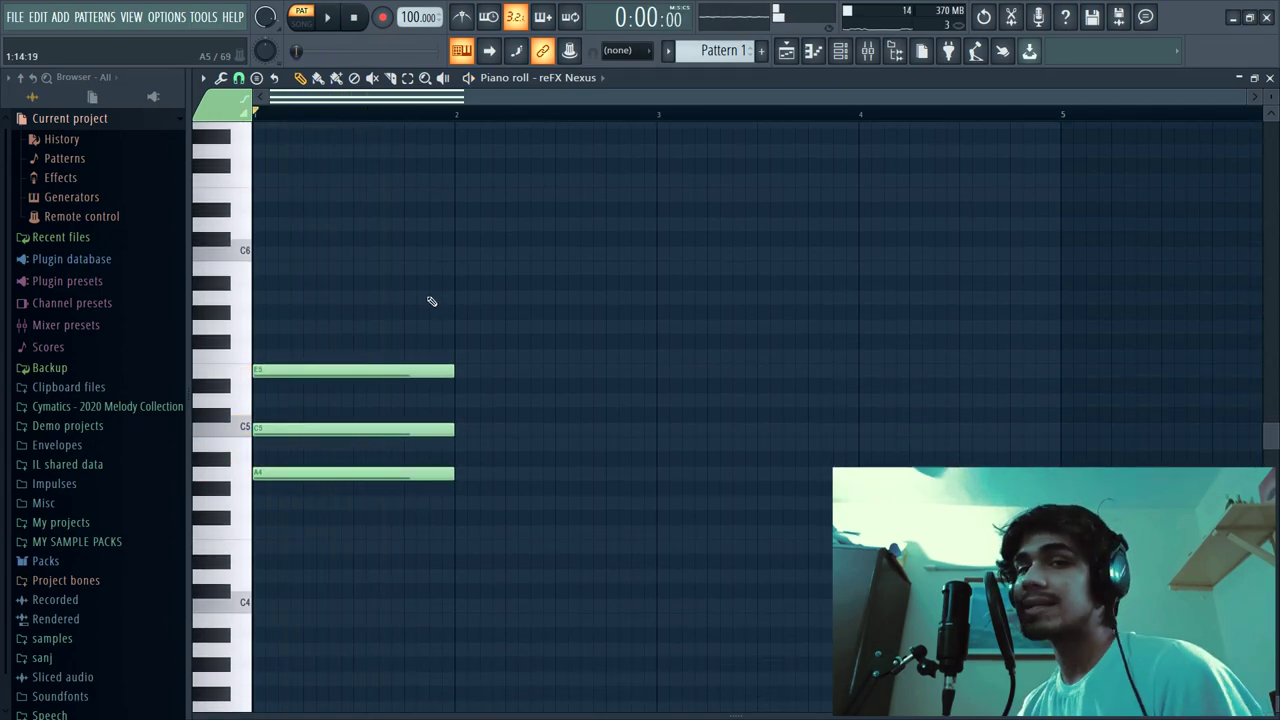
Highlight the chord's root note A4 and top note E5 in turn, and play the chord.
{"action": "scroll", "coordinate": [400, 318], "scroll_direction": "down", "scroll_amount": 1}
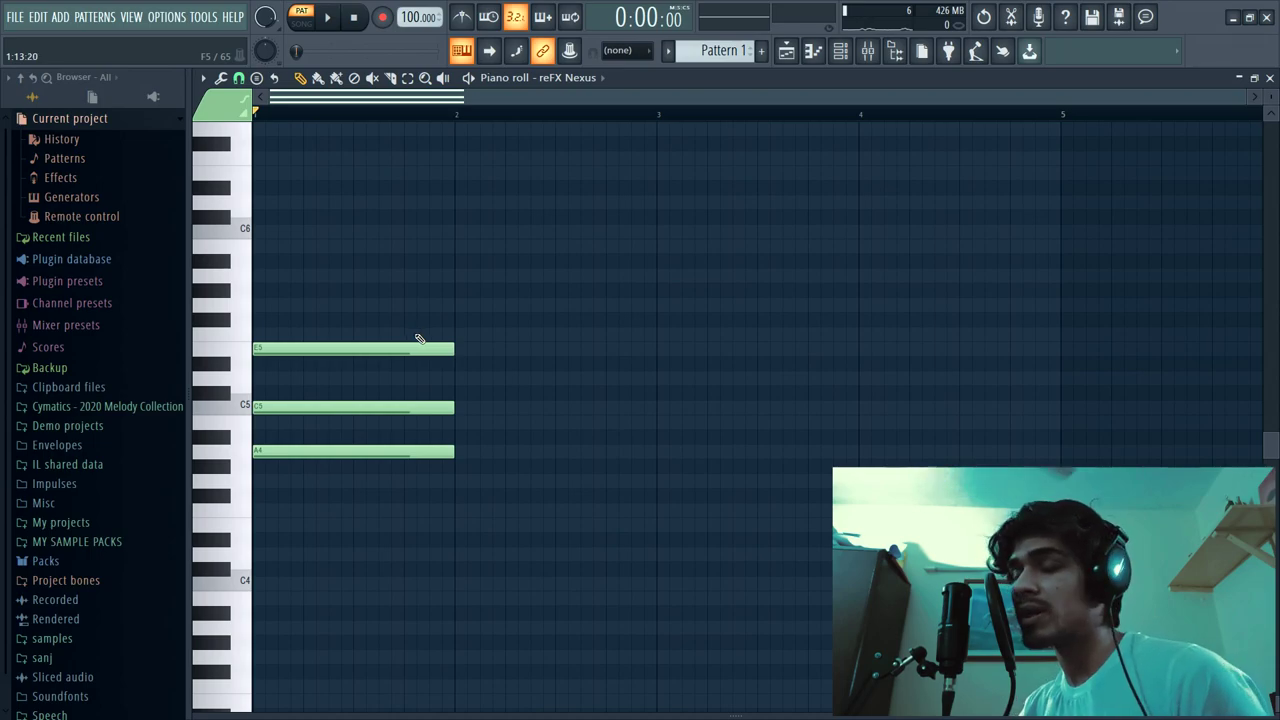
{"action": "left_click_drag", "start_coordinate": [388, 322], "coordinate": [339, 469]}
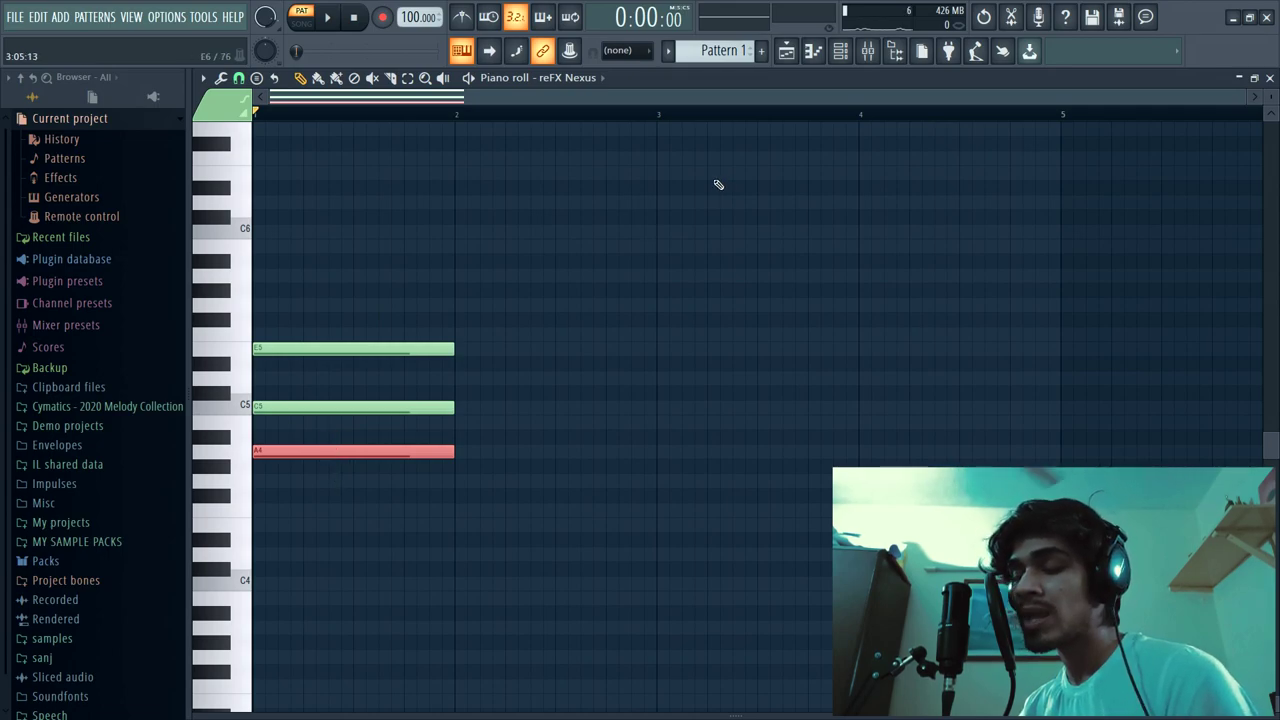
{"action": "left_click", "coordinate": [651, 209]}
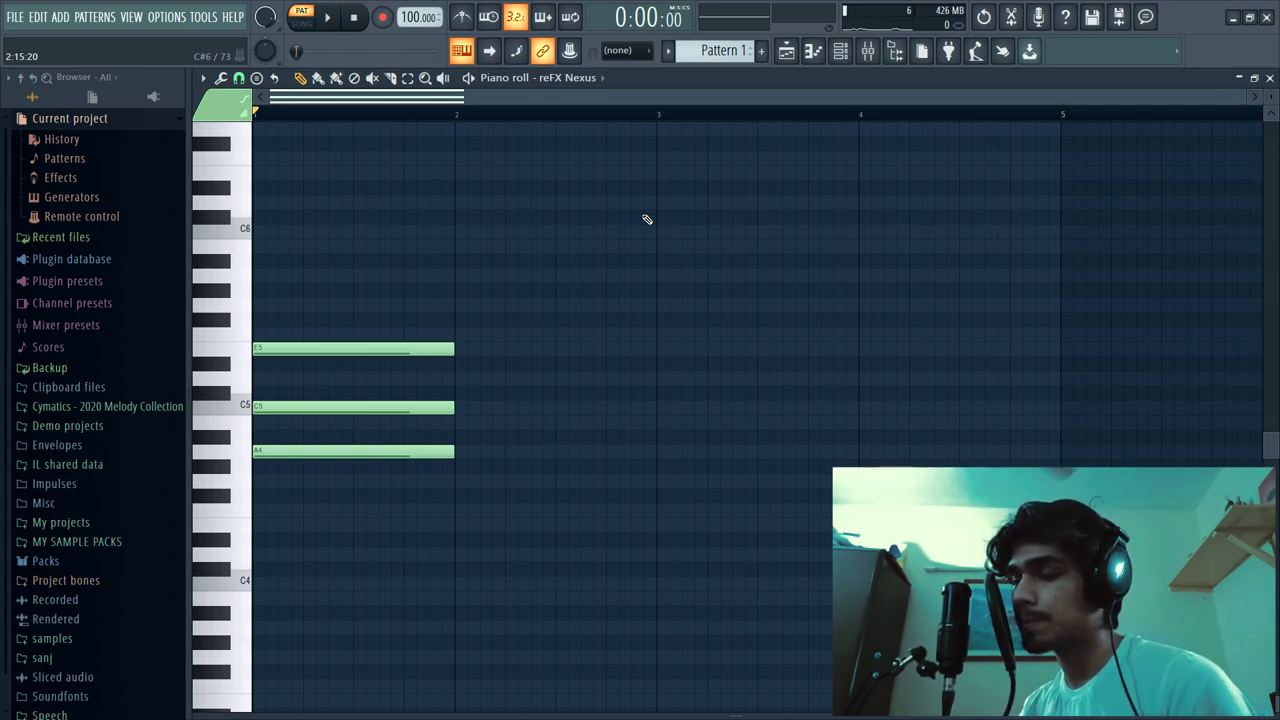
{"action": "key", "text": "space"}
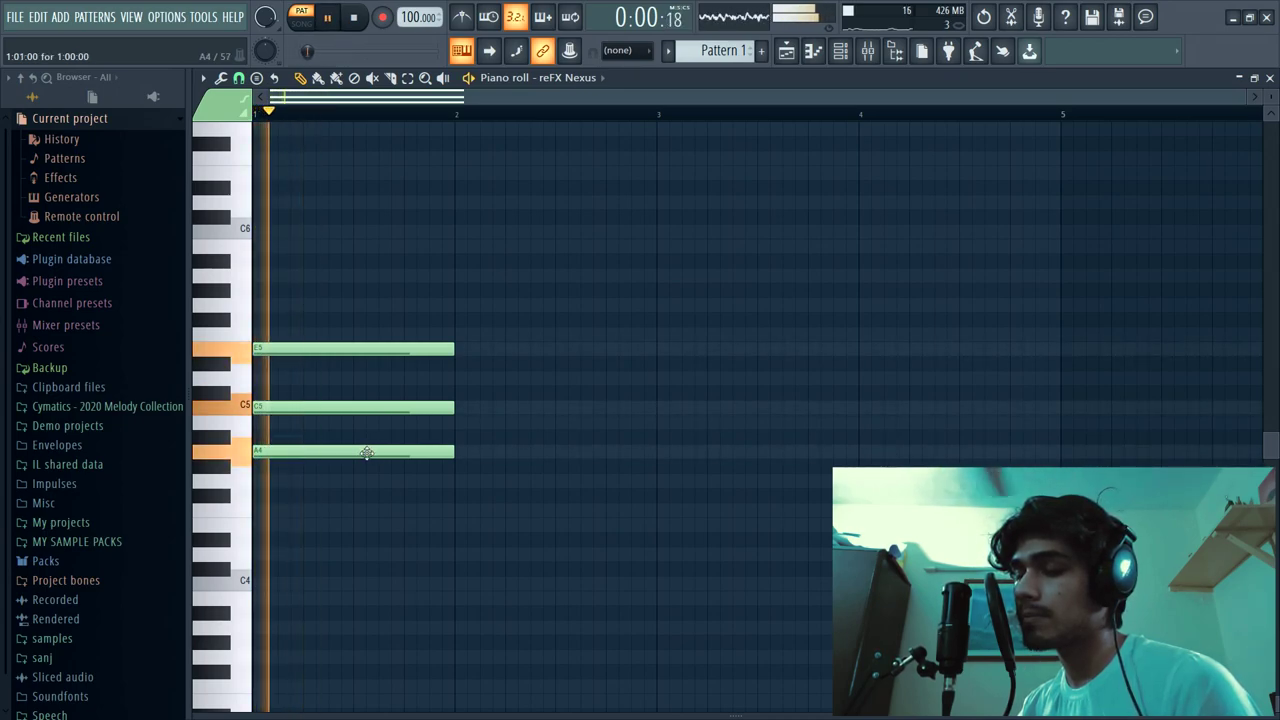
{"action": "key", "text": "space"}
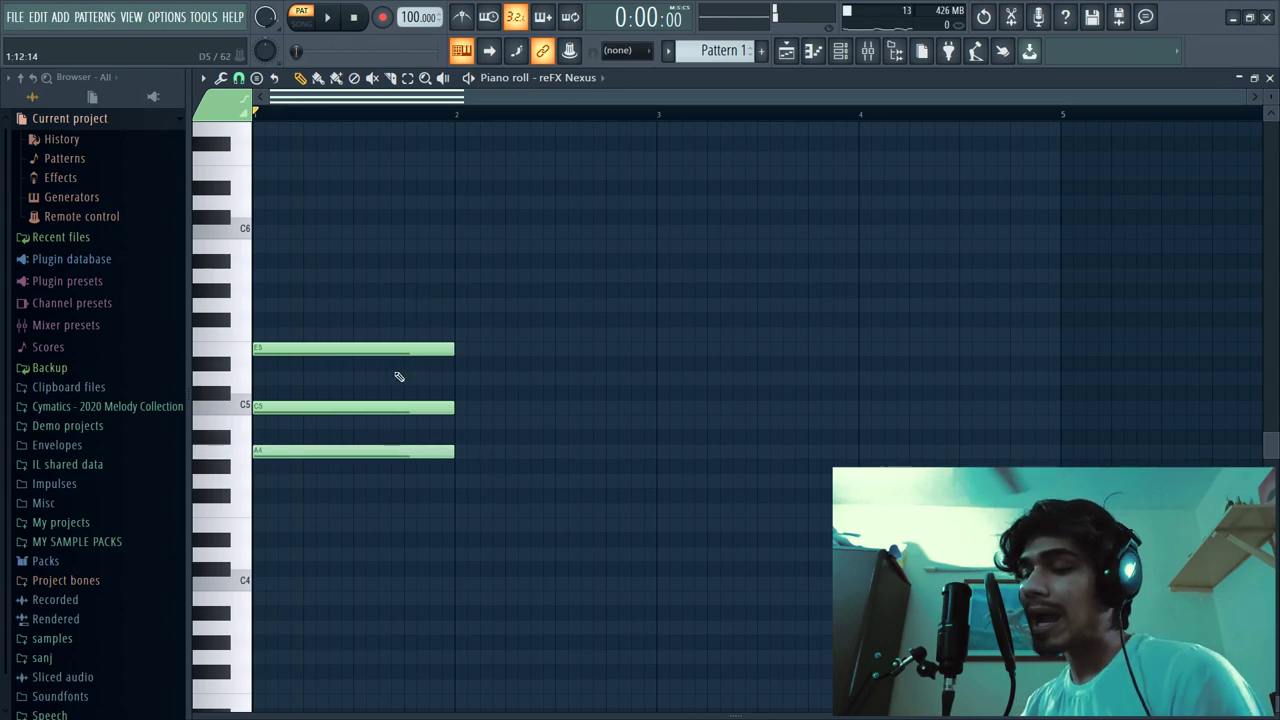
{"action": "left_click", "coordinate": [355, 346]}
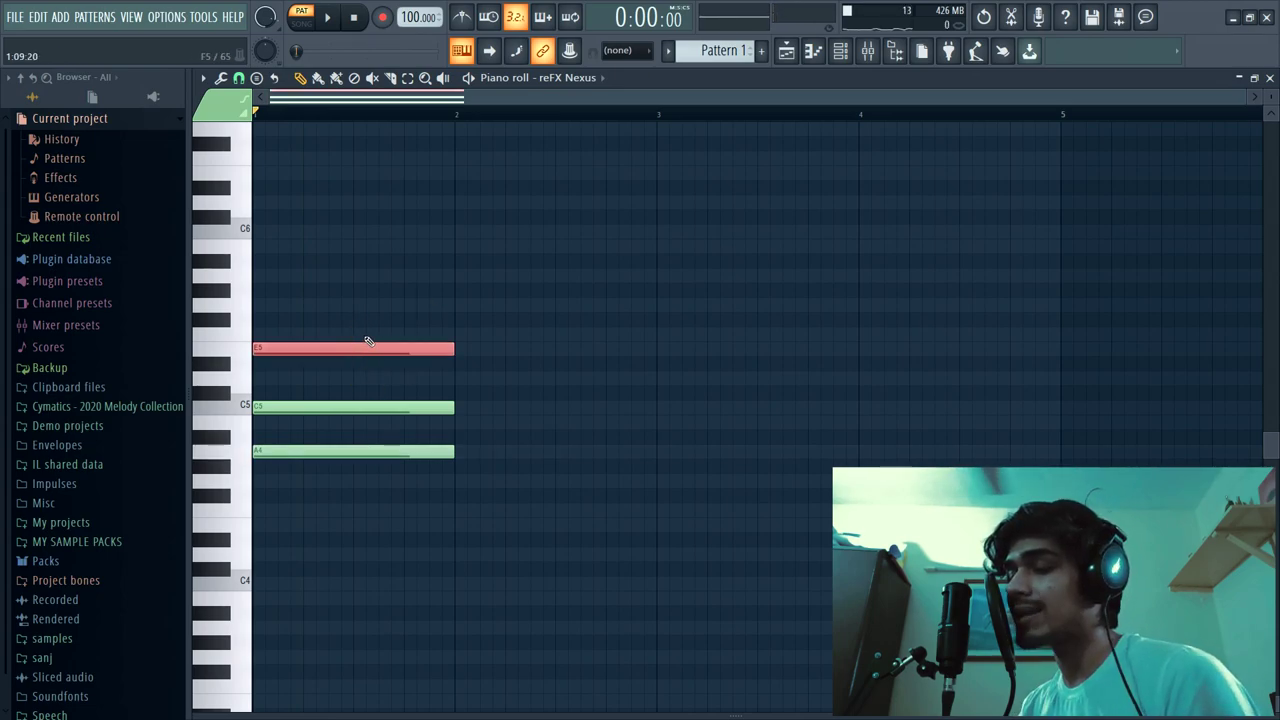
{"action": "left_click", "coordinate": [369, 345], "text": "ctrl"}
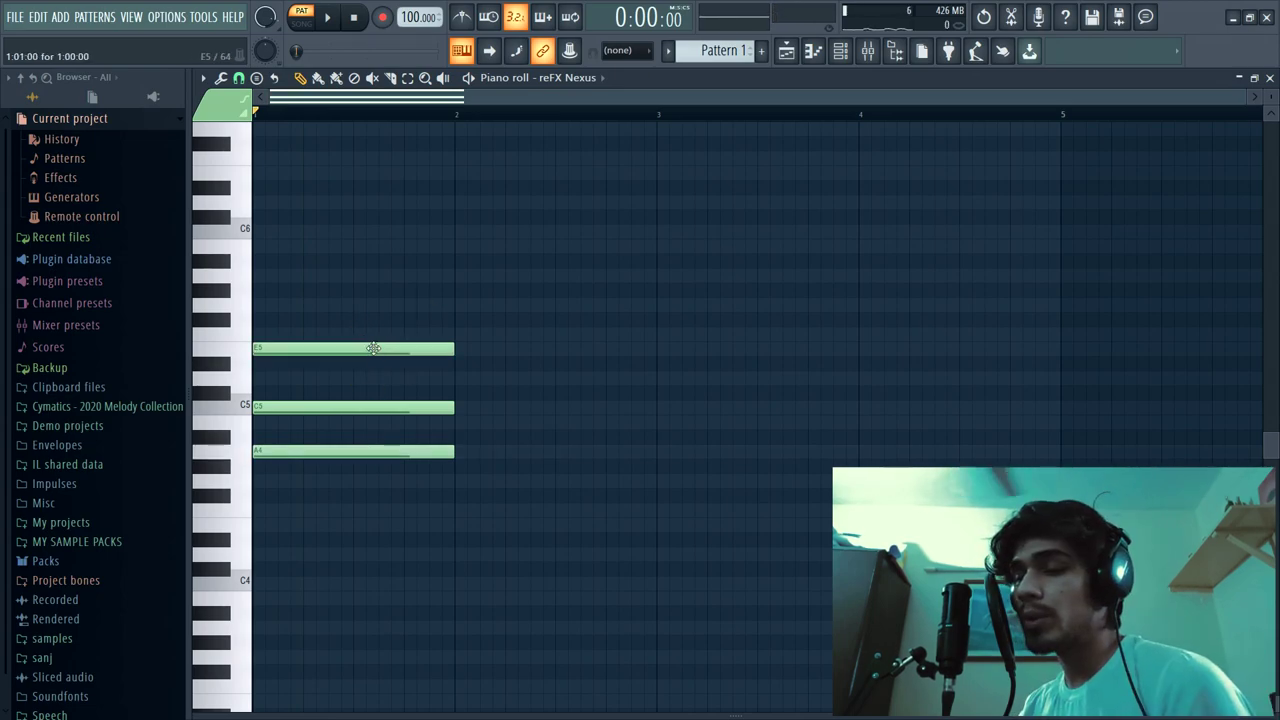
{"action": "left_click_drag", "start_coordinate": [367, 305], "coordinate": [388, 402]}
Place the top notes of the following chords: a one-bar F5 in bar 2 and a one-bar D5 in bar 3.
{"action": "left_click", "coordinate": [410, 347]}
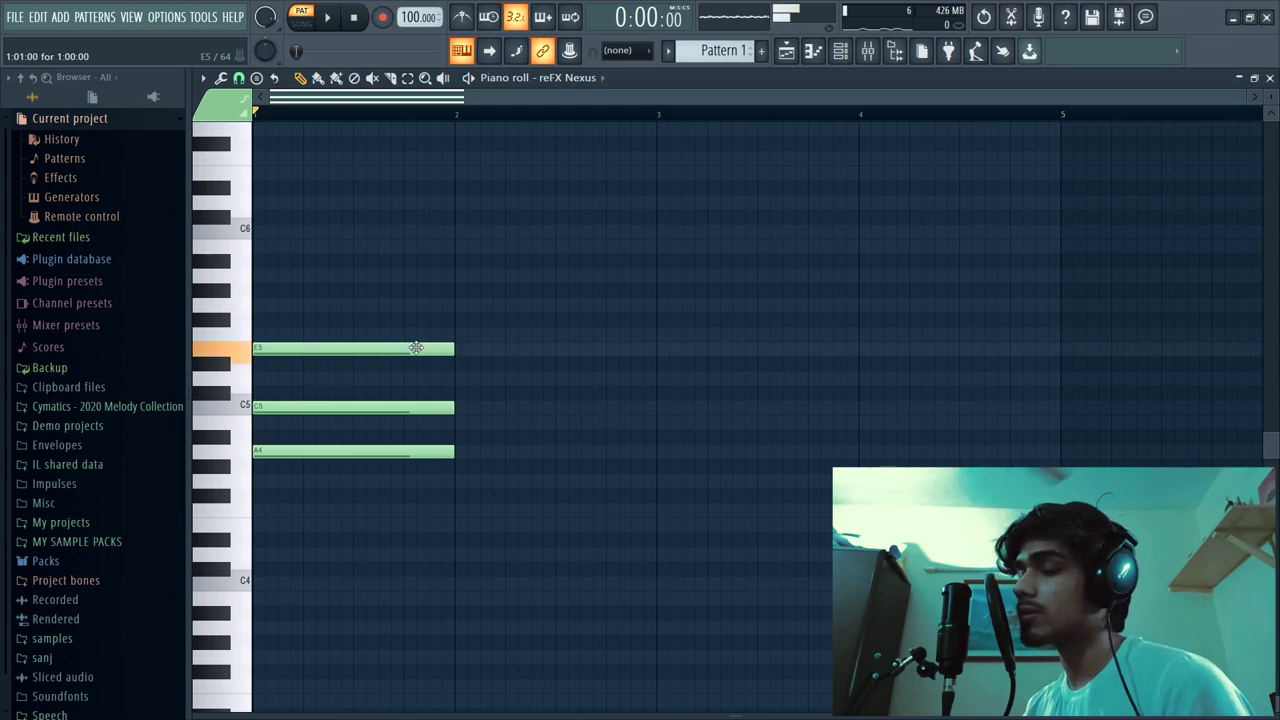
{"action": "left_click", "coordinate": [459, 381]}
{"action": "left_click", "coordinate": [459, 332]}
{"action": "right_click", "coordinate": [570, 379]}
{"action": "left_click_drag", "start_coordinate": [678, 354], "coordinate": [684, 383]}
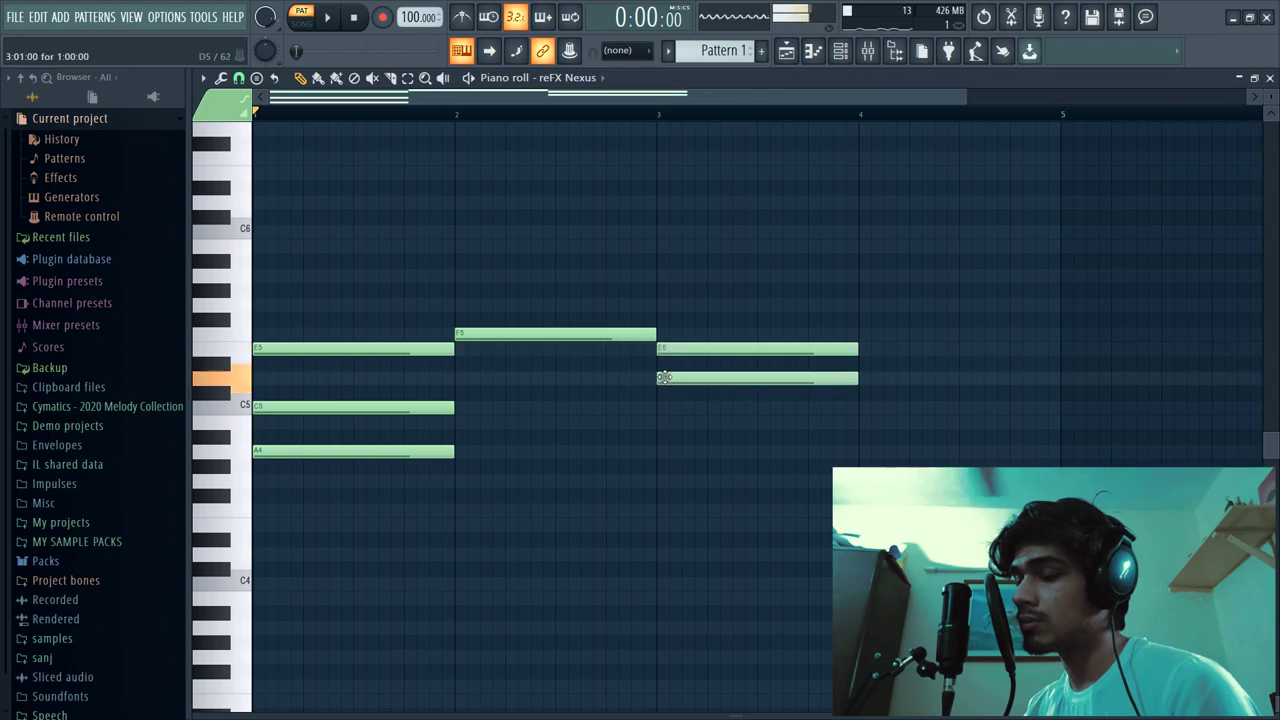
Try a one-bar C5 note in bar 4, remove it and play back the pattern.
{"action": "left_click", "coordinate": [885, 405]}
{"action": "left_click", "coordinate": [890, 407]}
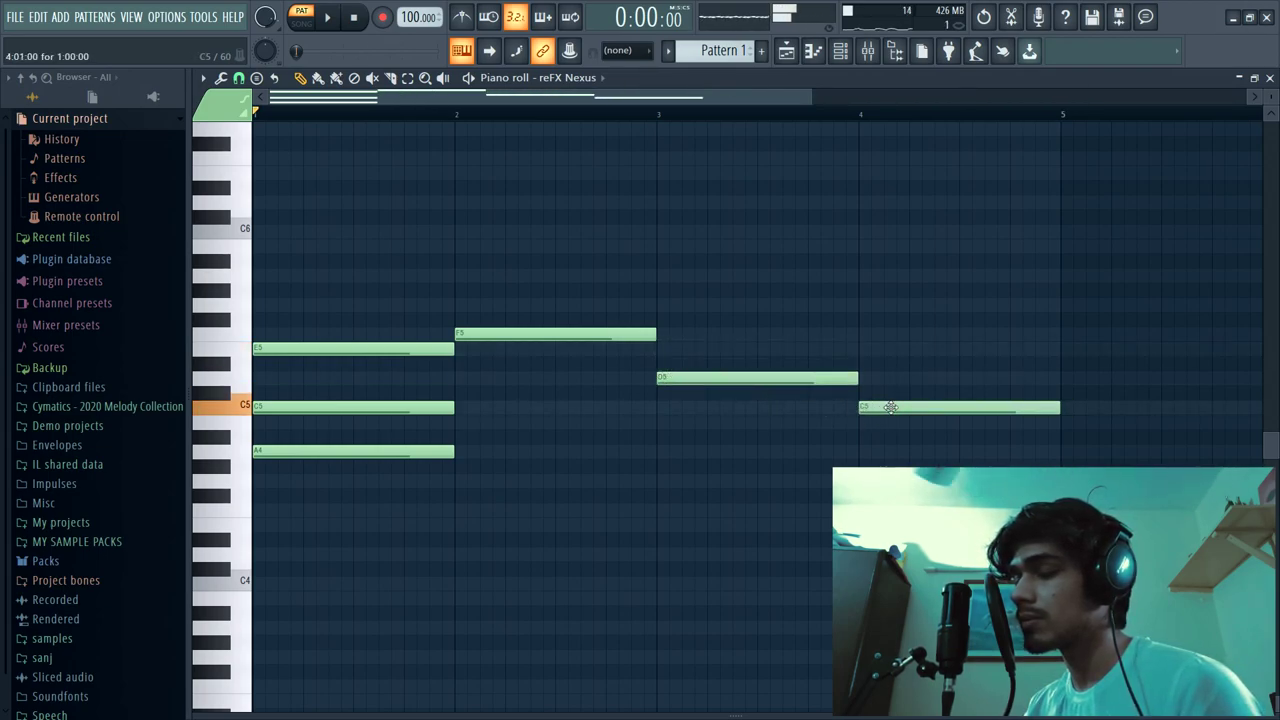
{"action": "right_click", "coordinate": [943, 408]}
{"action": "key", "text": "space"}
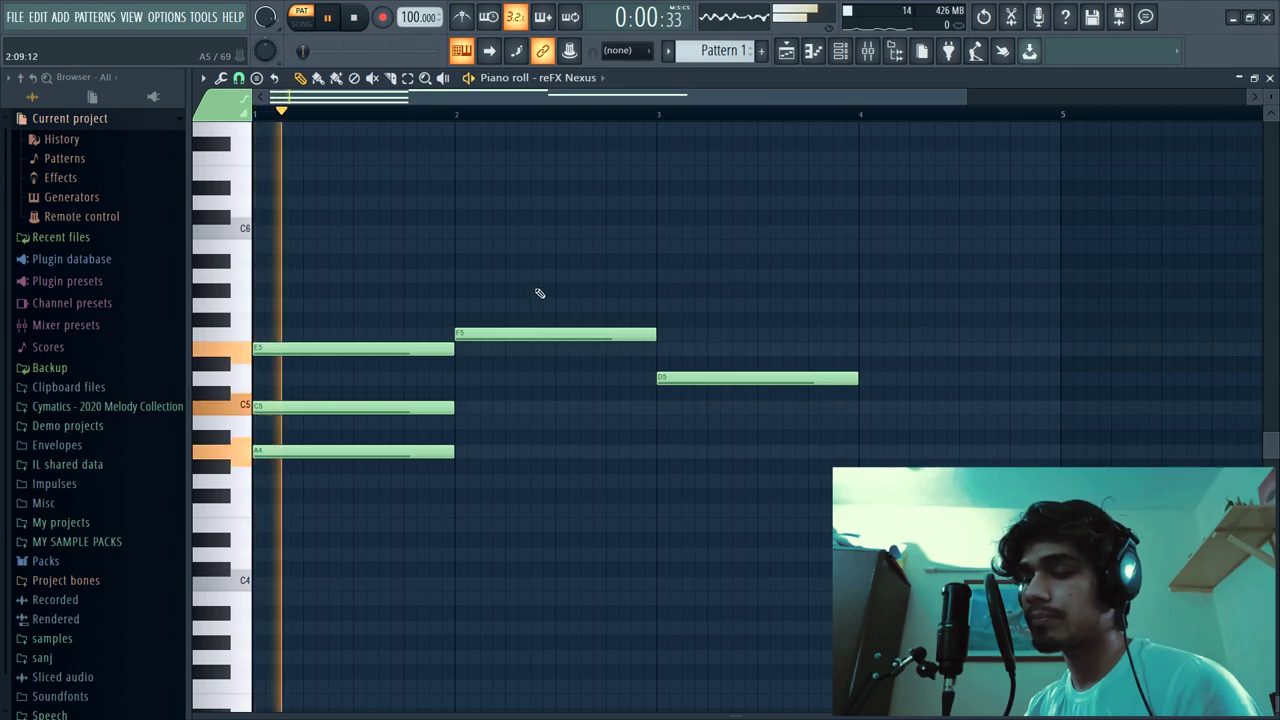
{"action": "key", "text": "space"}
Highlight the top notes of the three bars in turn: E5, F5 and D5.
{"action": "left_click", "coordinate": [552, 330]}
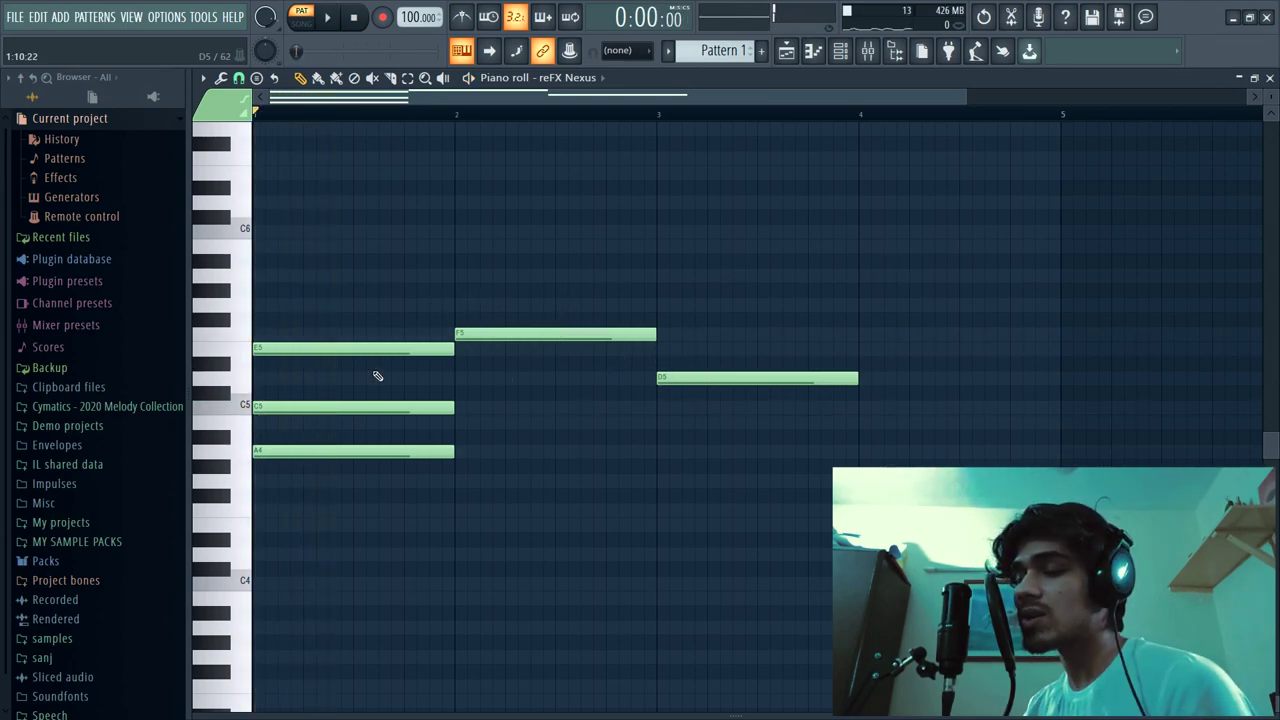
{"action": "left_click", "coordinate": [356, 347], "text": "ctrl"}
{"action": "left_click_drag", "start_coordinate": [363, 316], "coordinate": [380, 396]}
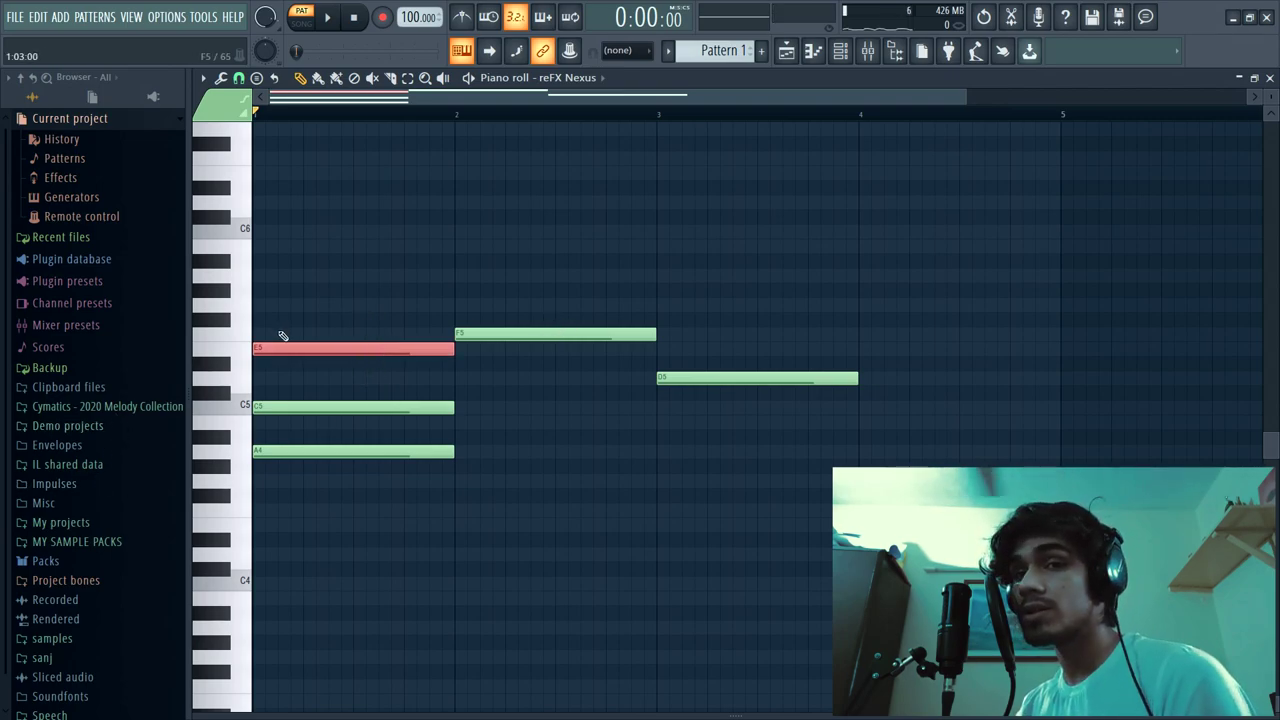
{"action": "left_click_drag", "start_coordinate": [490, 288], "coordinate": [528, 396]}
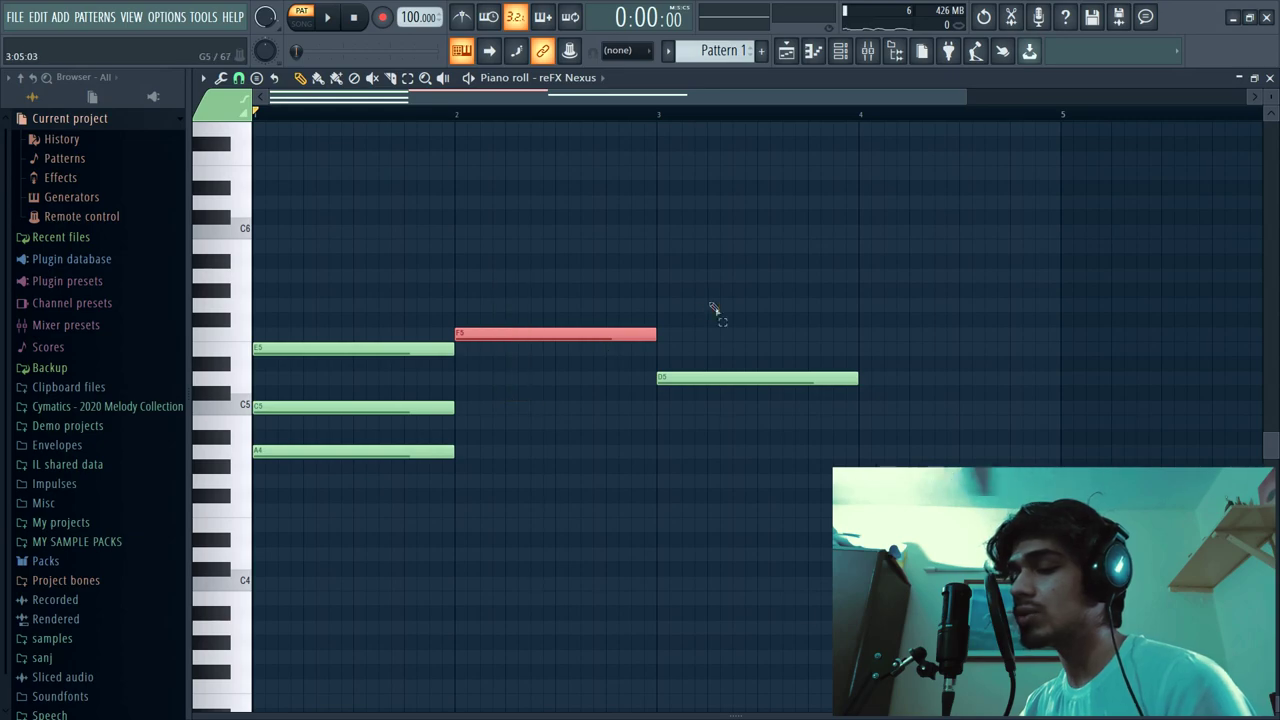
{"action": "left_click_drag", "start_coordinate": [712, 302], "coordinate": [826, 700]}
Complete the chords by adding D5 and B4 below F5 in bar 2, and B4 and G4 below D5 in bar 3.
{"action": "left_click_drag", "start_coordinate": [503, 304], "coordinate": [532, 390]}
{"action": "key", "text": "Right"}
{"action": "key", "text": "Left"}
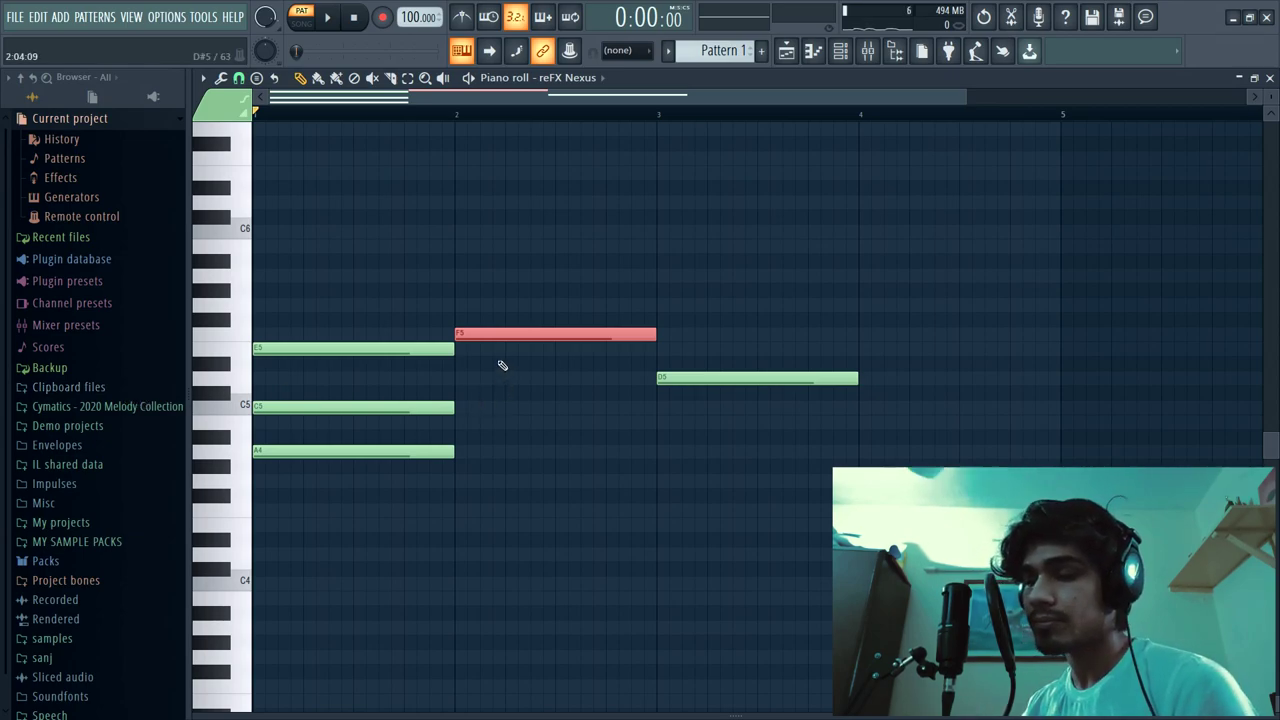
{"action": "left_click_drag", "start_coordinate": [492, 334], "coordinate": [491, 421]}
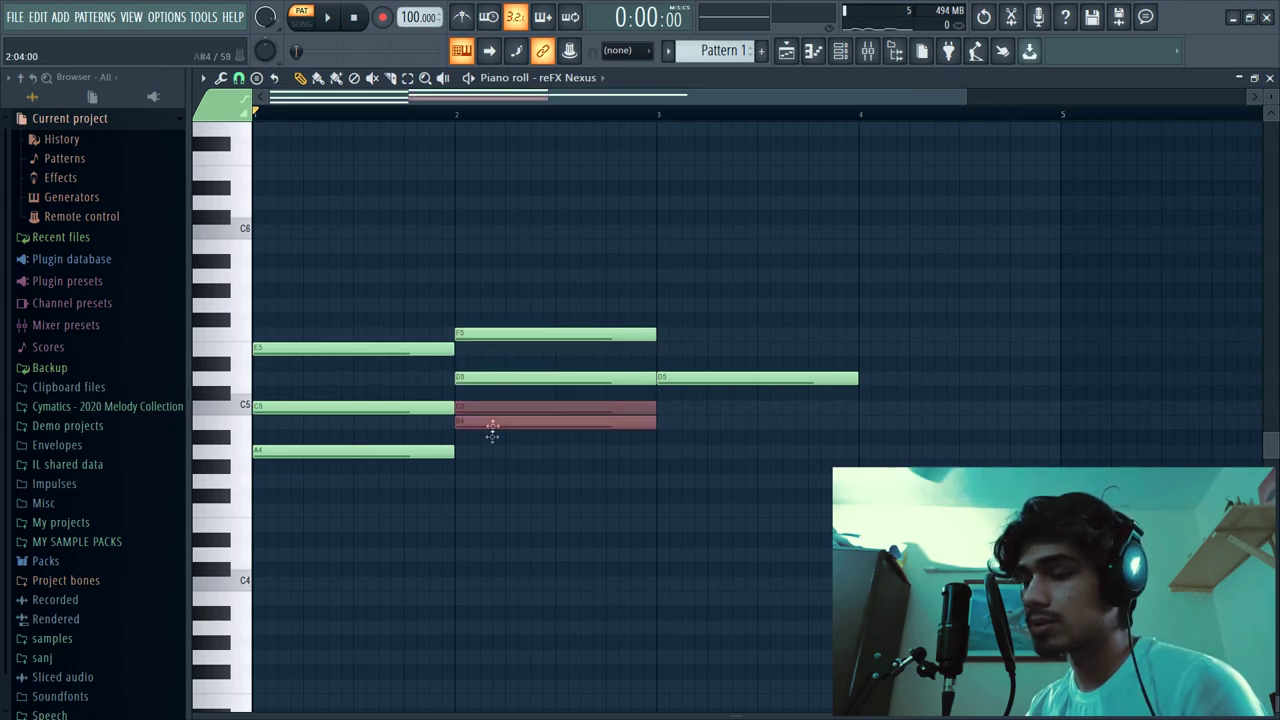
{"action": "left_click_drag", "start_coordinate": [699, 385], "coordinate": [695, 484]}
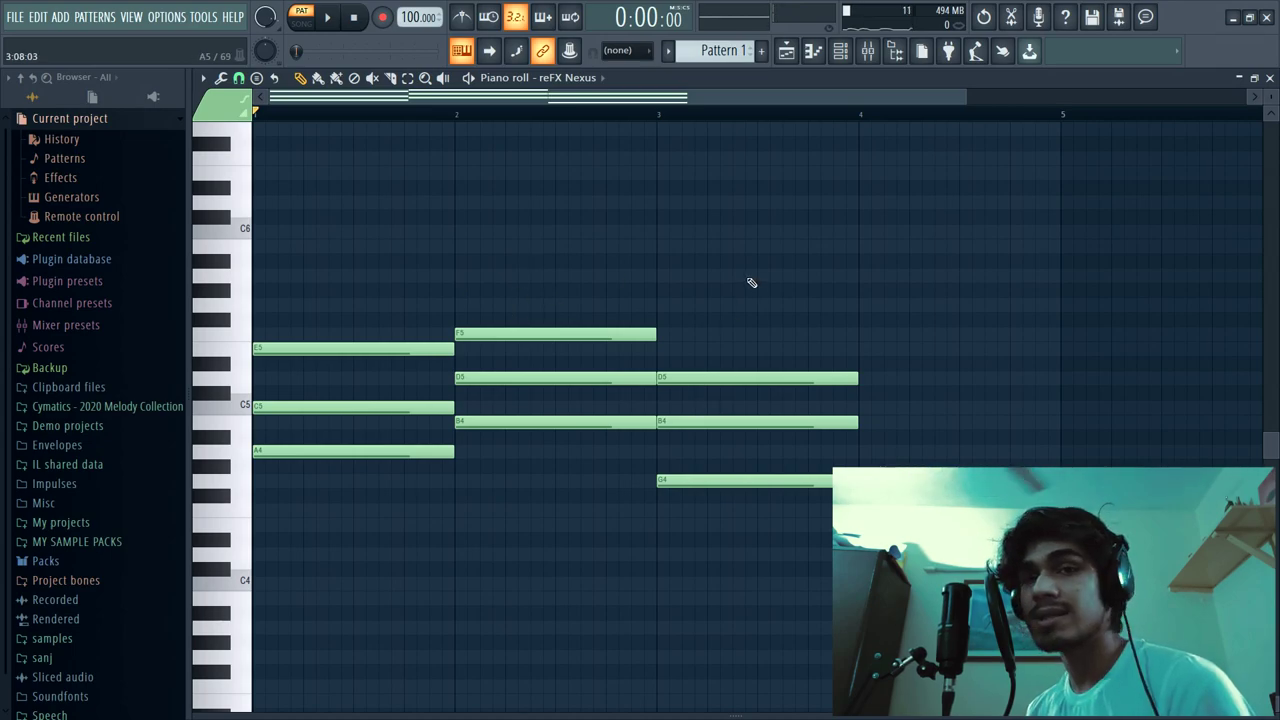
Play back the three chords, and place a one-bar E5 note in bar 4 as the fourth chord's top note.
{"action": "key", "text": "space"}
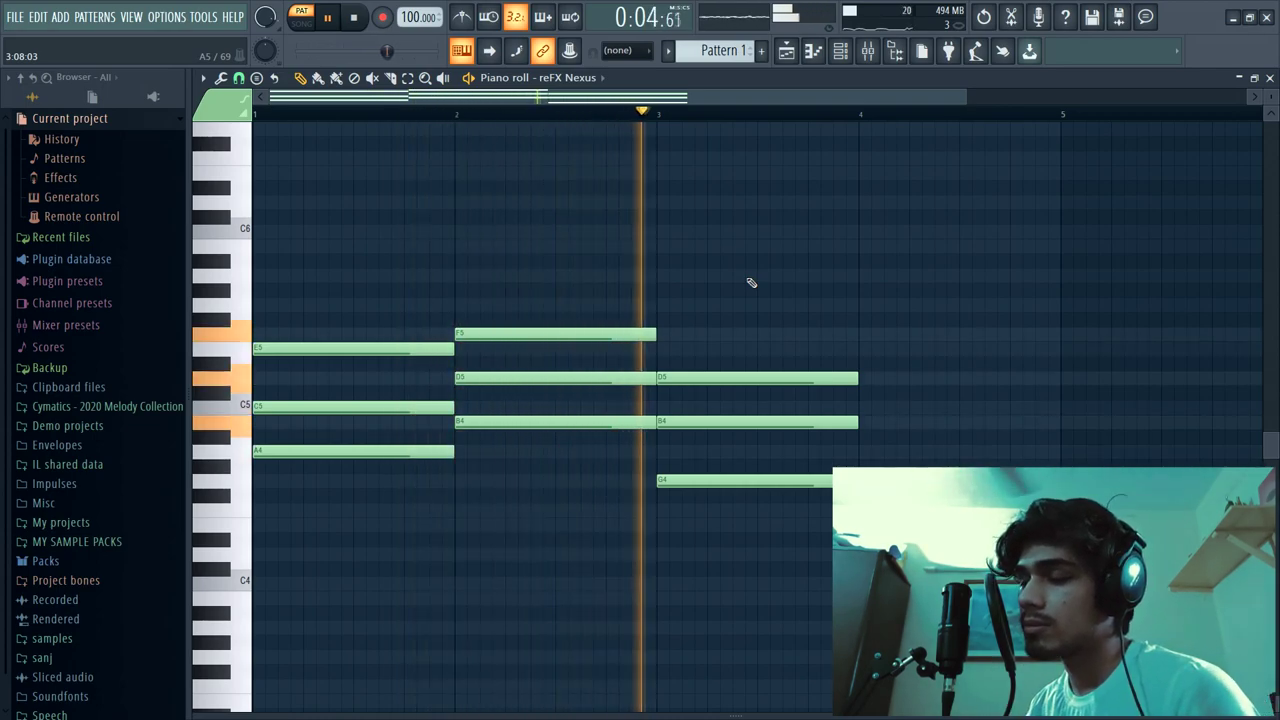
{"action": "key", "text": "space"}
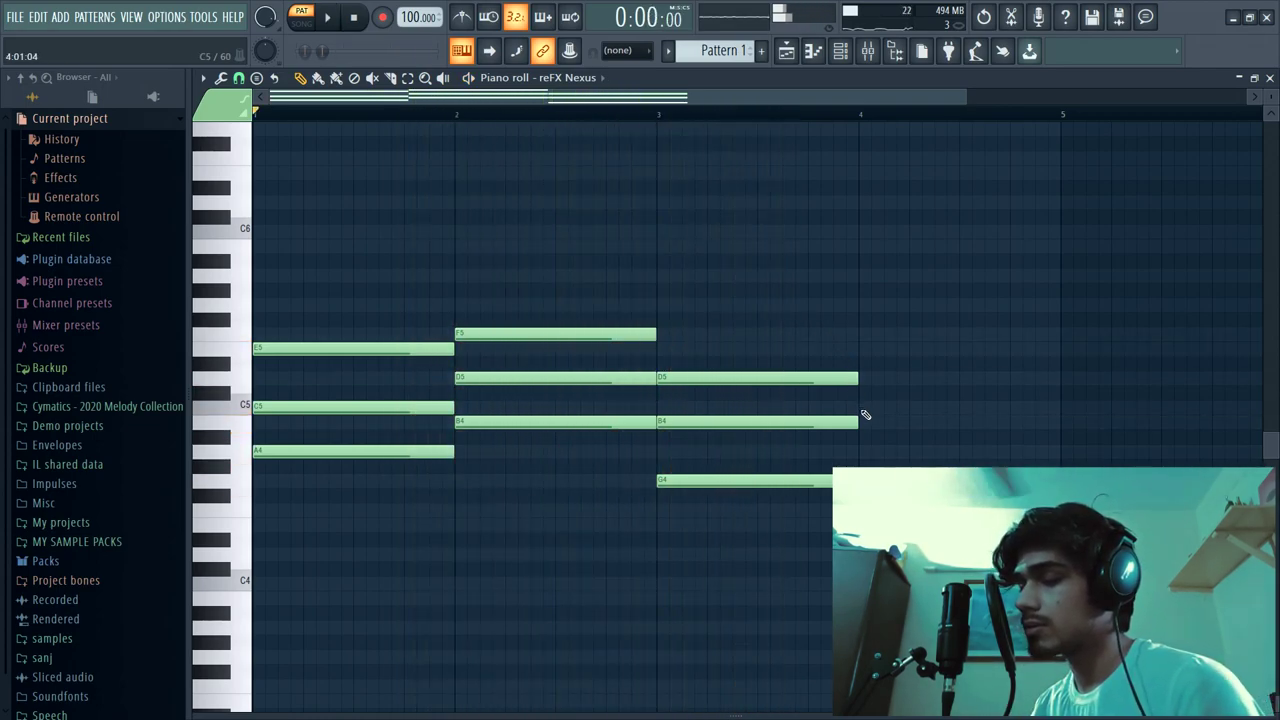
{"action": "left_click", "coordinate": [874, 352]}
{"action": "left_click_drag", "start_coordinate": [871, 350], "coordinate": [893, 398]}
{"action": "right_click", "coordinate": [890, 395]}
{"action": "left_click_drag", "start_coordinate": [284, 560], "coordinate": [930, 426]}
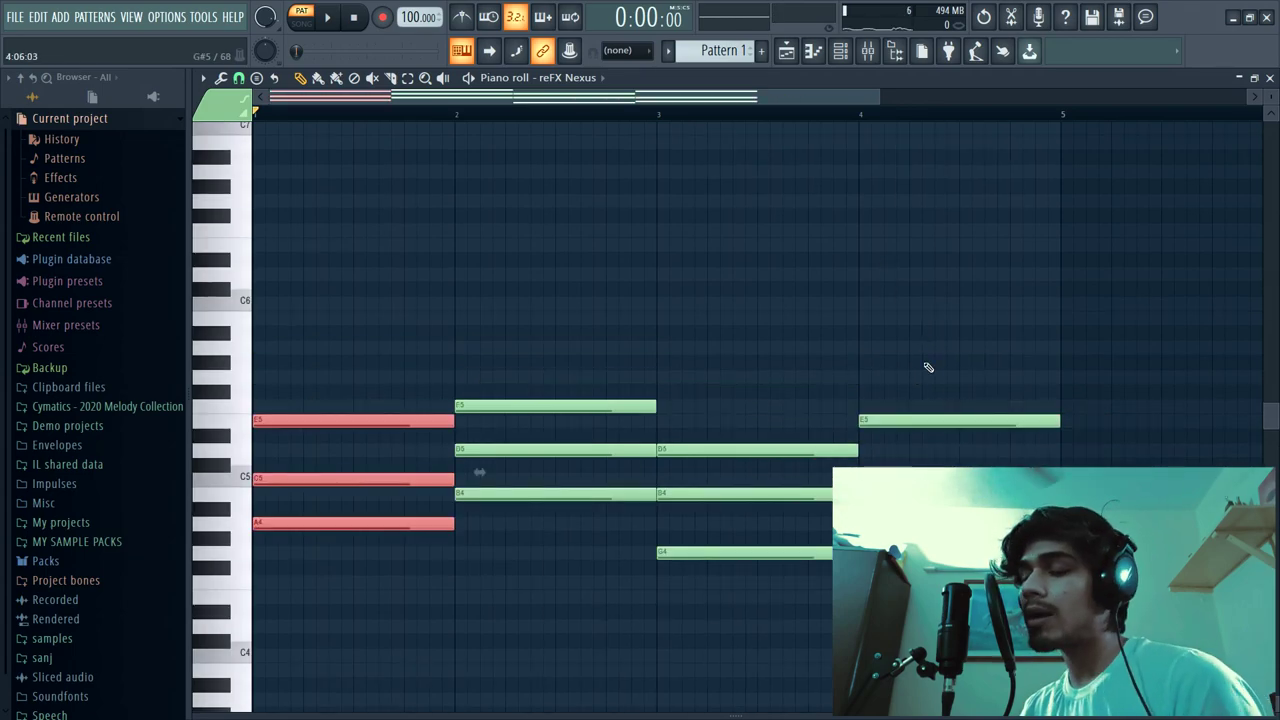
Complete the bar 4 chord with B4 and G#4, and lower its E5 note by one octave to E4.
{"action": "left_click", "coordinate": [846, 303]}
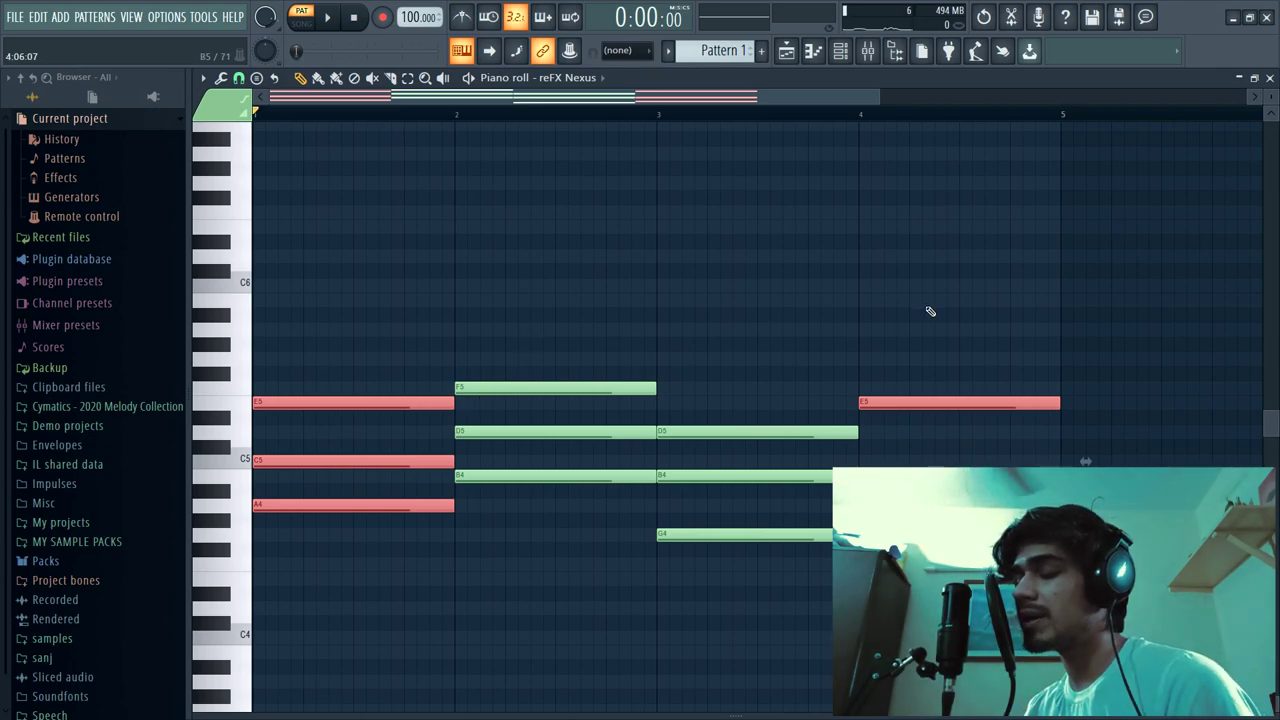
{"action": "left_click", "coordinate": [943, 346]}
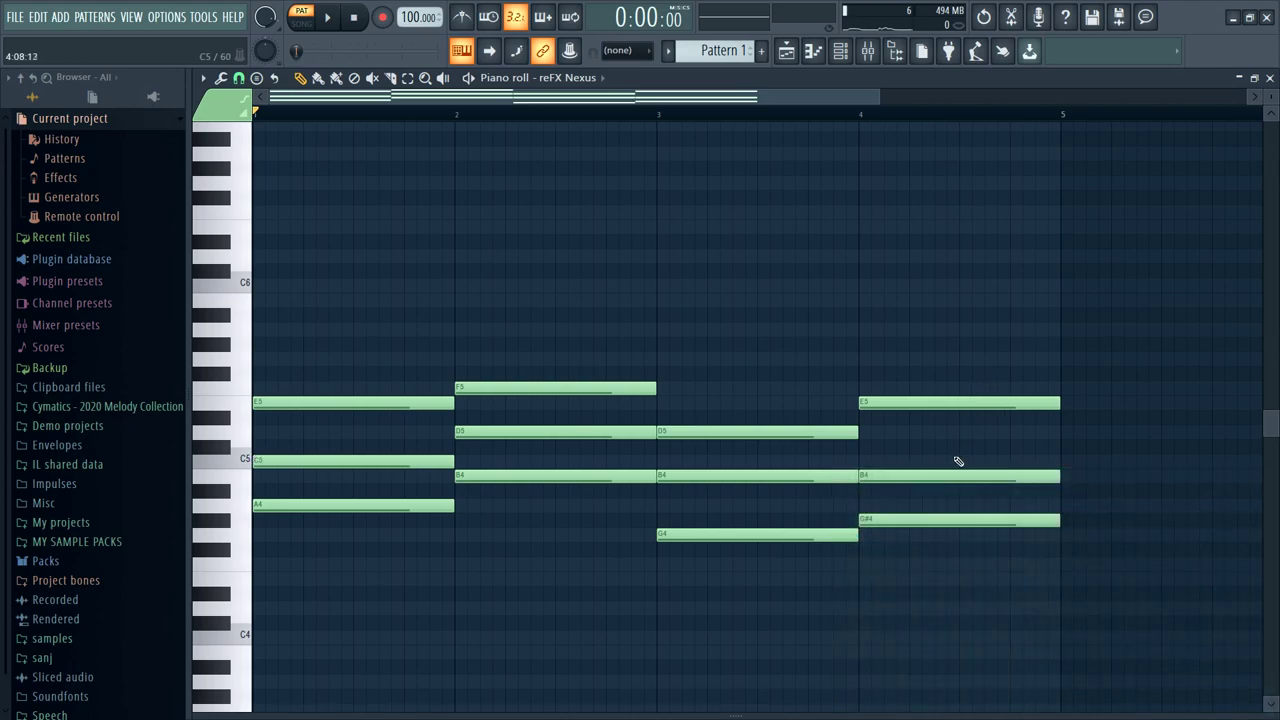
{"action": "left_click_drag", "start_coordinate": [913, 353], "coordinate": [924, 406]}
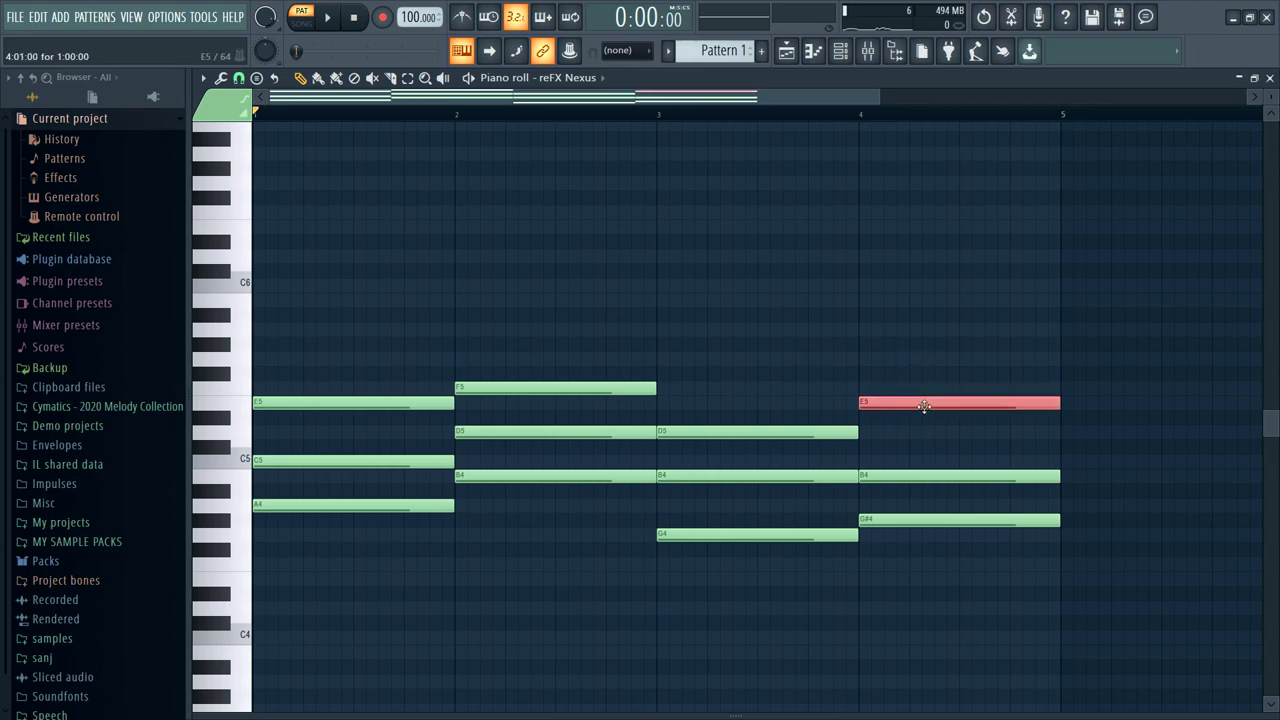
{"action": "key", "text": "ctrl+Down"}
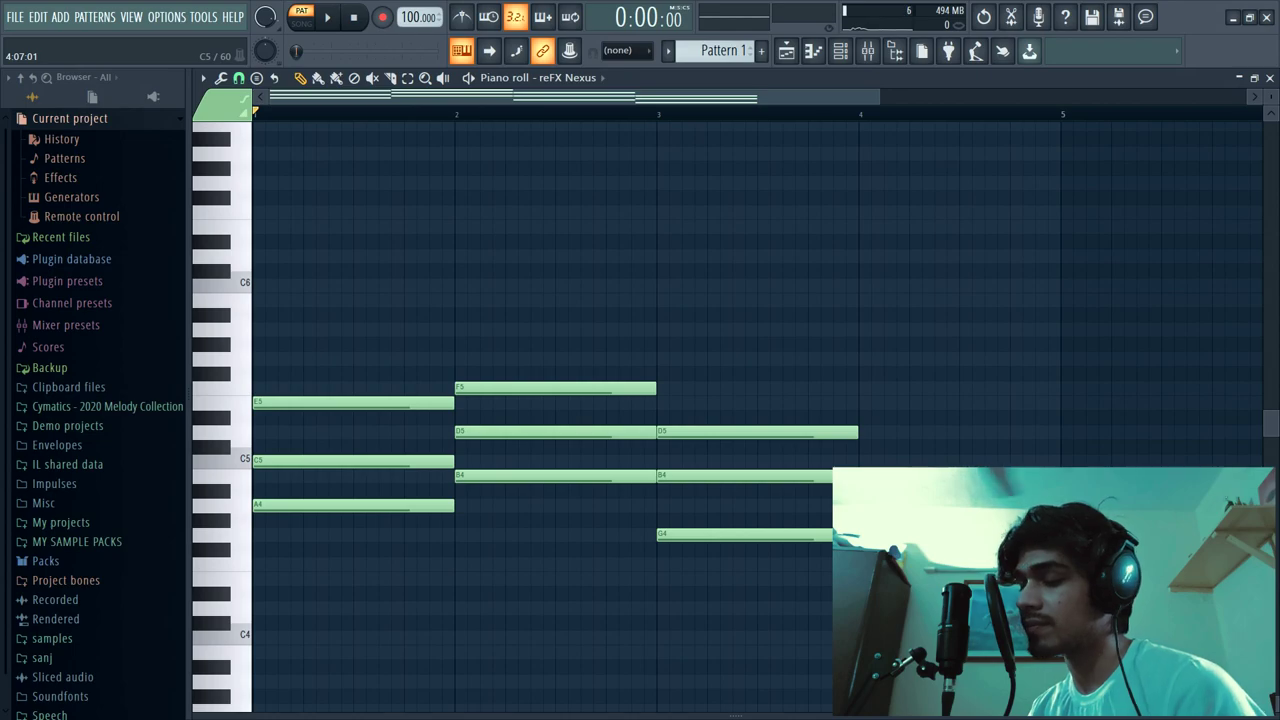
Select the time range of bar 1 and set the playhead to its start.
{"action": "scroll", "coordinate": [934, 459], "scroll_direction": "down", "scroll_amount": 1}
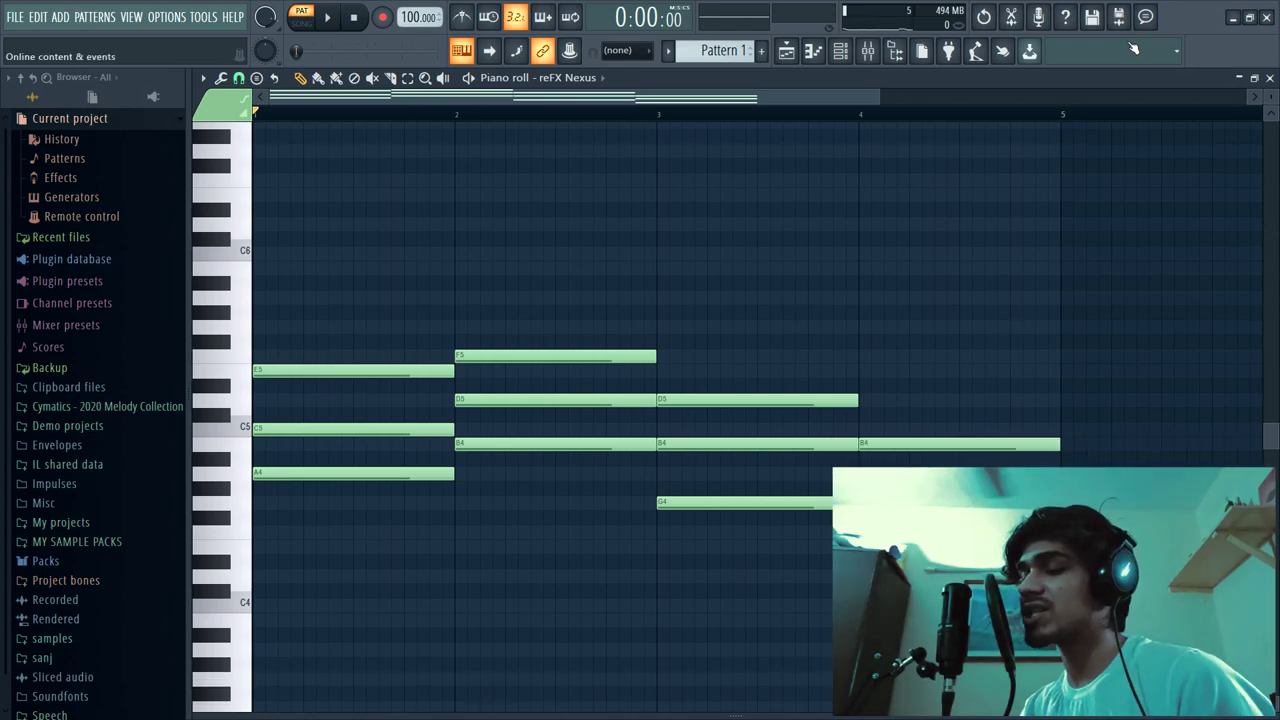
{"action": "left_click", "coordinate": [860, 114]}
{"action": "left_click_drag", "start_coordinate": [1064, 114], "coordinate": [254, 114]}
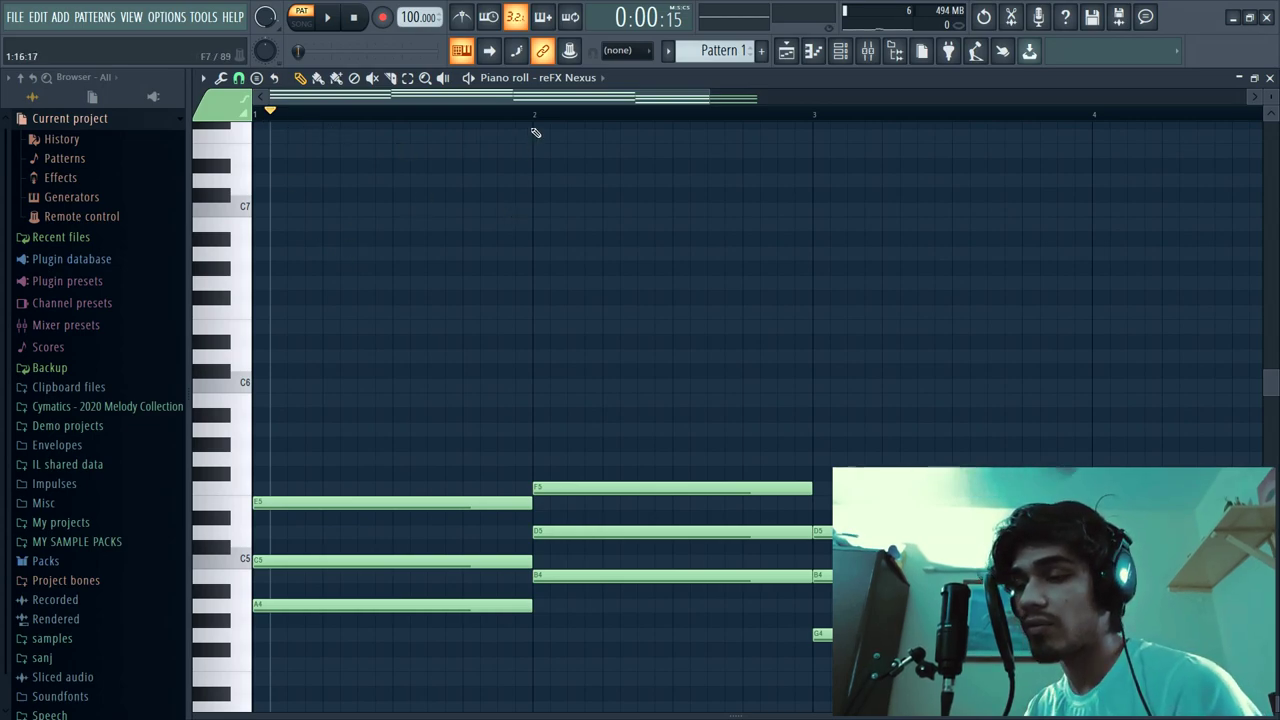
{"action": "left_click_drag", "start_coordinate": [536, 117], "coordinate": [246, 140]}
{"action": "scroll", "coordinate": [276, 110], "scroll_direction": "up", "scroll_amount": 3}
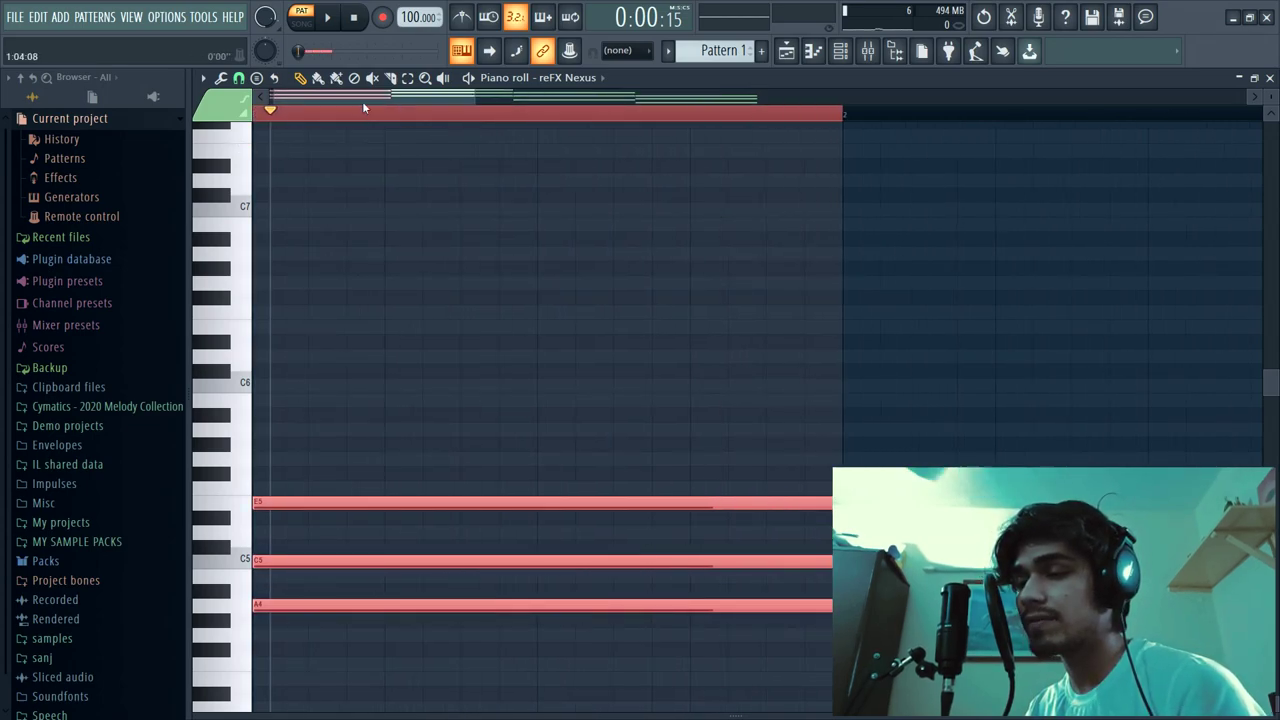
{"action": "left_click", "coordinate": [262, 113]}
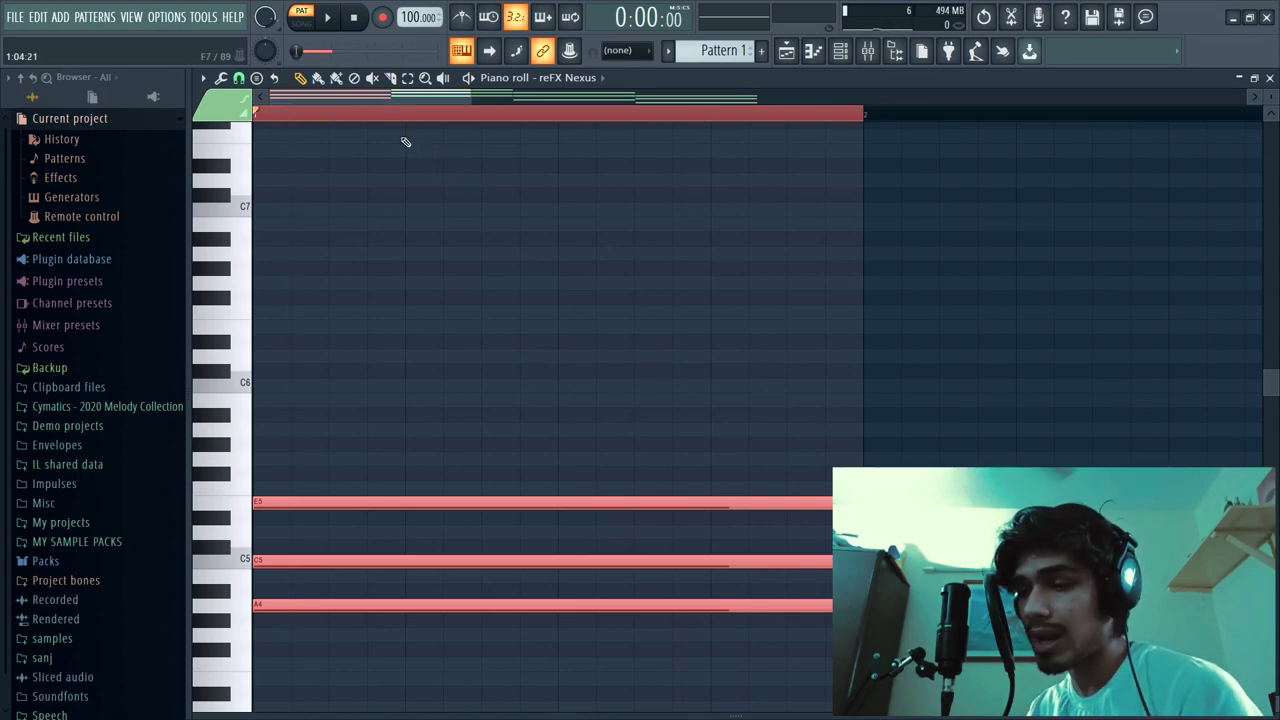
Deselect the notes, turn on the metronome and play back bar 1.
{"action": "left_click", "coordinate": [442, 330]}
{"action": "right_click", "coordinate": [445, 331]}
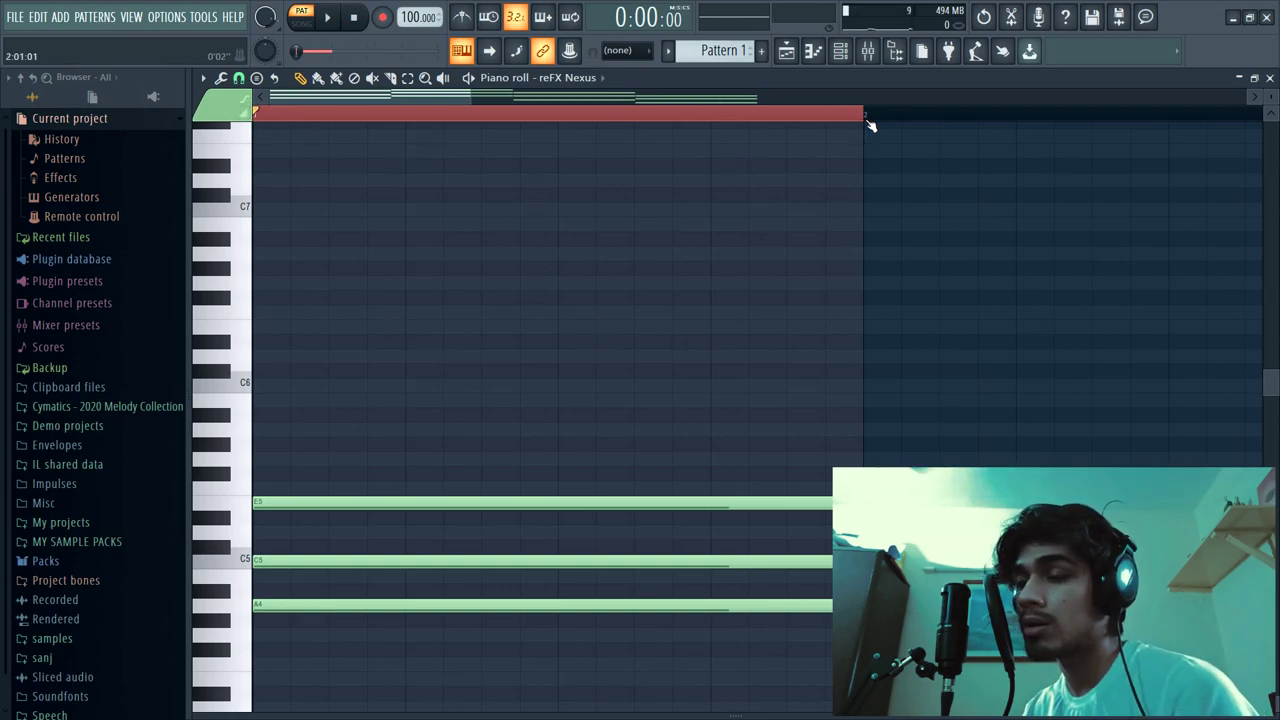
{"action": "left_click", "coordinate": [465, 22]}
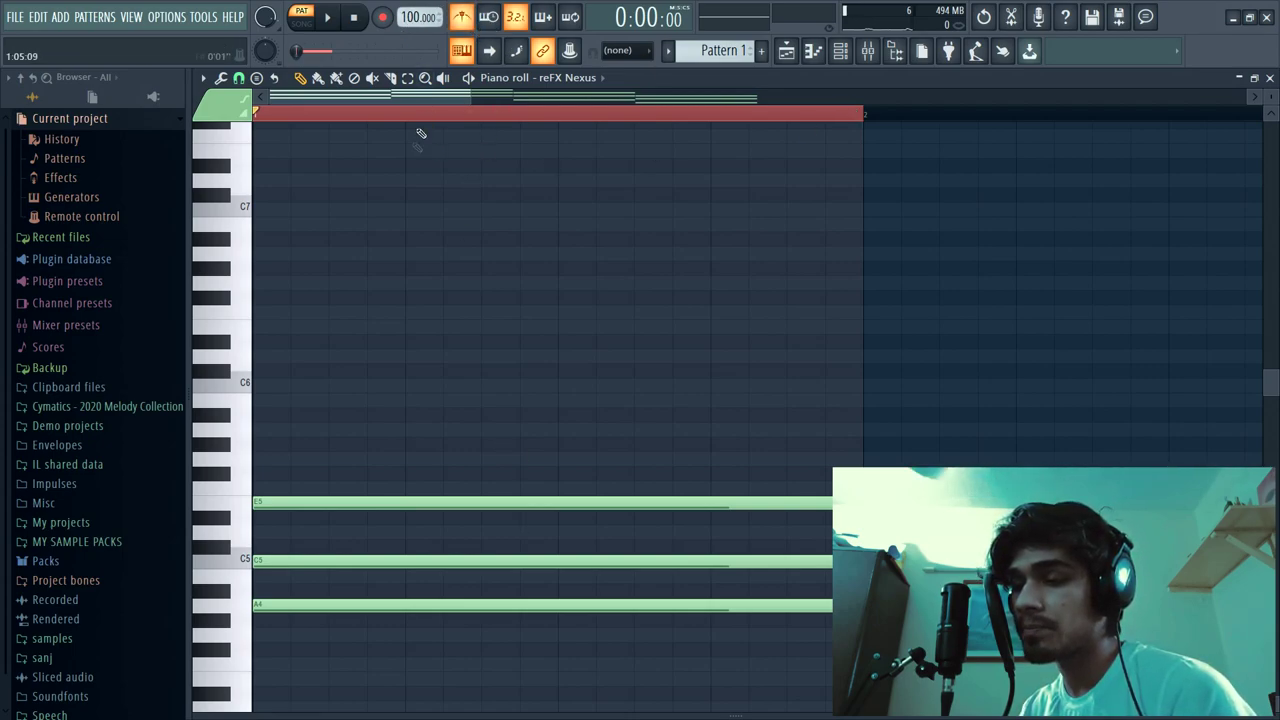
{"action": "key", "text": "space"}
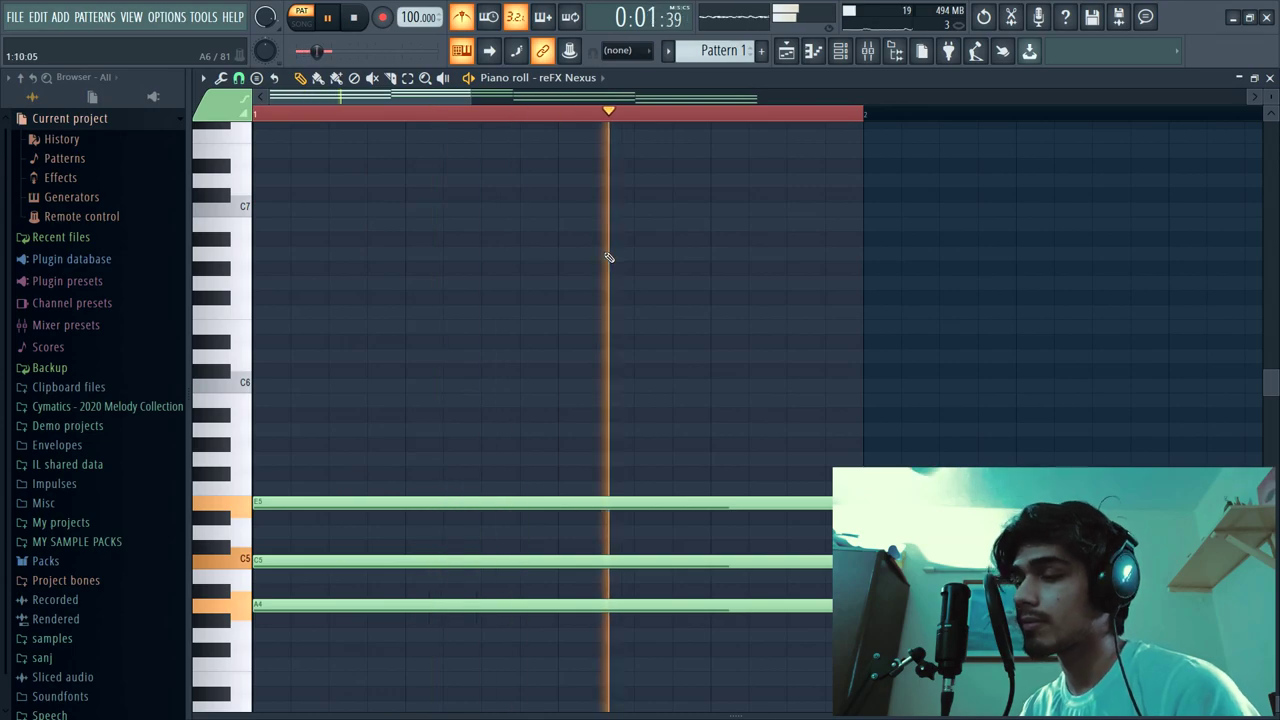
{"action": "key", "text": "space"}
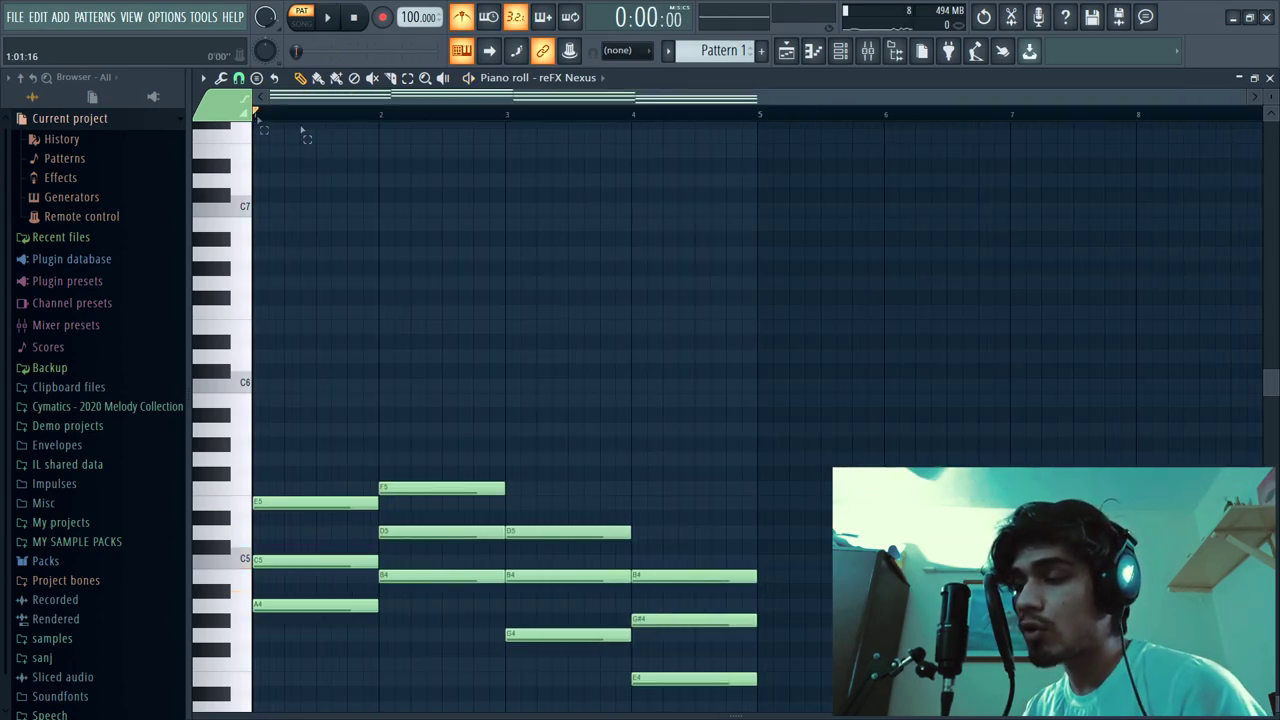
Leave the chord piano roll, close the reFX Nexus #2 plugin window and open that channel's piano roll.
{"action": "key", "text": "ctrl+a"}
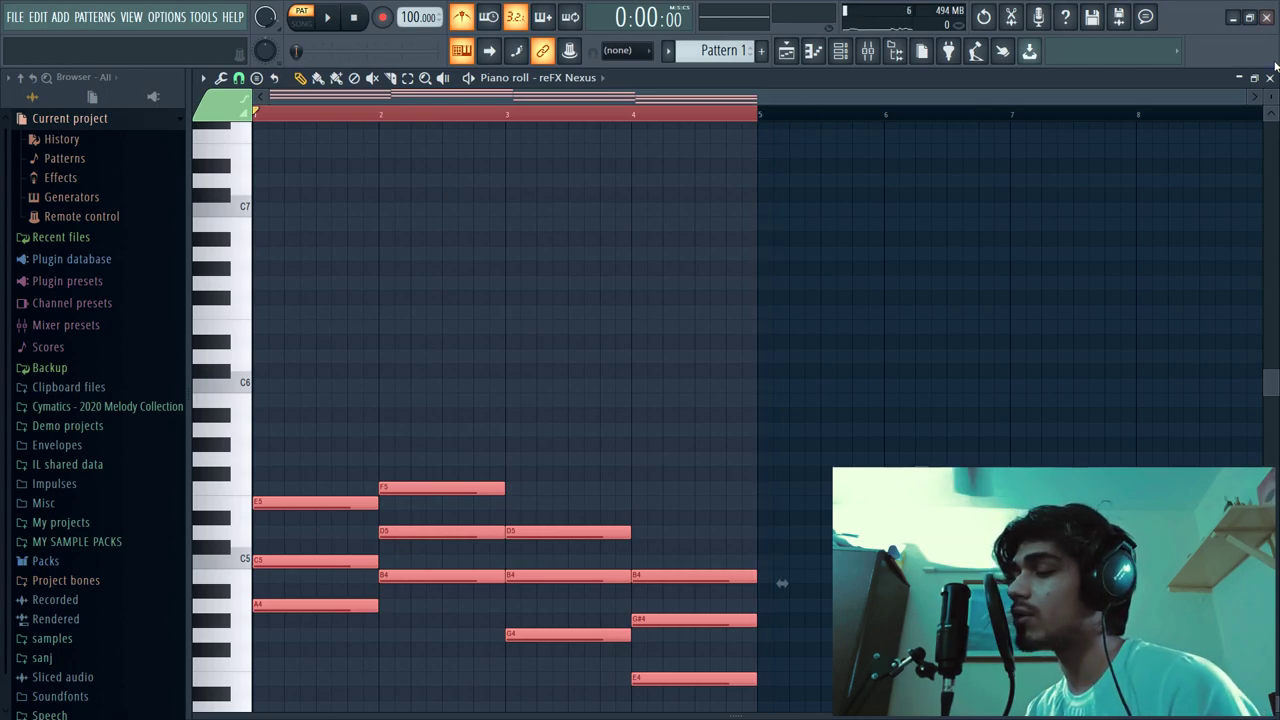
{"action": "left_click", "coordinate": [1269, 78]}
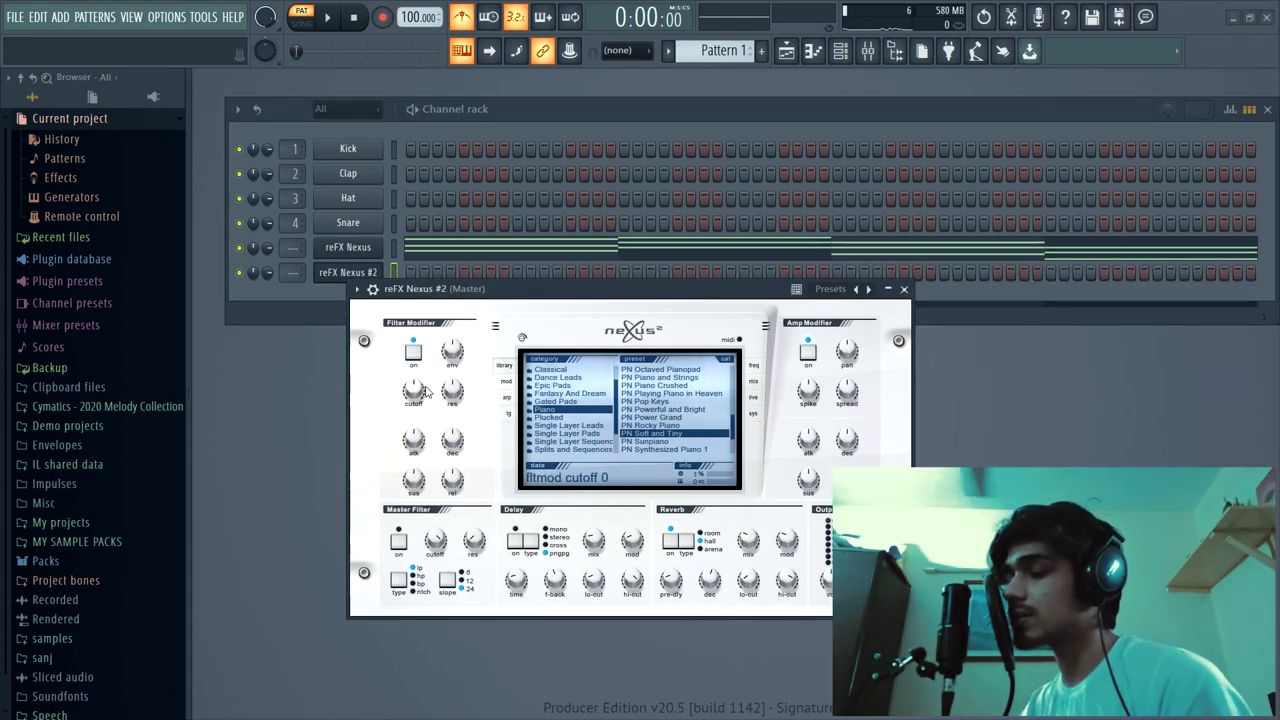
{"action": "left_click", "coordinate": [903, 289]}
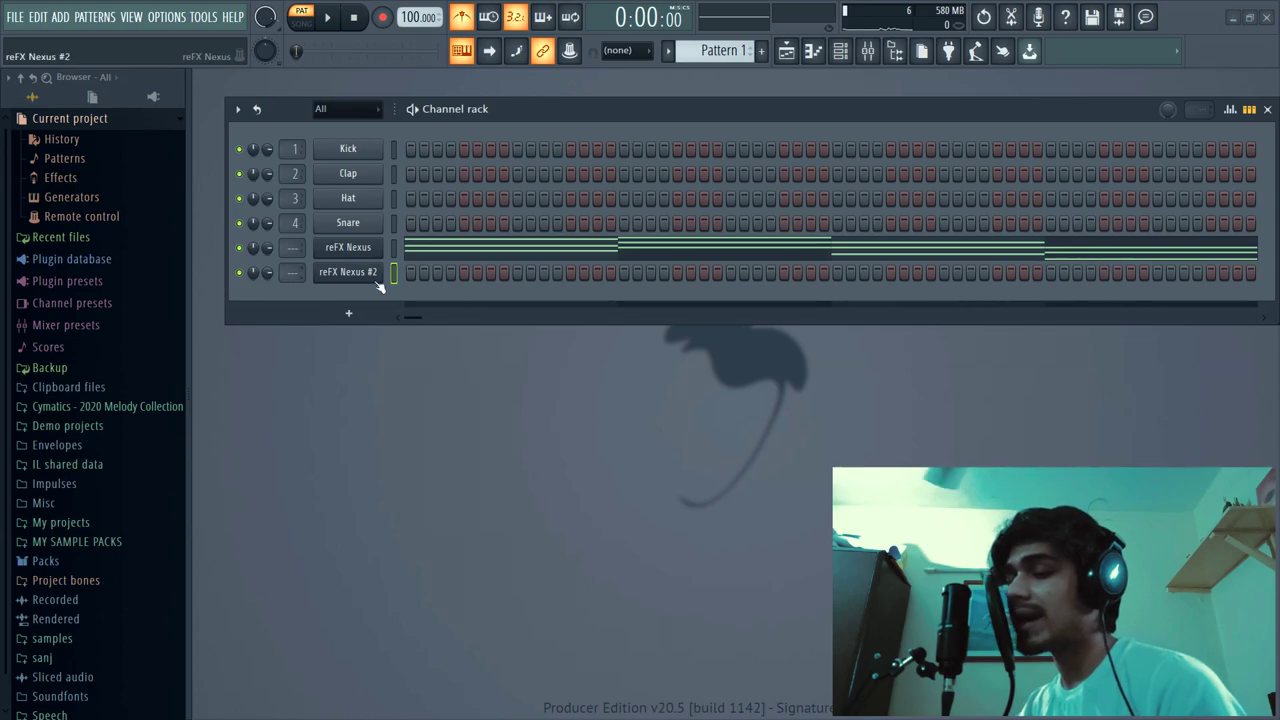
{"action": "right_click", "coordinate": [360, 272]}
{"action": "left_click", "coordinate": [415, 271]}
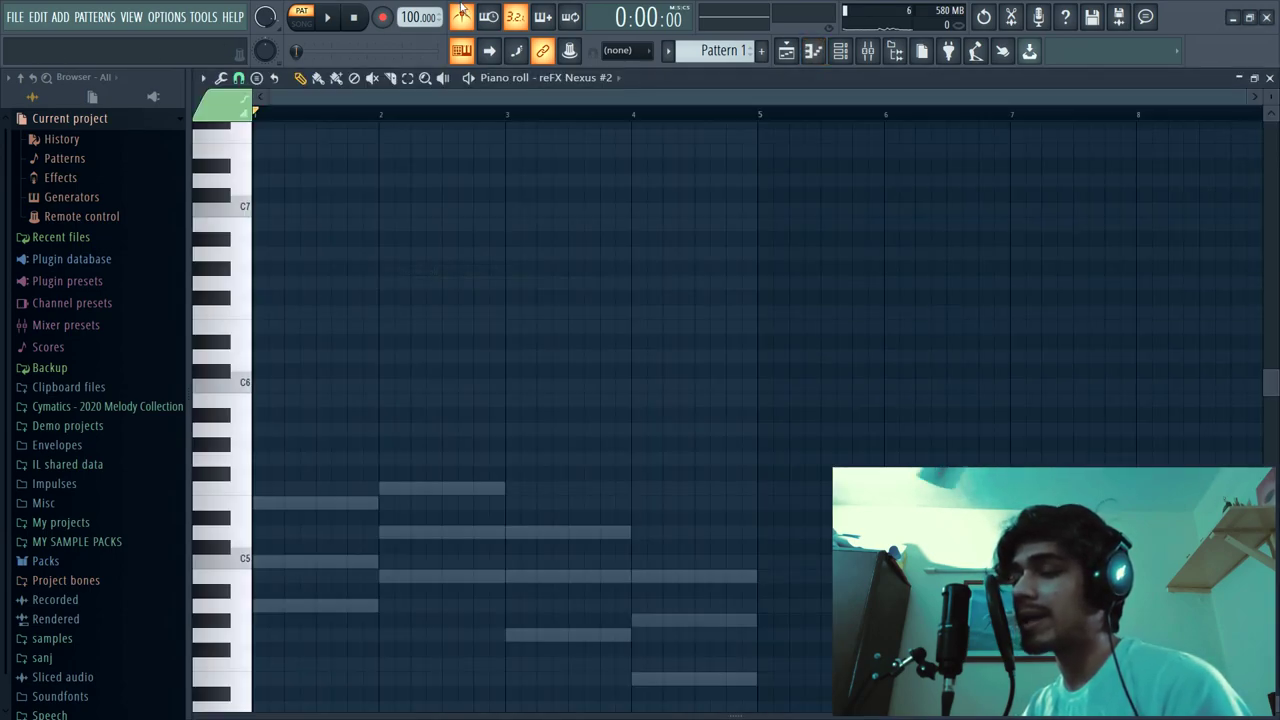
Place an E5 melody note a quarter of the way into bar 1 and shorten it to two steps.
{"action": "scroll", "coordinate": [449, 216], "scroll_direction": "down", "scroll_amount": 3}
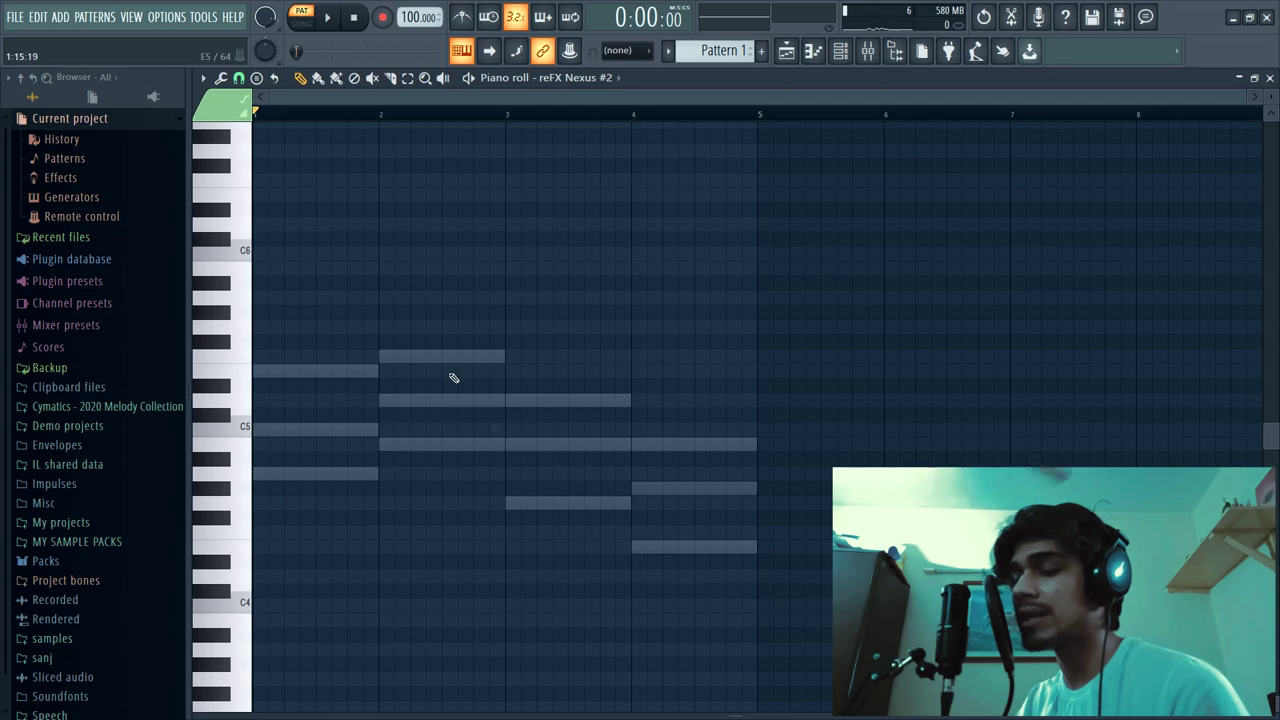
{"action": "scroll", "coordinate": [349, 277], "scroll_direction": "up", "scroll_amount": 3}
{"action": "scroll", "coordinate": [349, 277], "scroll_direction": "down", "scroll_amount": 3}
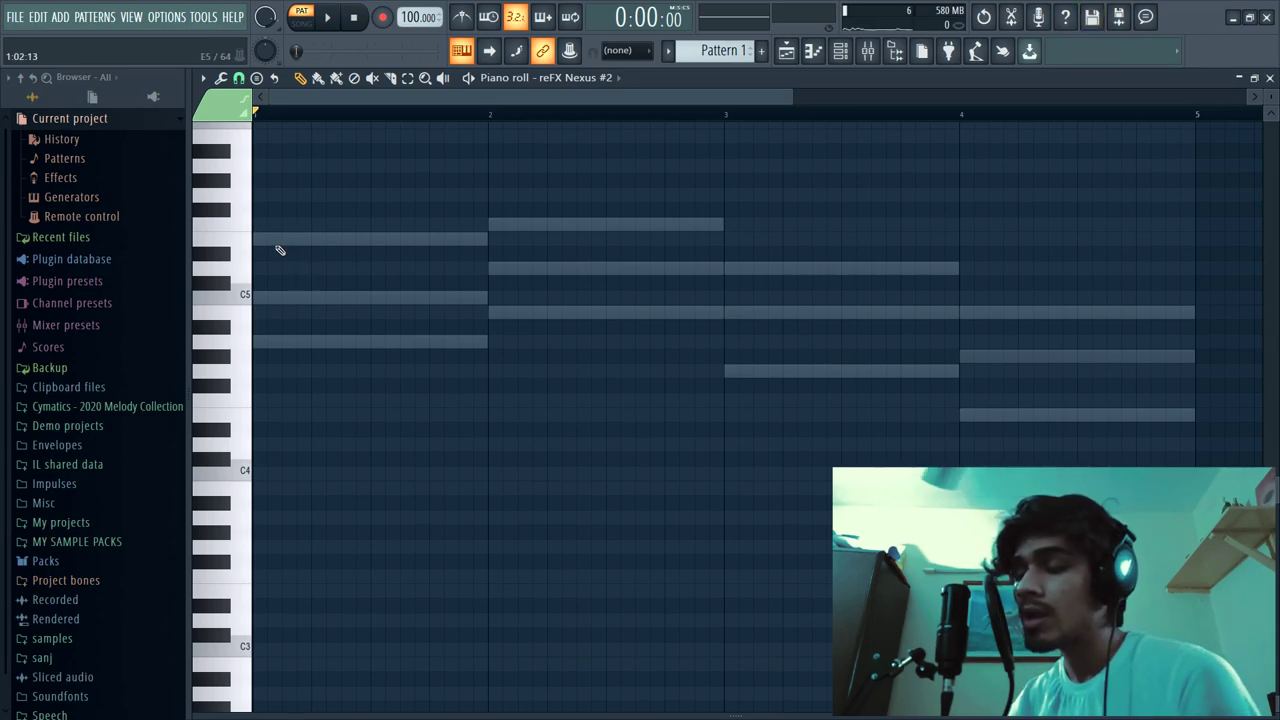
{"action": "scroll", "coordinate": [451, 220], "scroll_direction": "down", "scroll_amount": 3}
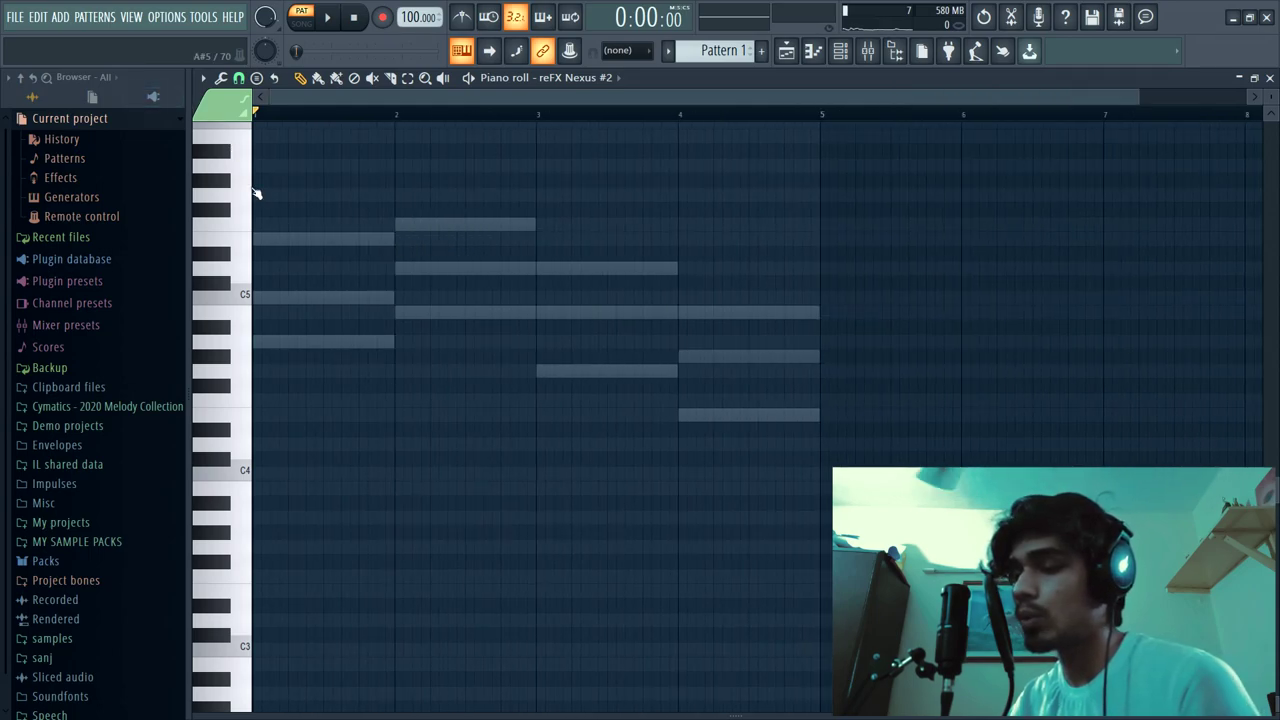
{"action": "left_click", "coordinate": [281, 245]}
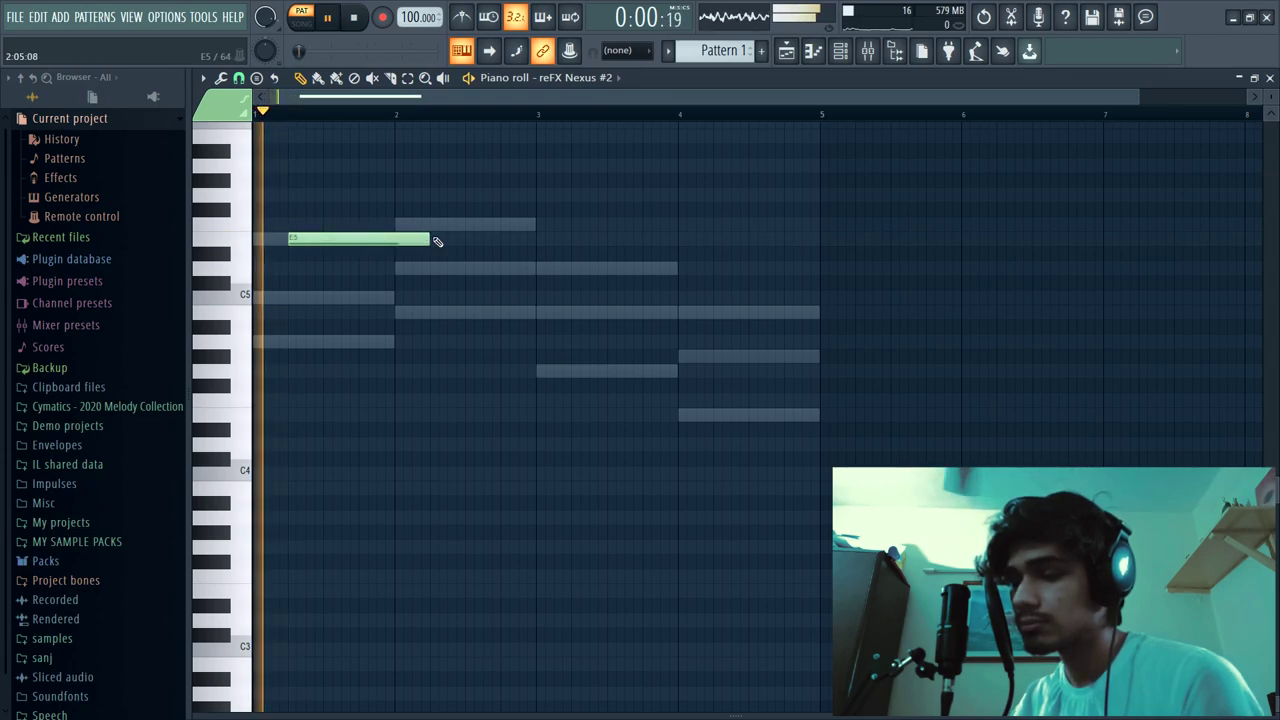
{"action": "left_click_drag", "start_coordinate": [433, 240], "coordinate": [310, 256]}
Continue the melody with two-step notes: F5 late in bar 1, D5 in bar 2, B4 and D5 in bar 3, and E5 in bar 4.
{"action": "scroll", "coordinate": [304, 261], "scroll_direction": "up", "scroll_amount": 2}
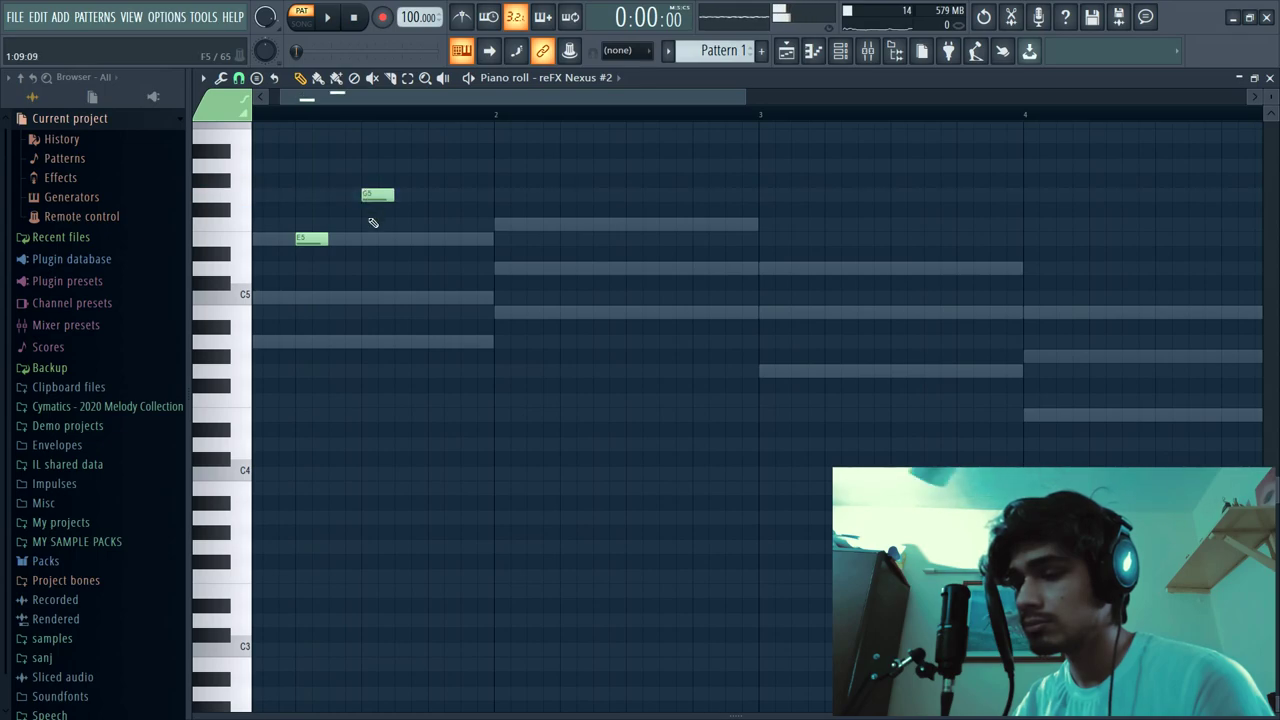
{"action": "scroll", "coordinate": [424, 242], "scroll_direction": "down", "scroll_amount": 2}
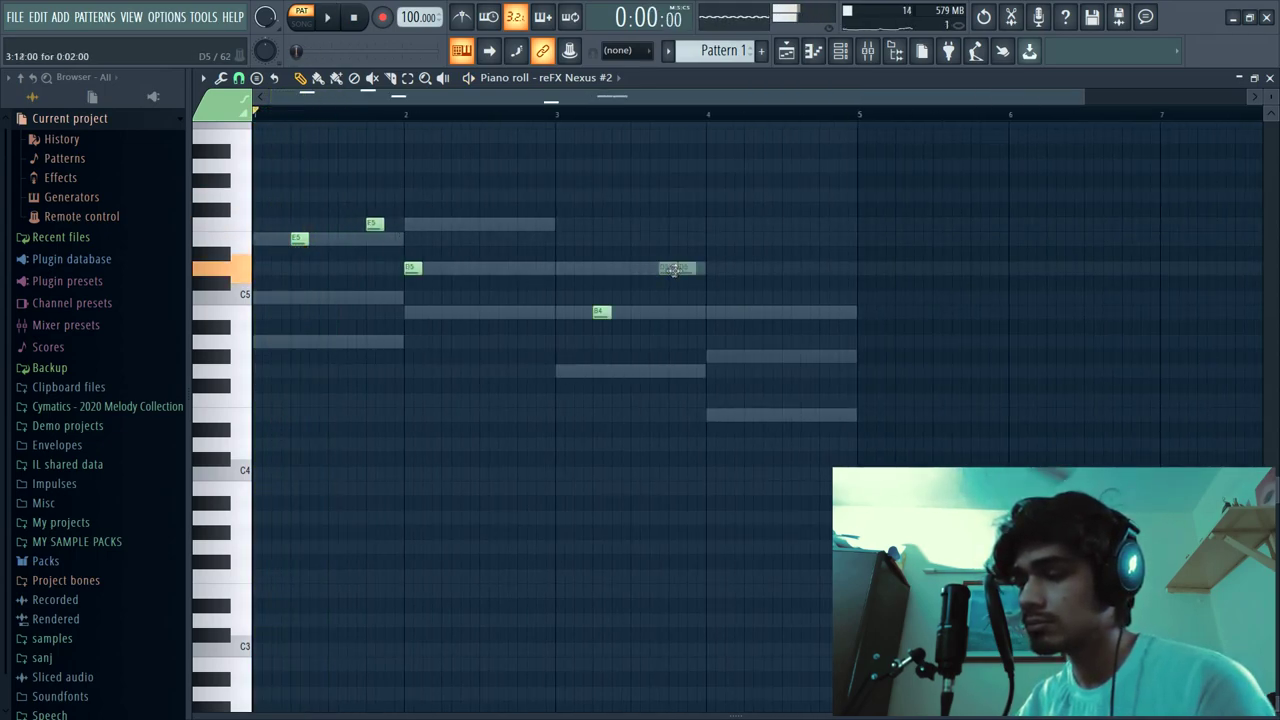
{"action": "key", "text": "space"}
{"action": "scroll", "coordinate": [677, 200], "scroll_direction": "down", "scroll_amount": 1}
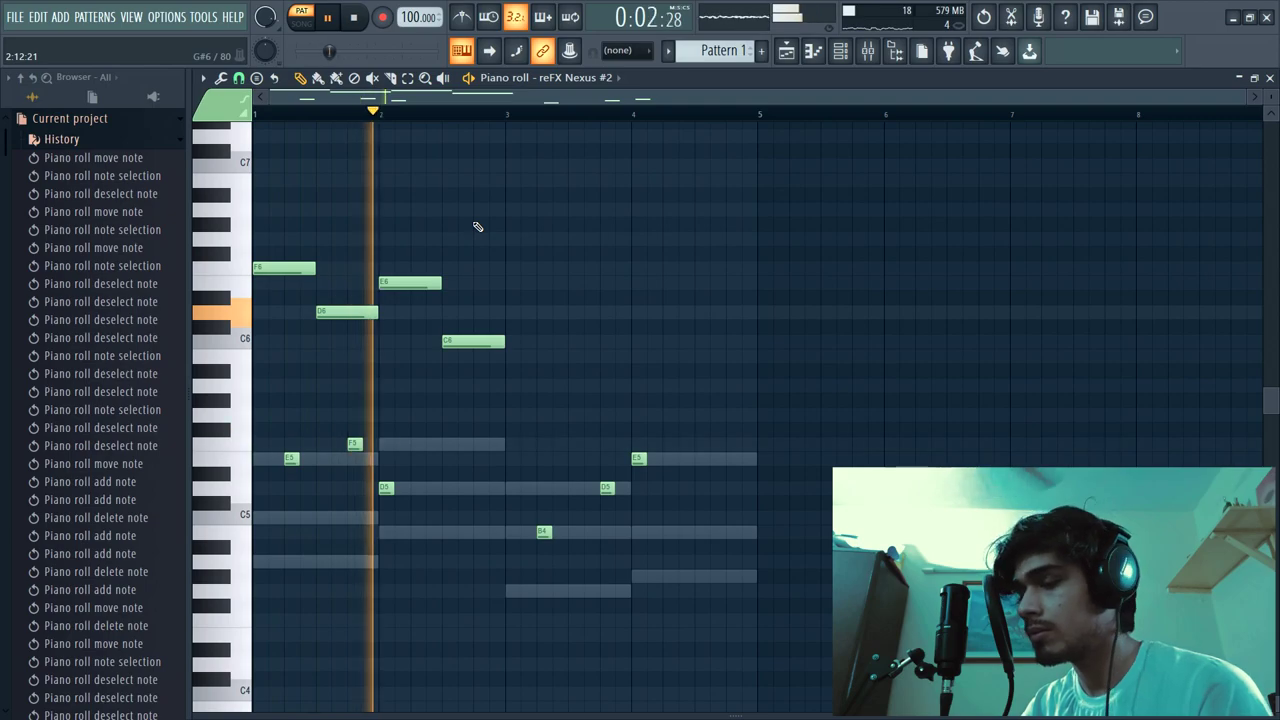
Extend the high melody with half-bar notes D6 and C6 in bar 3 and B5 in bar 4, plus quarter-bar notes C6 and D6.
{"action": "left_click", "coordinate": [512, 268]}
{"action": "key", "text": "space"}
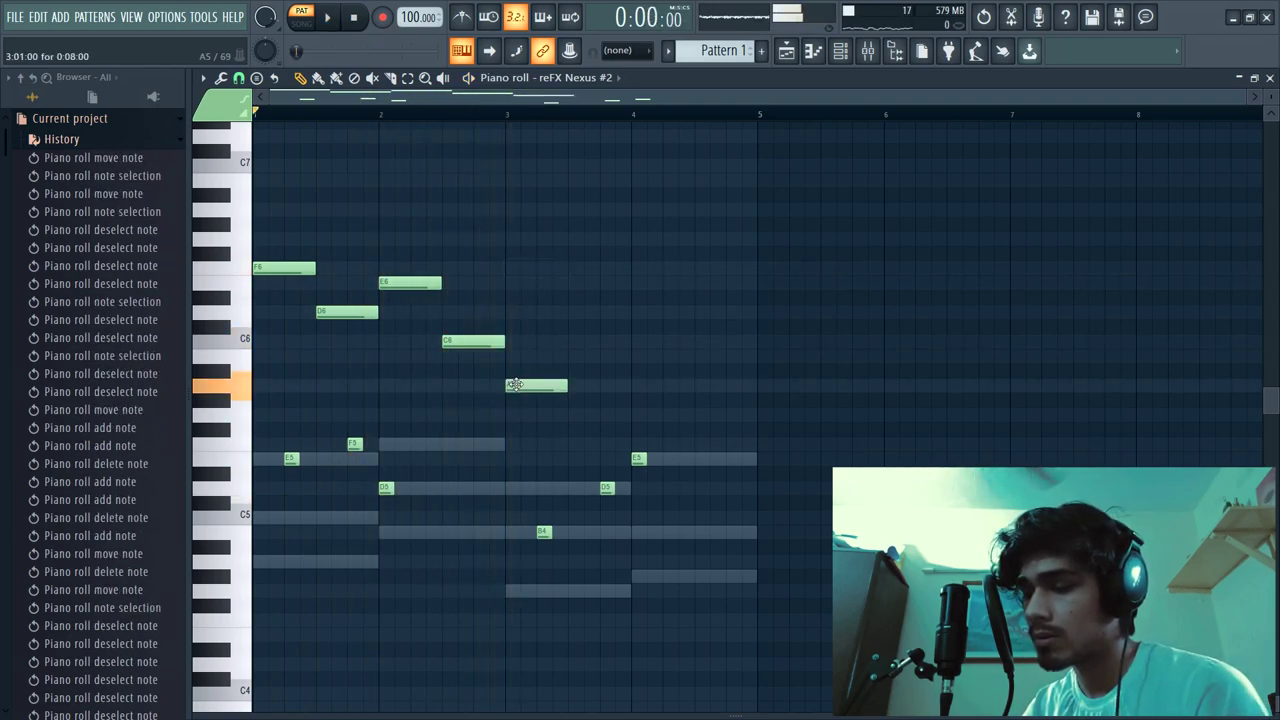
{"action": "key", "text": "space"}
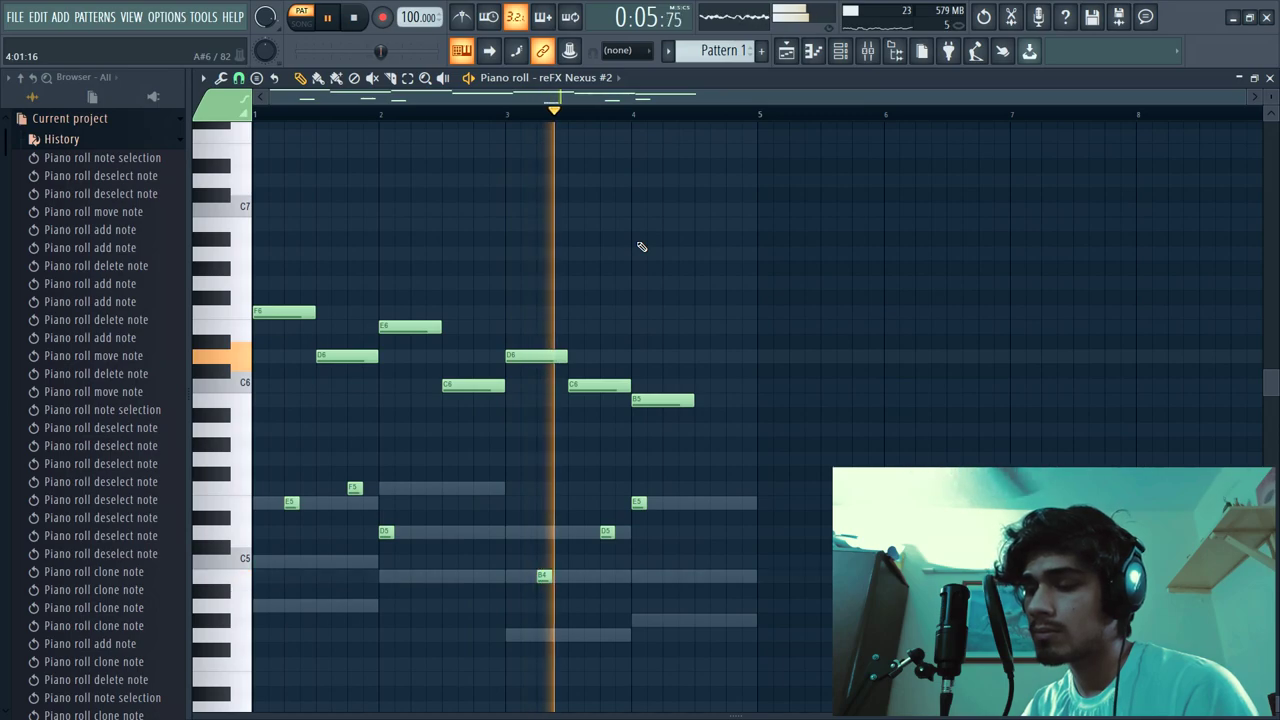
{"action": "left_click", "coordinate": [702, 386]}
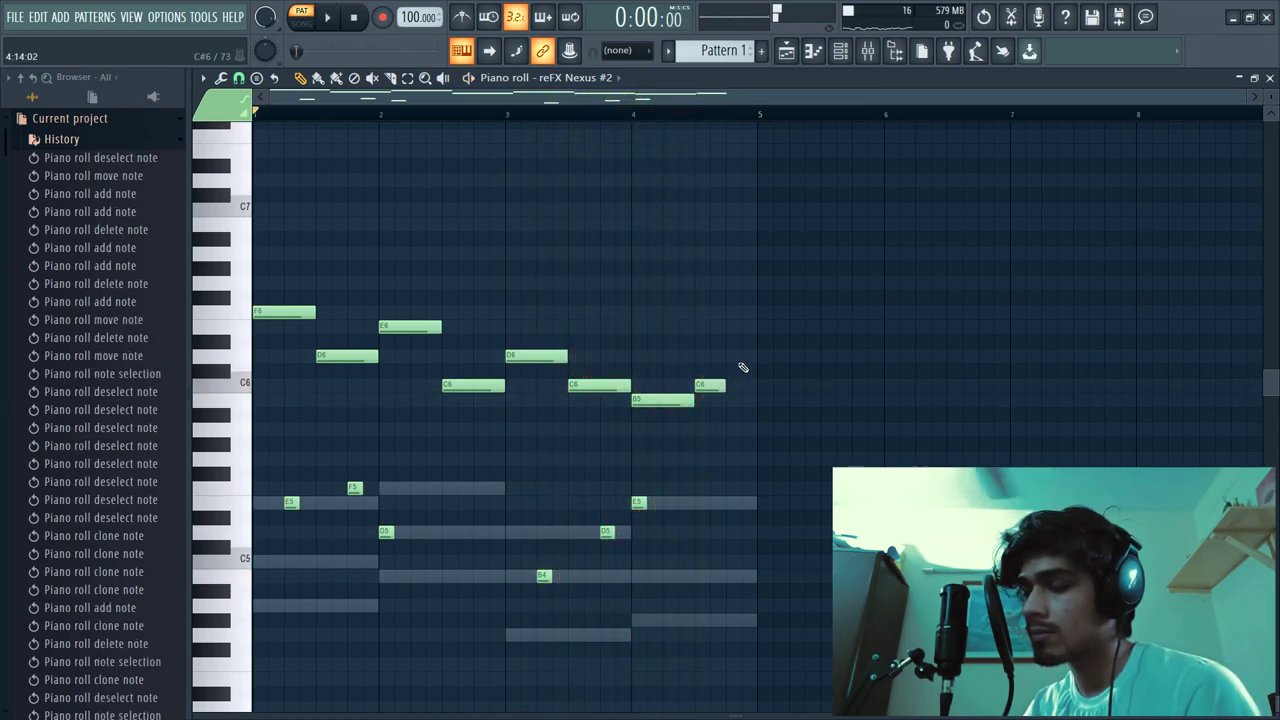
{"action": "scroll", "coordinate": [691, 295], "scroll_direction": "down", "scroll_amount": 3}
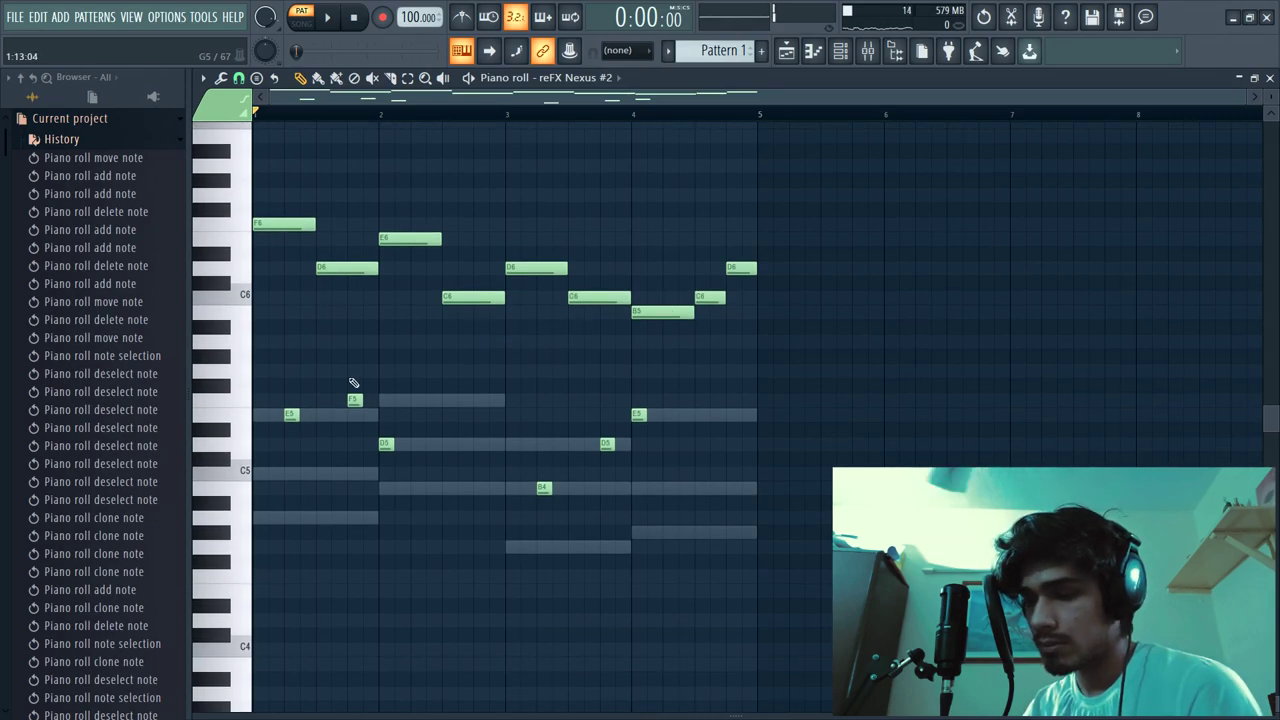
Add a low line of quarter-bar notes: G4 and A4 from late bar 1, and G4 and F4 in bar 2.
{"action": "scroll", "coordinate": [352, 383], "scroll_direction": "down", "scroll_amount": 3}
{"action": "scroll", "coordinate": [352, 383], "scroll_direction": "up", "scroll_amount": 4}
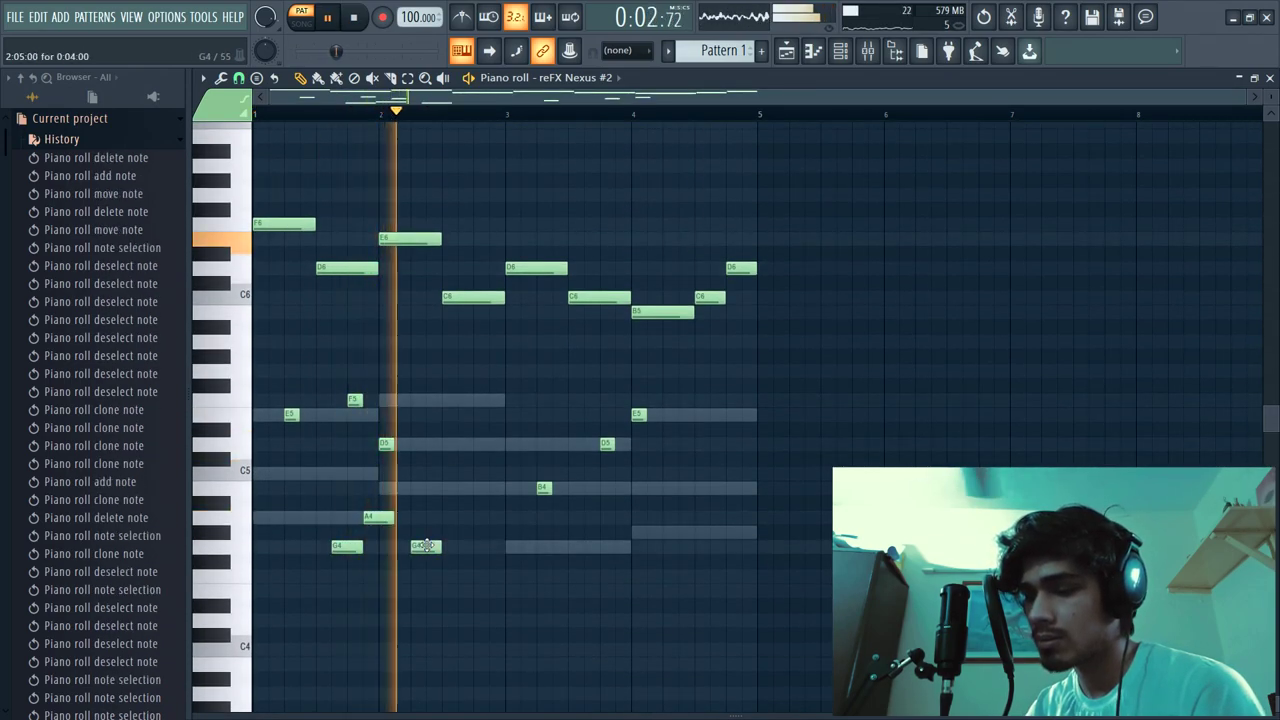
{"action": "left_click", "coordinate": [464, 575]}
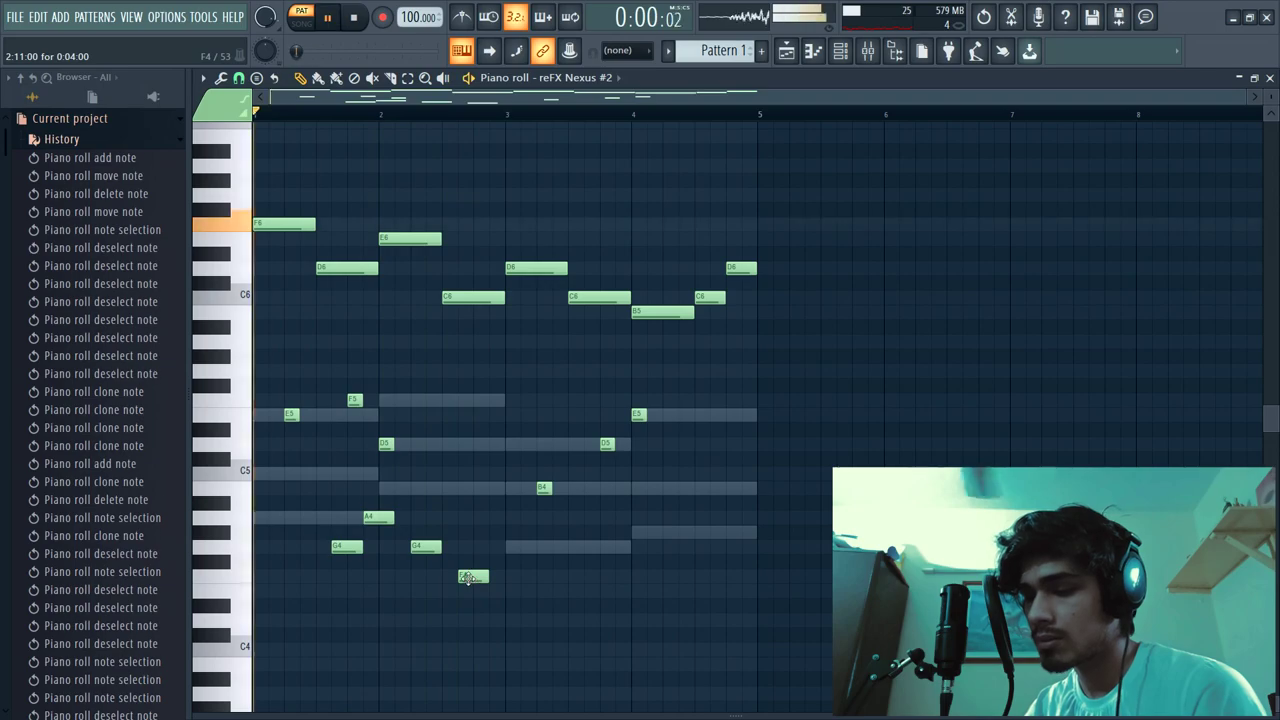
{"action": "left_click_drag", "start_coordinate": [468, 578], "coordinate": [452, 578]}
Extend the low line with a quarter-bar E4 at the end of bar 2 and two-step notes F4, E4 and D4 in bar 3.
{"action": "scroll", "coordinate": [451, 450], "scroll_direction": "down", "scroll_amount": 2}
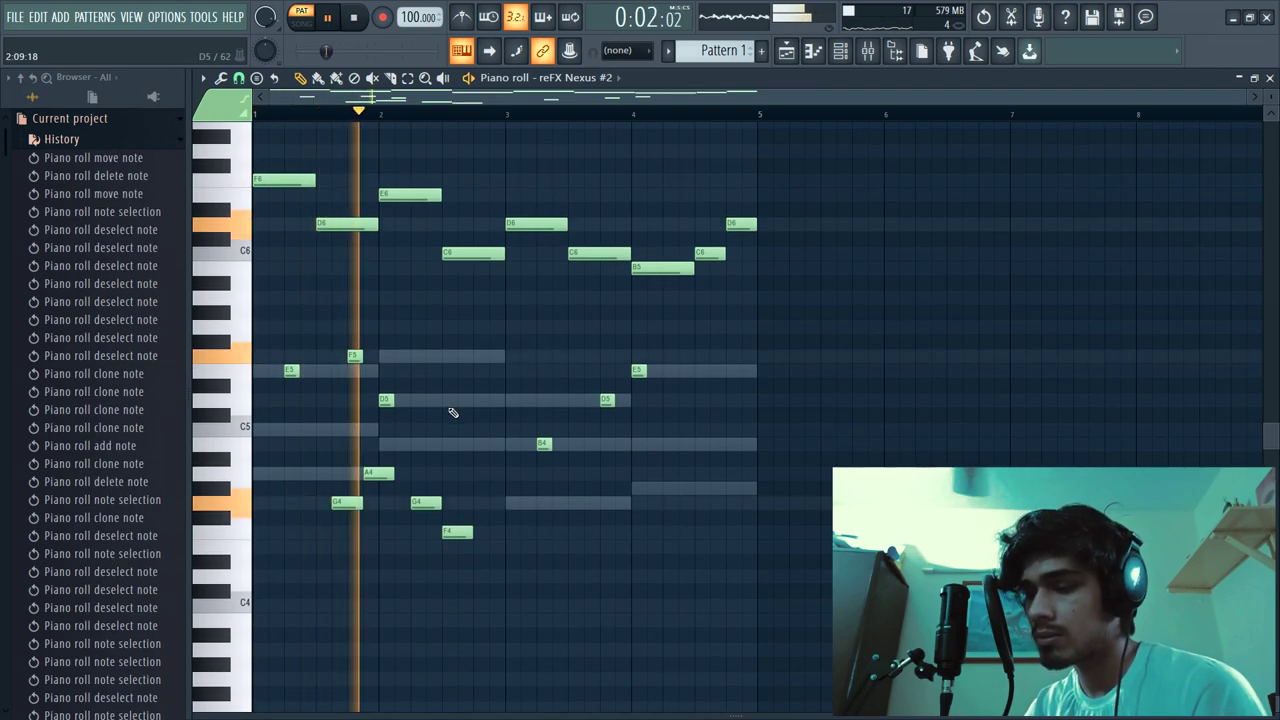
{"action": "left_click", "coordinate": [480, 546]}
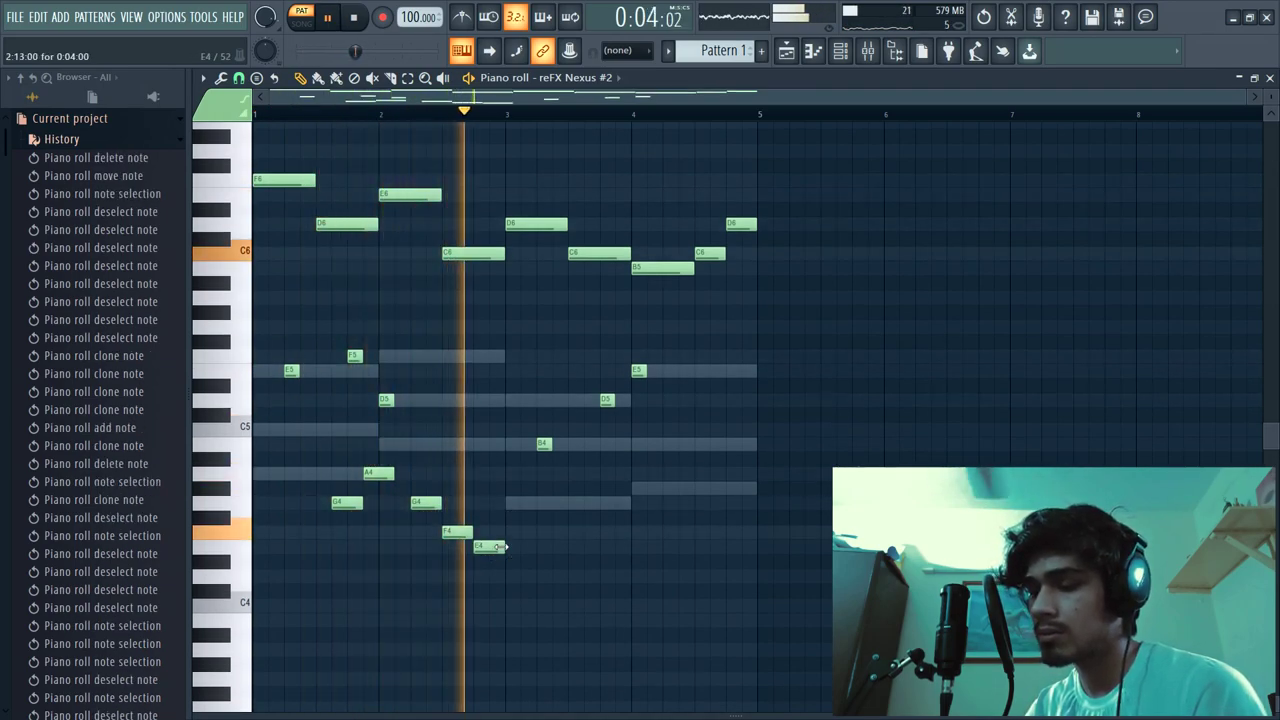
{"action": "key", "text": "space"}
{"action": "left_click", "coordinate": [547, 503]}
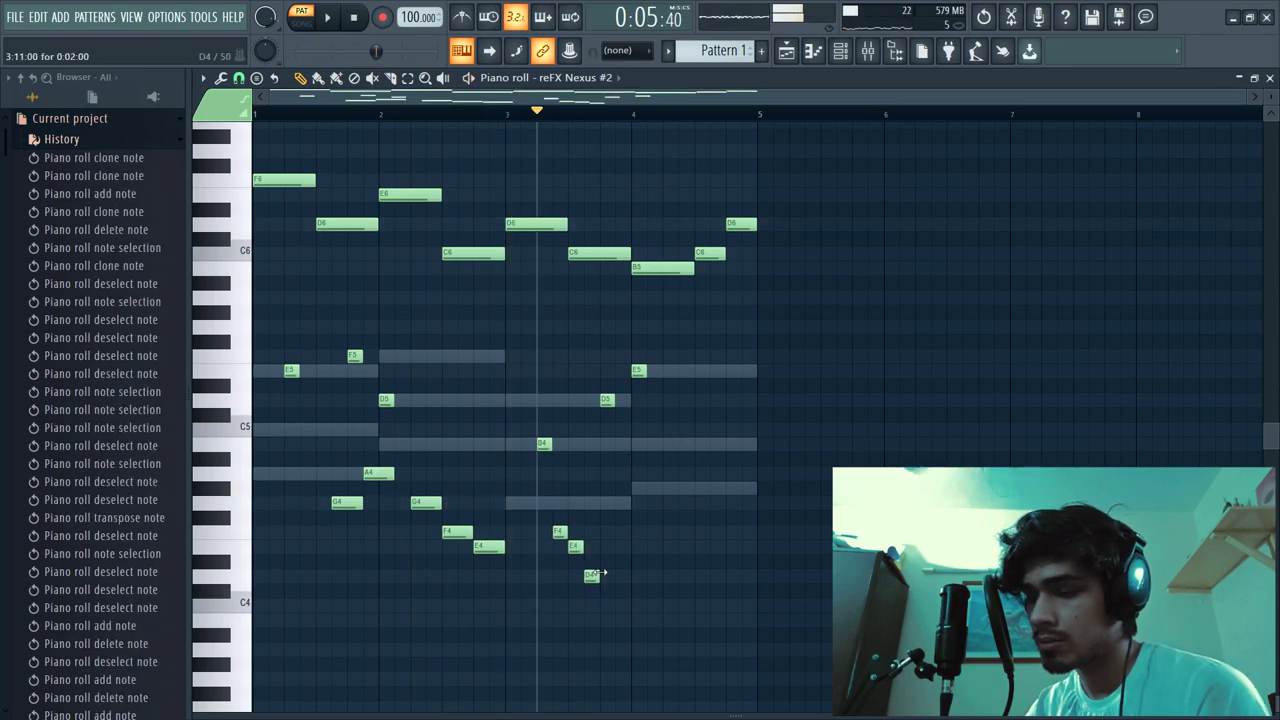
Extend the low D4 to the end of bar 3 and add six-step notes G4 across the start of bar 4 and G#4 within bar 4.
{"action": "key", "text": "space"}
{"action": "left_click_drag", "start_coordinate": [597, 573], "coordinate": [630, 575]}
{"action": "left_click", "coordinate": [640, 488]}
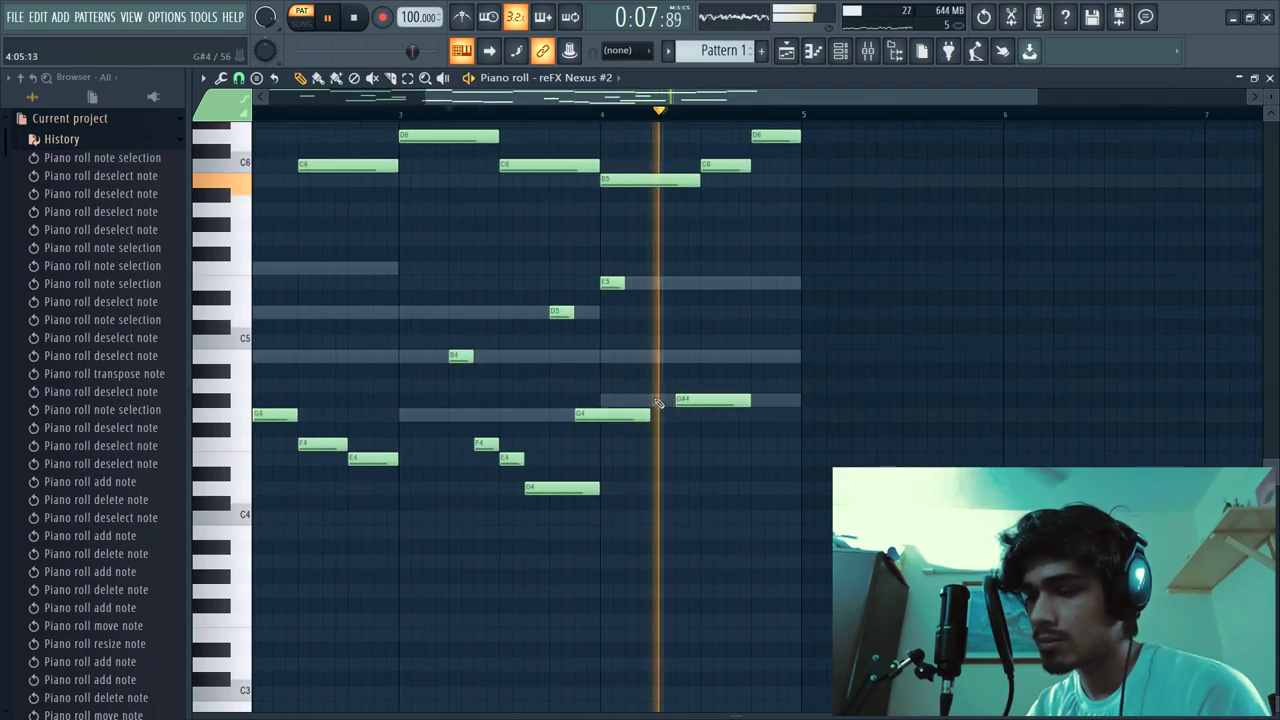
Compare the melody with the bar 4 chord and raise the last low note of bar 4 to A4.
{"action": "key", "text": "space"}
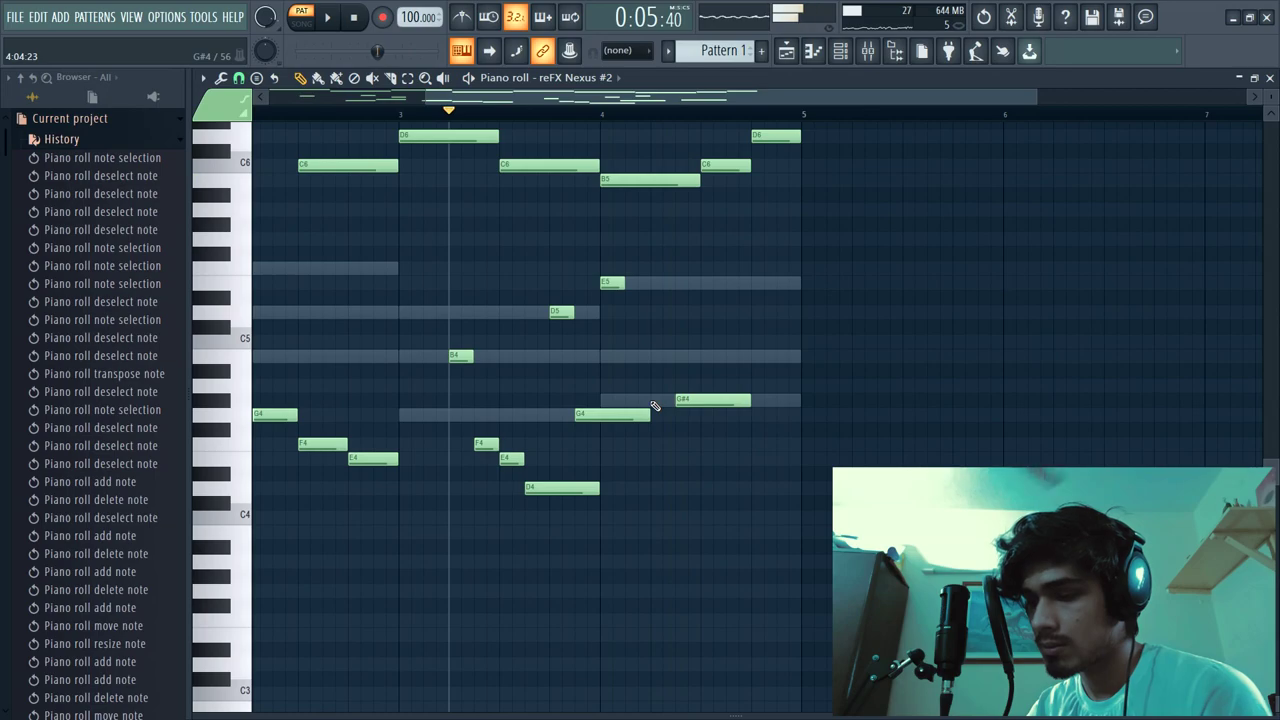
{"action": "right_click", "coordinate": [649, 401]}
{"action": "right_click", "coordinate": [649, 401]}
{"action": "scroll", "coordinate": [649, 400], "scroll_direction": "down", "scroll_amount": 2}
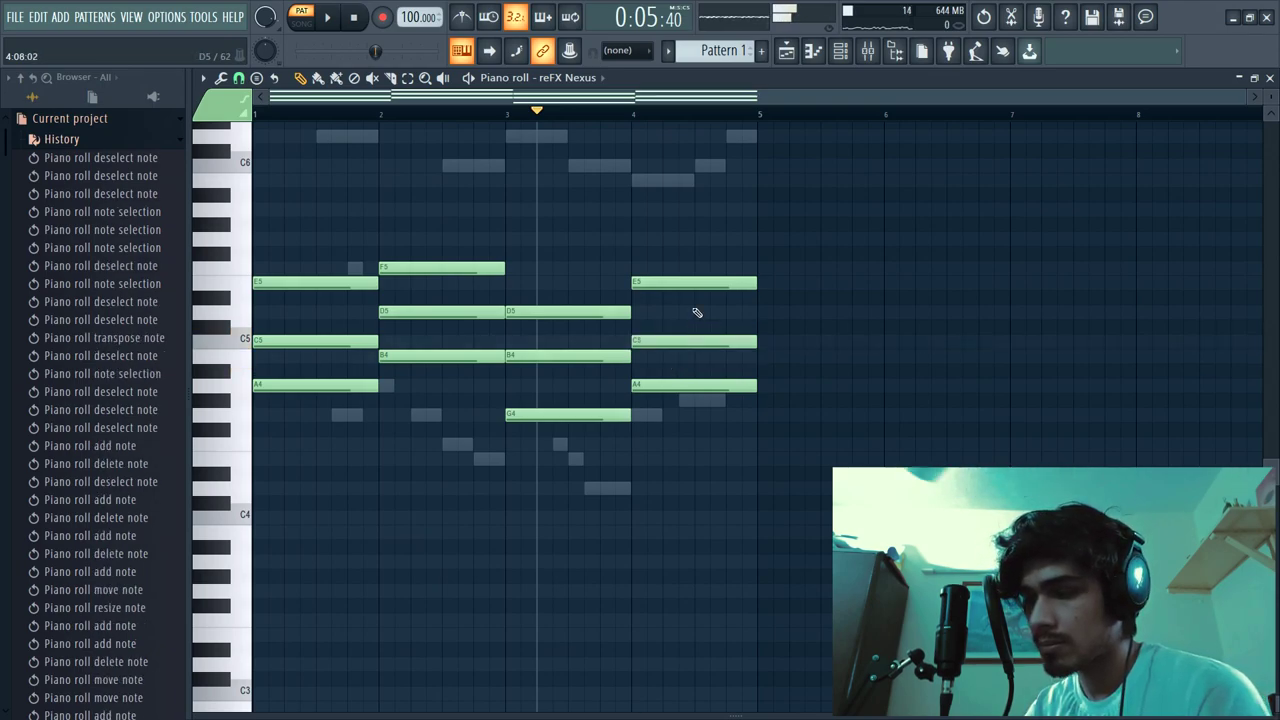
{"action": "double_click", "coordinate": [689, 404]}
{"action": "key", "text": "space"}
{"action": "left_click_drag", "start_coordinate": [701, 380], "coordinate": [702, 384]}
{"action": "key", "text": "space"}
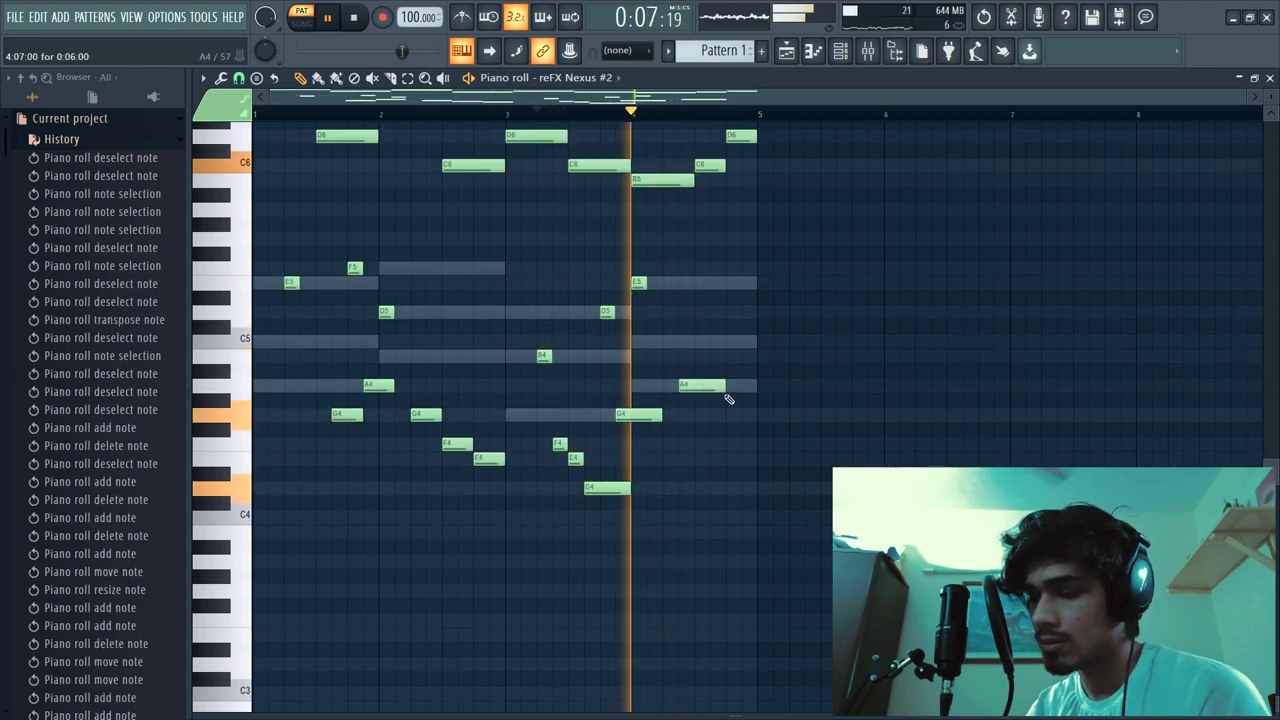
{"action": "left_click", "coordinate": [729, 414]}
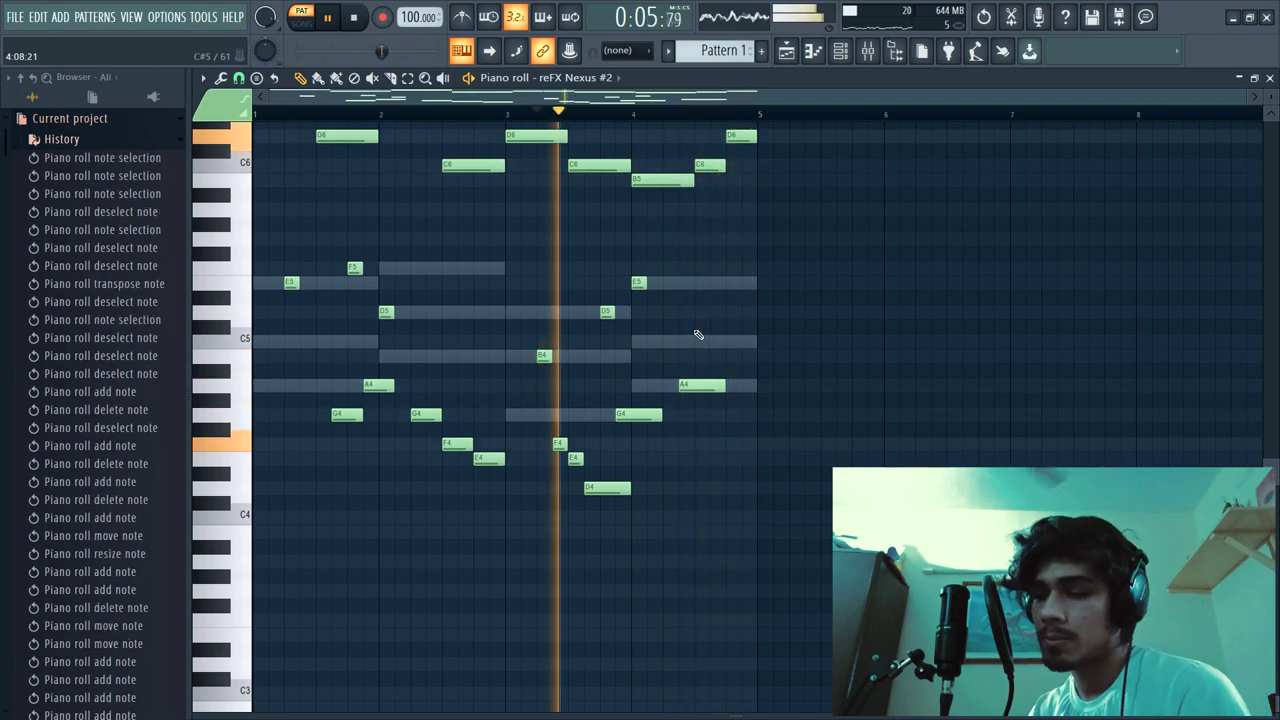
Select all notes of the high melody line from F6 to the final D6 and lower their velocities to varied levels.
{"action": "scroll", "coordinate": [706, 334], "scroll_direction": "up", "scroll_amount": 3}
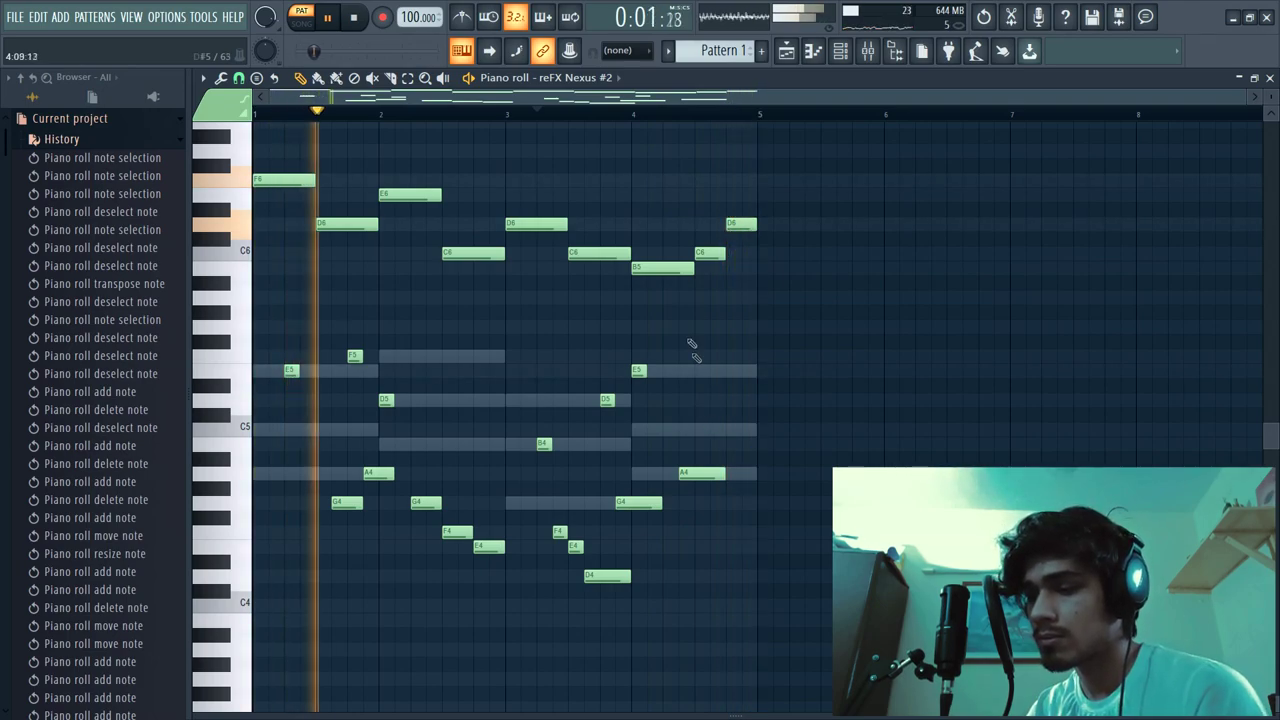
{"action": "left_click_drag", "start_coordinate": [763, 206], "coordinate": [200, 280]}
{"action": "left_click_drag", "start_coordinate": [780, 157], "coordinate": [230, 295]}
{"action": "left_click_drag", "start_coordinate": [312, 716], "coordinate": [318, 552]}
{"action": "left_click_drag", "start_coordinate": [645, 676], "coordinate": [728, 670]}
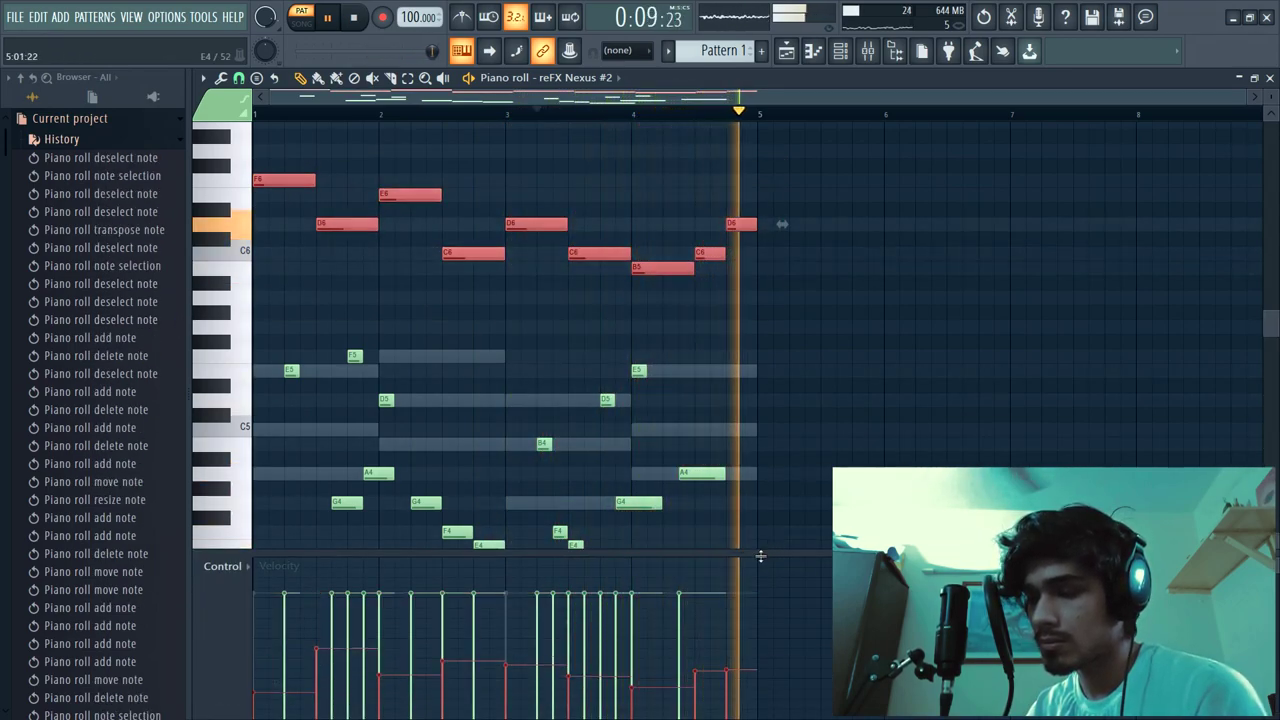
{"action": "scroll", "coordinate": [757, 529], "scroll_direction": "down", "scroll_amount": 3}
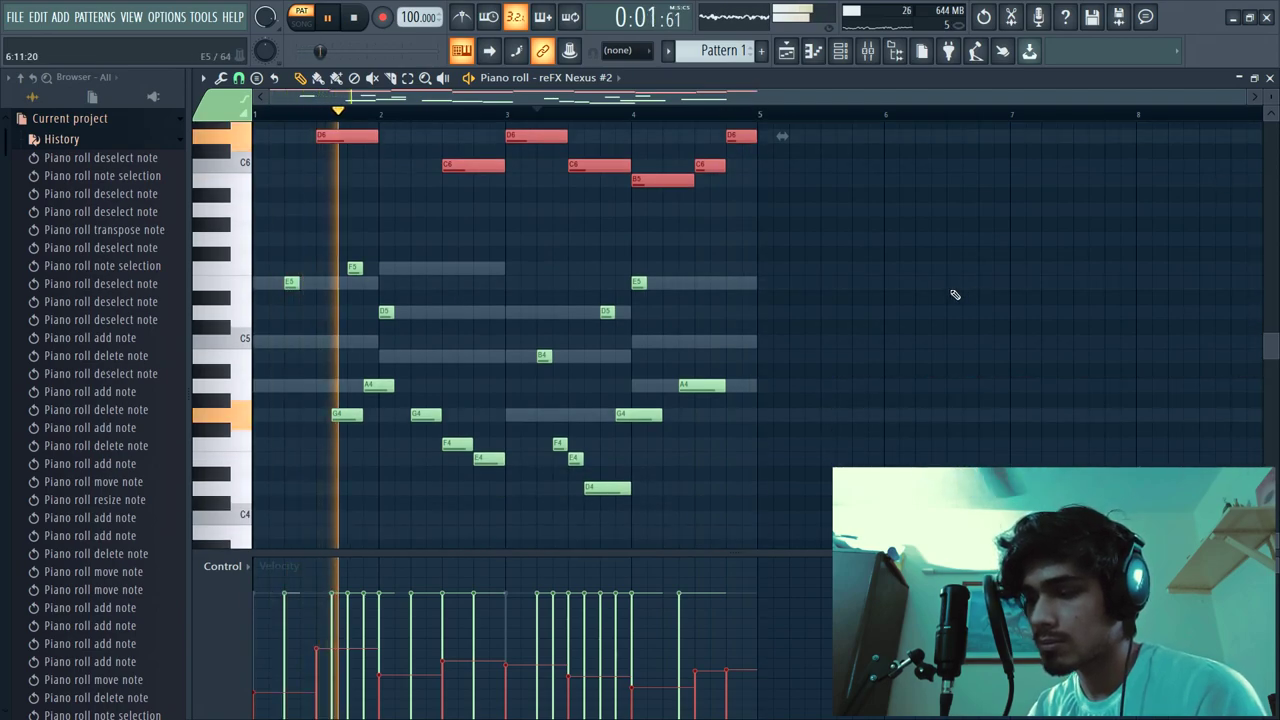
{"action": "key", "text": "ctrl+d"}
Add a middle line of half-bar notes: A5 and B5 from bar 1, A5 and G5 from bar 2, F5 and G5 in bar 3, G5 in bar 4.
{"action": "scroll", "coordinate": [391, 334], "scroll_direction": "up", "scroll_amount": 3}
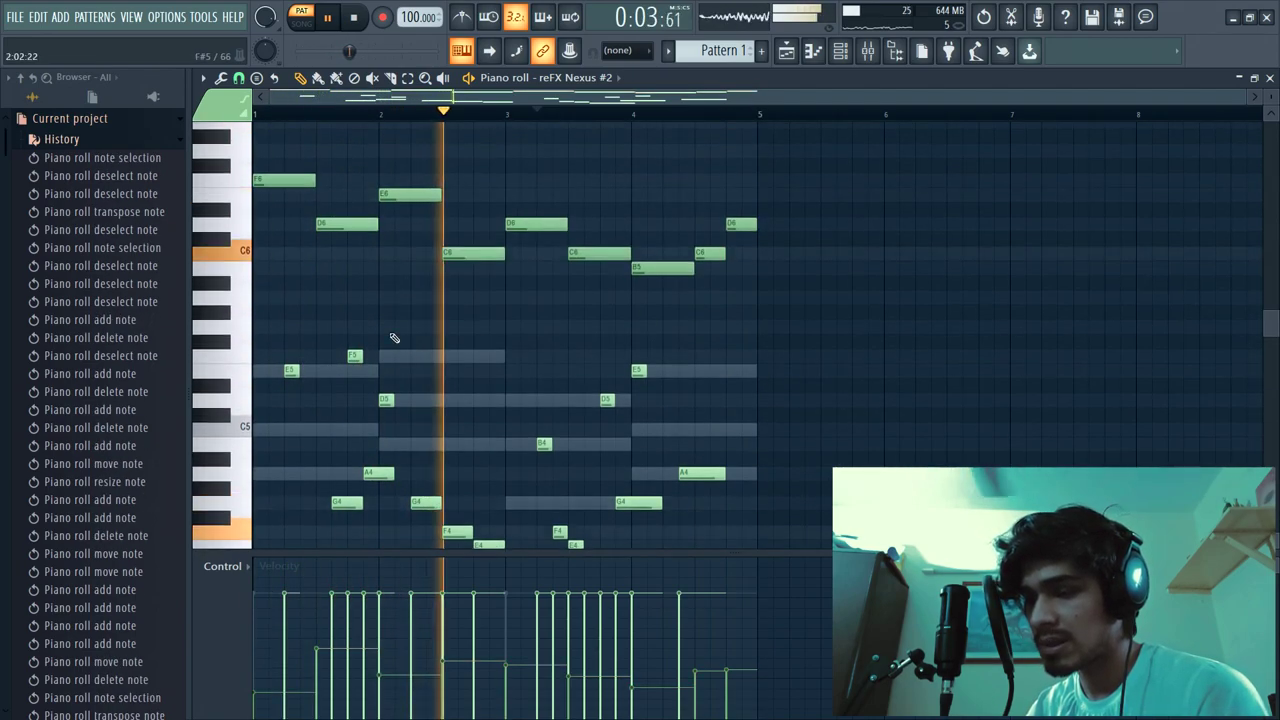
{"action": "key", "text": "space"}
{"action": "scroll", "coordinate": [283, 302], "scroll_direction": "down", "scroll_amount": 1}
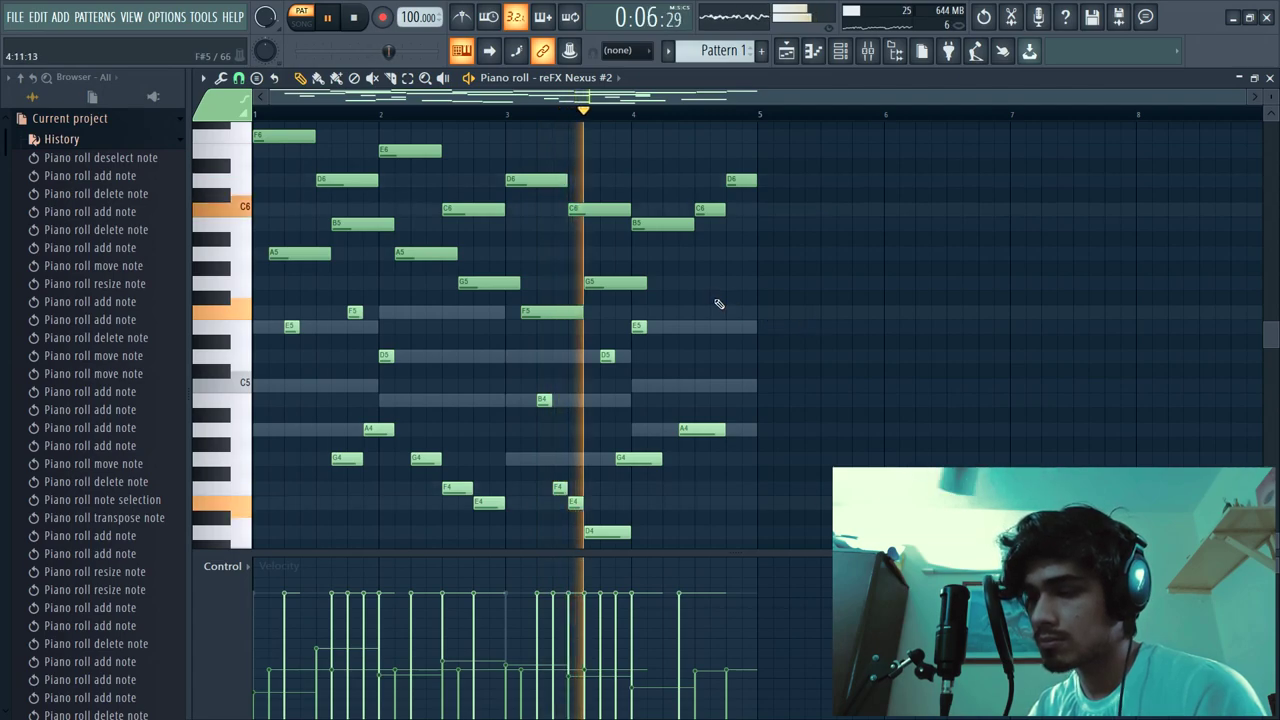
{"action": "left_click", "coordinate": [672, 284]}
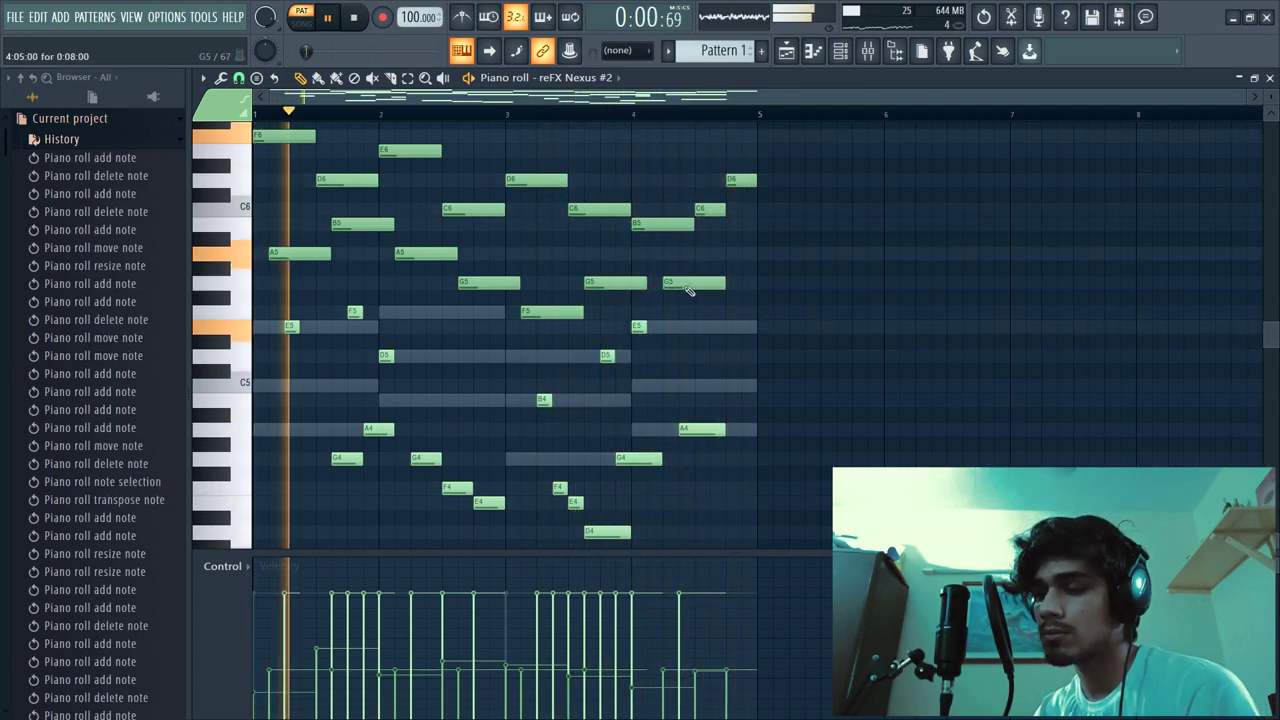
{"action": "scroll", "coordinate": [690, 293], "scroll_direction": "up", "scroll_amount": 1}
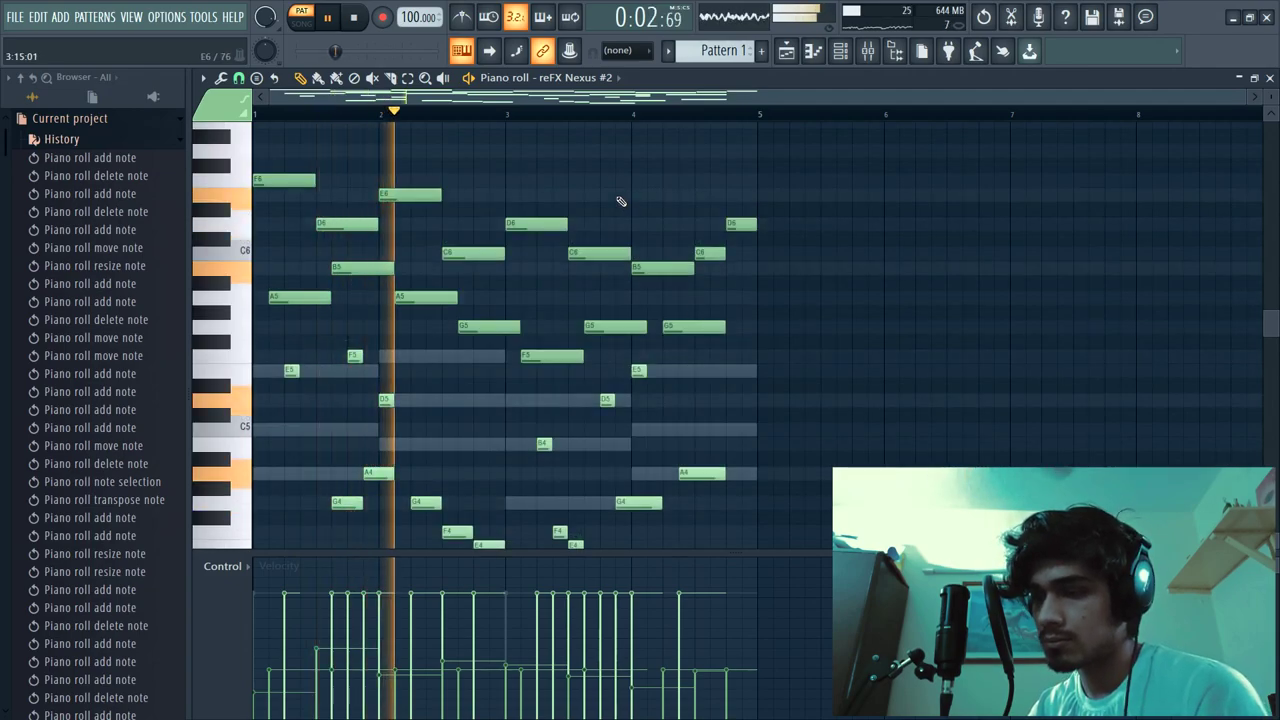
Stop playback and load the Fantasy And Dream preset SY Chillzone 2 on the reFX Nexus #2 channel.
{"action": "key", "text": "space"}
{"action": "key", "text": "F7"}
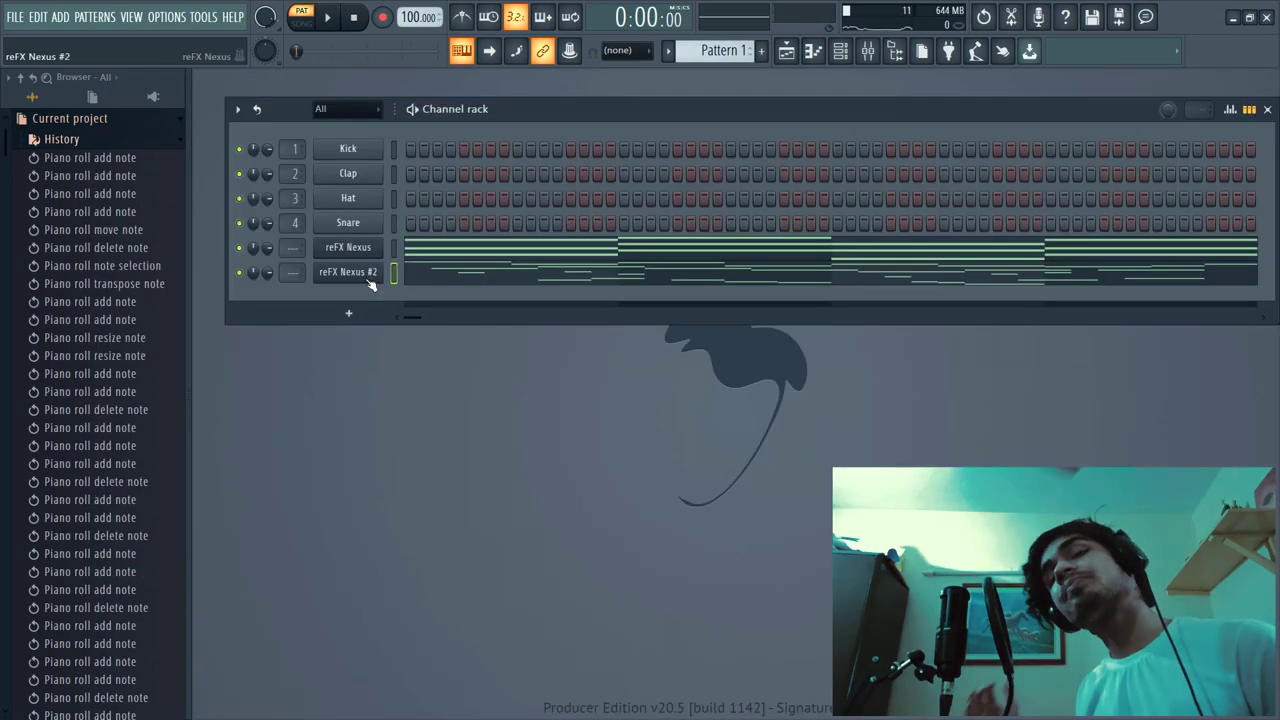
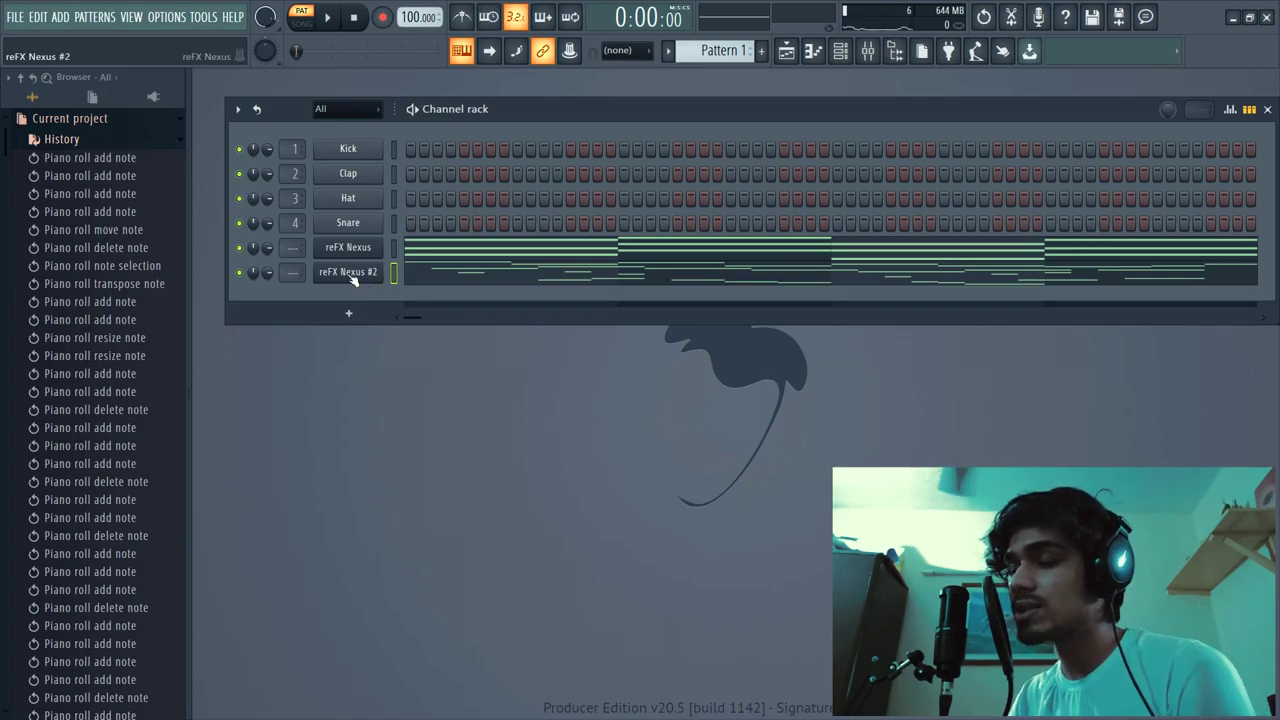
{"action": "left_click", "coordinate": [349, 272]}
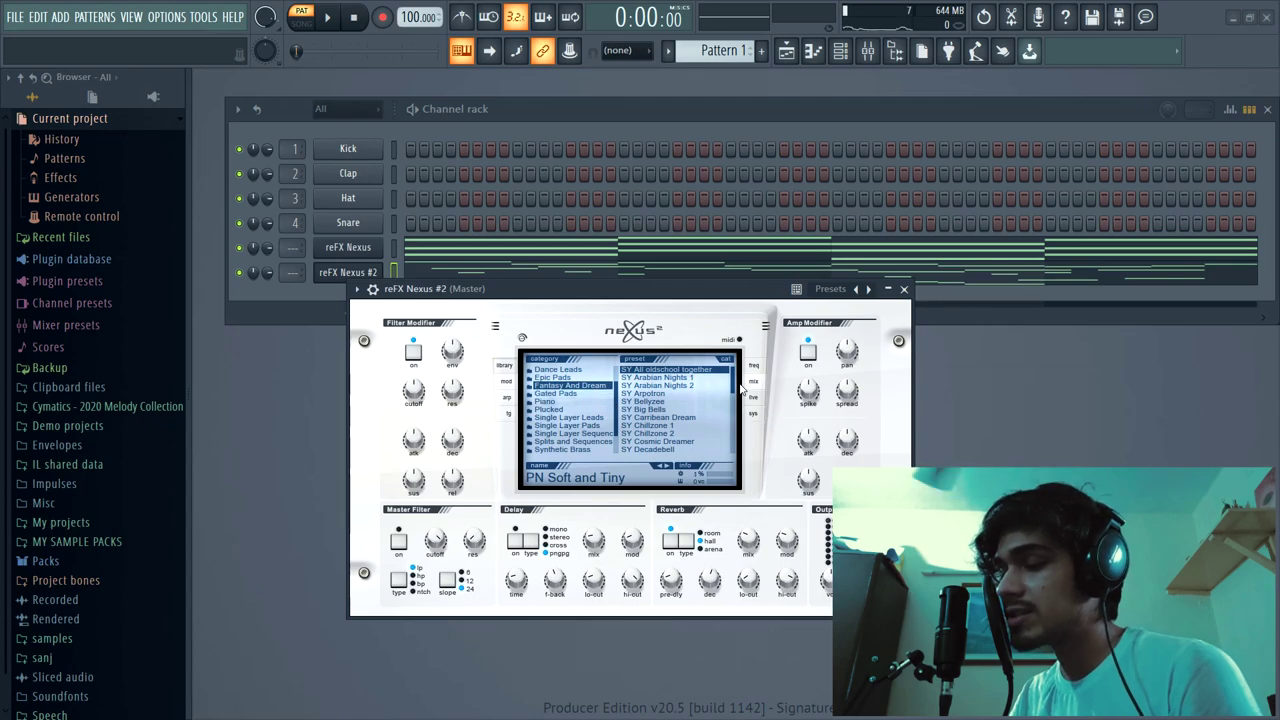
{"action": "scroll", "coordinate": [738, 392], "scroll_direction": "down", "scroll_amount": 1}
{"action": "left_click", "coordinate": [680, 411]}
Transpose all melody notes of reFX Nexus #2 up one octave and play the pattern back.
{"action": "left_click", "coordinate": [648, 110]}
{"action": "key", "text": "space"}
{"action": "left_click", "coordinate": [541, 272]}
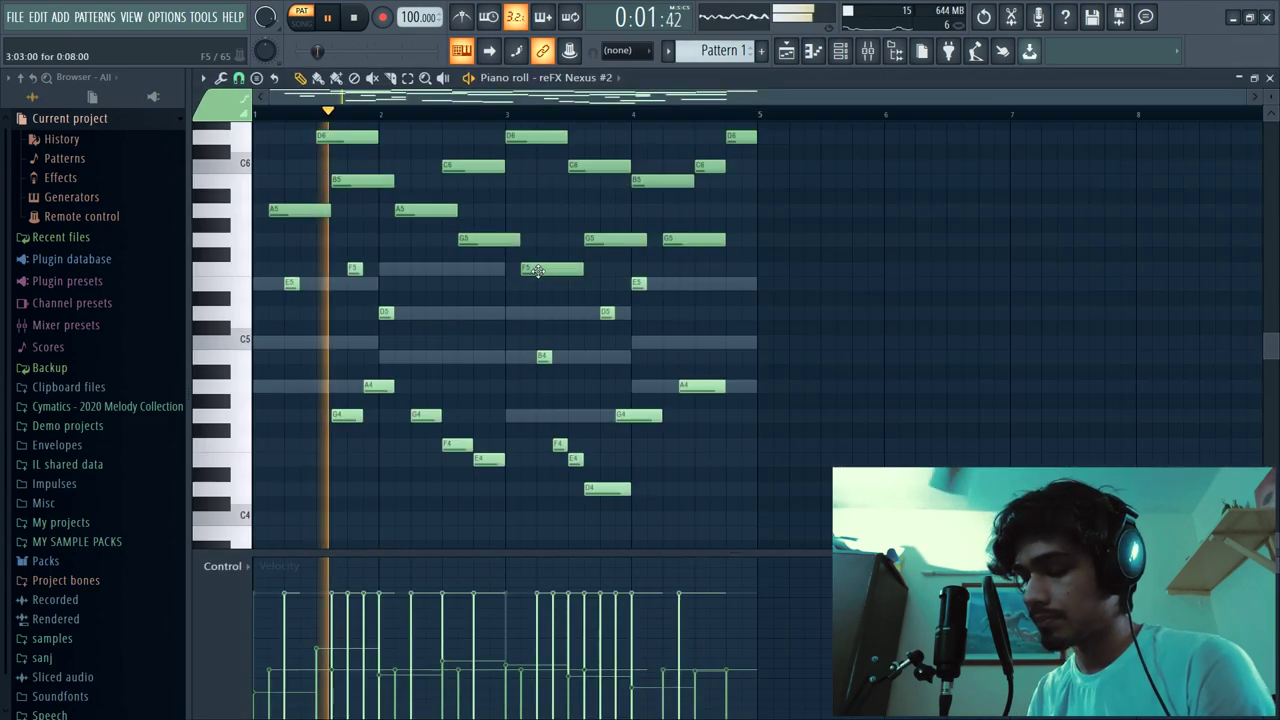
{"action": "key", "text": "space"}
{"action": "key", "text": "ctrl+Up"}
{"action": "key", "text": "space"}
{"action": "scroll", "coordinate": [543, 279], "scroll_direction": "up", "scroll_amount": 3}
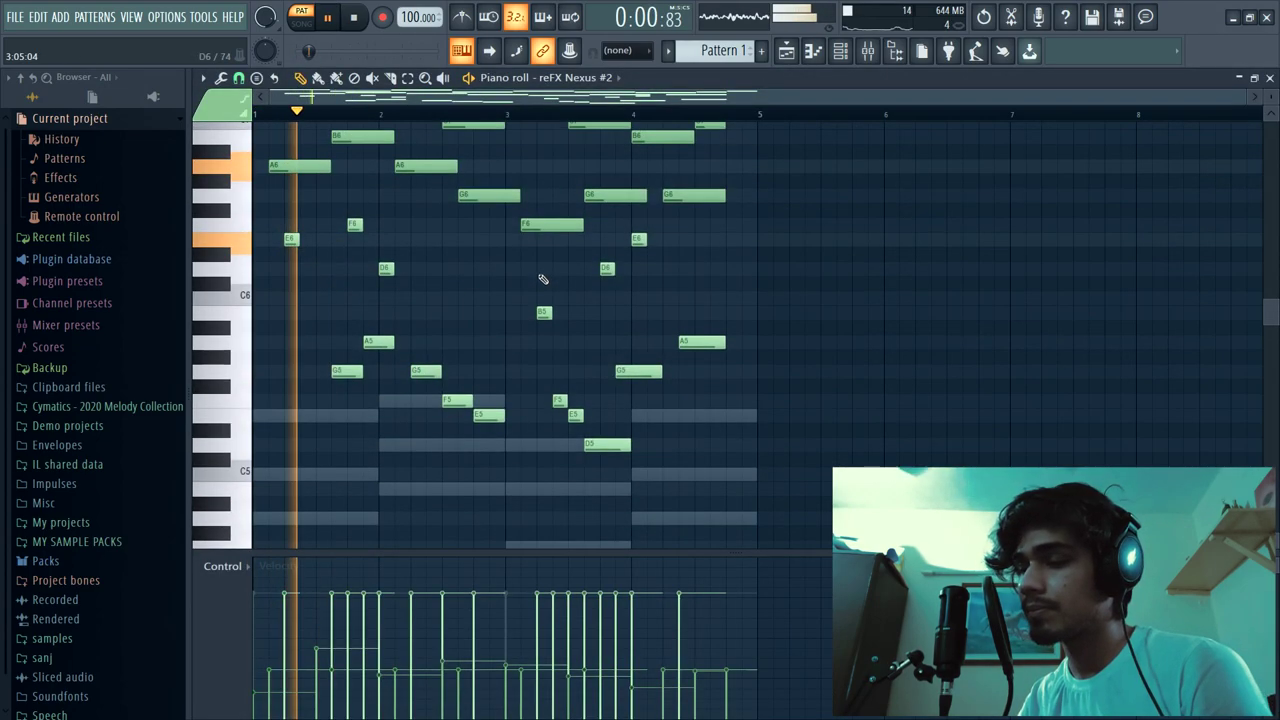
{"action": "scroll", "coordinate": [585, 285], "scroll_direction": "up", "scroll_amount": 1}
{"action": "scroll", "coordinate": [838, 255], "scroll_direction": "up", "scroll_amount": 1}
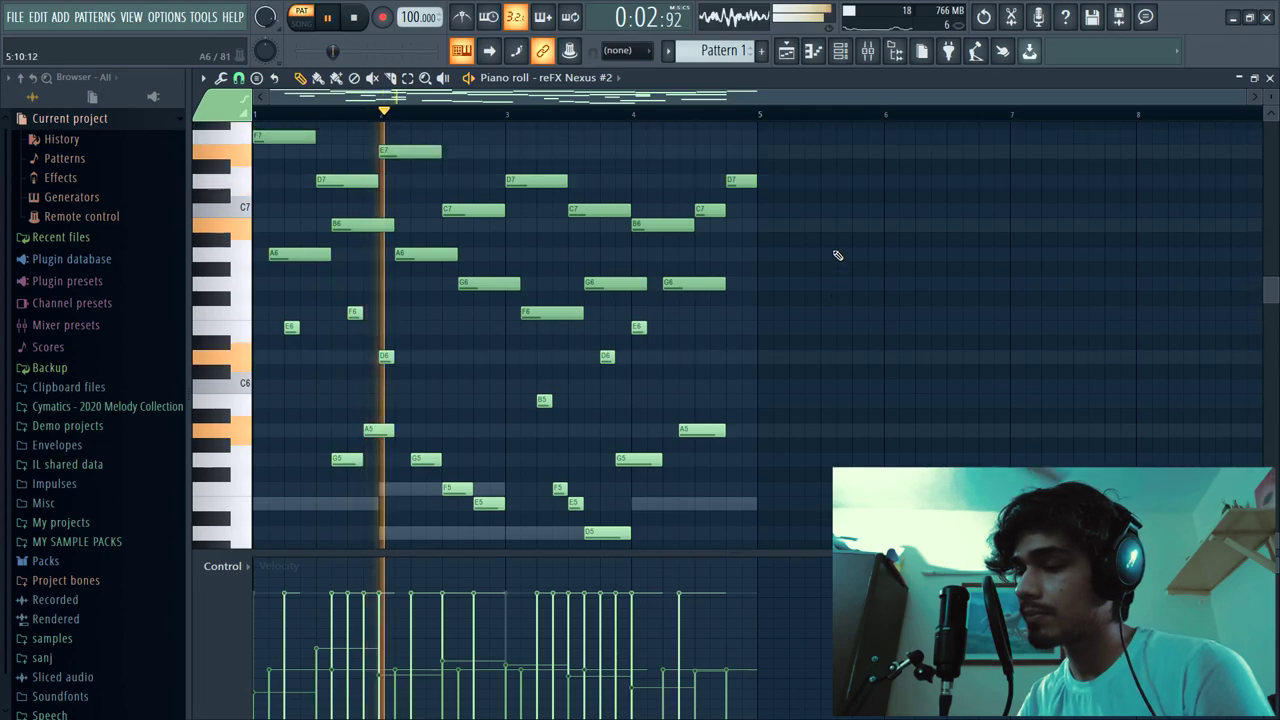
{"action": "left_click", "coordinate": [1268, 78]}
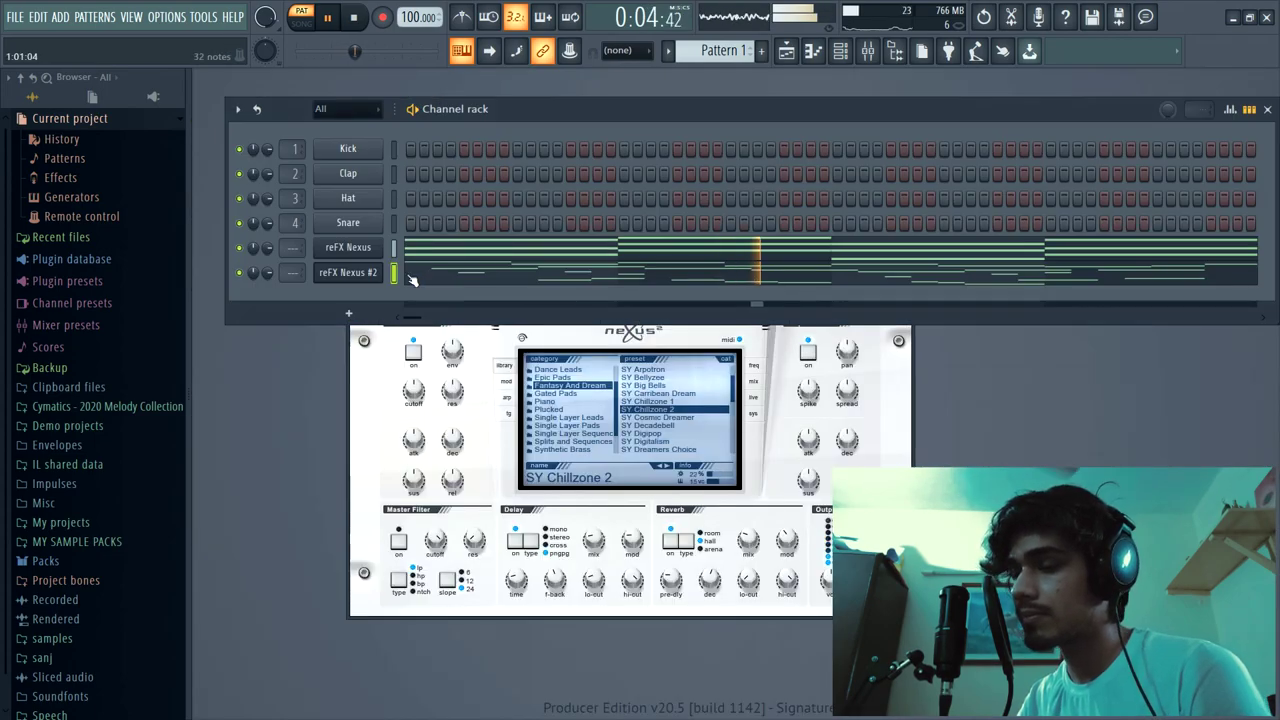
Change the reFX Nexus #2 sound to the preset SY Chillzone 1.
{"action": "left_click", "coordinate": [355, 275]}
{"action": "left_click", "coordinate": [355, 275]}
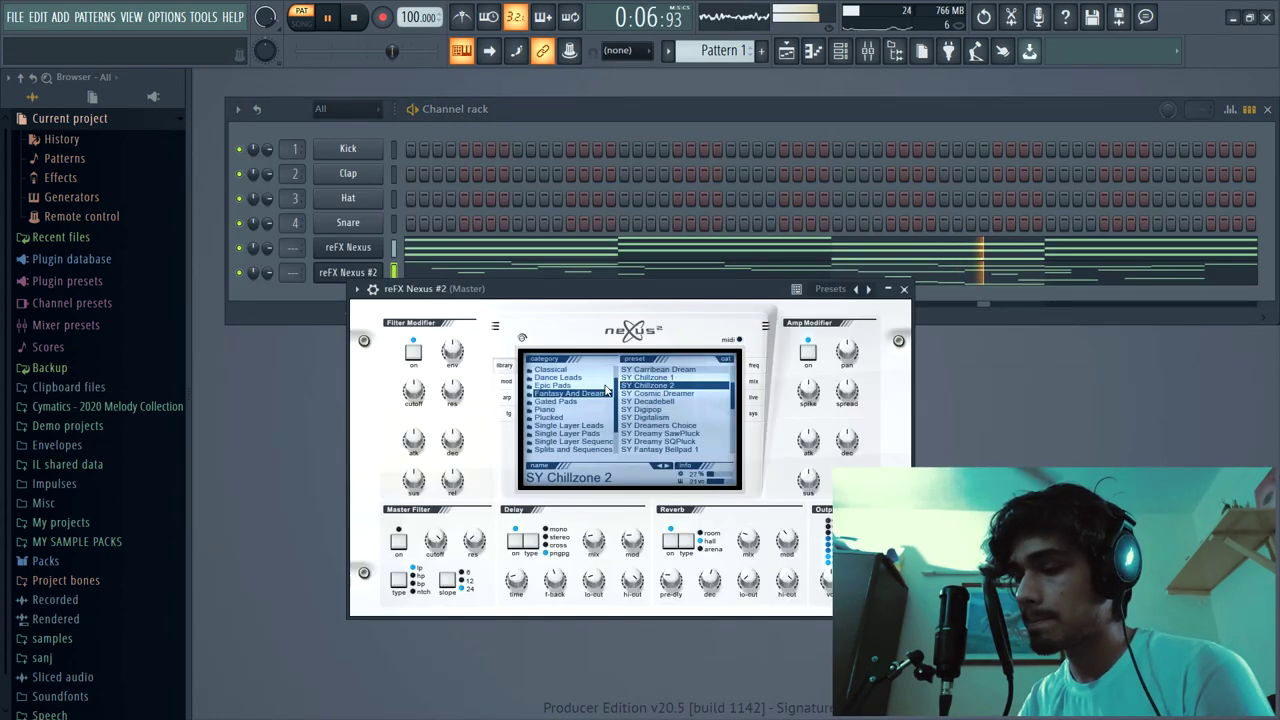
{"action": "left_click", "coordinate": [658, 378]}
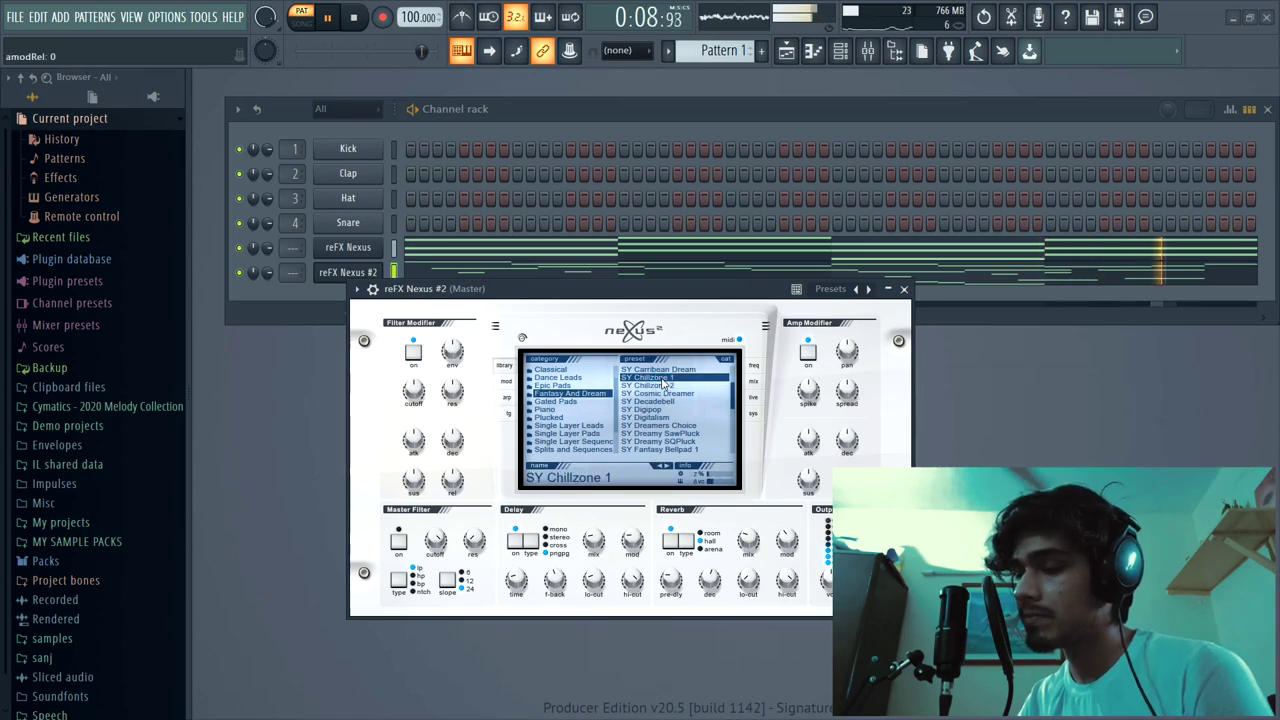
{"action": "left_click", "coordinate": [676, 109]}
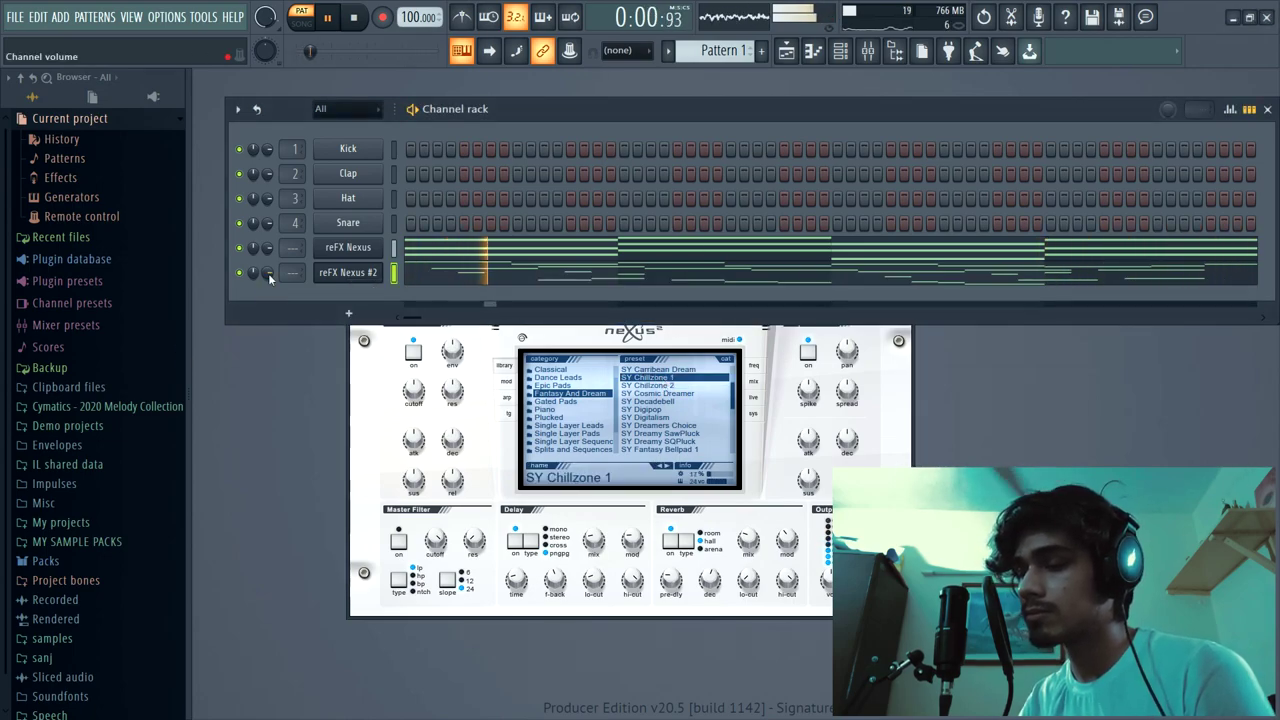
Try the chords of the first reFX Nexus channel one octave higher, and move them back down an octave.
{"action": "key", "text": "space"}
{"action": "left_click", "coordinate": [348, 247]}
{"action": "left_click", "coordinate": [630, 106]}
{"action": "key", "text": "space"}
{"action": "left_click", "coordinate": [442, 254]}
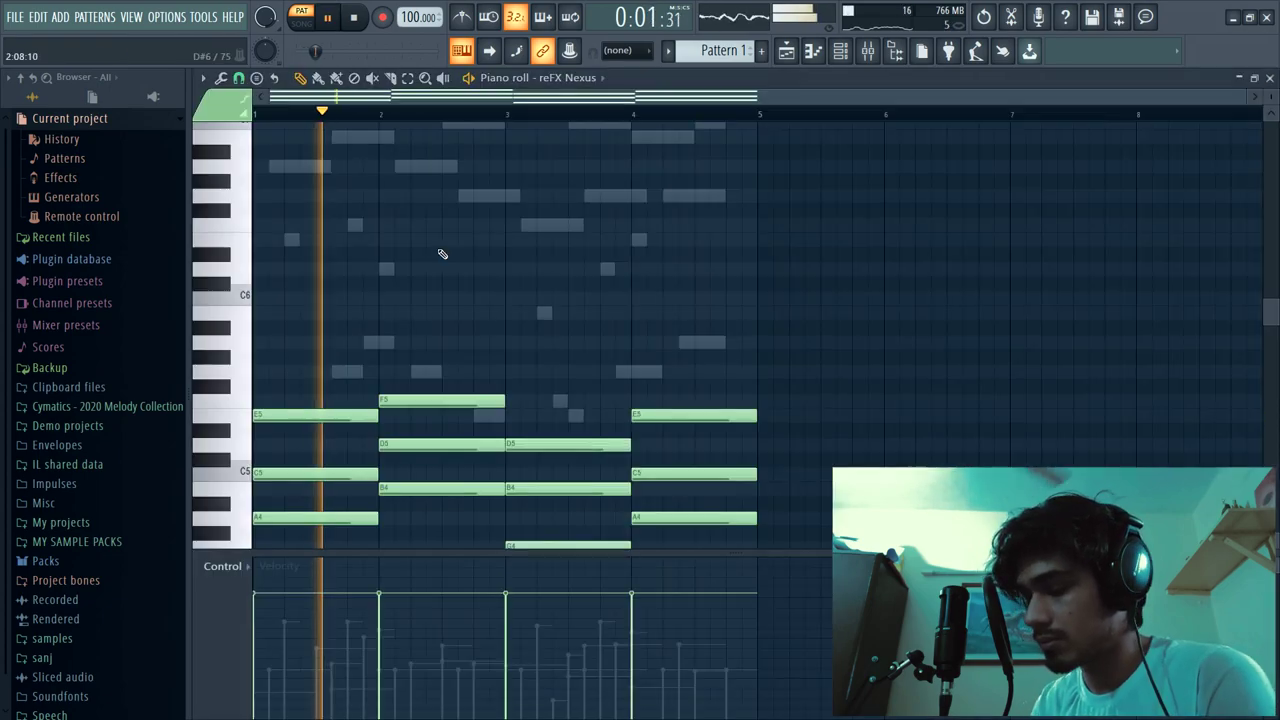
{"action": "key", "text": "ctrl+Up"}
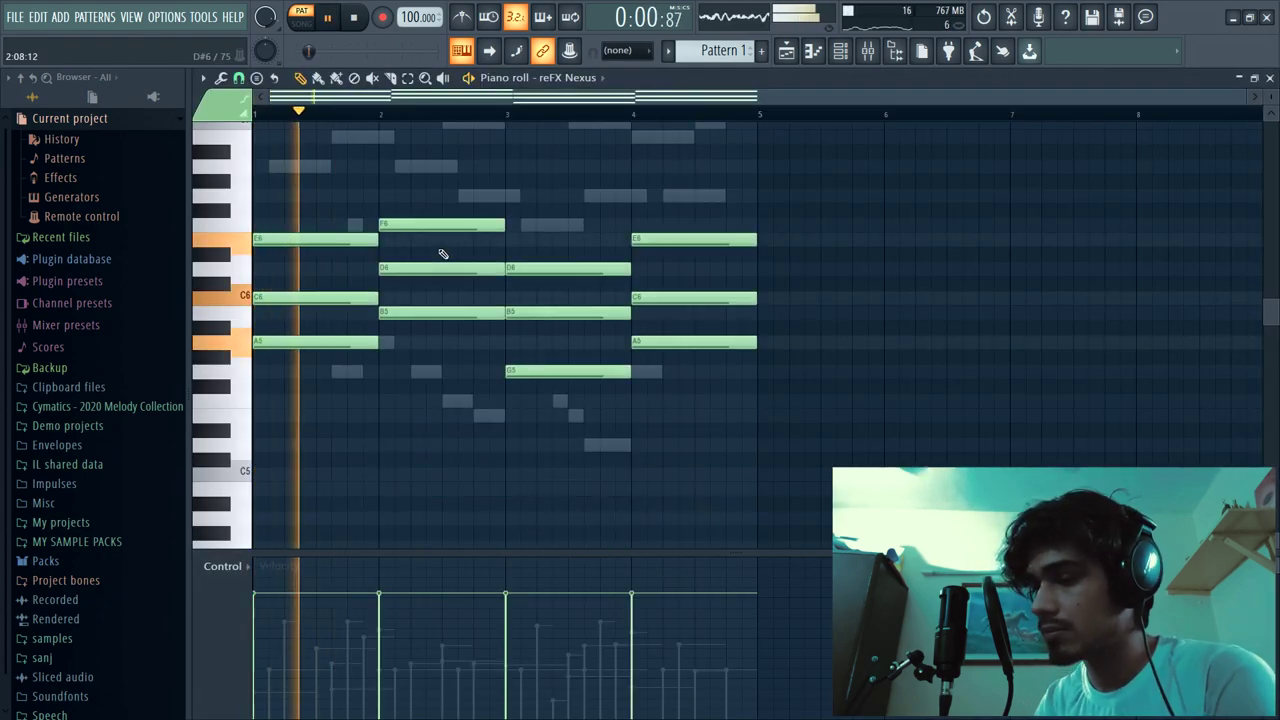
{"action": "key", "text": "ctrl+Down"}
{"action": "key", "text": "space"}
{"action": "key", "text": "space"}
{"action": "left_click", "coordinate": [1269, 78]}
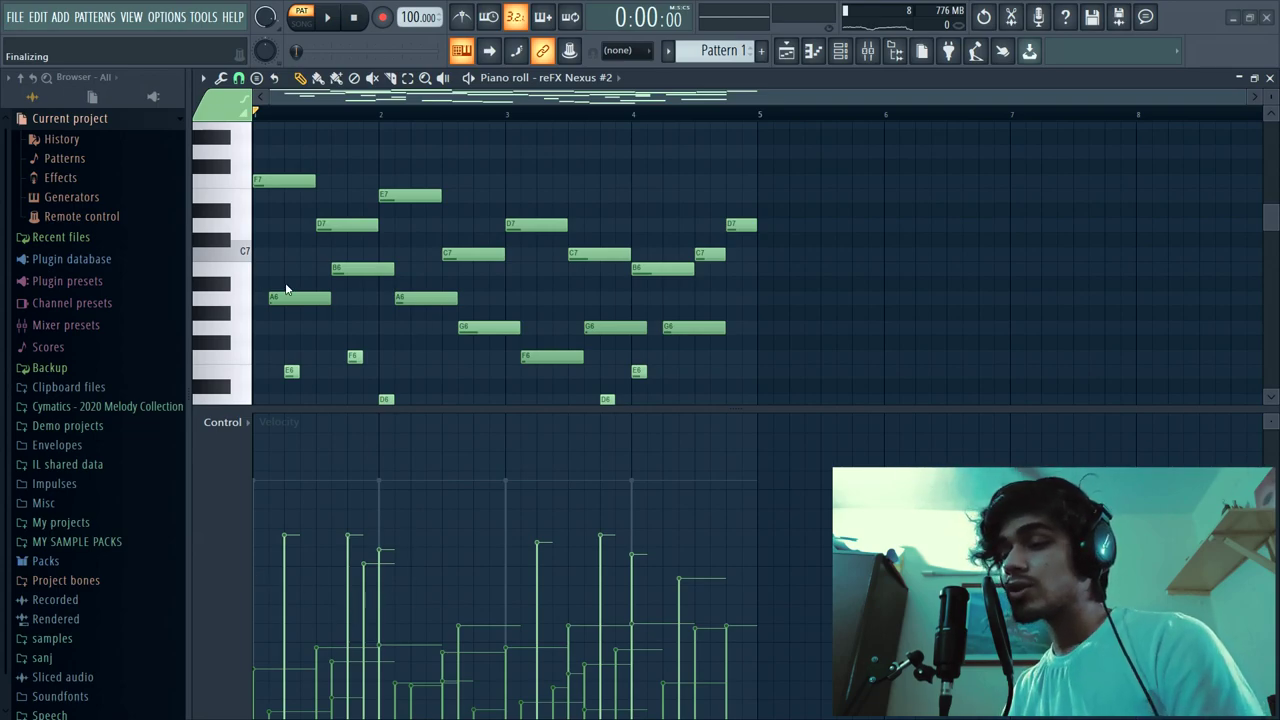
Look over the melody layers of reFX Nexus #2 against the ghost chords, ending with a close view of bar 1.
{"action": "scroll", "coordinate": [640, 248], "scroll_direction": "down", "scroll_amount": 5}
{"action": "scroll", "coordinate": [640, 248], "scroll_direction": "down", "scroll_amount": 5}
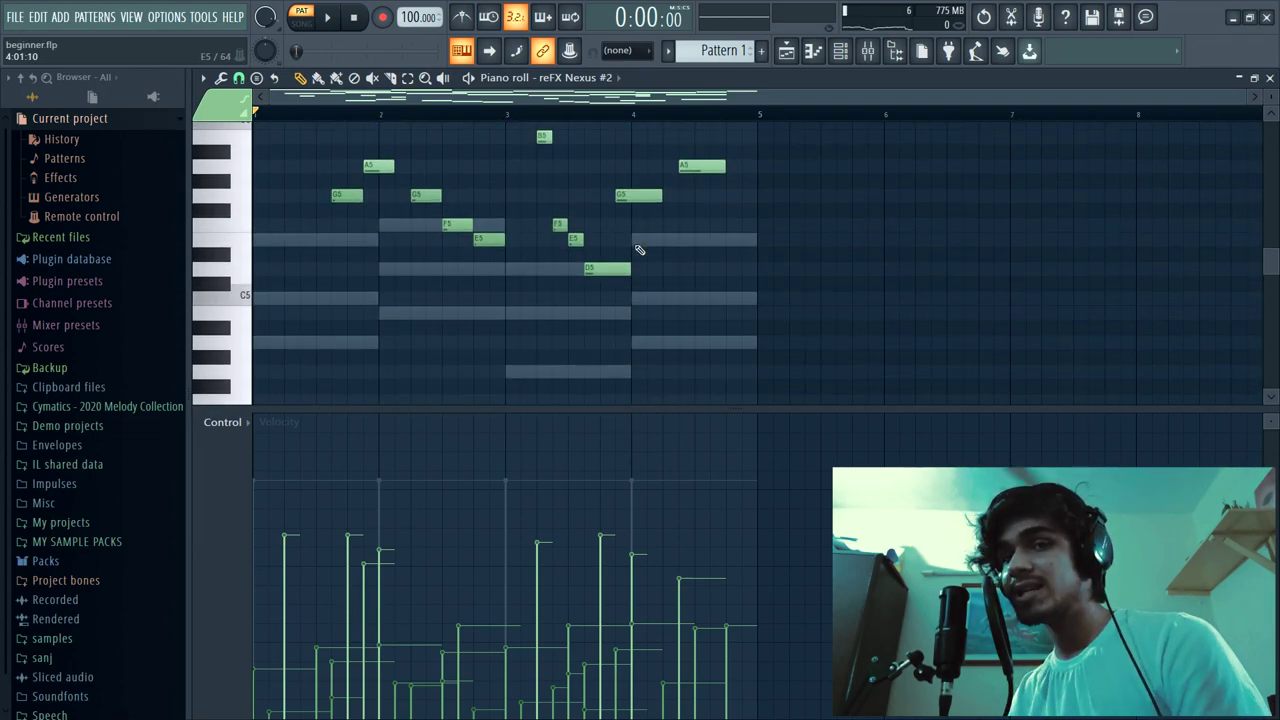
{"action": "scroll", "coordinate": [640, 249], "scroll_direction": "up", "scroll_amount": 5}
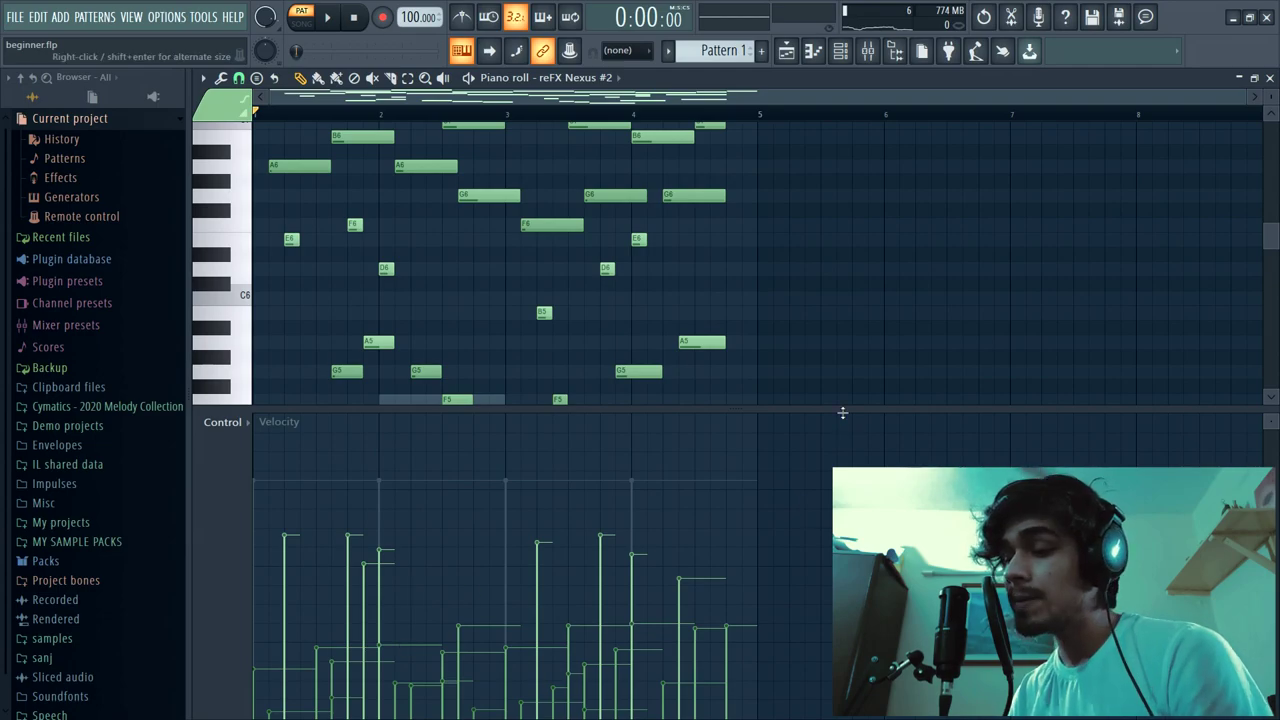
{"action": "left_click_drag", "start_coordinate": [843, 410], "coordinate": [840, 640]}
{"action": "scroll", "coordinate": [708, 488], "scroll_direction": "down", "scroll_amount": 3}
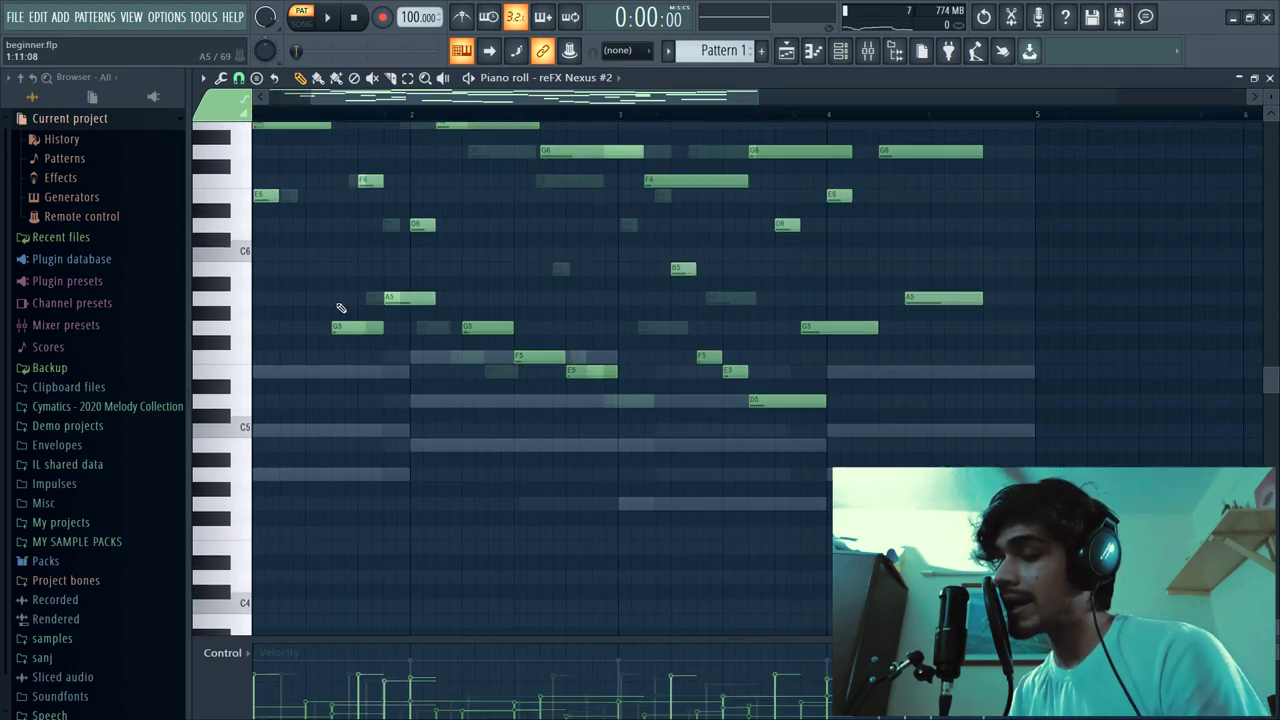
{"action": "scroll", "coordinate": [337, 306], "scroll_direction": "up", "scroll_amount": 3}
{"action": "scroll", "coordinate": [337, 308], "scroll_direction": "up", "scroll_amount": 4}
{"action": "scroll", "coordinate": [333, 292], "scroll_direction": "up", "scroll_amount": 2}
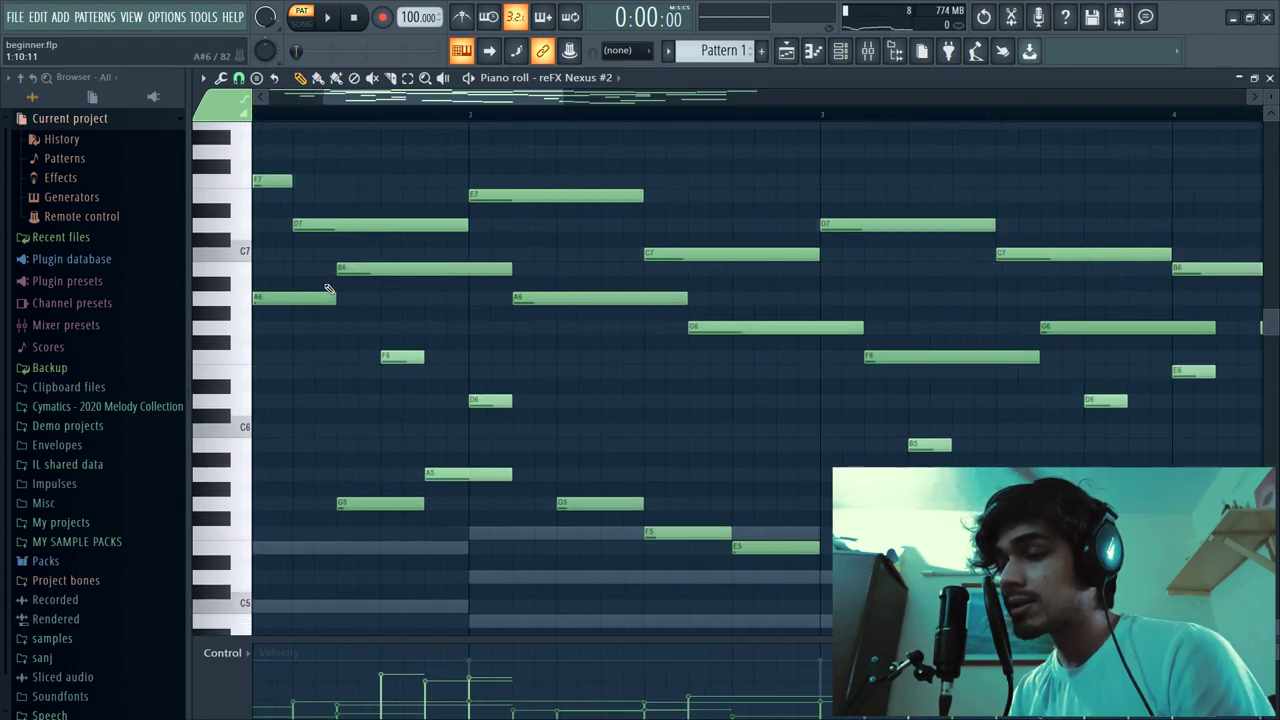
{"action": "left_click_drag", "start_coordinate": [365, 101], "coordinate": [126, 136]}
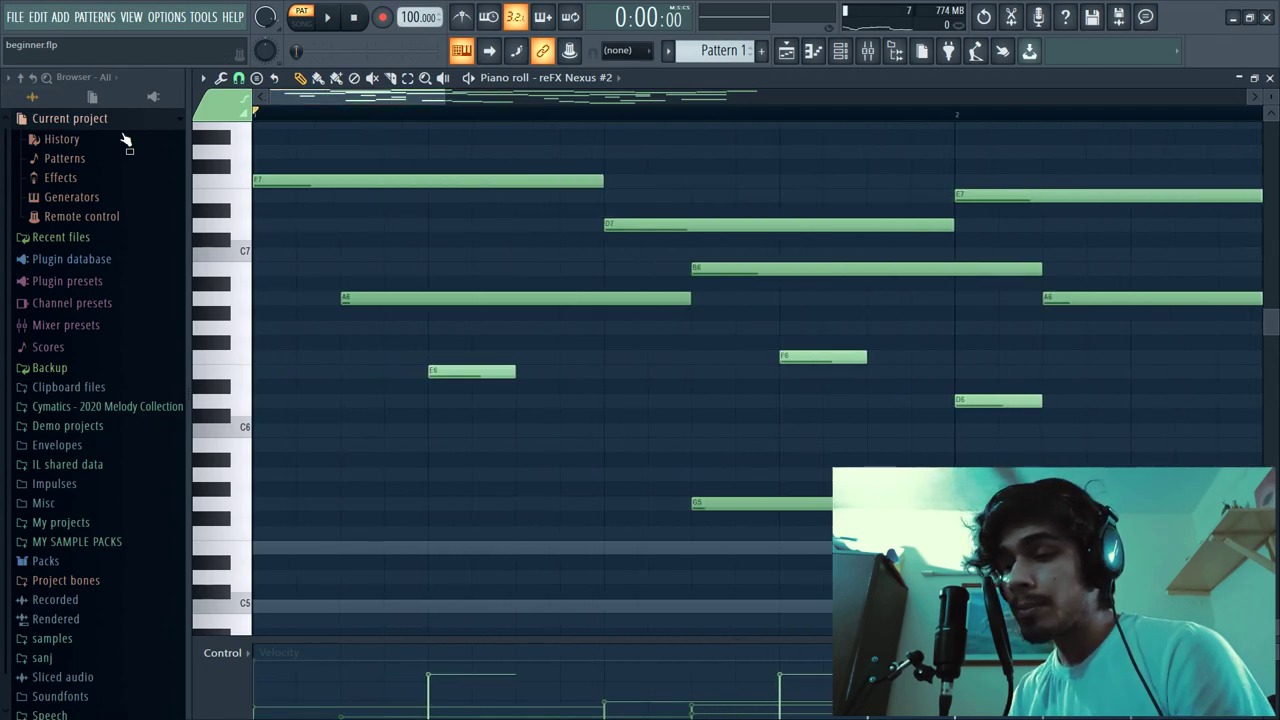
Audition the opening F7 and check where the E6, D7 and A6 notes of bar 1 start using the playhead.
{"action": "left_click", "coordinate": [241, 190]}
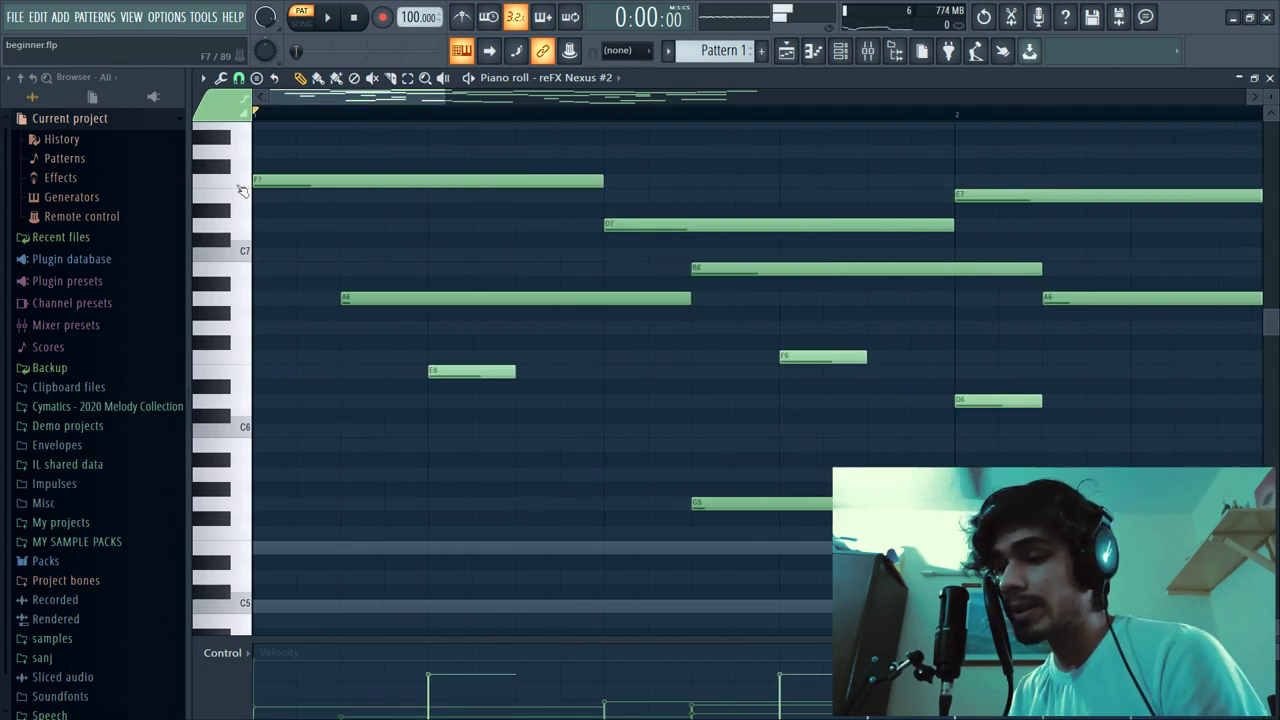
{"action": "left_click", "coordinate": [260, 184]}
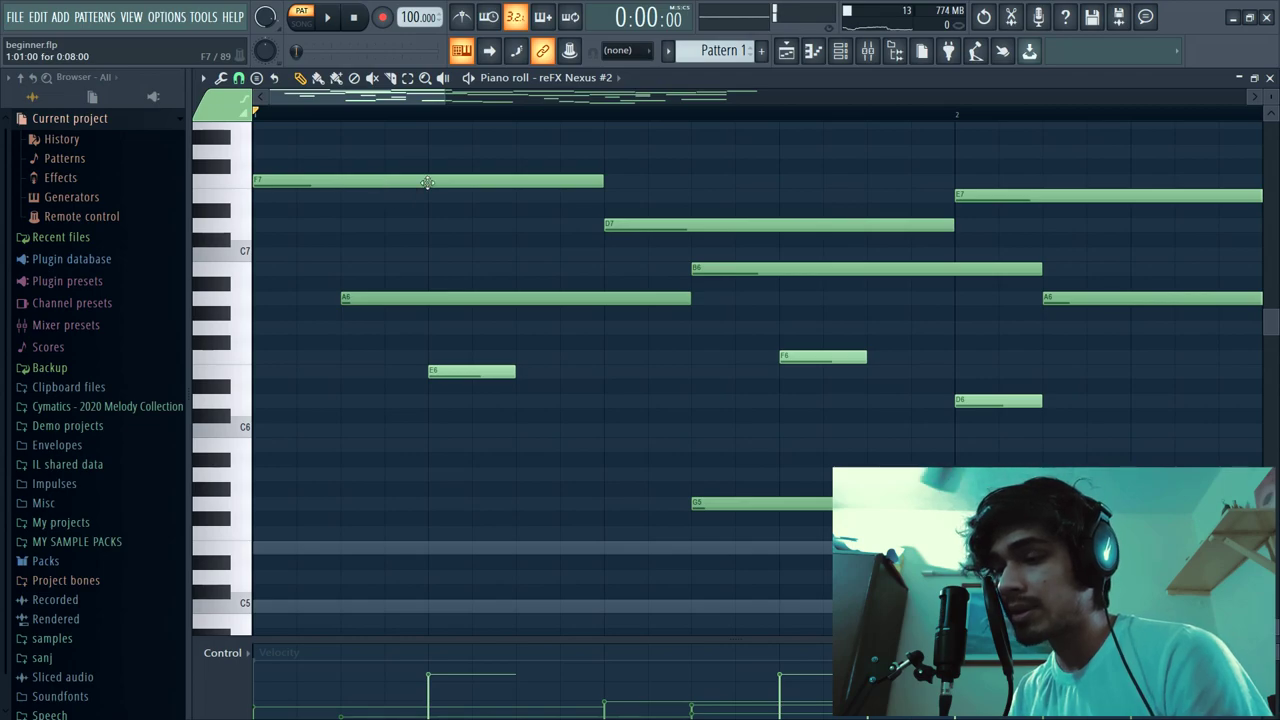
{"action": "left_click", "coordinate": [424, 112]}
{"action": "left_click", "coordinate": [610, 115]}
{"action": "left_click", "coordinate": [362, 116]}
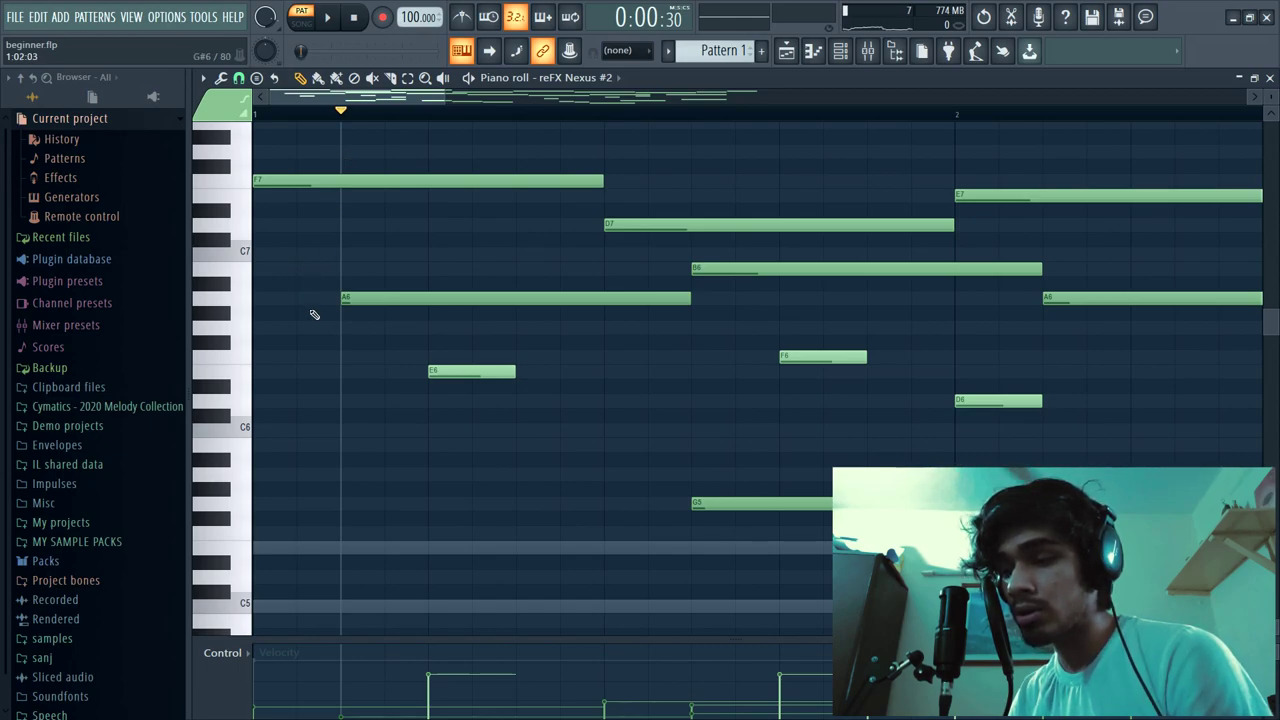
{"action": "scroll", "coordinate": [391, 271], "scroll_direction": "down", "scroll_amount": 2}
{"action": "scroll", "coordinate": [294, 277], "scroll_direction": "up", "scroll_amount": 3}
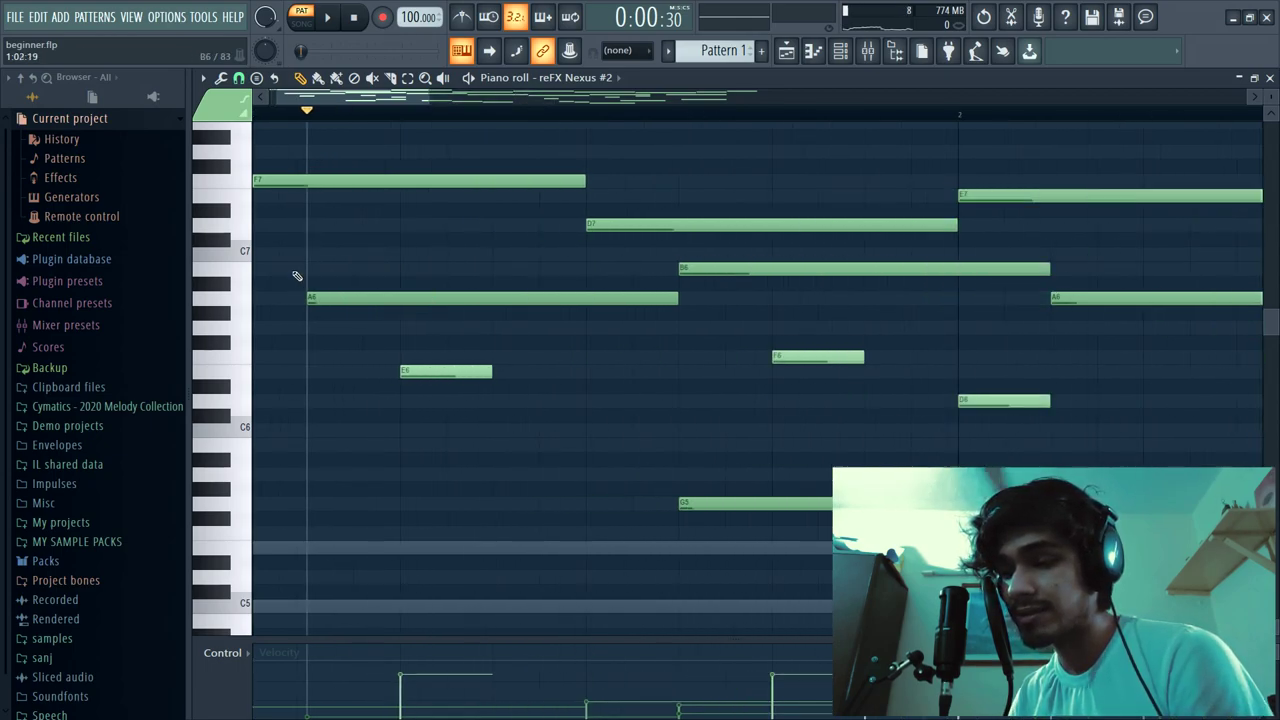
{"action": "scroll", "coordinate": [600, 310], "scroll_direction": "down", "scroll_amount": 5}
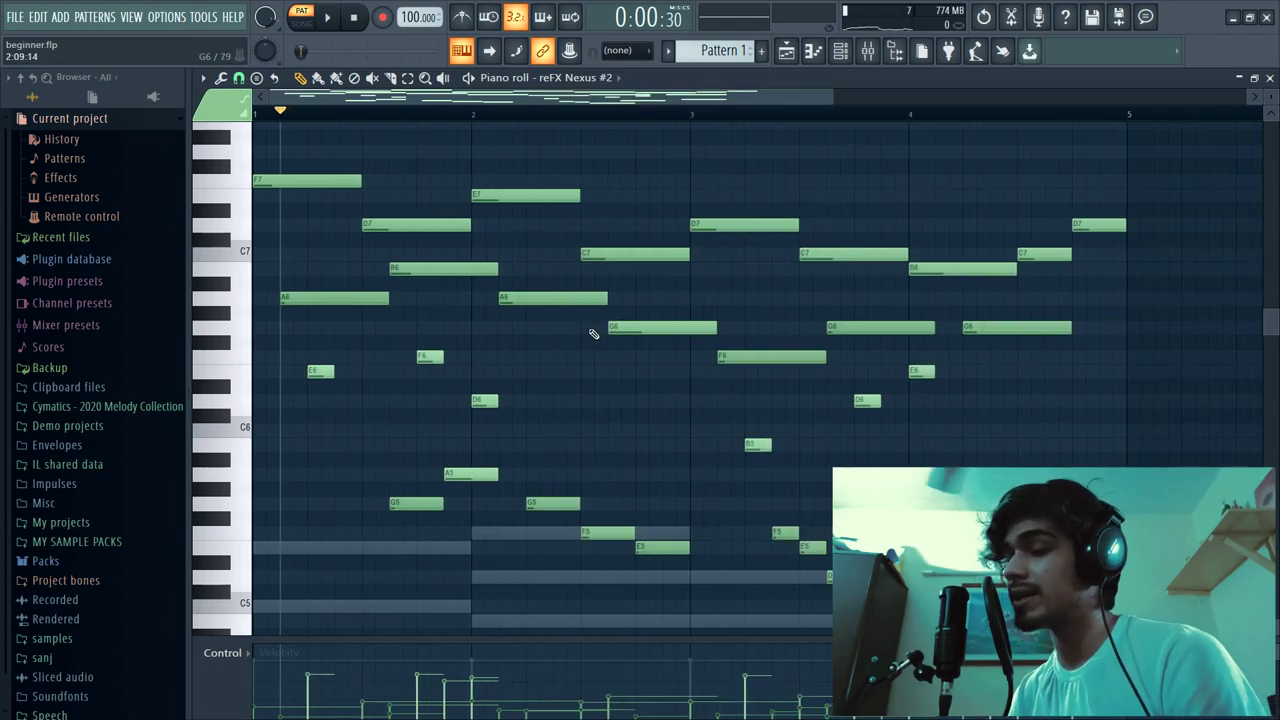
Close the piano roll and clone the reFX Nexus #2 channel in the channel rack.
{"action": "scroll", "coordinate": [974, 254], "scroll_direction": "down", "scroll_amount": 3}
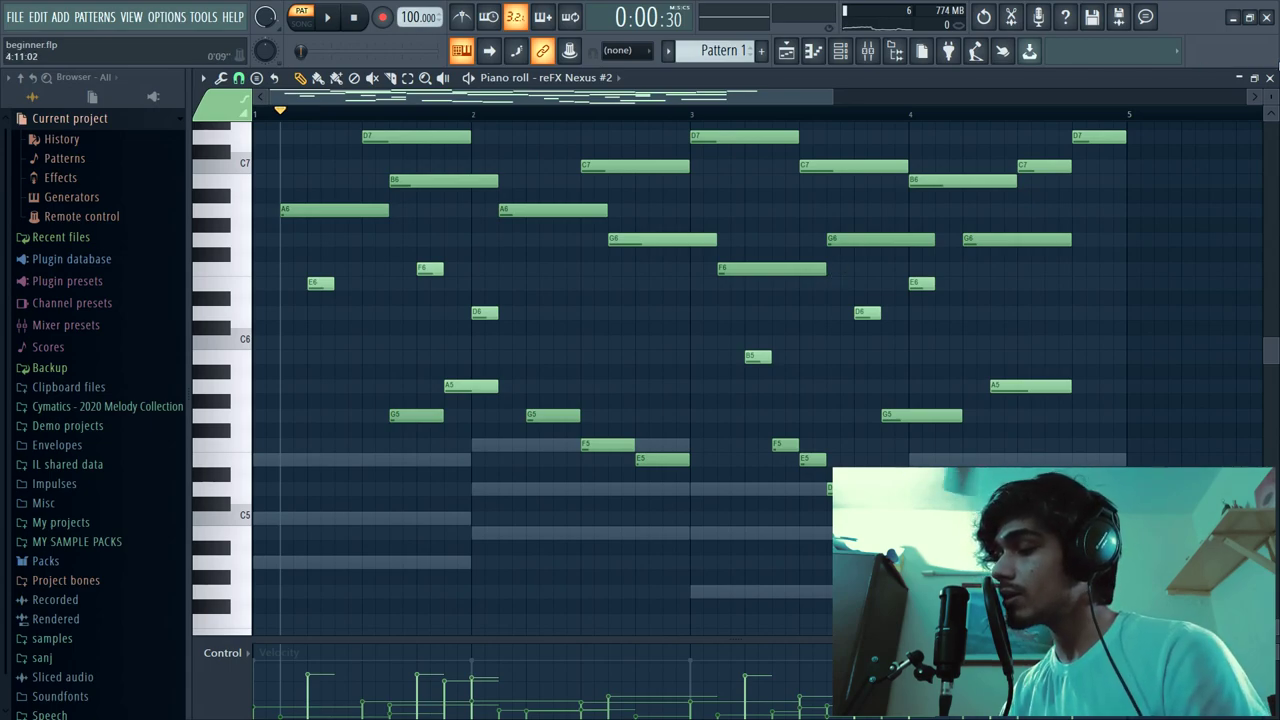
{"action": "left_click", "coordinate": [1270, 77]}
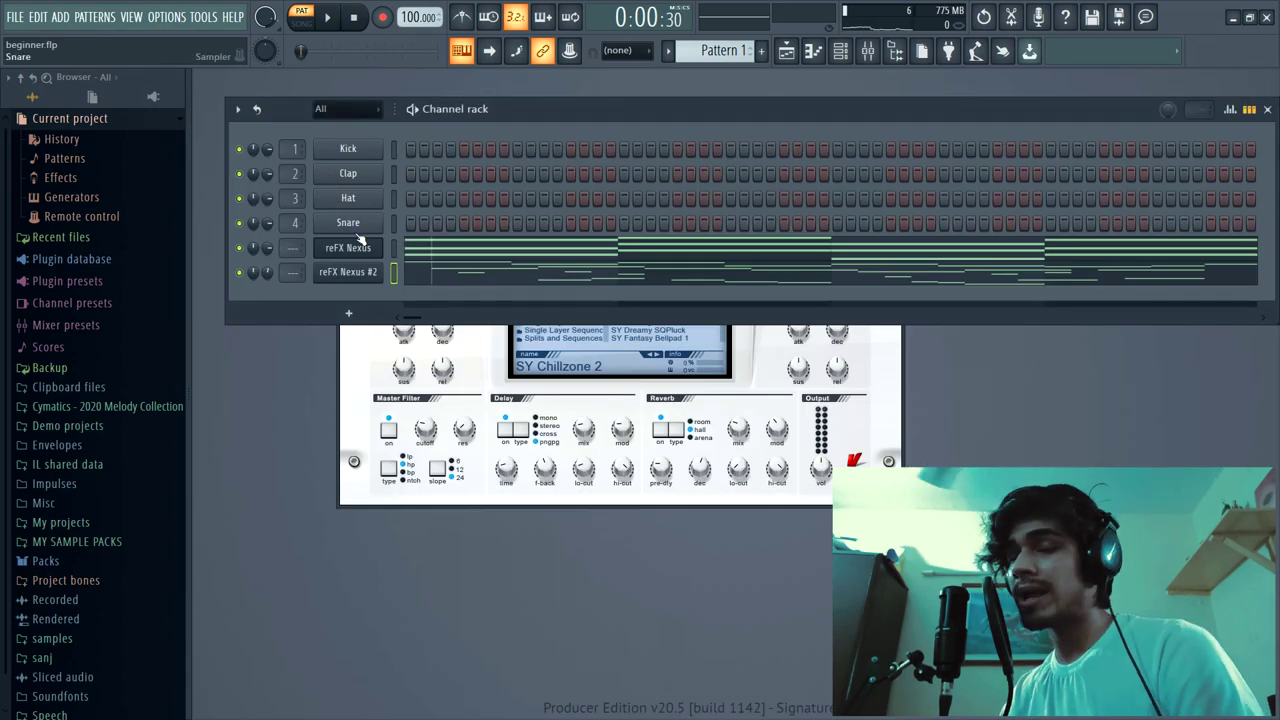
{"action": "right_click", "coordinate": [360, 273]}
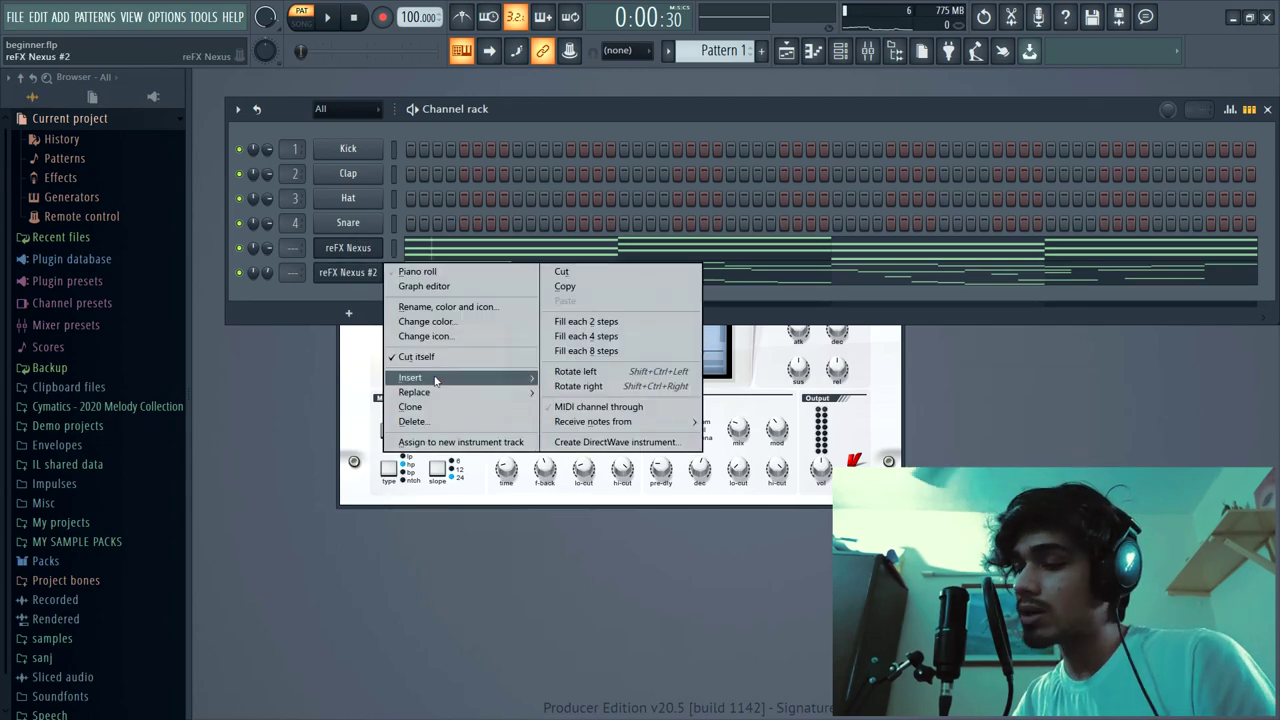
{"action": "left_click", "coordinate": [436, 408]}
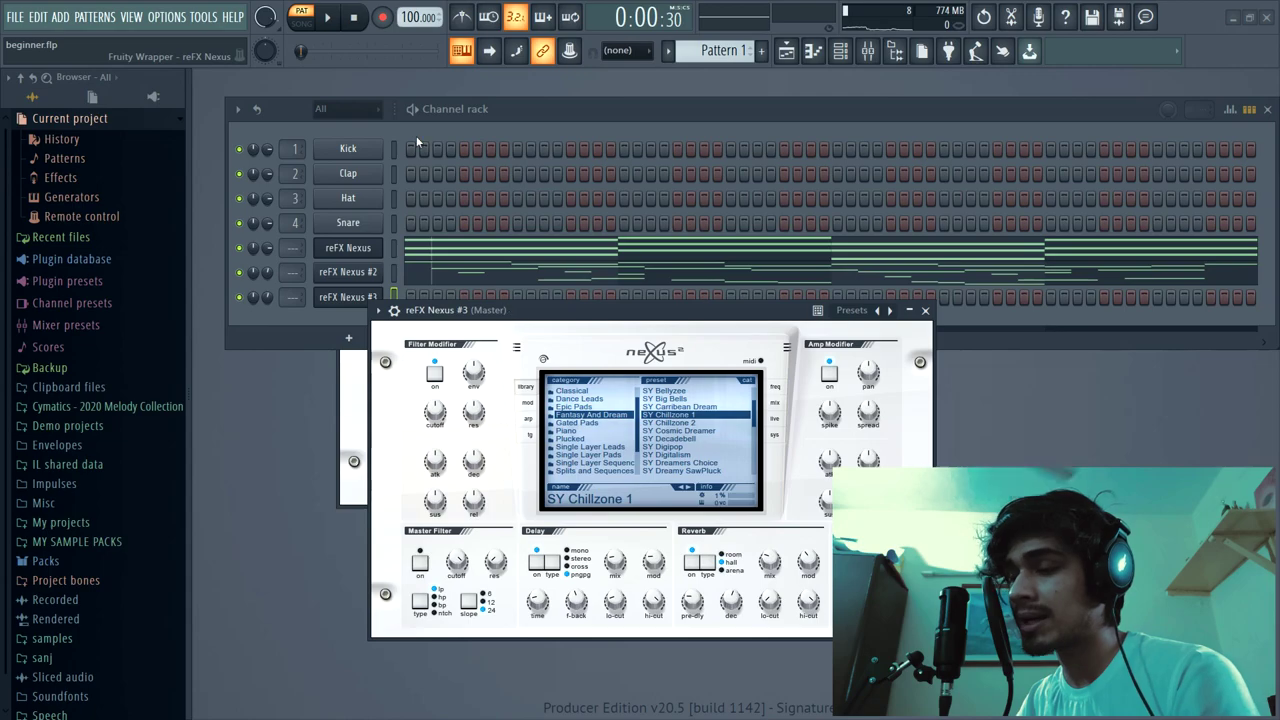
Give the cloned reFX Nexus #3 channel a sparse four-note part and play it together with the chords and melody.
{"action": "left_click_drag", "start_coordinate": [506, 308], "coordinate": [411, 126]}
{"action": "left_click", "coordinate": [470, 249]}
{"action": "scroll", "coordinate": [665, 233], "scroll_direction": "down", "scroll_amount": 2}
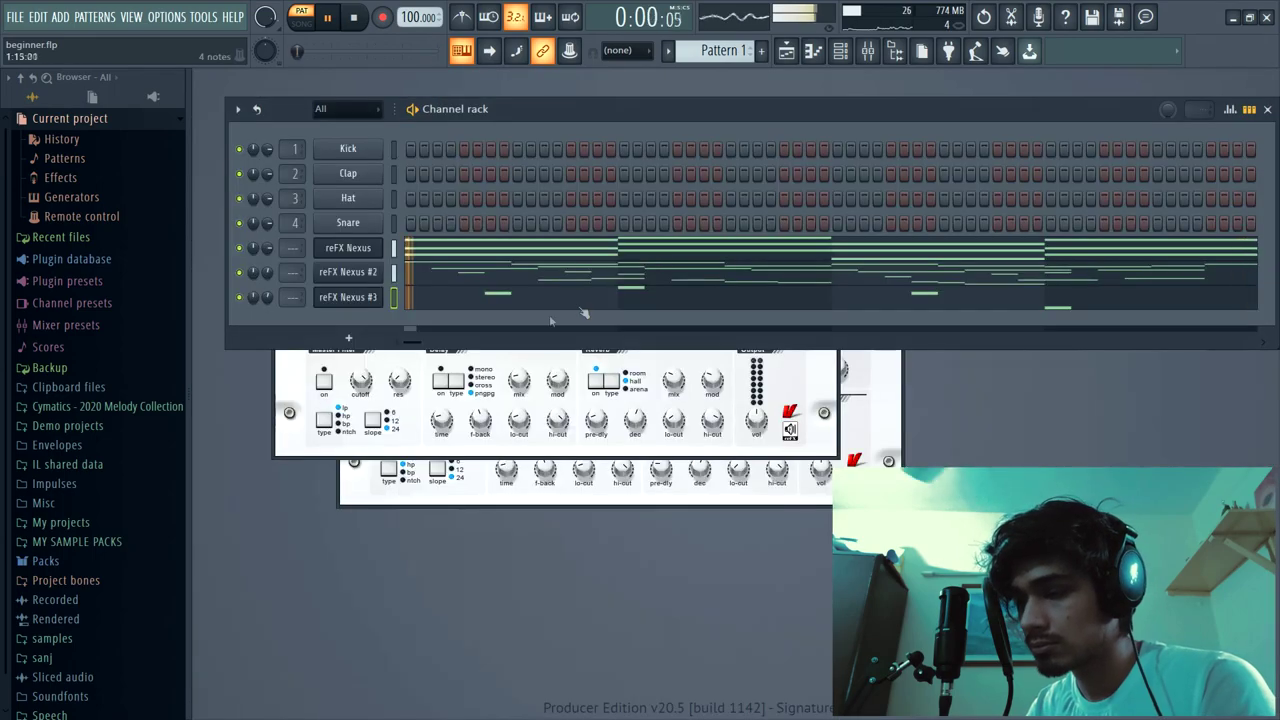
{"action": "left_click", "coordinate": [494, 276]}
{"action": "scroll", "coordinate": [420, 278], "scroll_direction": "down", "scroll_amount": 3}
{"action": "scroll", "coordinate": [340, 260], "scroll_direction": "down", "scroll_amount": 1}
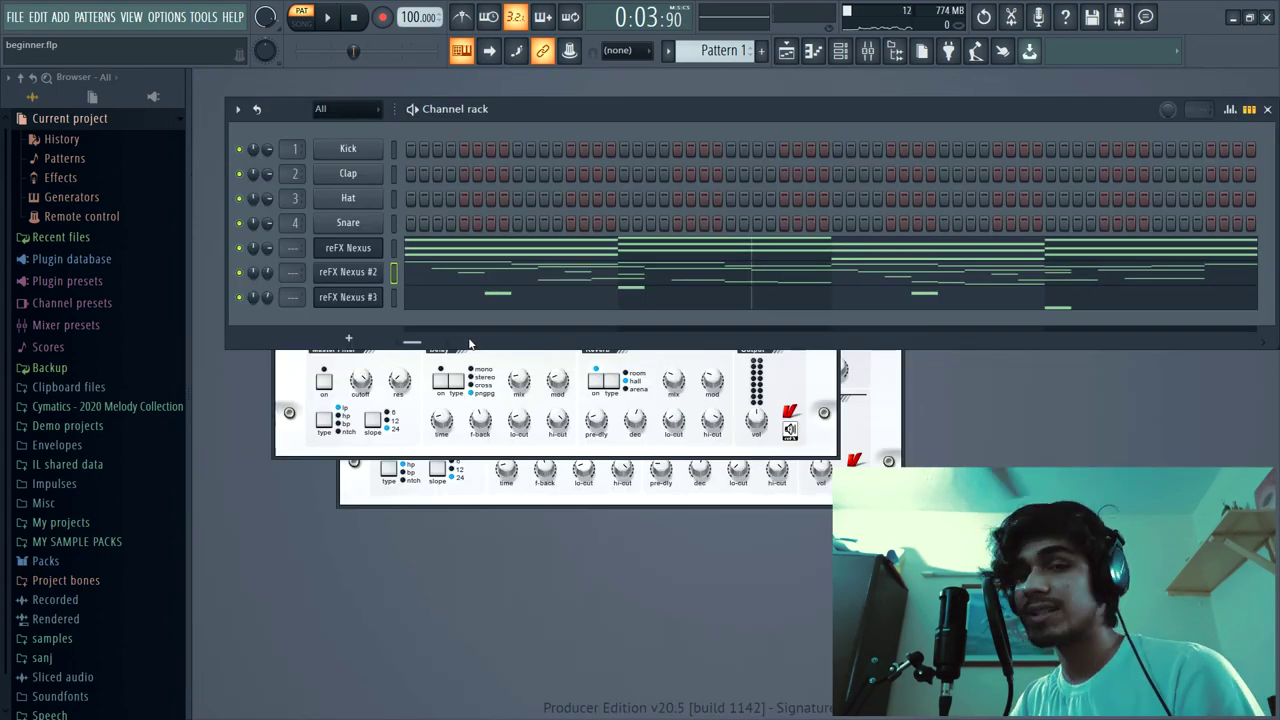
Rename the first reFX Nexus channel as chords.
{"action": "right_click", "coordinate": [350, 248]}
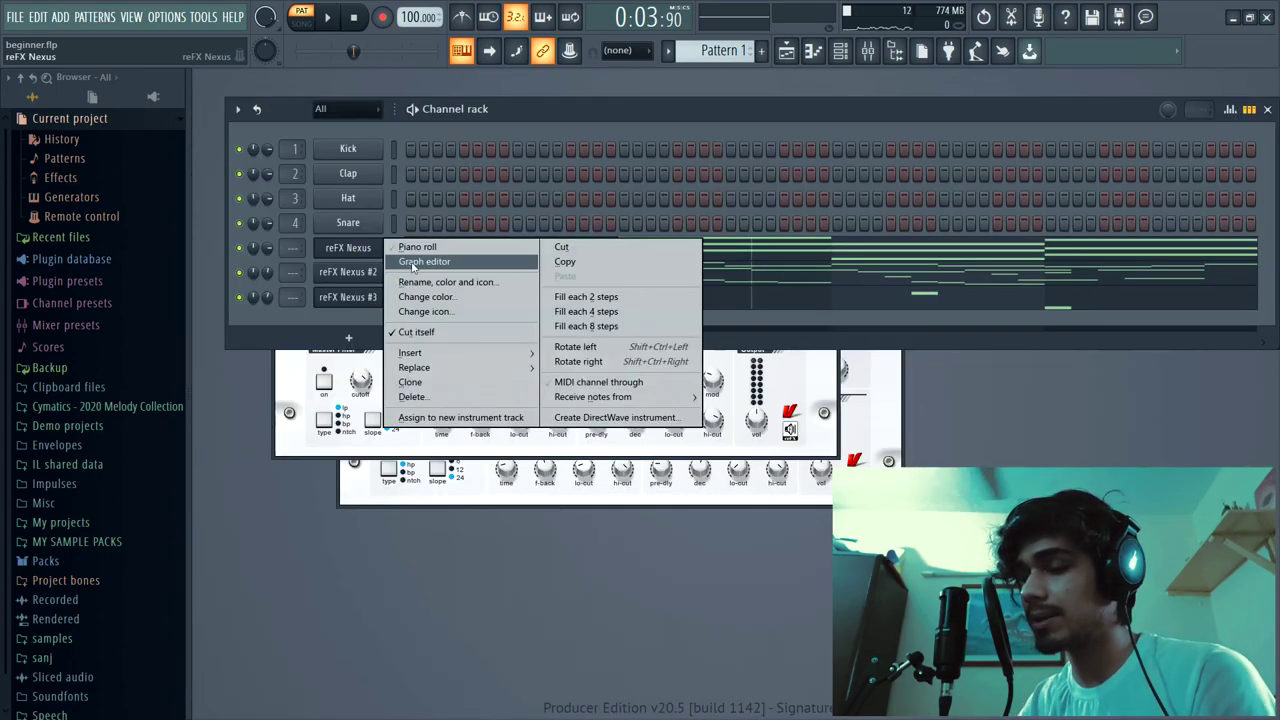
{"action": "left_click", "coordinate": [445, 282]}
{"action": "type", "text": "ch"}
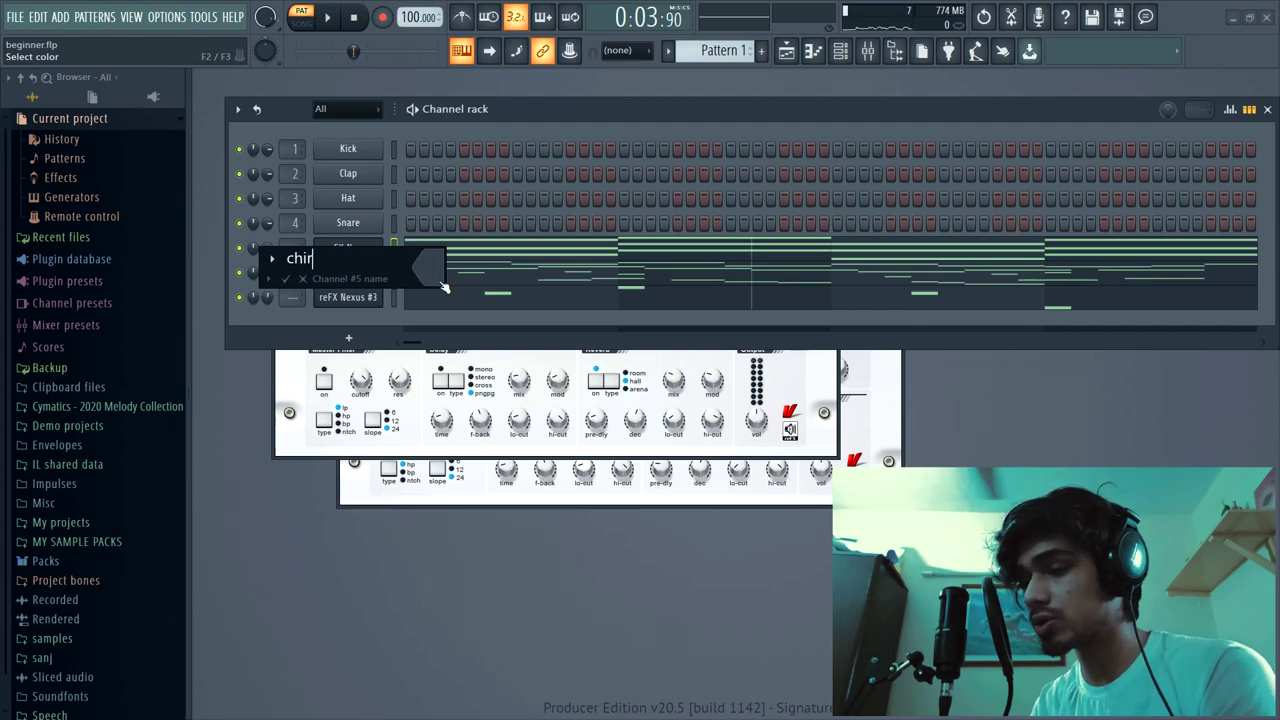
{"action": "type", "text": "ords"}
{"action": "key", "text": "Return"}
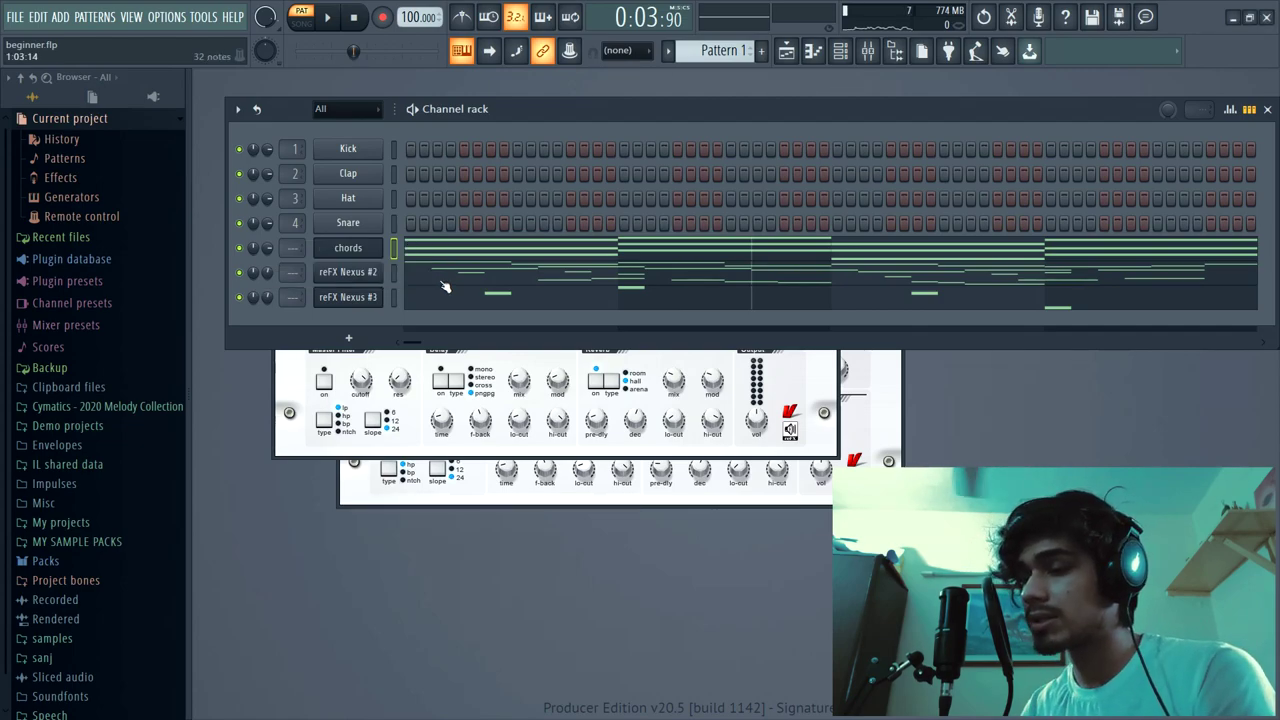
Rename the reFX Nexus #2 channel as main mel.
{"action": "right_click", "coordinate": [348, 271]}
{"action": "left_click", "coordinate": [430, 304]}
{"action": "type", "text": "m"}
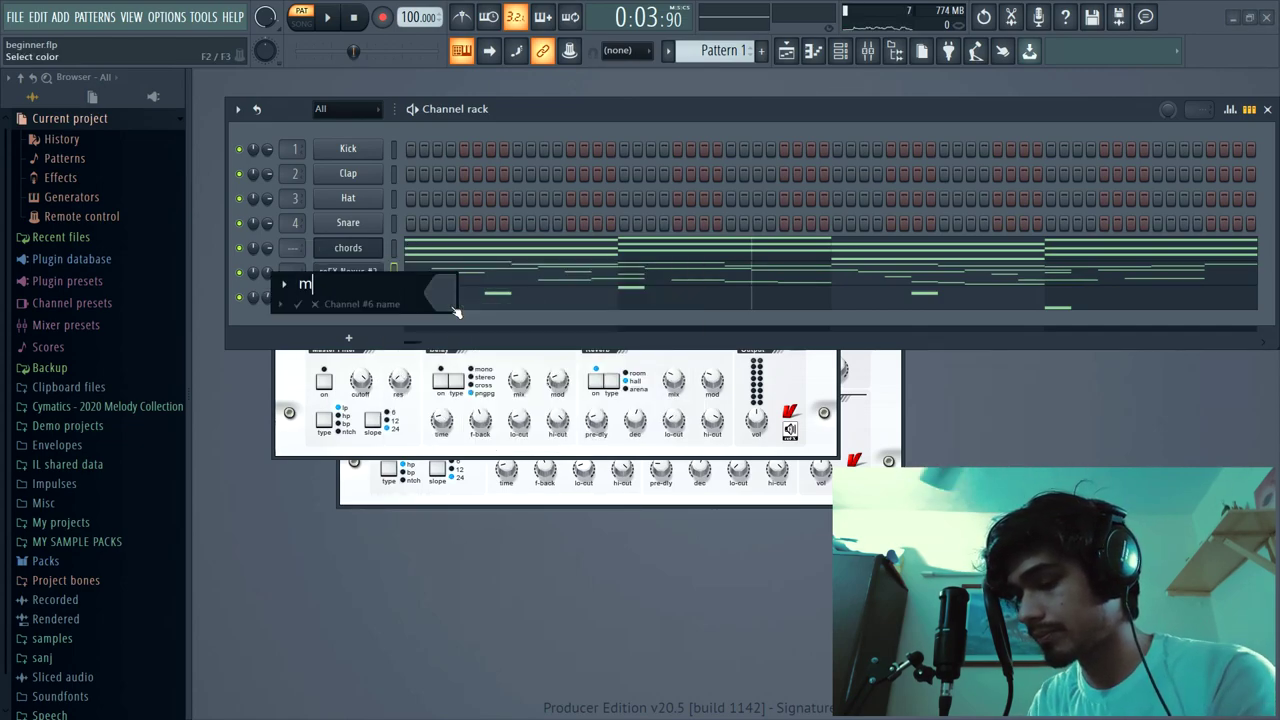
{"action": "type", "text": "ain mel"}
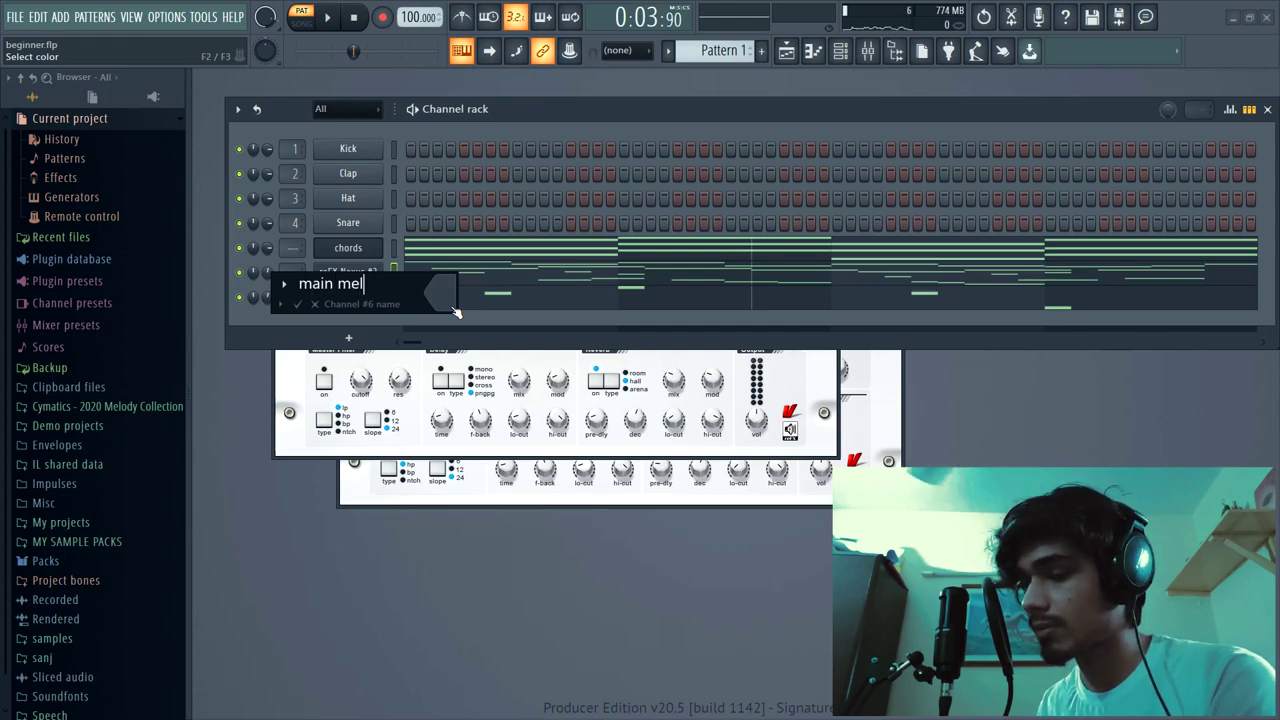
{"action": "key", "text": "Return"}
Rename the reFX Nexus #3 channel as piano.
{"action": "right_click", "coordinate": [385, 297]}
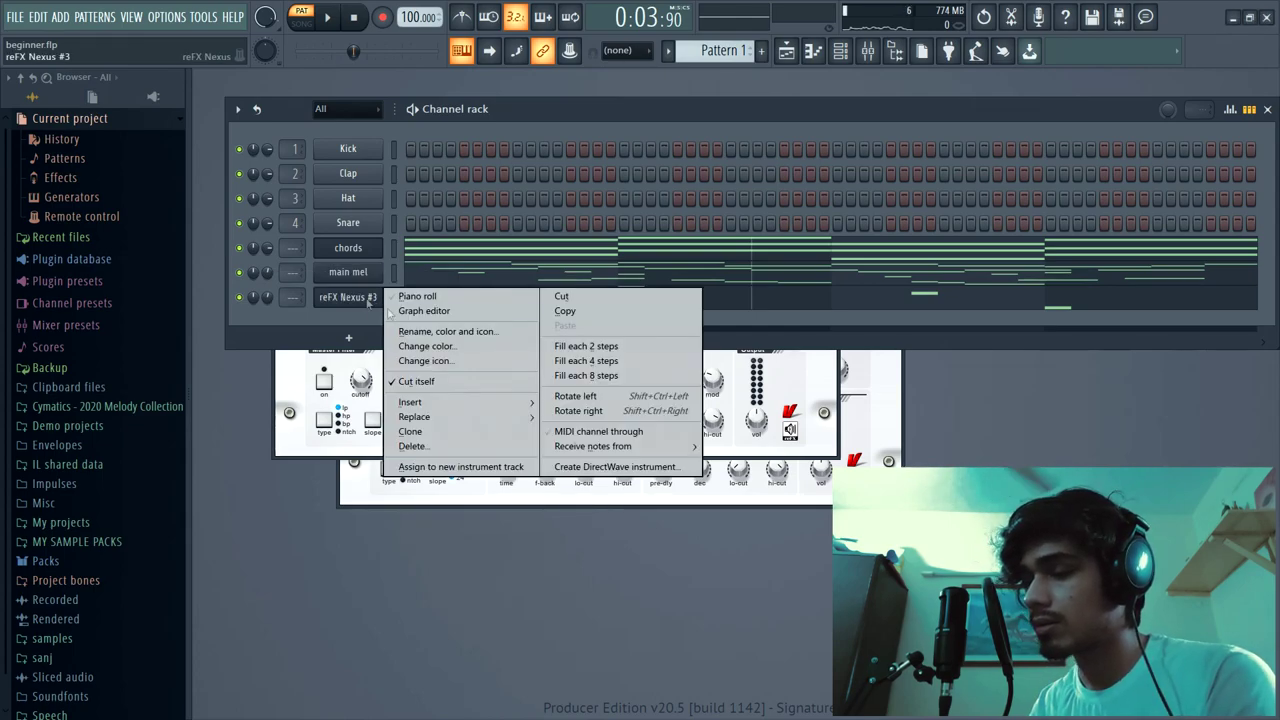
{"action": "left_click", "coordinate": [417, 341]}
{"action": "type", "text": "piano"}
{"action": "key", "text": "Return"}
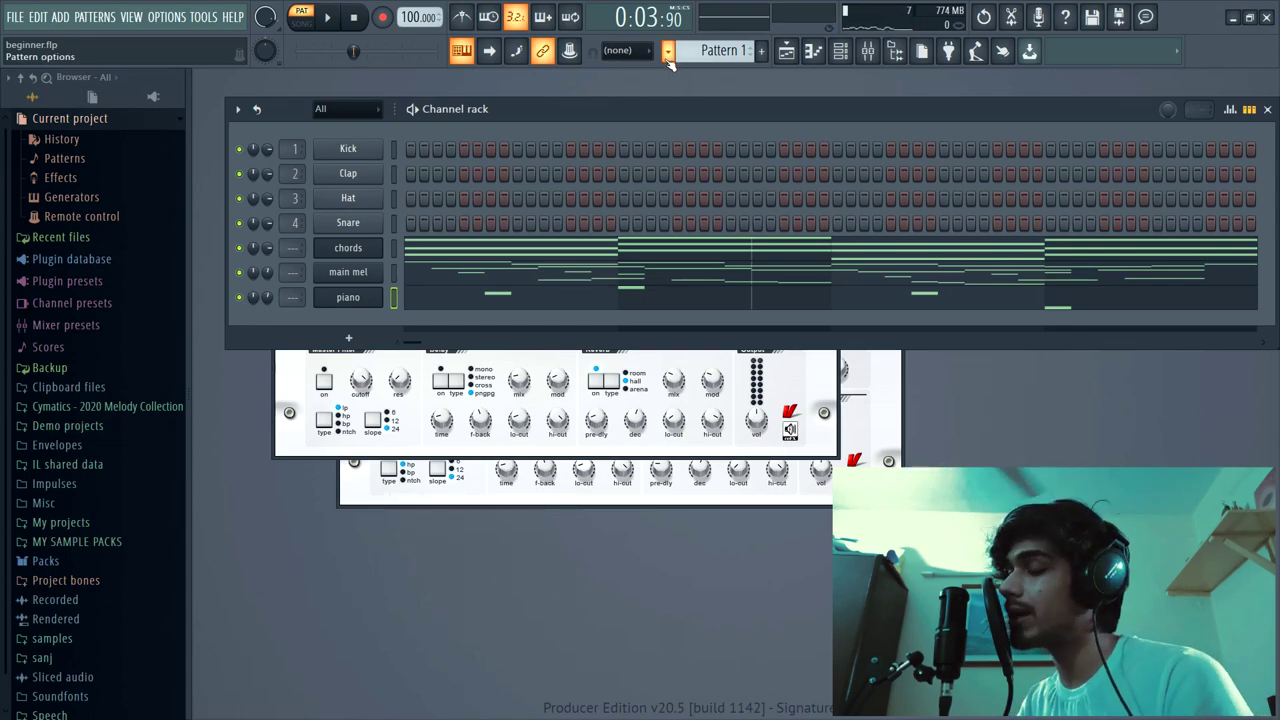
Split Pattern 1 by channel into separate patterns and open the playlist.
{"action": "left_click", "coordinate": [668, 55]}
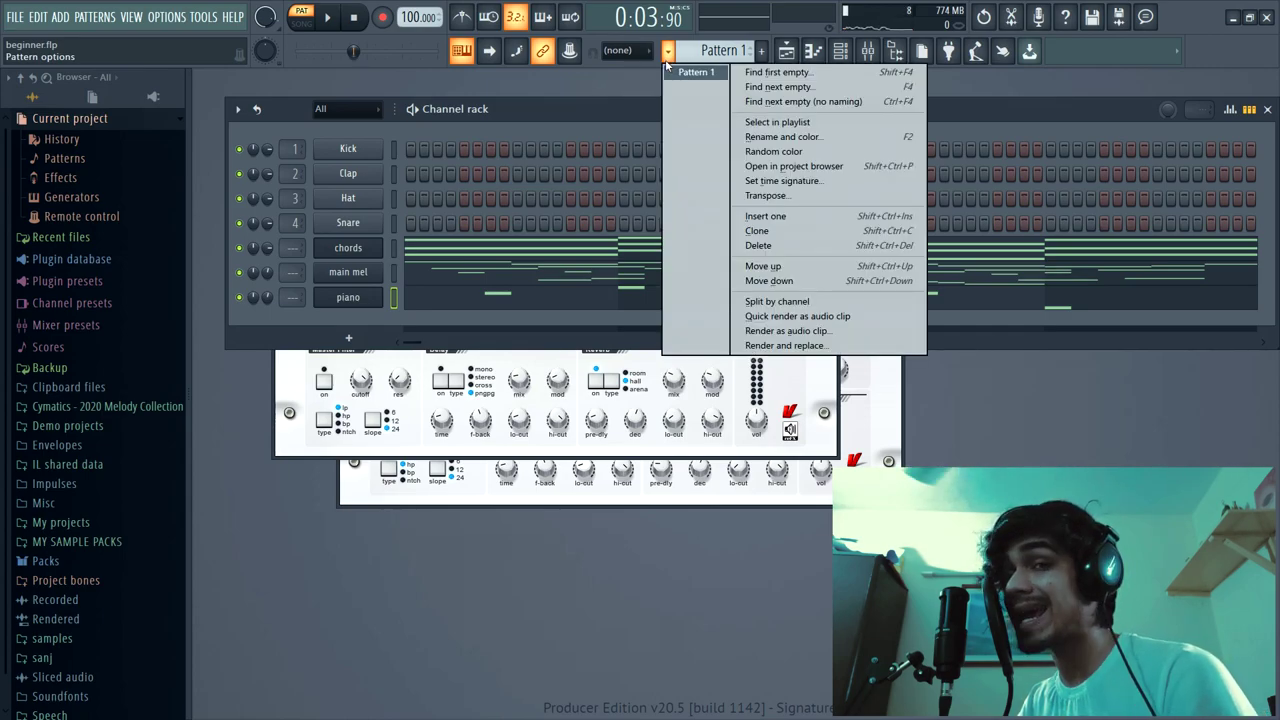
{"action": "left_click", "coordinate": [777, 301]}
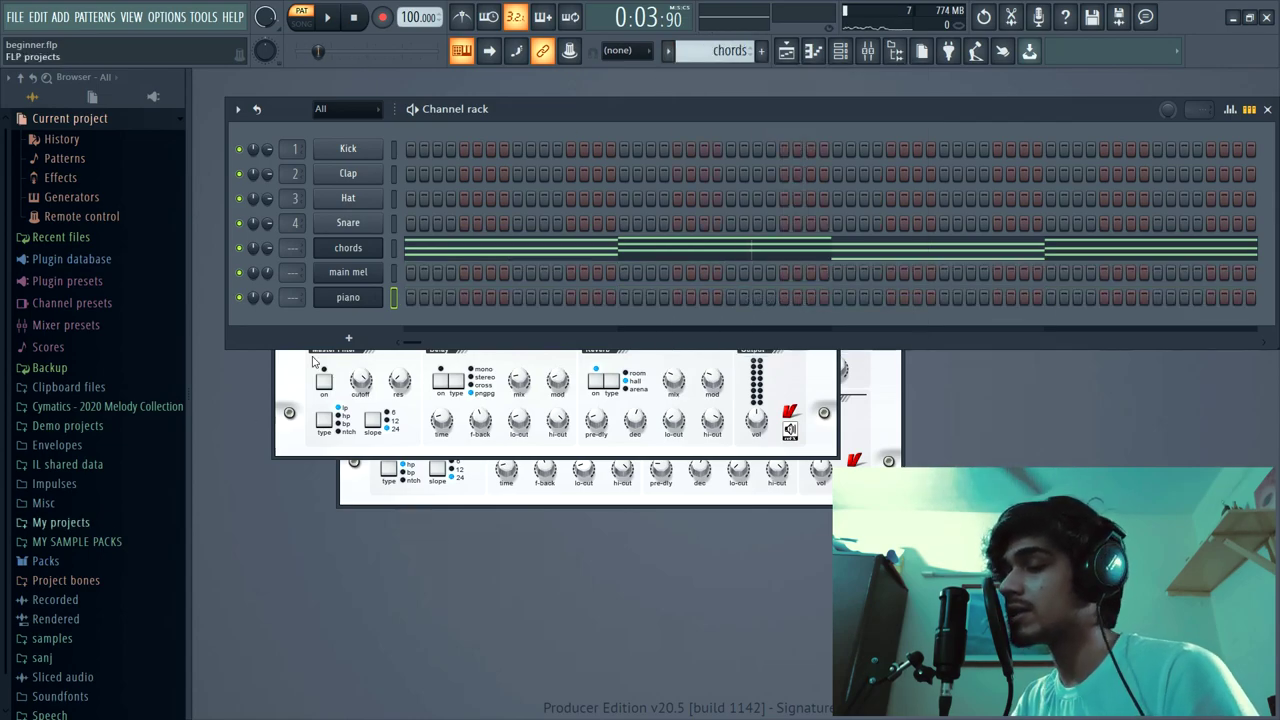
{"action": "left_click", "coordinate": [786, 51]}
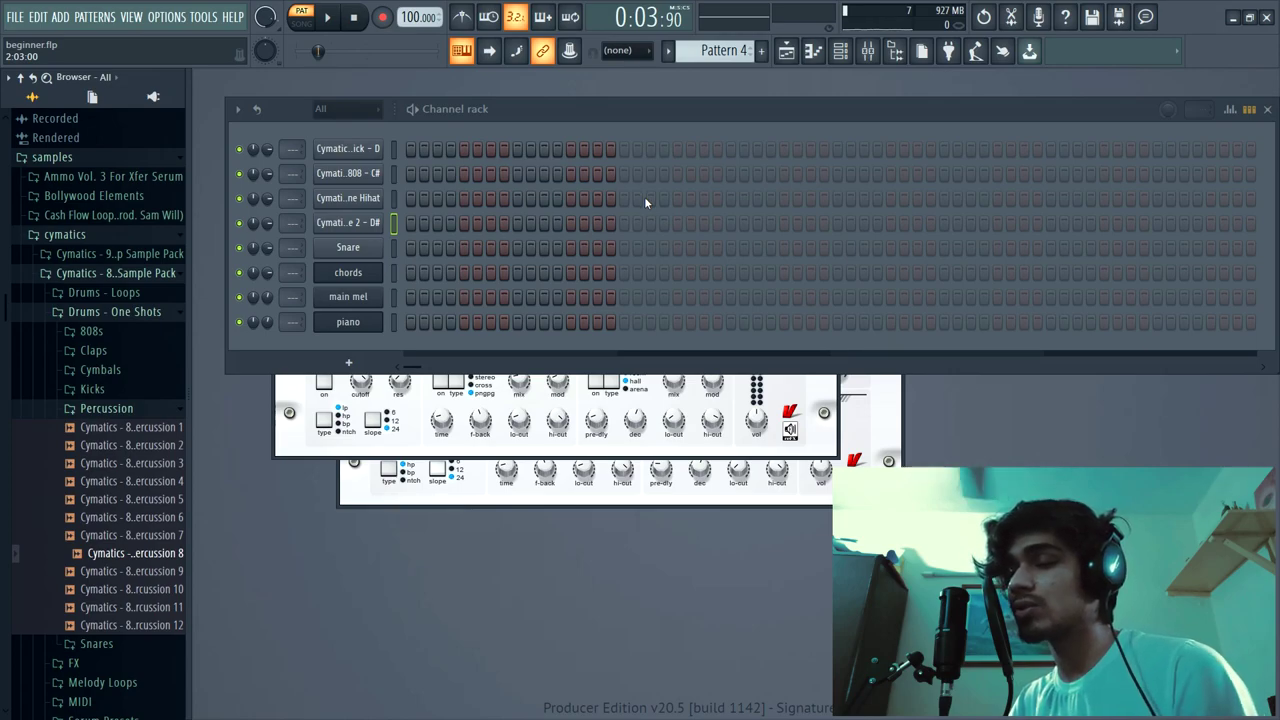
Fill every second step of the Astro Divine Hihat channel in Pattern 4 and switch to the playlist.
{"action": "left_click", "coordinate": [649, 198]}
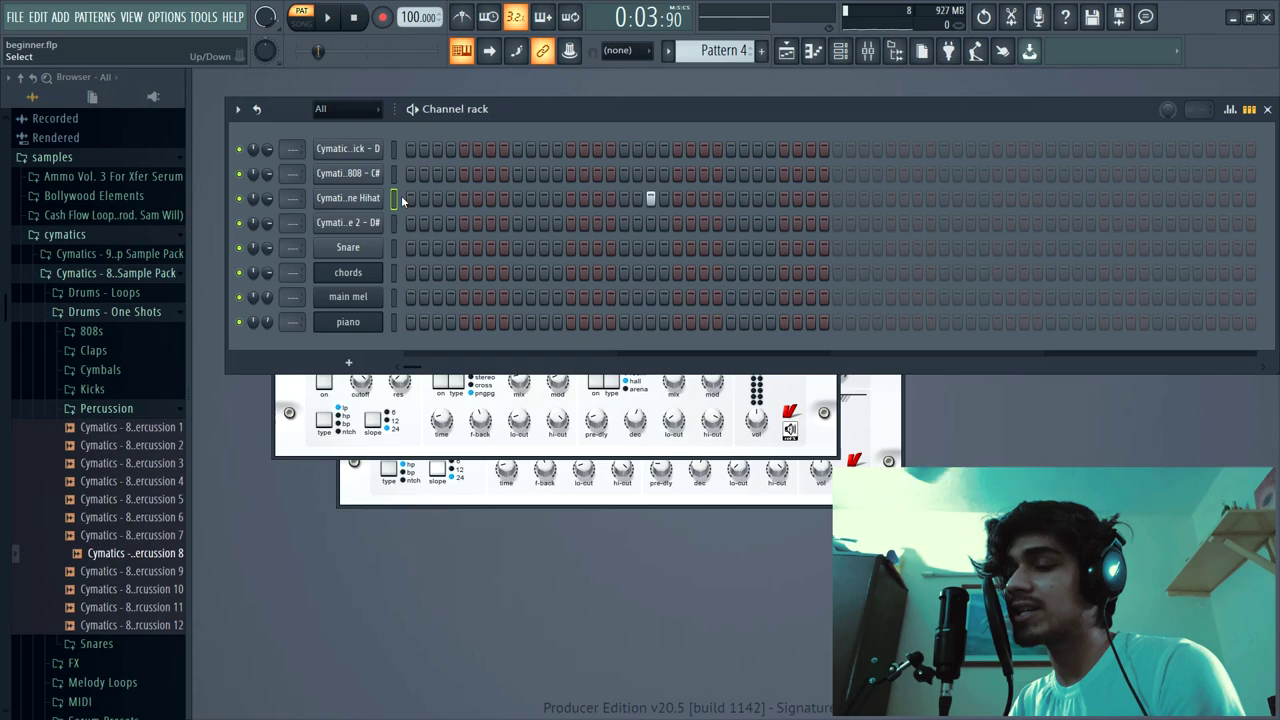
{"action": "right_click", "coordinate": [353, 200]}
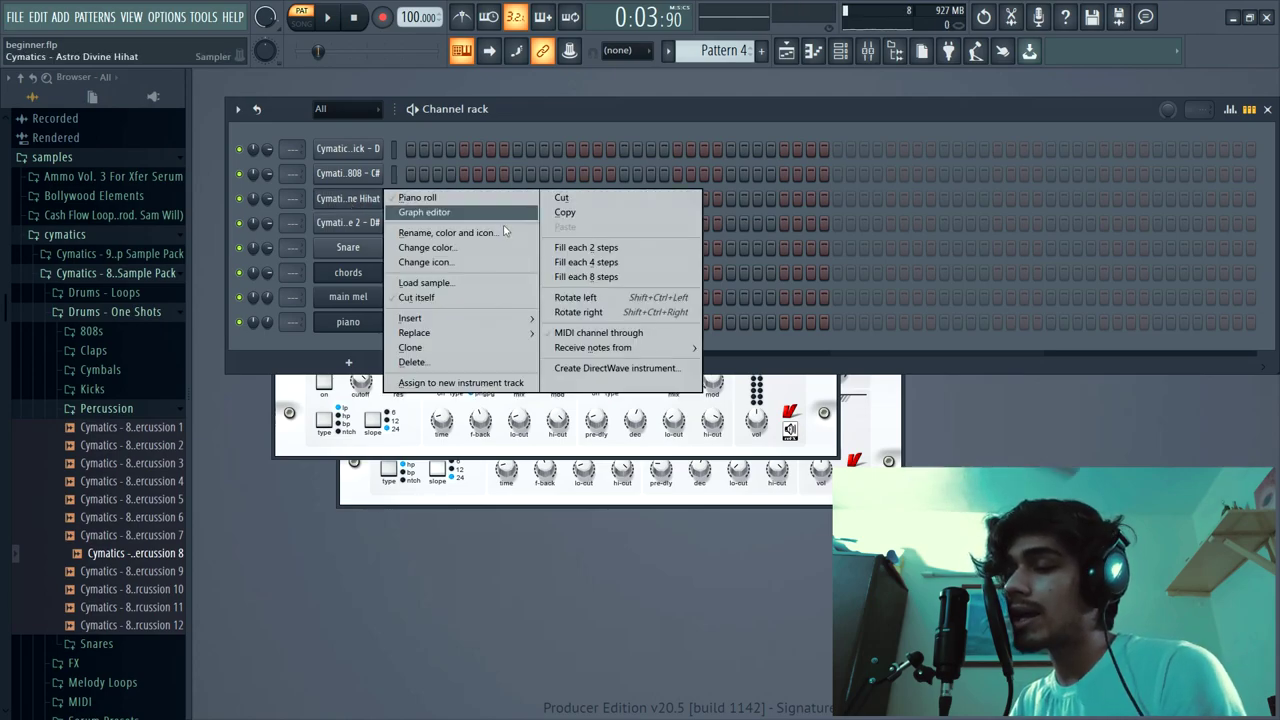
{"action": "left_click", "coordinate": [597, 249]}
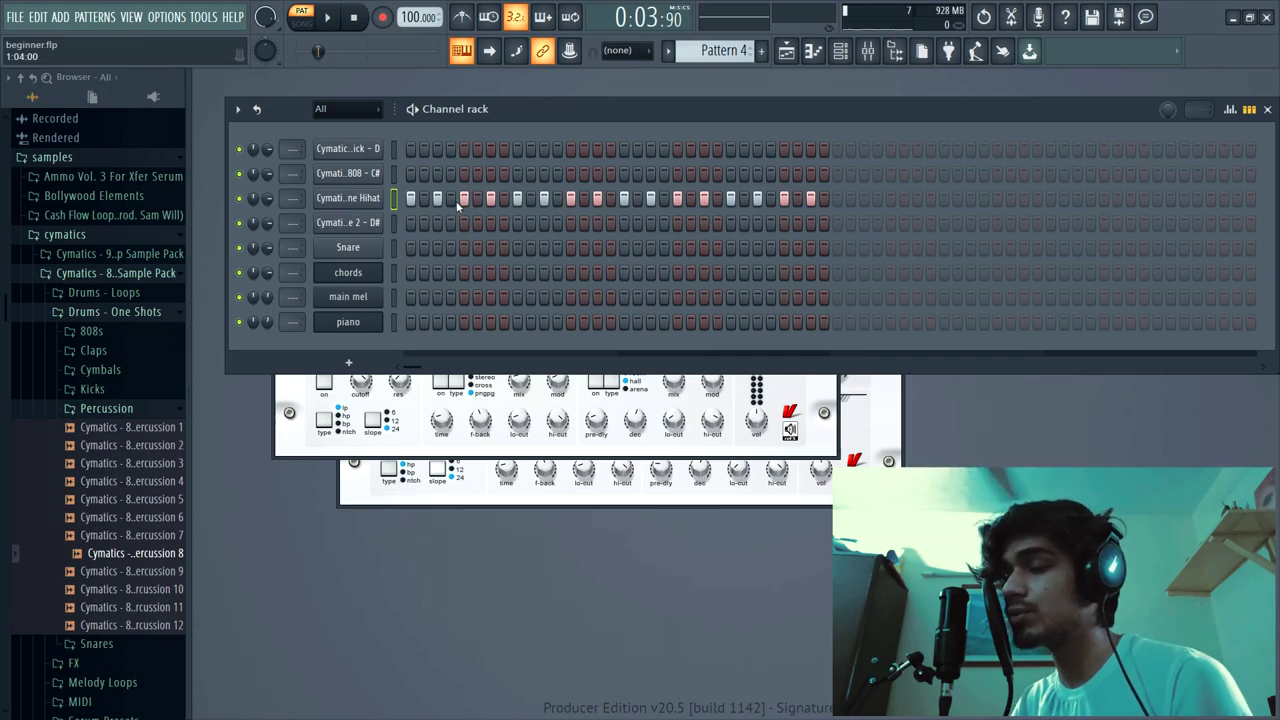
{"action": "left_click", "coordinate": [787, 51]}
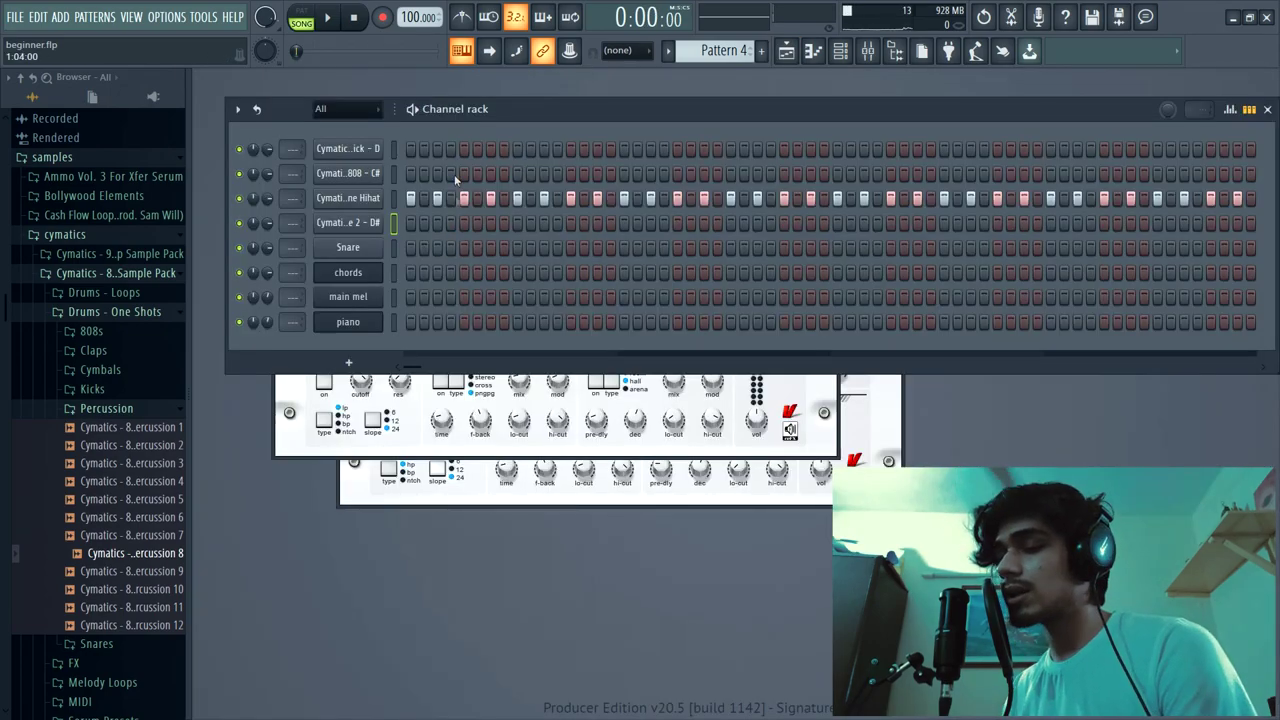
Place hits of the "e 2 - D#" sample channel on steps 5, 13, 21, 29, 37, 45, 53 and 61 while the song plays.
{"action": "left_click", "coordinate": [464, 222]}
{"action": "key", "text": "space"}
{"action": "left_click", "coordinate": [570, 222]}
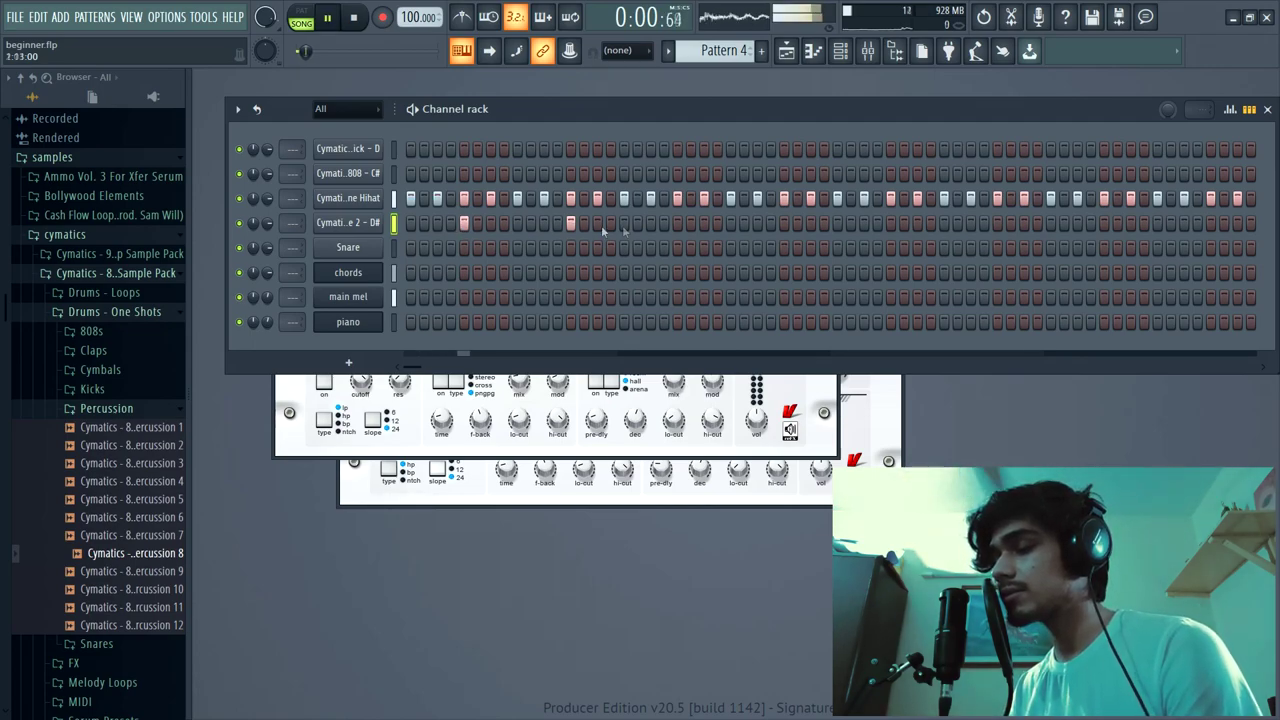
{"action": "left_click", "coordinate": [677, 222]}
{"action": "left_click", "coordinate": [784, 222]}
{"action": "left_click", "coordinate": [890, 222]}
{"action": "left_click", "coordinate": [997, 222]}
{"action": "left_click", "coordinate": [1104, 222]}
{"action": "left_click", "coordinate": [1207, 222]}
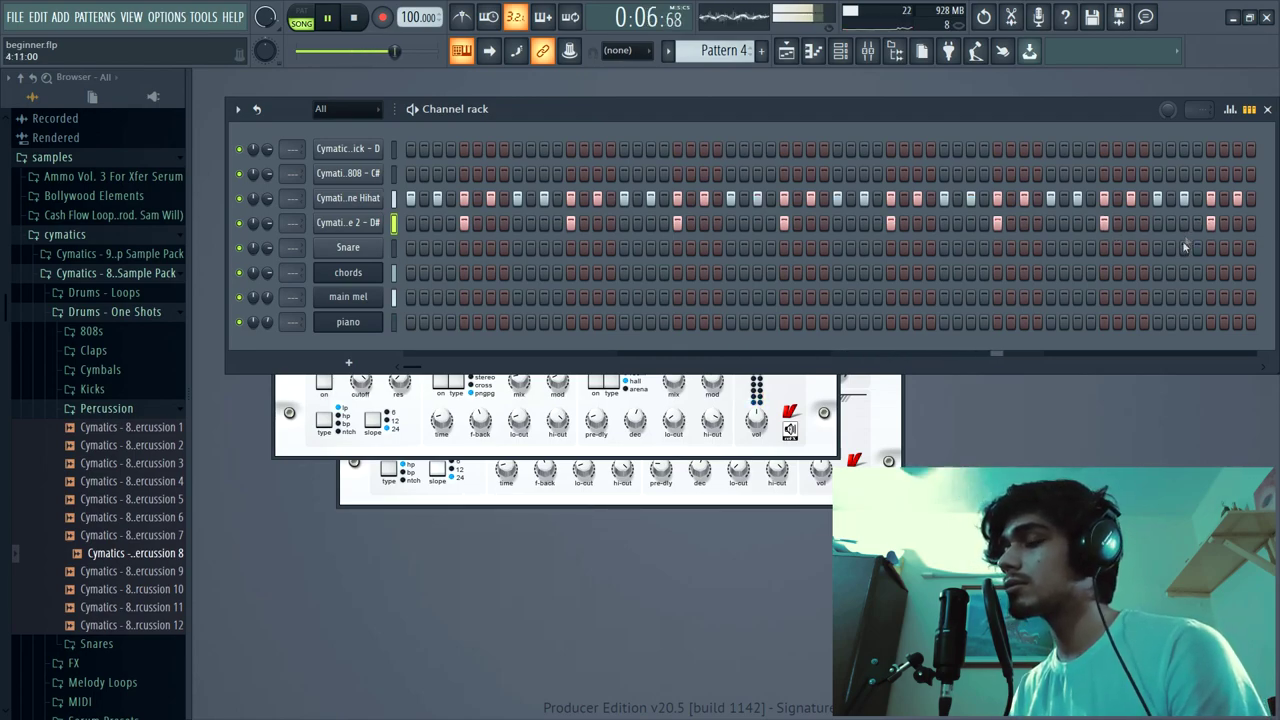
{"action": "key", "text": "space"}
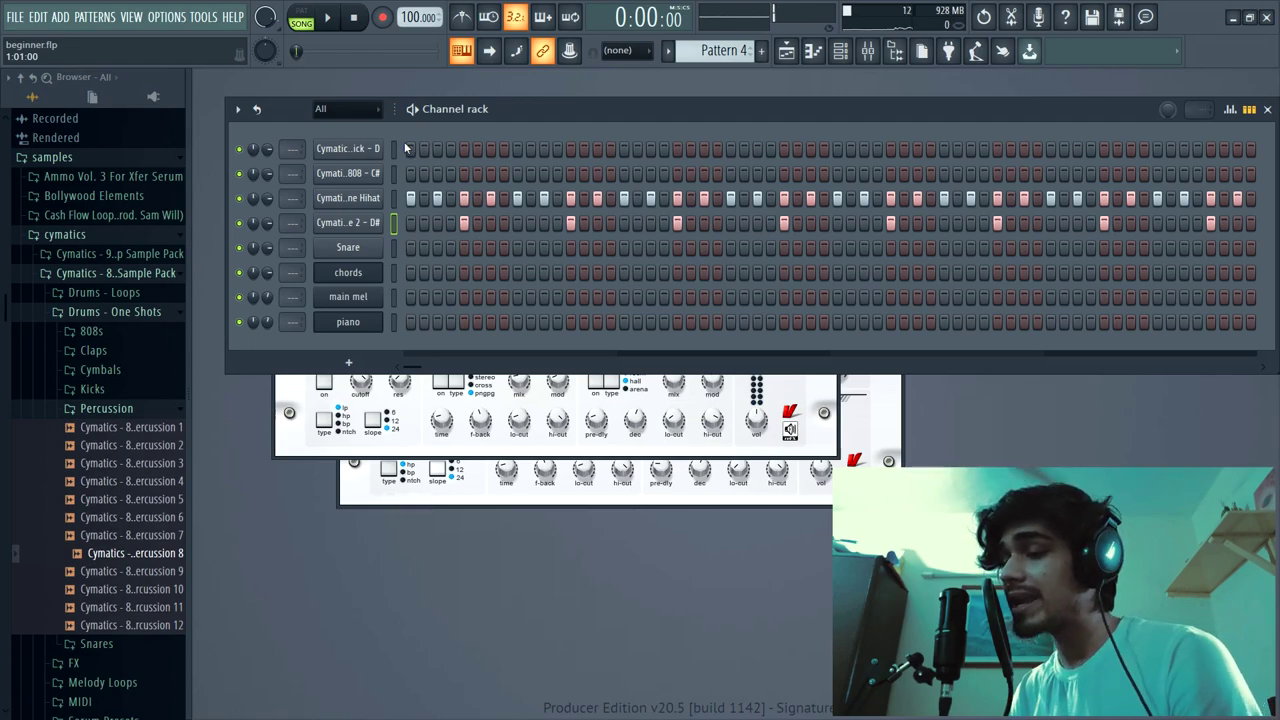
Program the kick on steps 1, 11, 17, 20, 23, 27, 33, 43, 44, 49, 52, 55, 59 and 62 of Pattern 4.
{"action": "left_click", "coordinate": [413, 148]}
{"action": "key", "text": "space"}
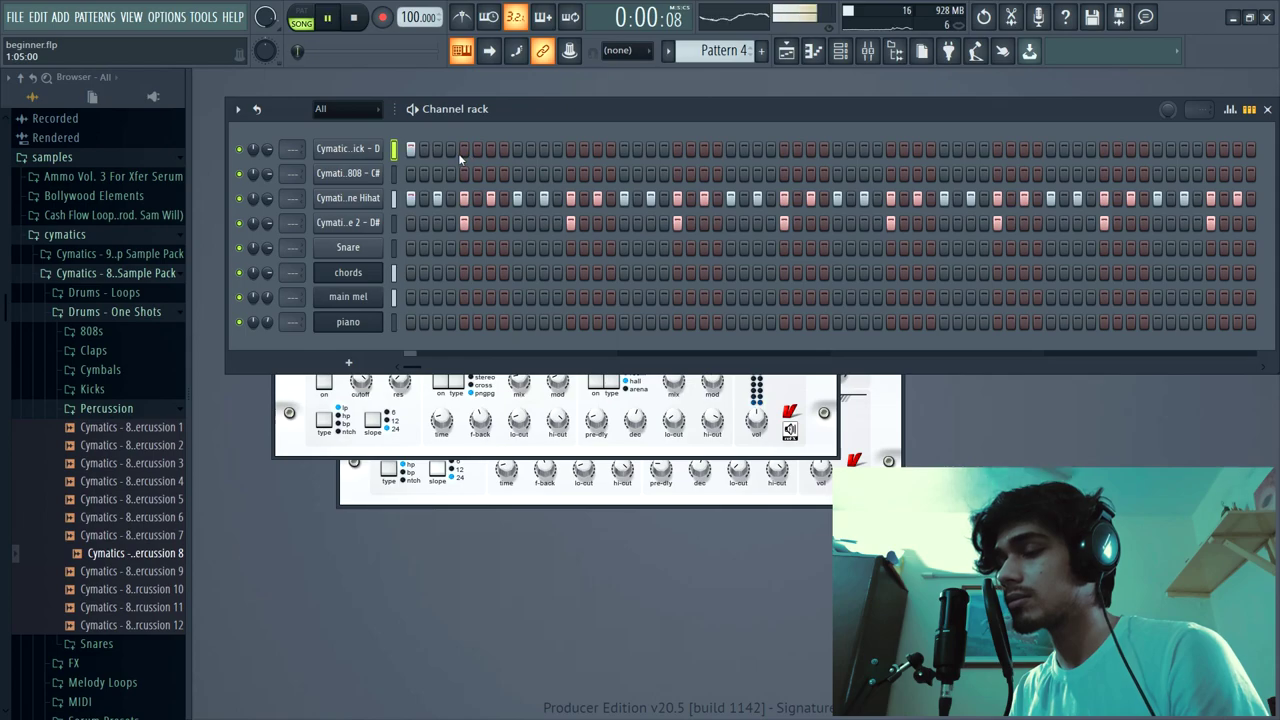
{"action": "left_click", "coordinate": [544, 148]}
{"action": "left_click", "coordinate": [624, 148]}
{"action": "left_click", "coordinate": [663, 148]}
{"action": "key", "text": "space"}
{"action": "key", "text": "space"}
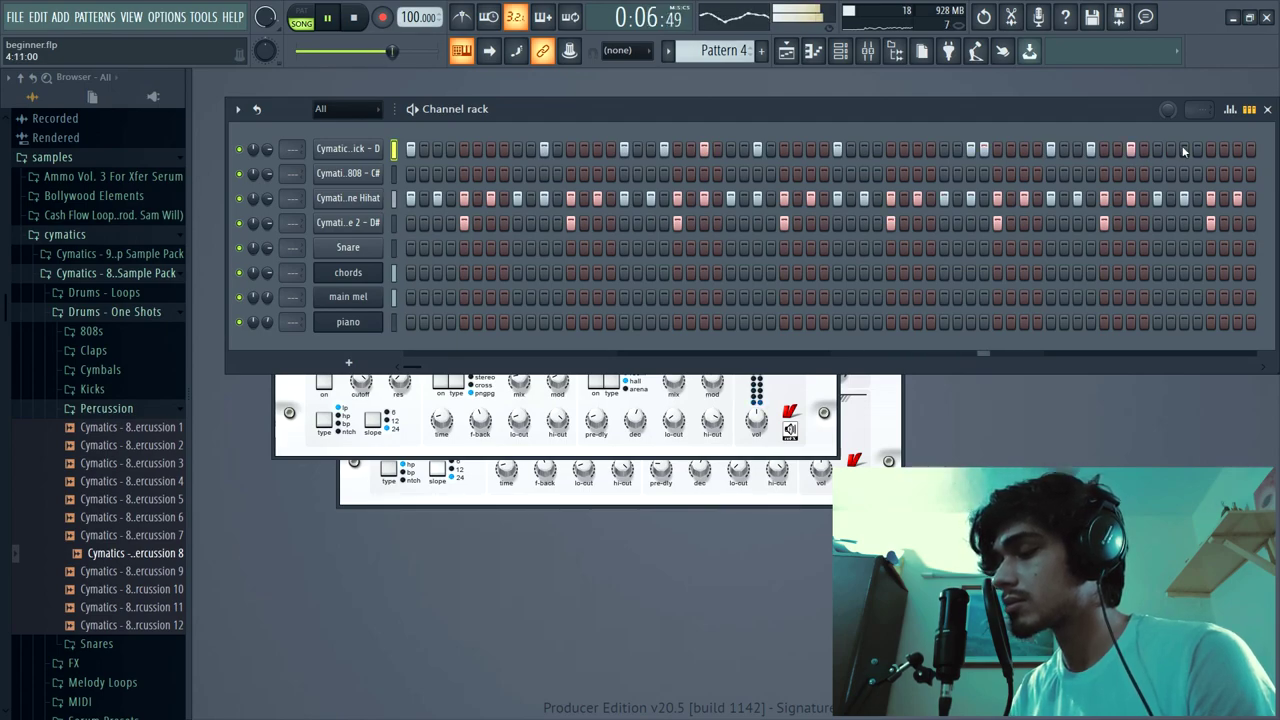
{"action": "left_click", "coordinate": [1184, 148]}
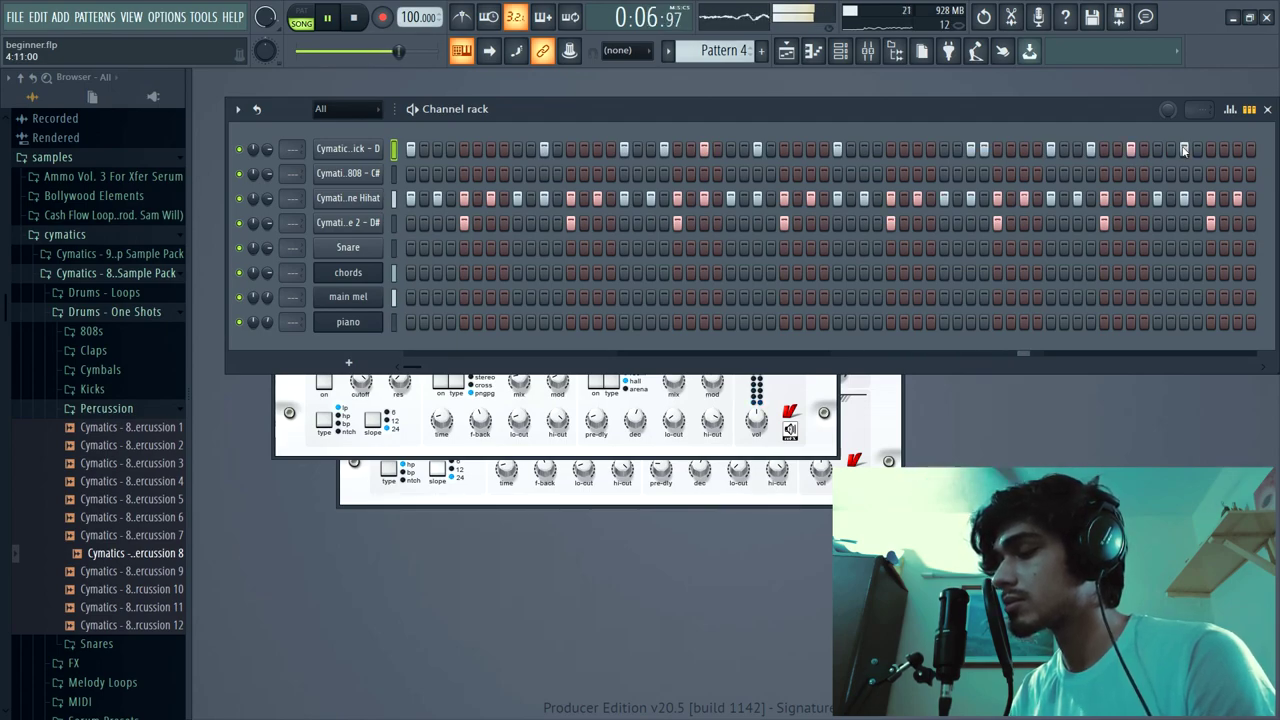
{"action": "left_click", "coordinate": [1224, 149]}
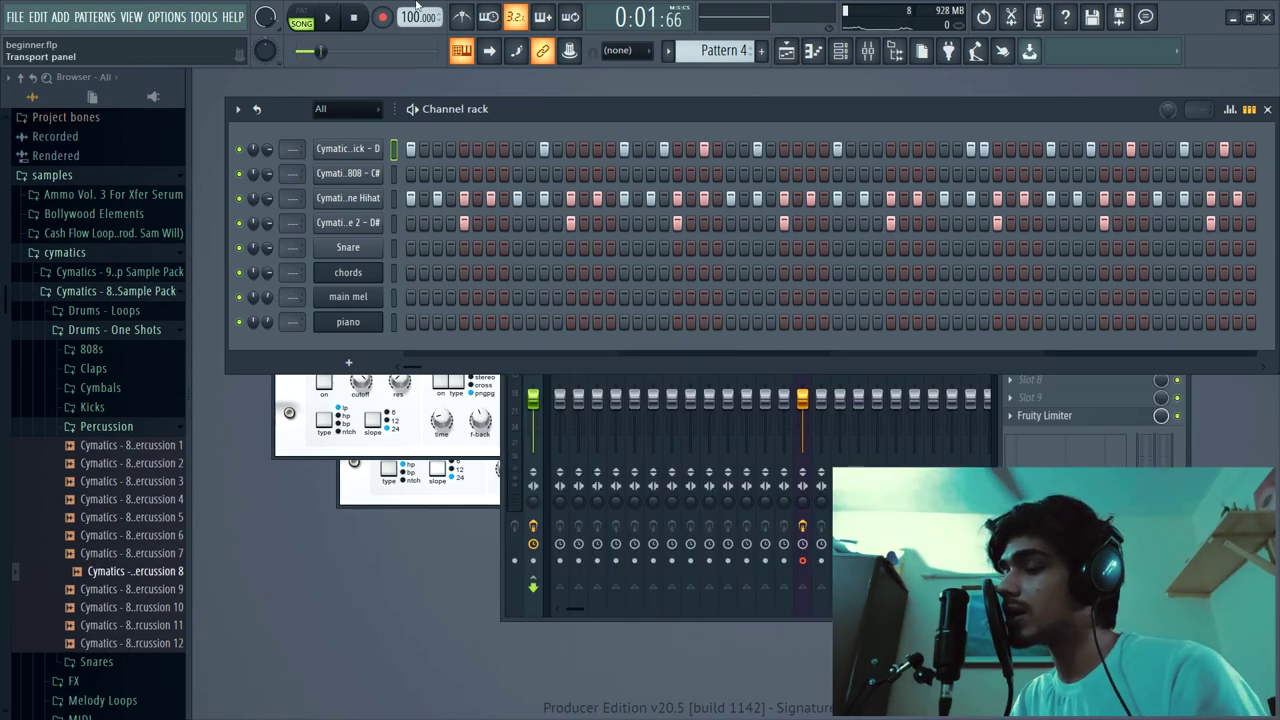
Set the root note of the Astro Roundabout 808 sampler channel to C#5.
{"action": "left_click", "coordinate": [363, 174]}
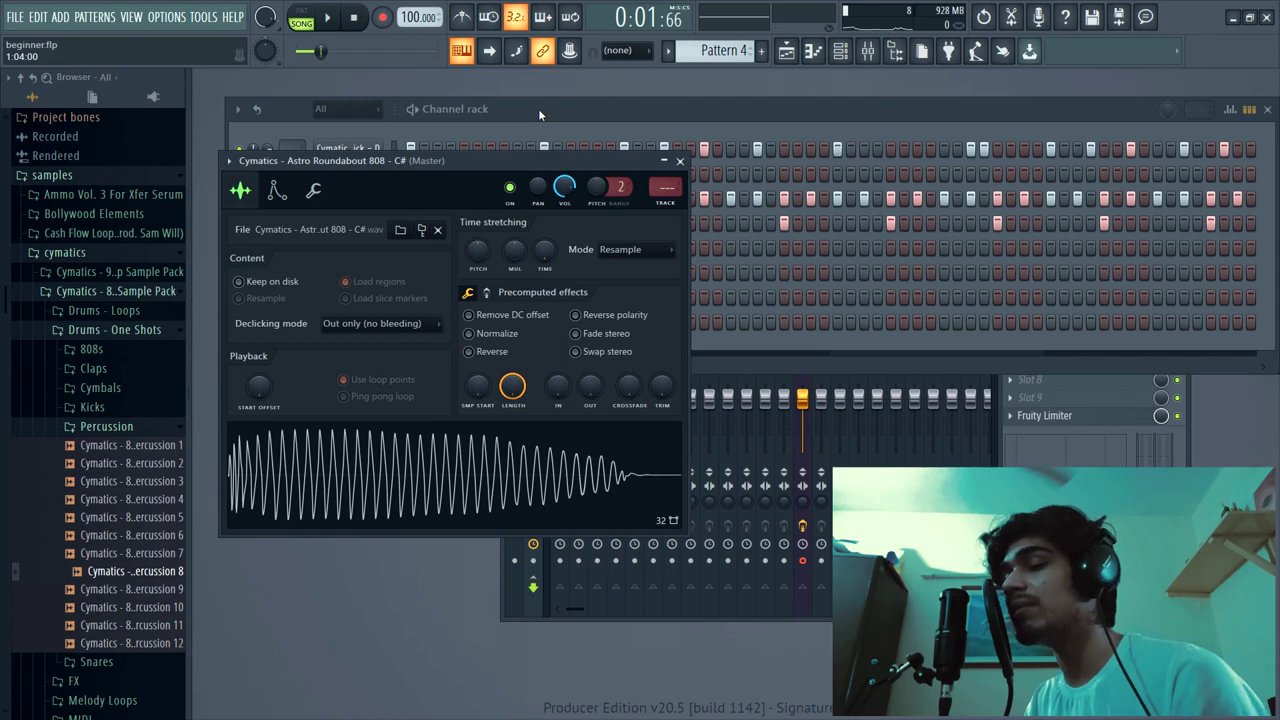
{"action": "left_click", "coordinate": [534, 113]}
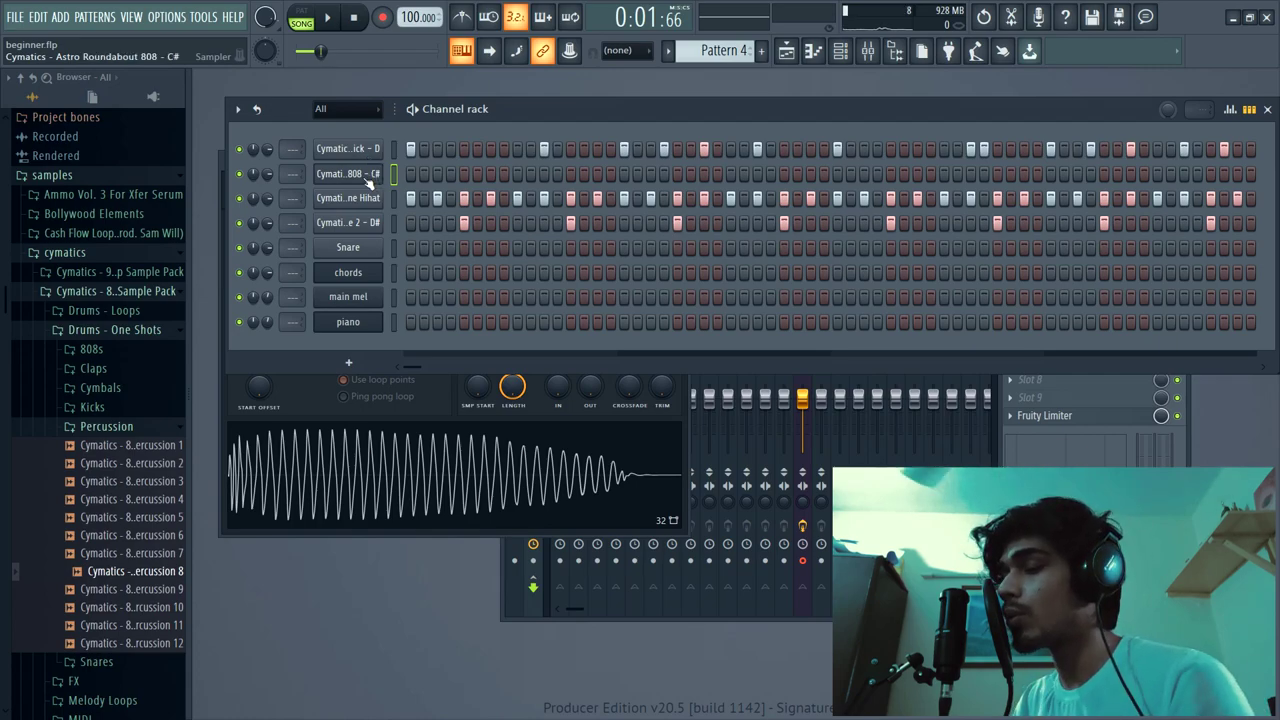
{"action": "left_click", "coordinate": [366, 176]}
{"action": "left_click", "coordinate": [364, 177]}
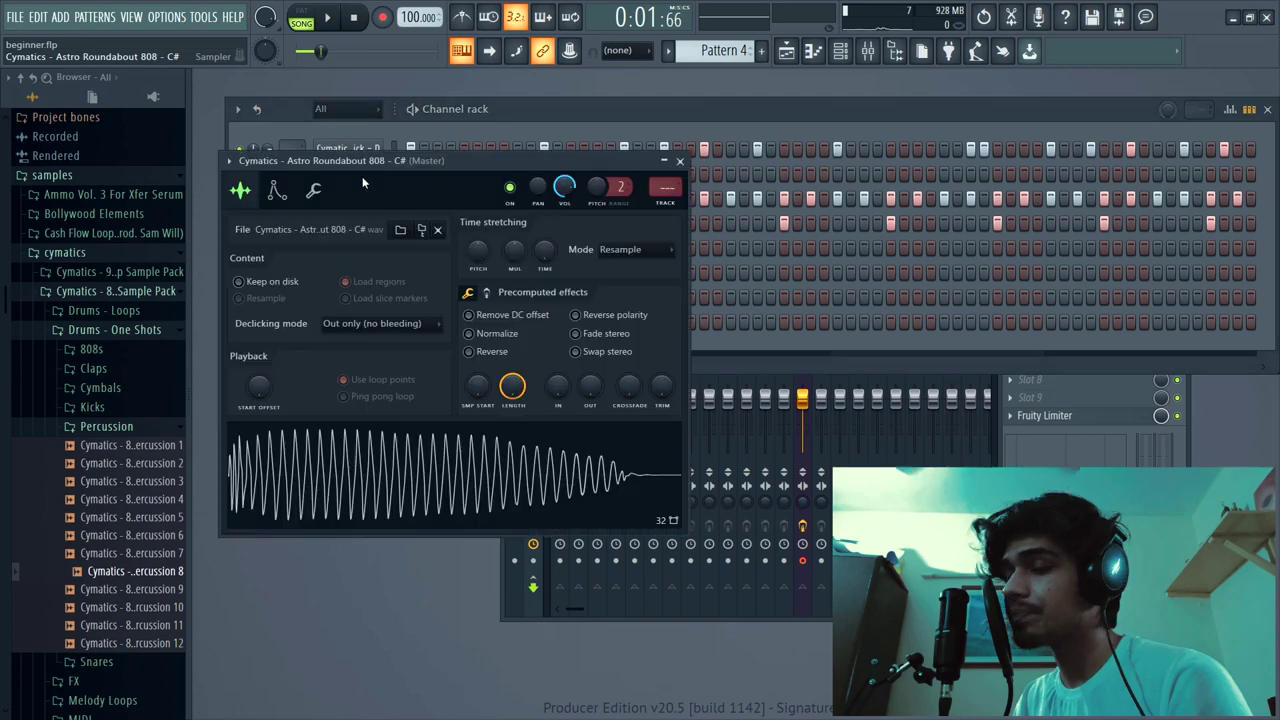
{"action": "left_click", "coordinate": [277, 191]}
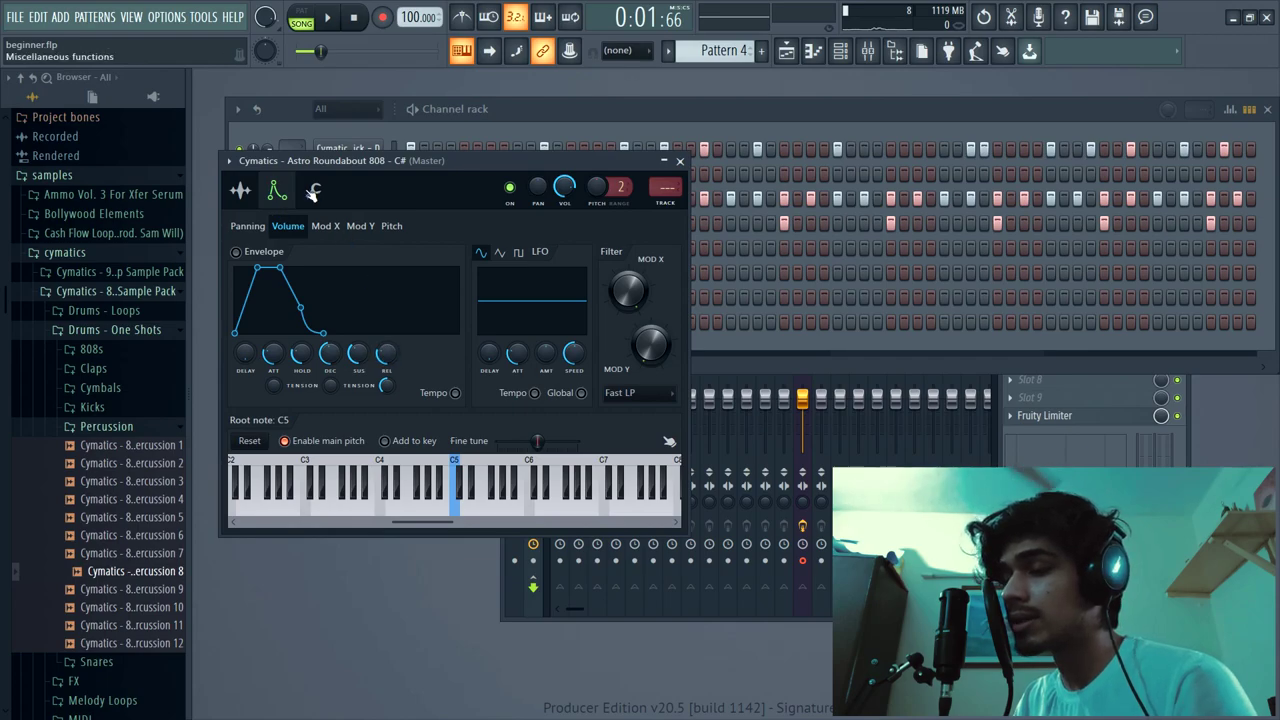
{"action": "left_click_drag", "start_coordinate": [390, 163], "coordinate": [402, 163]}
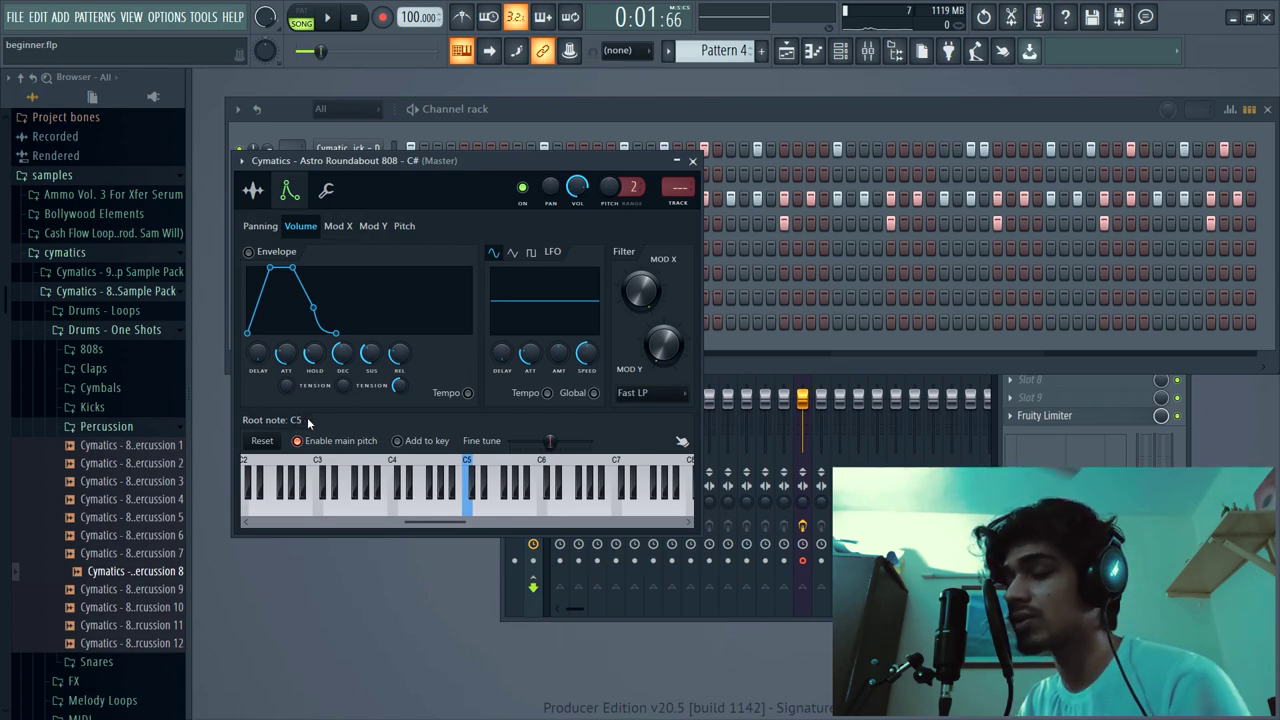
{"action": "right_click", "coordinate": [474, 480]}
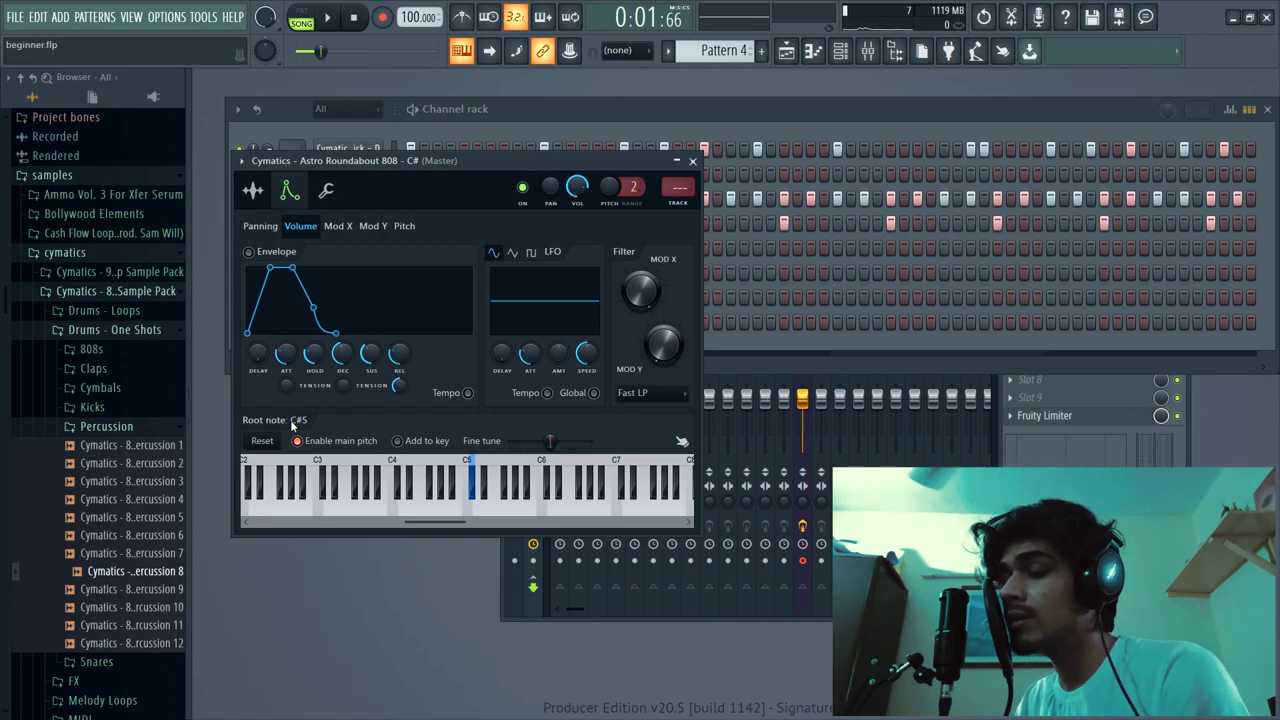
Play test notes on the 808 and enable its volume envelope with maximum hold and minimum attack, decay, sustain and release.
{"action": "key", "text": "c"}
{"action": "key", "text": "x"}
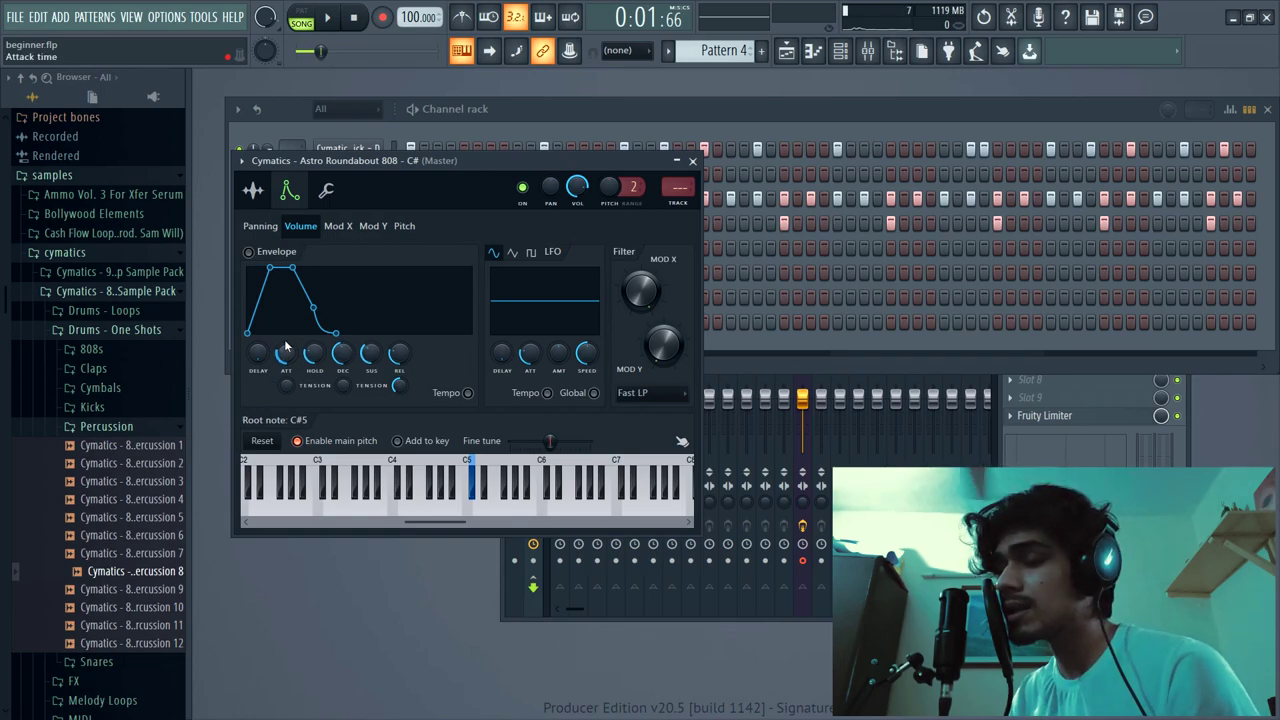
{"action": "left_click_drag", "start_coordinate": [282, 356], "coordinate": [403, 382]}
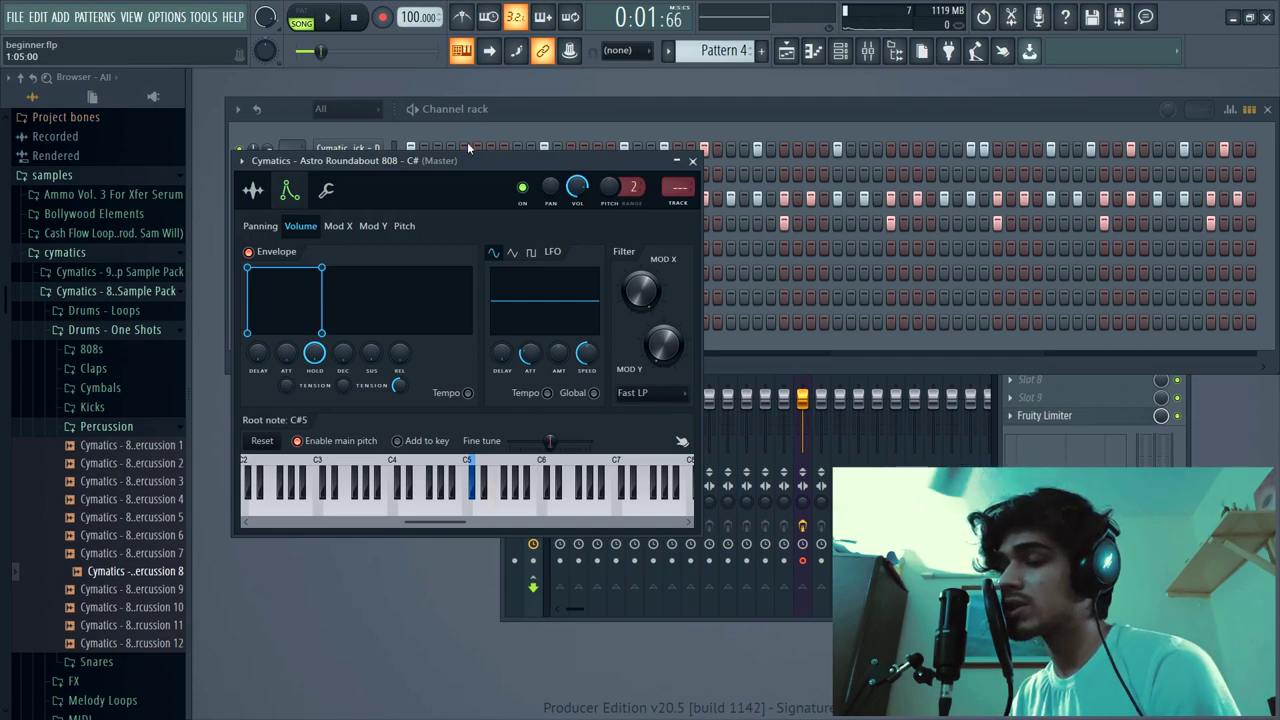
Play test notes on the 808, then copy the kick channel's step pattern into the Astro Roundabout 808 channel.
{"action": "key", "text": "e"}
{"action": "key", "text": "e"}
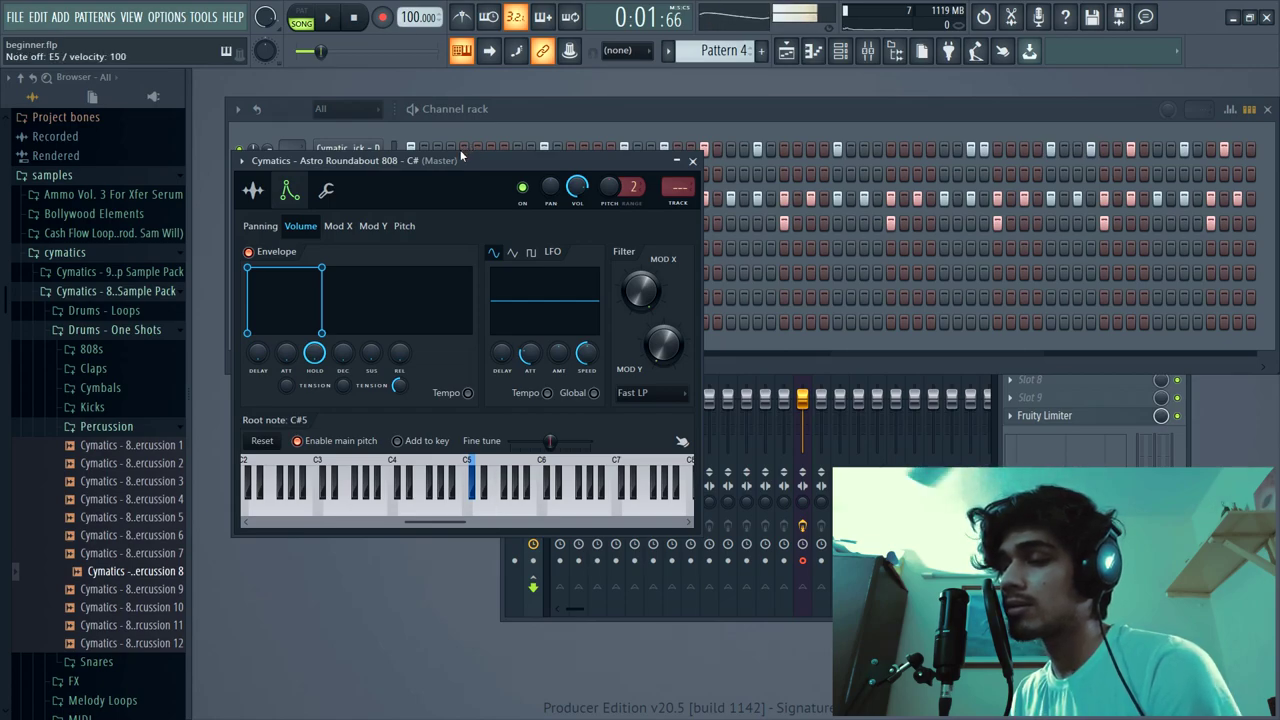
{"action": "left_click", "coordinate": [460, 105]}
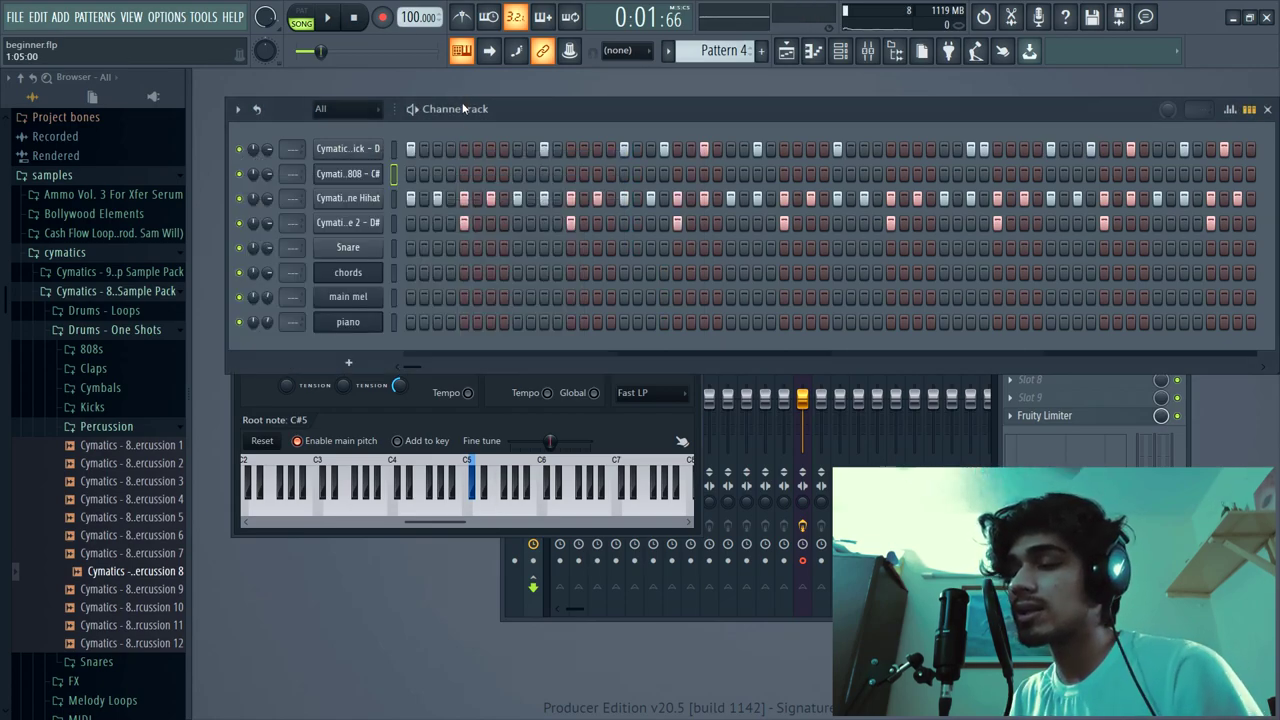
{"action": "left_click", "coordinate": [394, 175]}
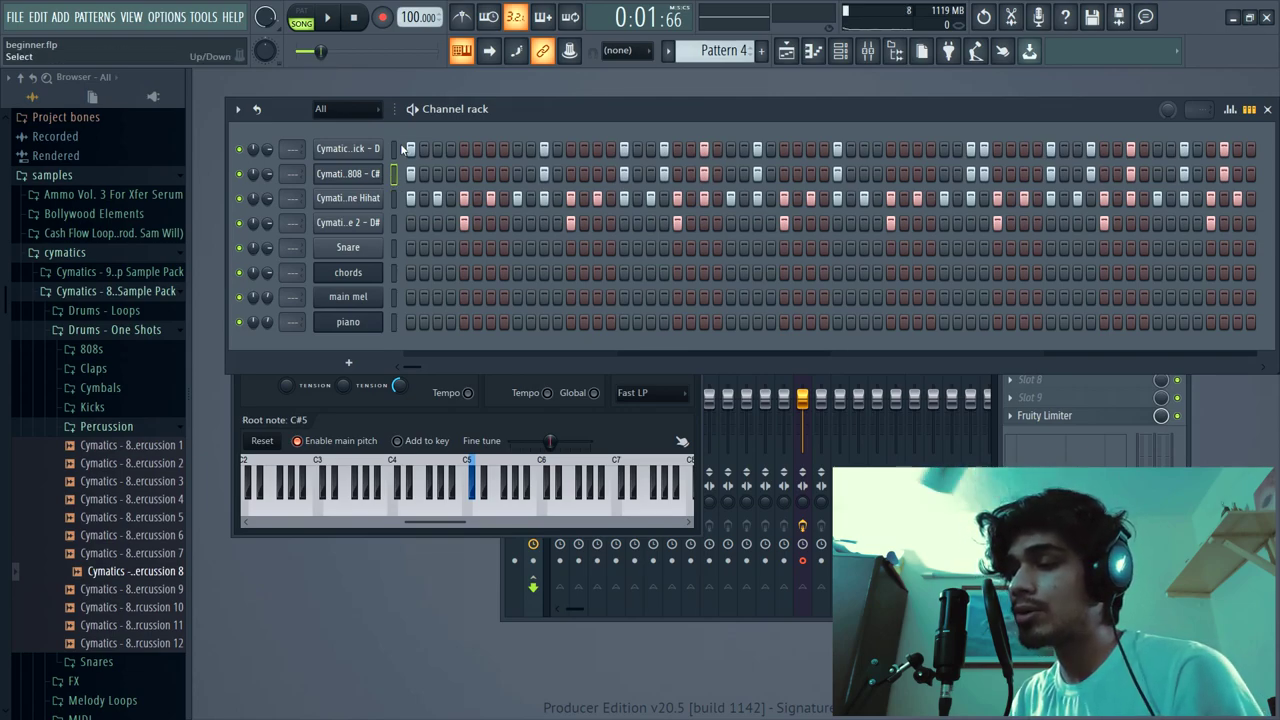
{"action": "left_click", "coordinate": [396, 149]}
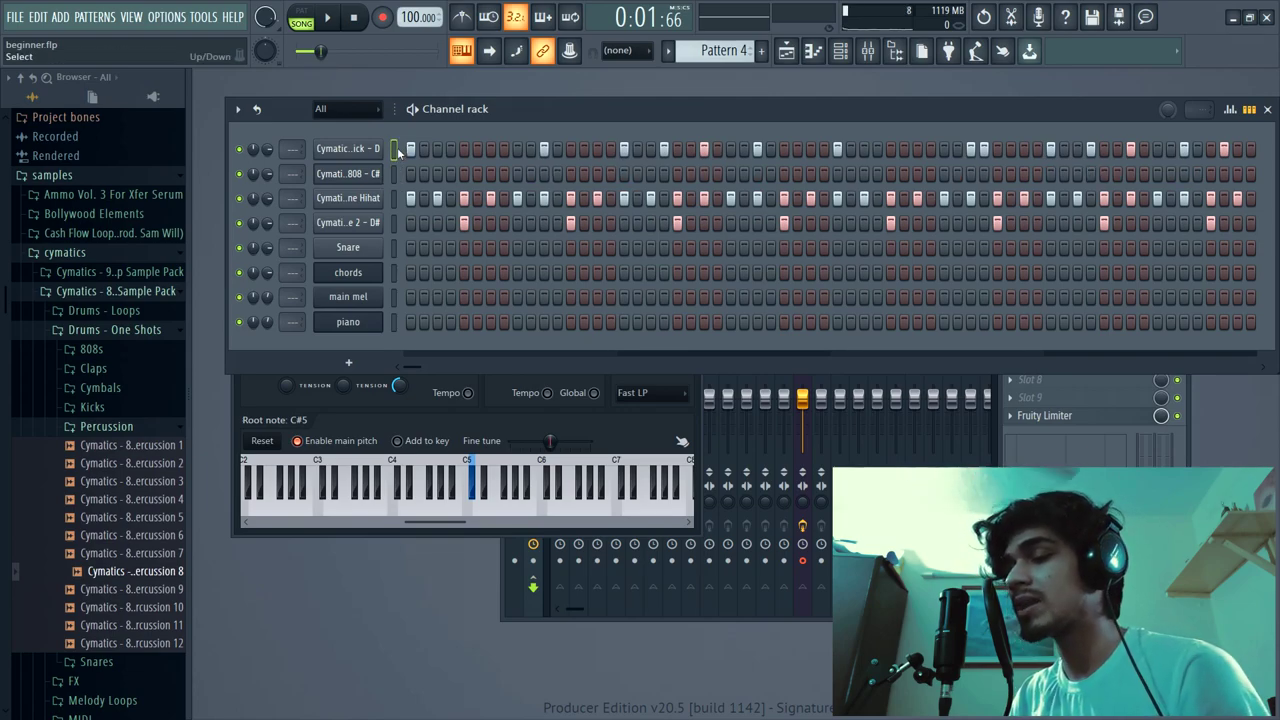
{"action": "left_click", "coordinate": [405, 151]}
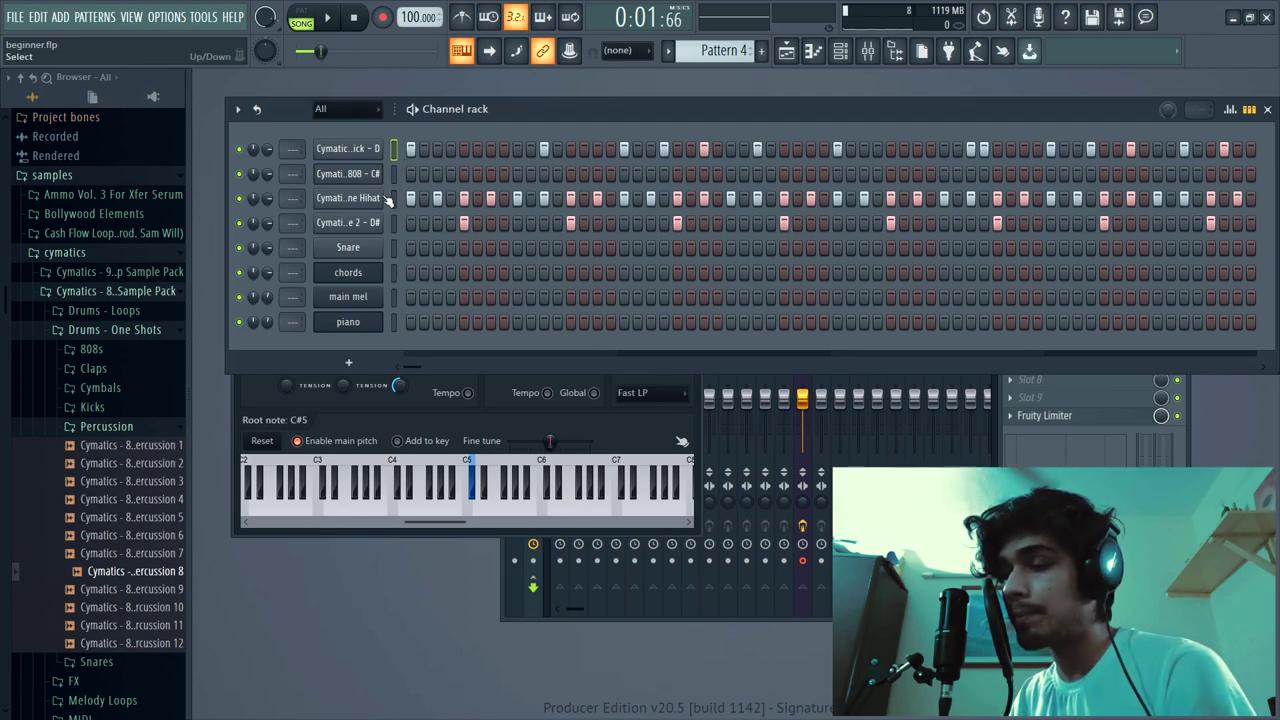
{"action": "left_click", "coordinate": [391, 175]}
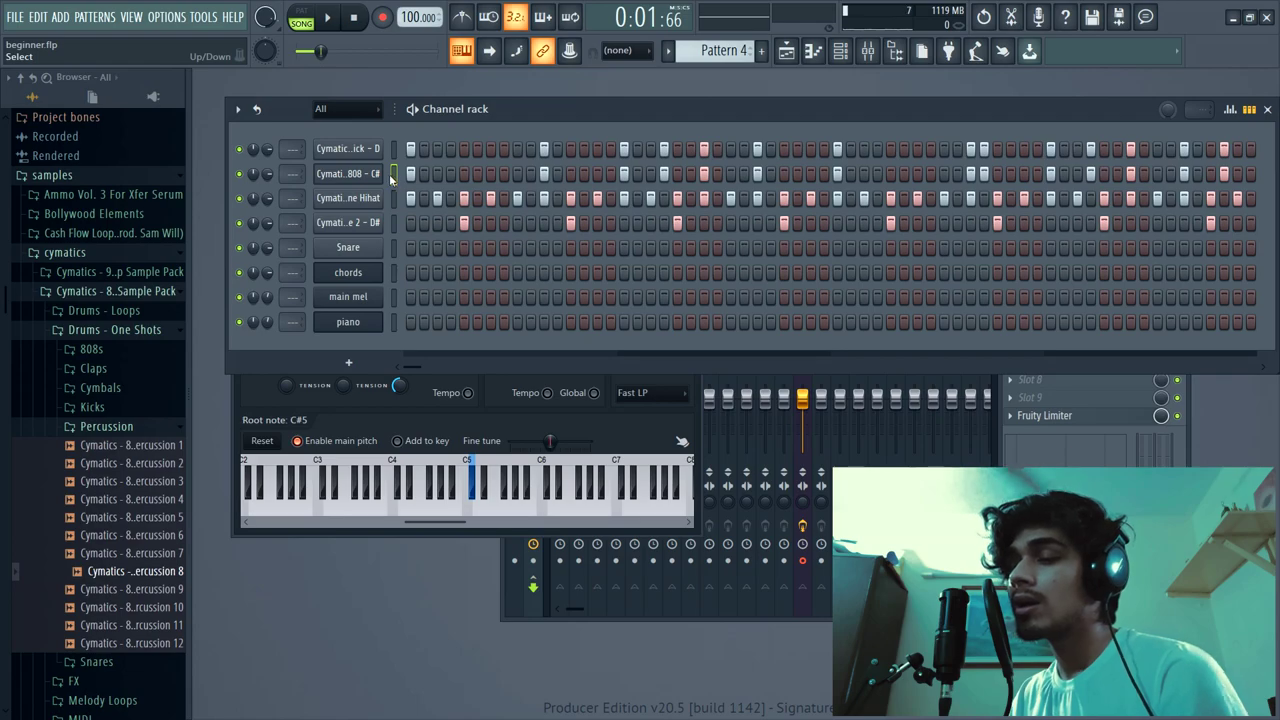
Open the 808 channel's steps in the piano roll and lengthen each C5 note to the next one, ending at bar 5.
{"action": "right_click", "coordinate": [358, 178]}
{"action": "left_click", "coordinate": [405, 176]}
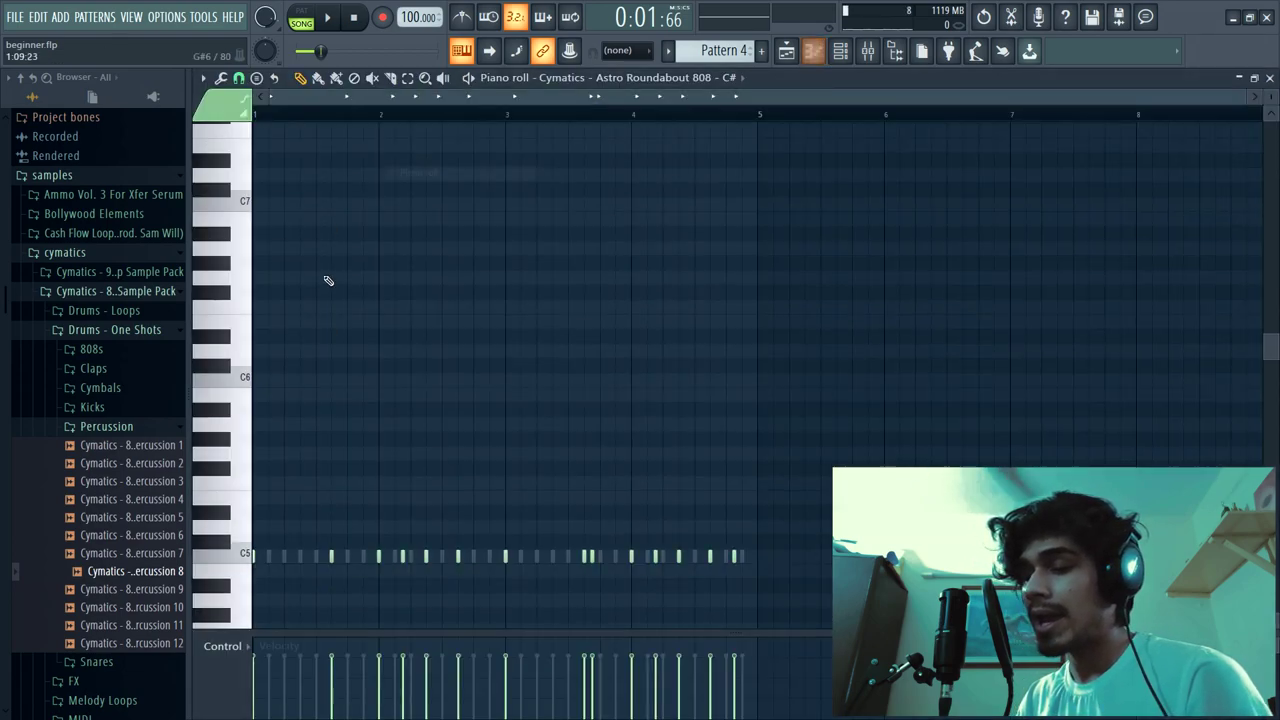
{"action": "mouse_move", "coordinate": [258, 431]}
{"action": "left_mouse_down"}
{"action": "mouse_move", "coordinate": [428, 432]}
{"action": "mouse_move", "coordinate": [382, 431]}
{"action": "mouse_move", "coordinate": [409, 446]}
{"action": "mouse_move", "coordinate": [395, 432]}
{"action": "left_mouse_up"}
{"action": "scroll", "coordinate": [393, 430], "scroll_direction": "down", "scroll_amount": 1}
{"action": "scroll", "coordinate": [380, 385], "scroll_direction": "up", "scroll_amount": 2}
{"action": "left_click_drag", "start_coordinate": [398, 386], "coordinate": [480, 395]}
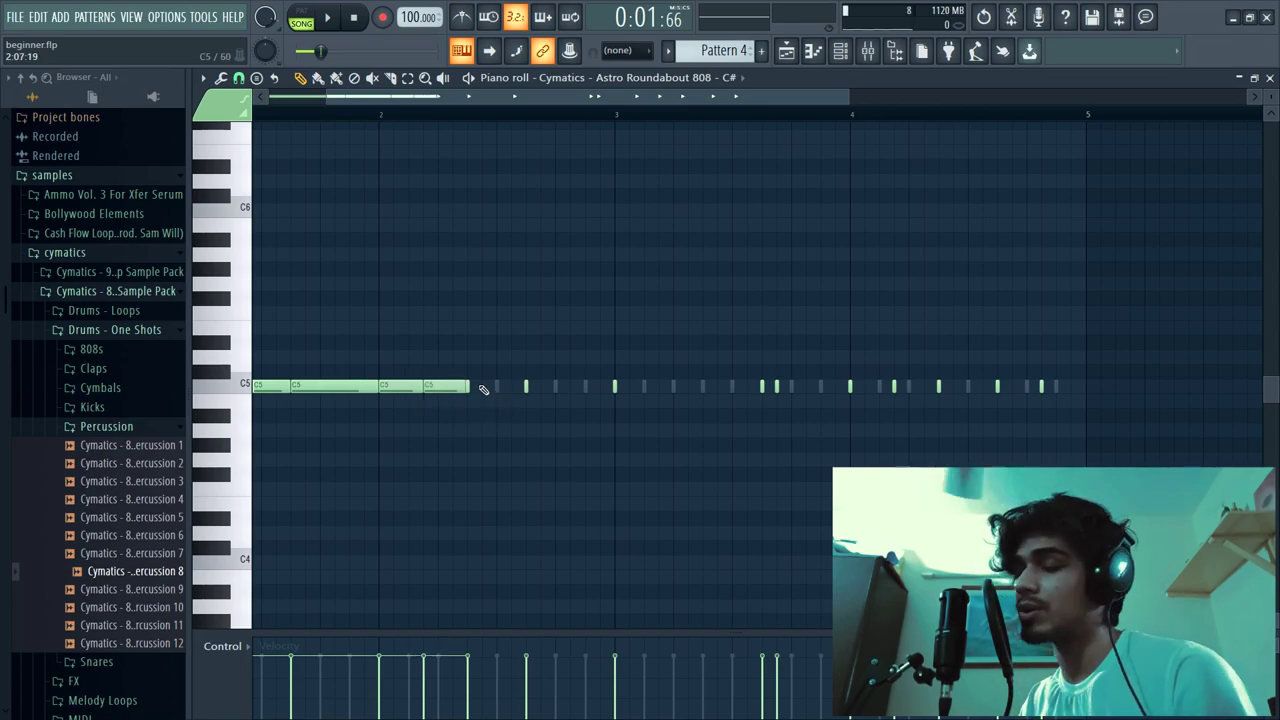
{"action": "left_click", "coordinate": [1074, 418]}
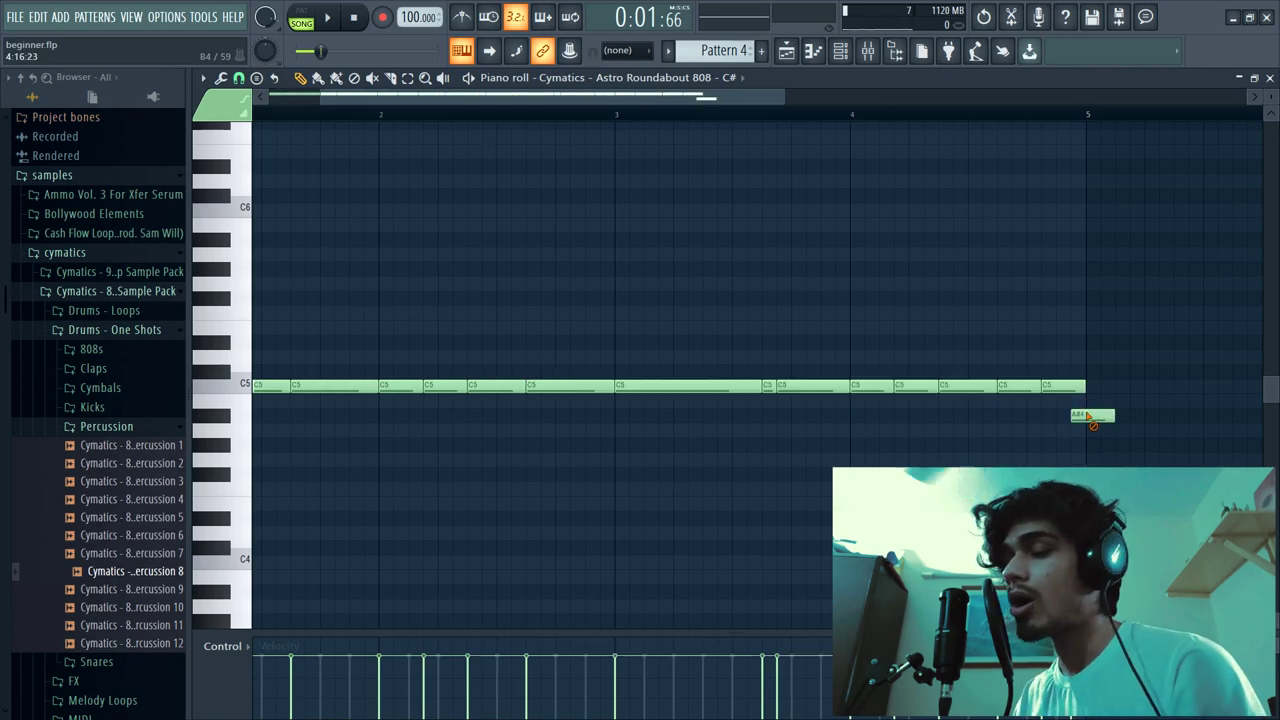
{"action": "right_click", "coordinate": [1086, 418]}
{"action": "scroll", "coordinate": [657, 280], "scroll_direction": "down", "scroll_amount": 2}
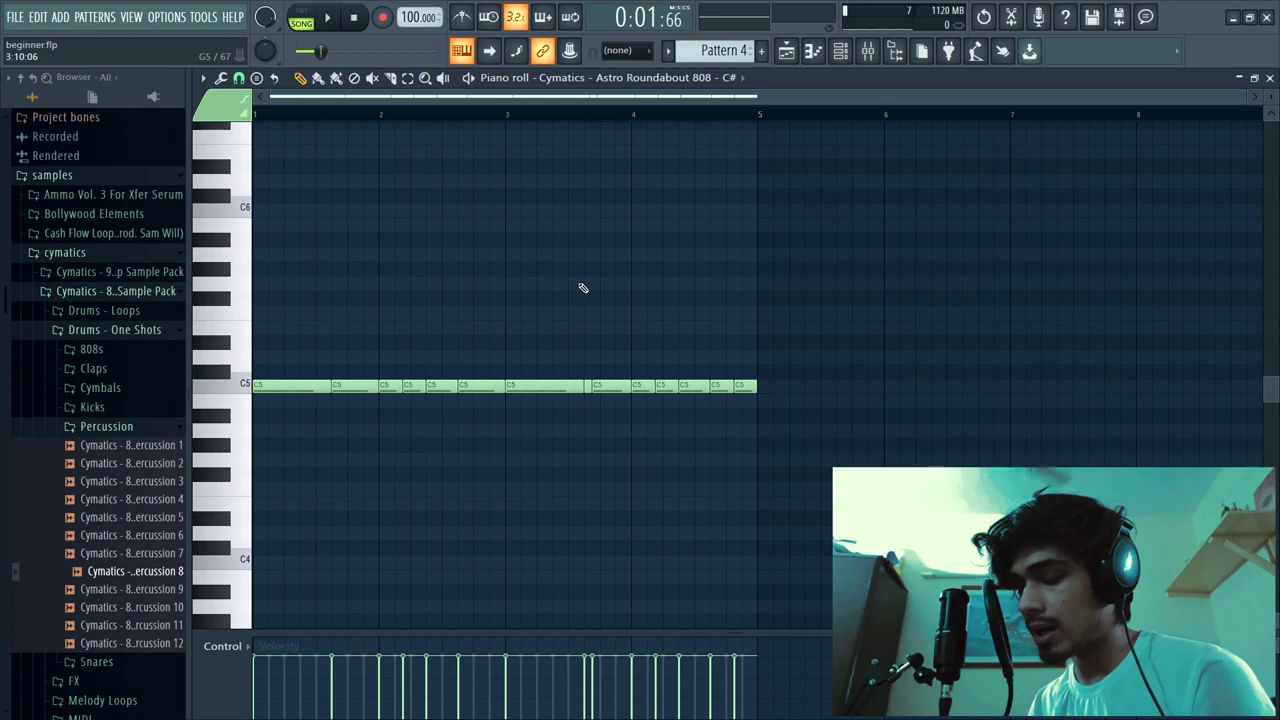
Transpose all the 808 notes down three semitones to A4 and play back Pattern 4 on its own.
{"action": "key", "text": "Down"}
{"action": "key", "text": "Down"}
{"action": "key", "text": "Down"}
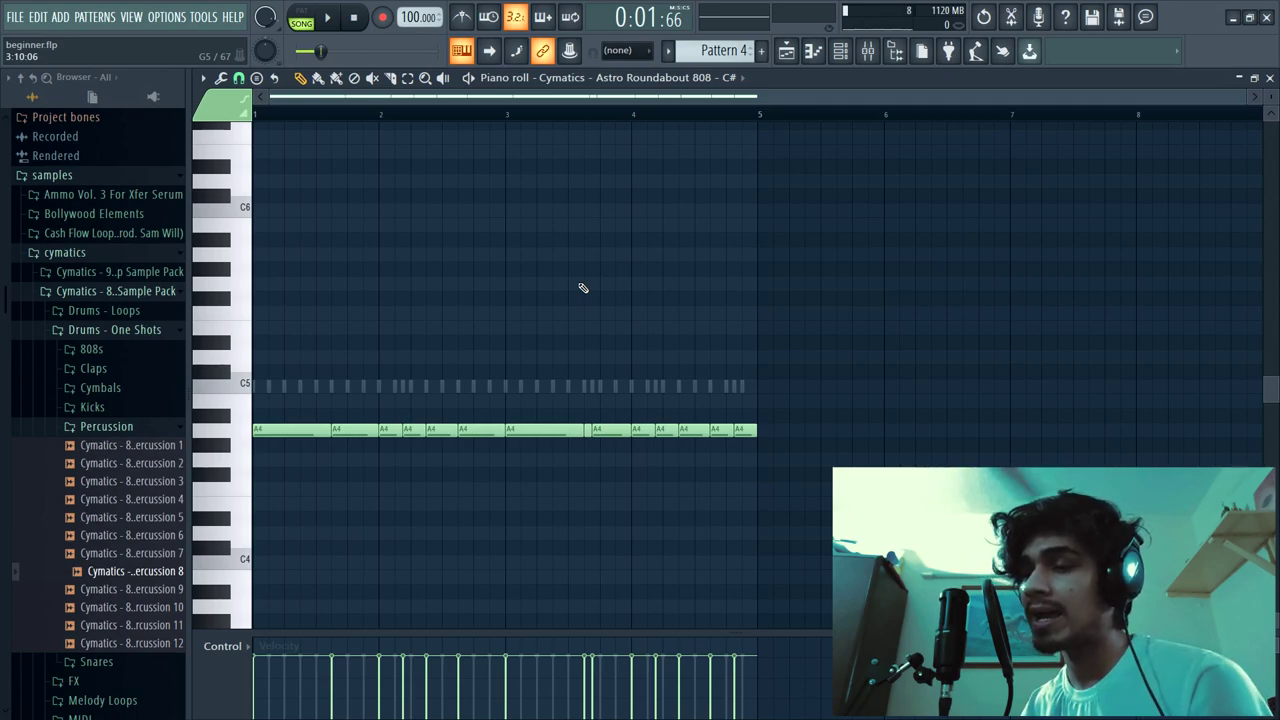
{"action": "key", "text": "l"}
{"action": "key", "text": "space"}
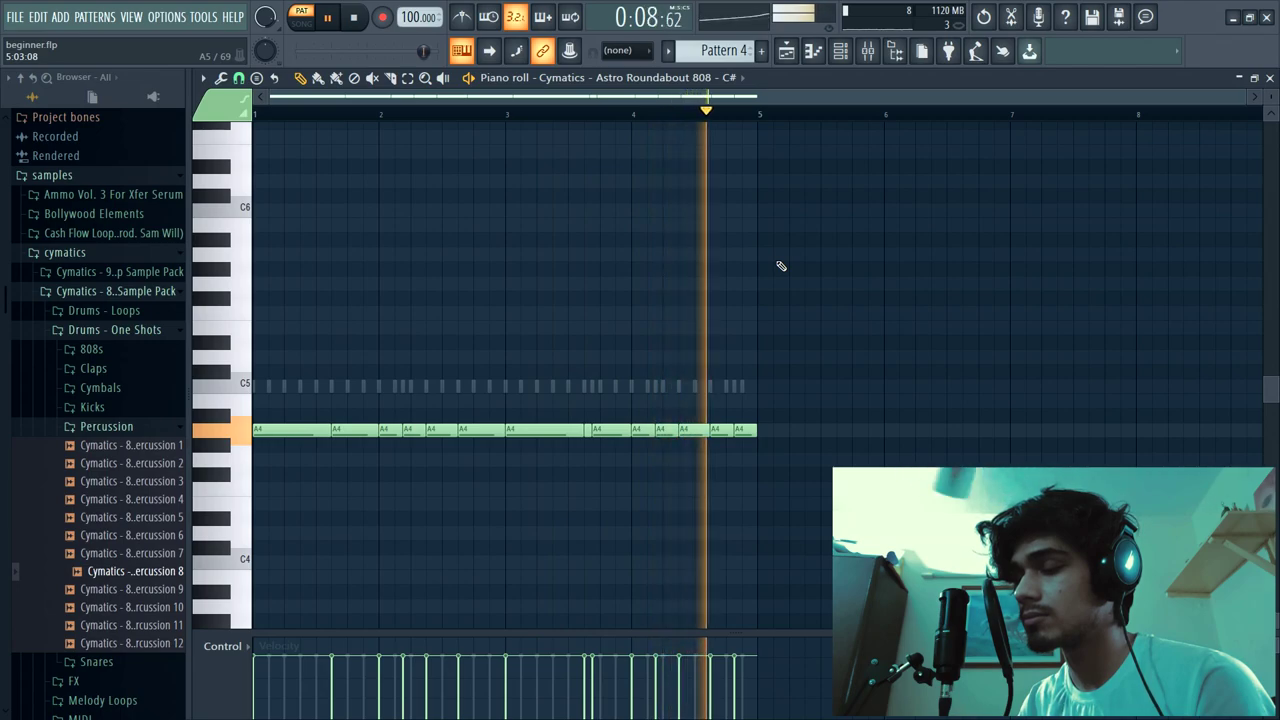
{"action": "key", "text": "space"}
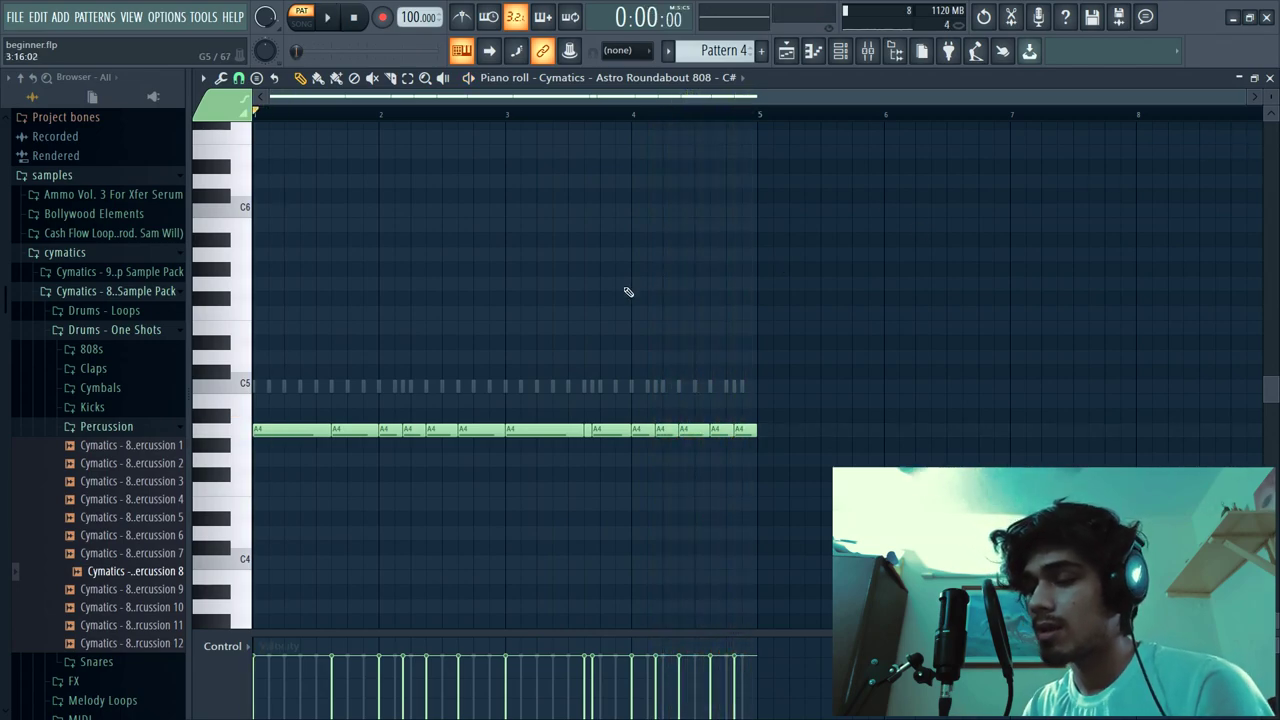
Raise the velocities of the 808 notes to 100% and start pattern playback.
{"action": "left_click_drag", "start_coordinate": [516, 636], "coordinate": [480, 200]}
{"action": "mouse_move", "coordinate": [276, 250]}
{"action": "left_mouse_down"}
{"action": "mouse_move", "coordinate": [289, 220]}
{"action": "mouse_move", "coordinate": [406, 145]}
{"action": "mouse_move", "coordinate": [361, 187]}
{"action": "mouse_move", "coordinate": [239, 116]}
{"action": "left_mouse_up"}
{"action": "key", "text": "space"}
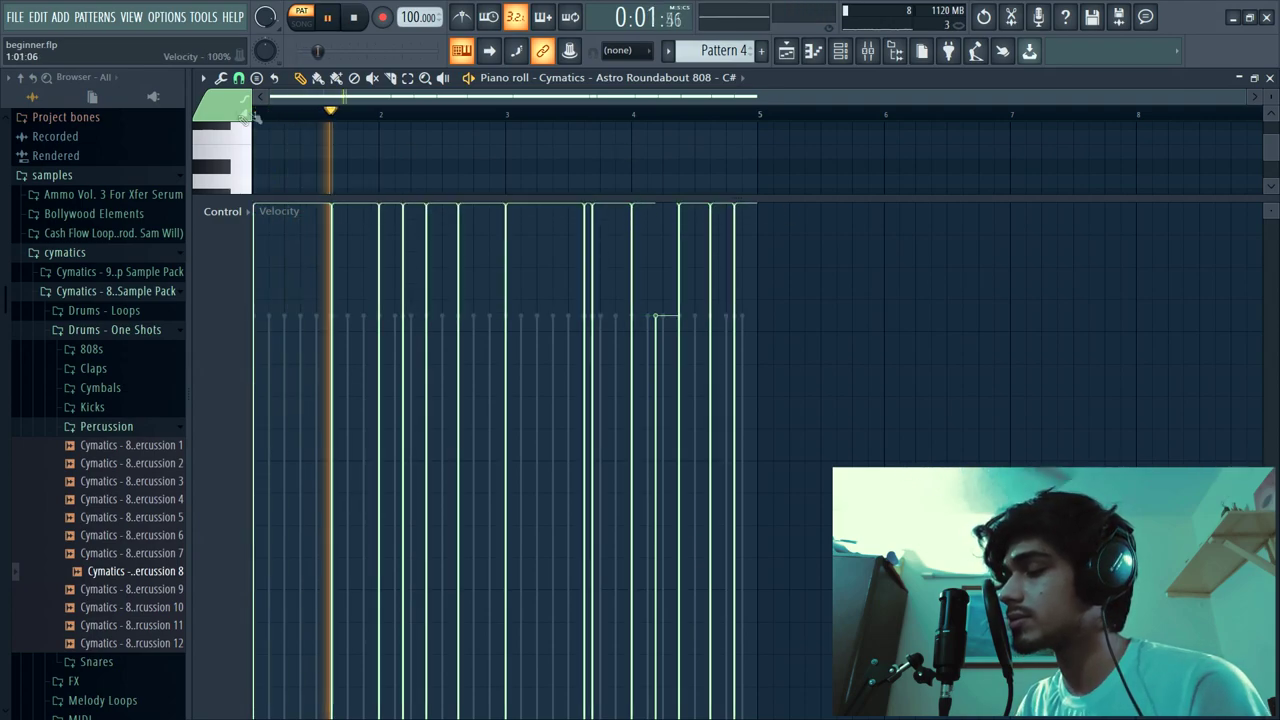
{"action": "left_click", "coordinate": [1269, 78]}
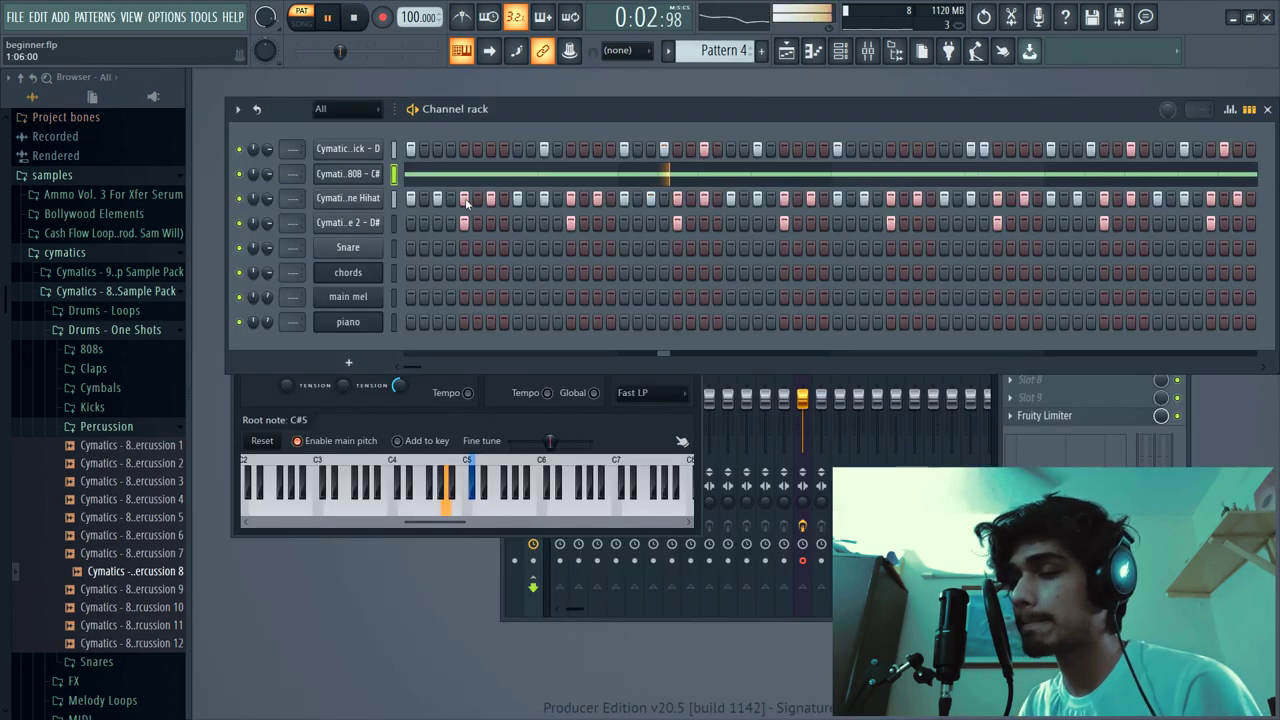
Raise the velocities of the Astro Sicko Kick notes to 100% in the piano roll and return to the channel rack.
{"action": "right_click", "coordinate": [355, 151]}
{"action": "left_click", "coordinate": [408, 149]}
{"action": "mouse_move", "coordinate": [254, 228]}
{"action": "left_mouse_down"}
{"action": "mouse_move", "coordinate": [450, 151]}
{"action": "mouse_move", "coordinate": [865, 119]}
{"action": "left_mouse_up"}
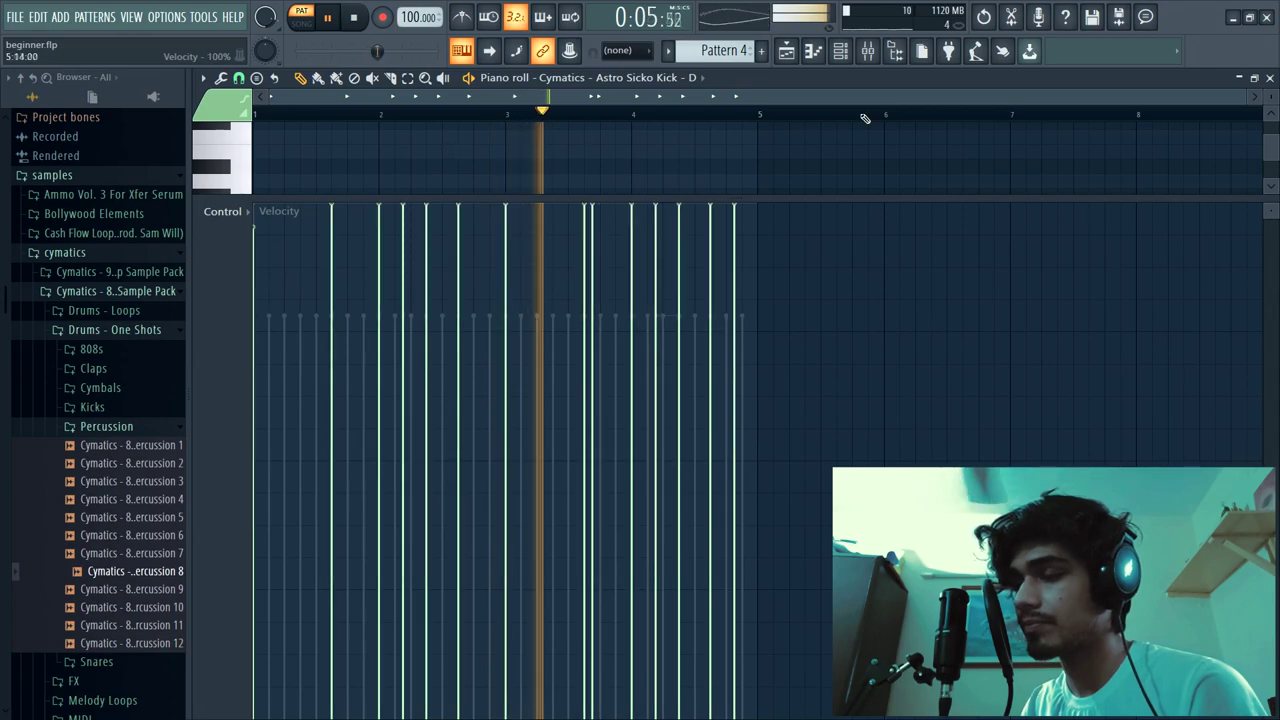
{"action": "key", "text": "F7"}
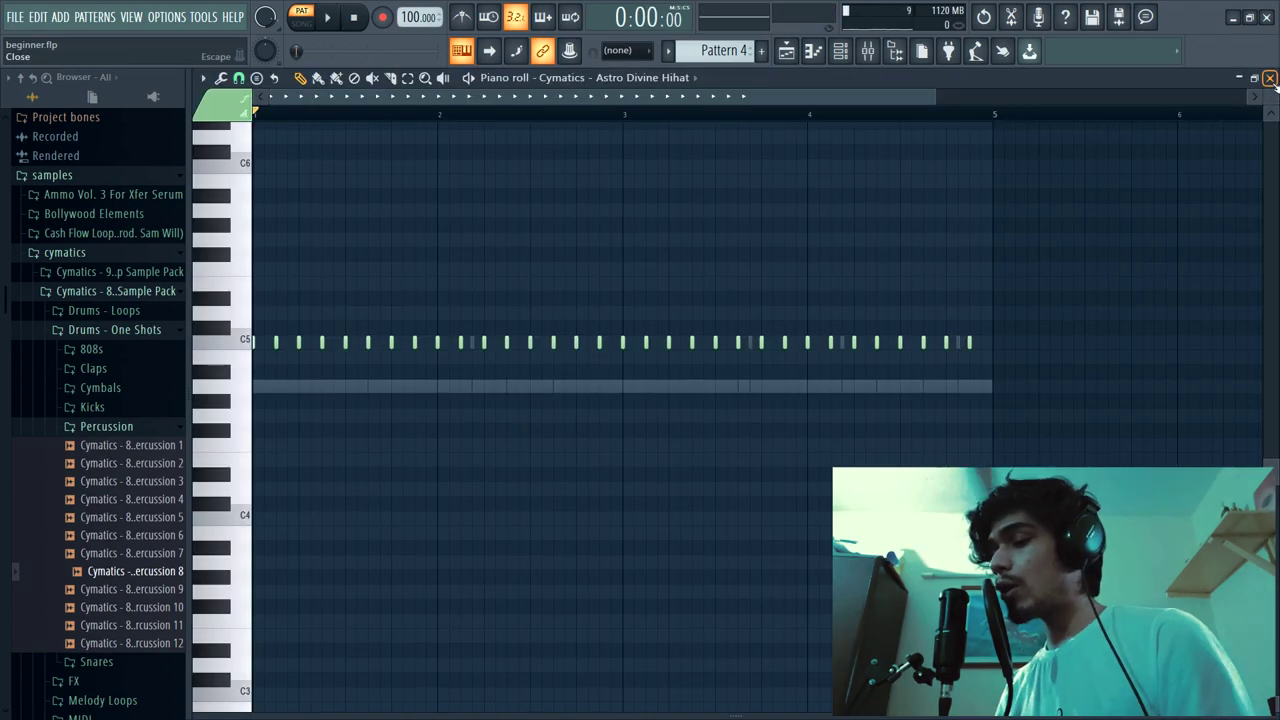
{"action": "left_click", "coordinate": [1269, 78]}
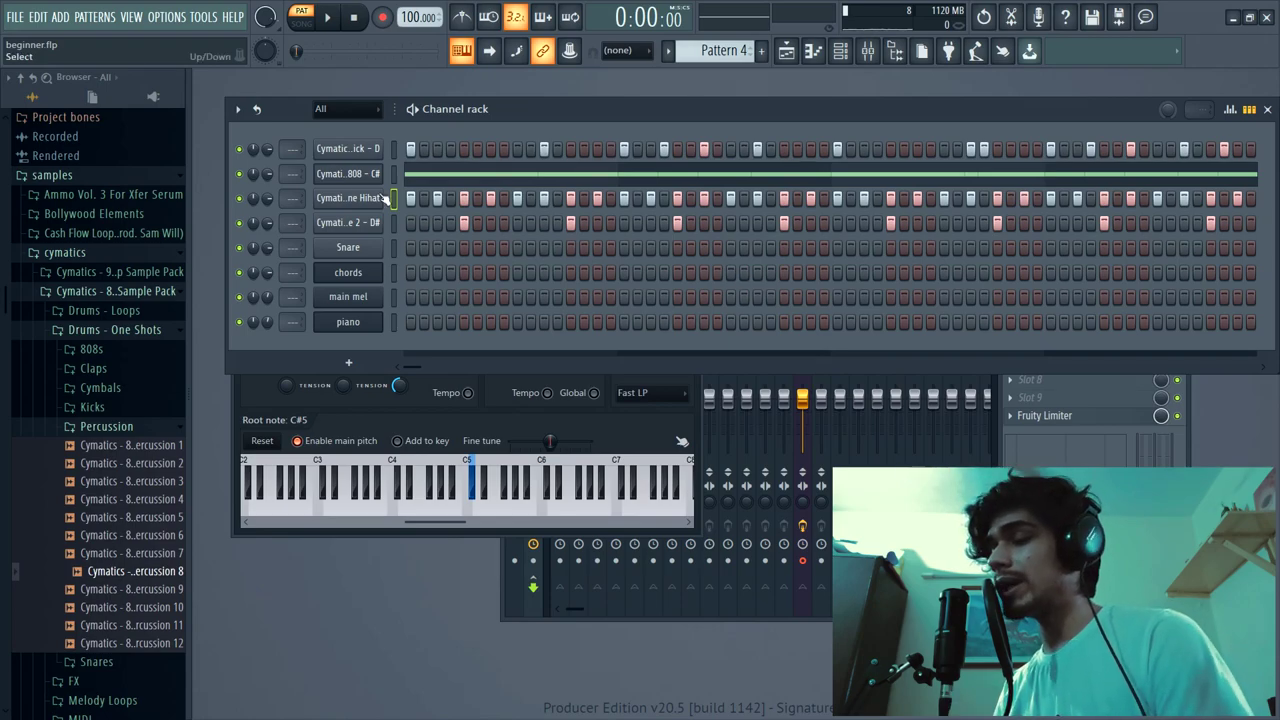
Open the Astro Divine Hihat channel in the piano roll and set its snap to 1/3 step.
{"action": "right_click", "coordinate": [350, 200]}
{"action": "left_click", "coordinate": [438, 197]}
{"action": "scroll", "coordinate": [250, 250], "scroll_direction": "down", "scroll_amount": 1}
{"action": "scroll", "coordinate": [250, 250], "scroll_direction": "up", "scroll_amount": 5}
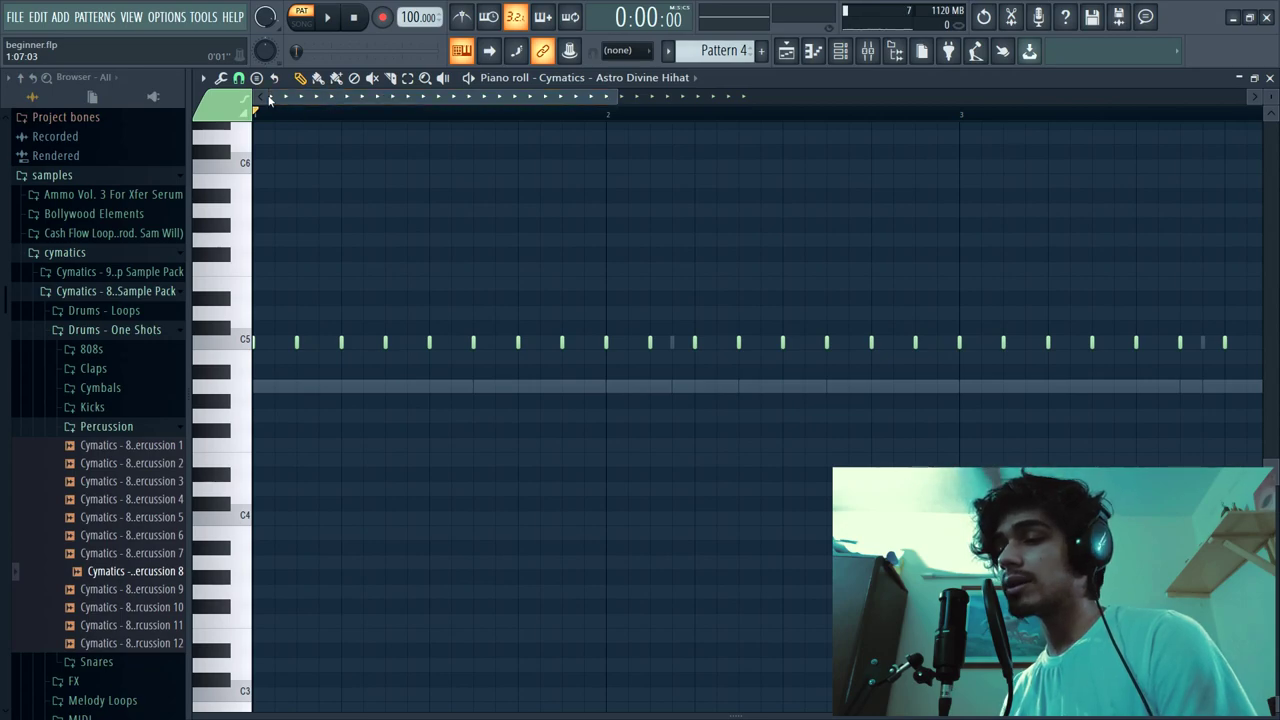
{"action": "left_click", "coordinate": [238, 77]}
{"action": "left_click", "coordinate": [271, 202]}
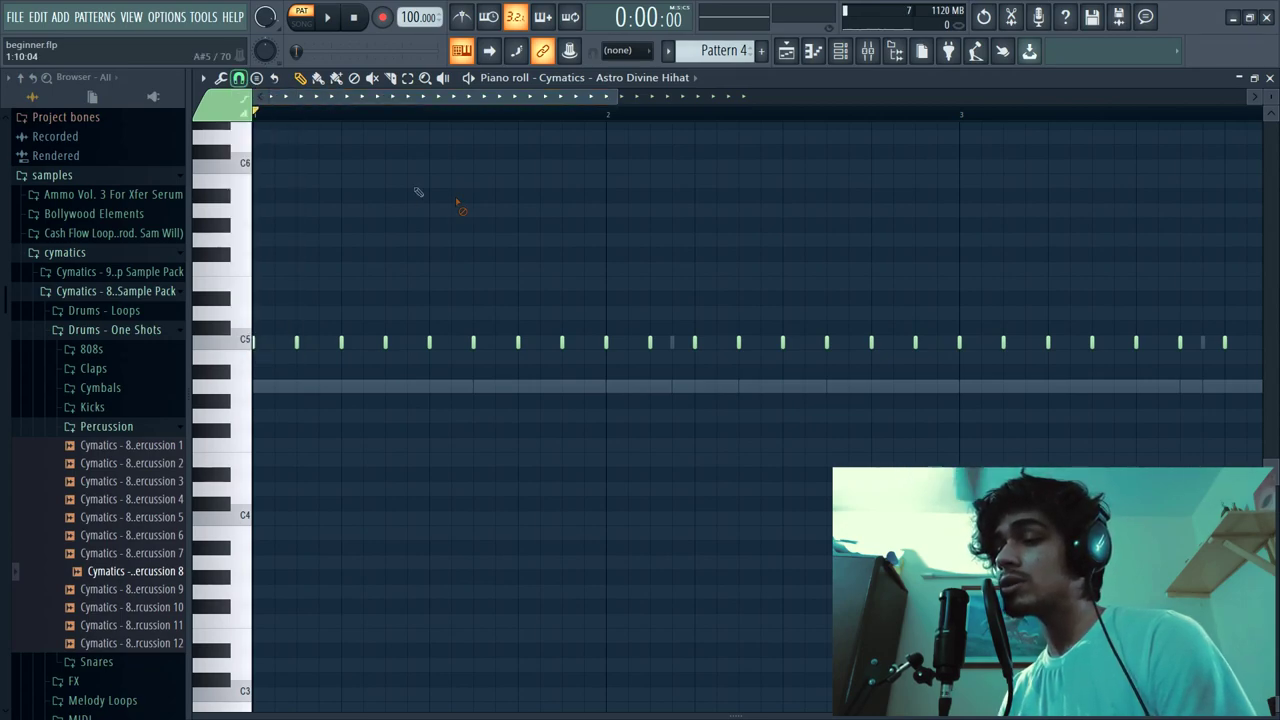
{"action": "scroll", "coordinate": [300, 110], "scroll_direction": "up", "scroll_amount": 3}
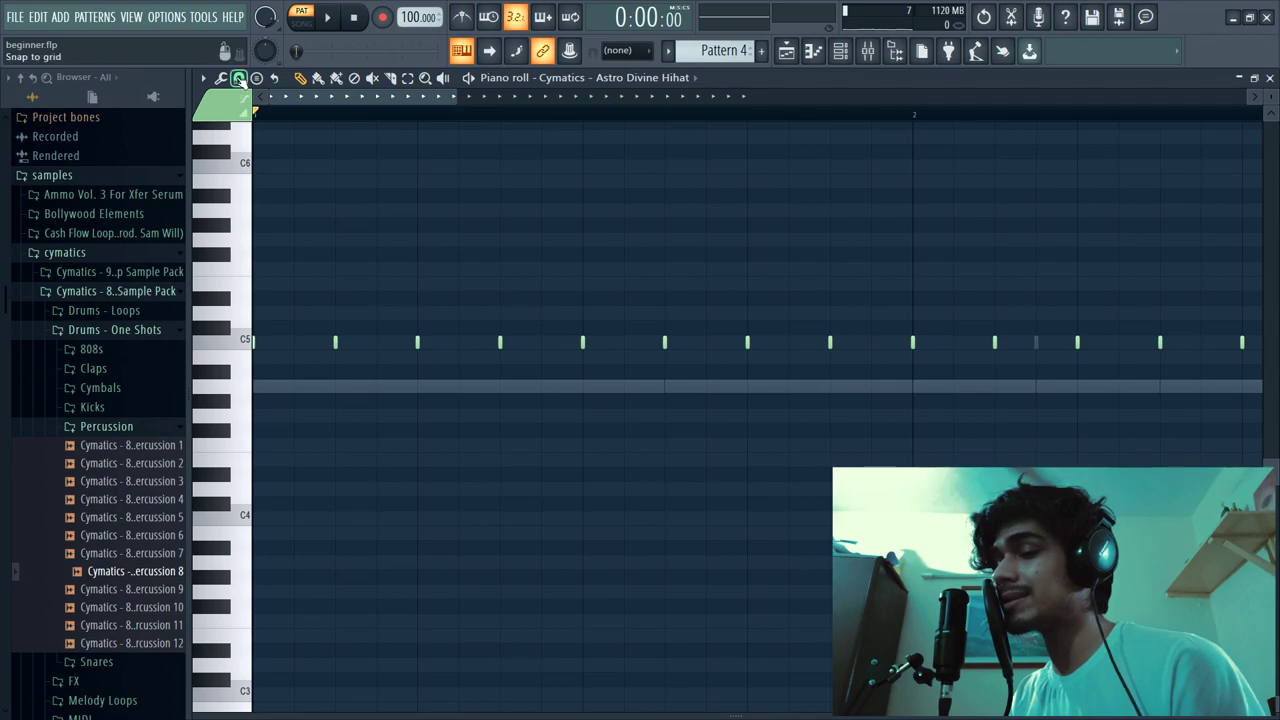
{"action": "left_click", "coordinate": [238, 79]}
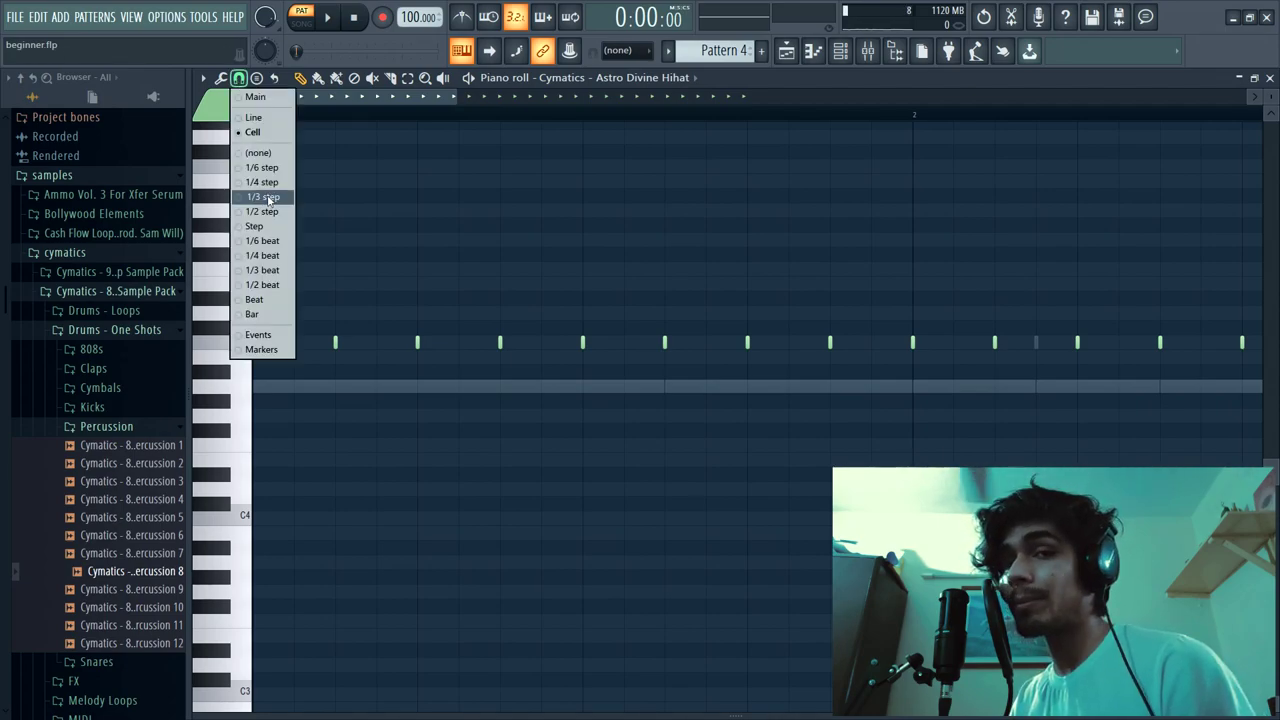
{"action": "left_click", "coordinate": [268, 200]}
Stretch the fourth hi-hat note in bar 1 to the next hit and chop it into a roll of six equal notes.
{"action": "scroll", "coordinate": [385, 133], "scroll_direction": "down", "scroll_amount": 3}
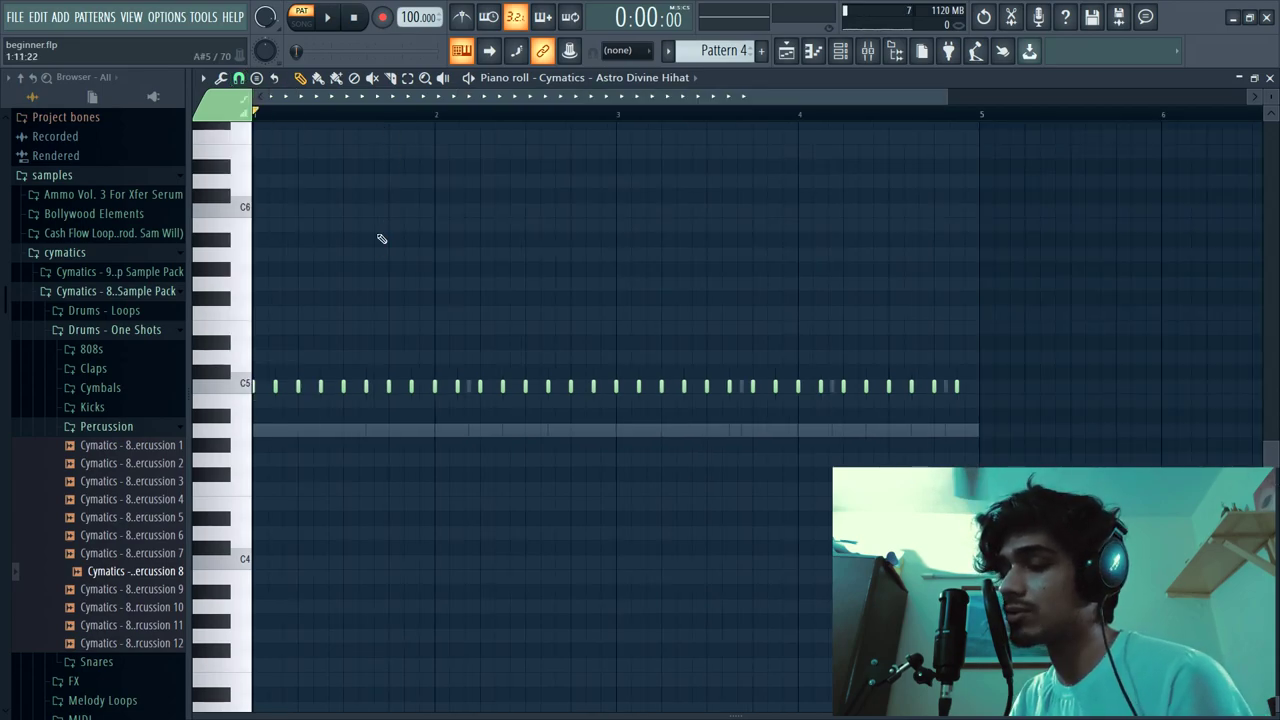
{"action": "scroll", "coordinate": [365, 375], "scroll_direction": "up", "scroll_amount": 4}
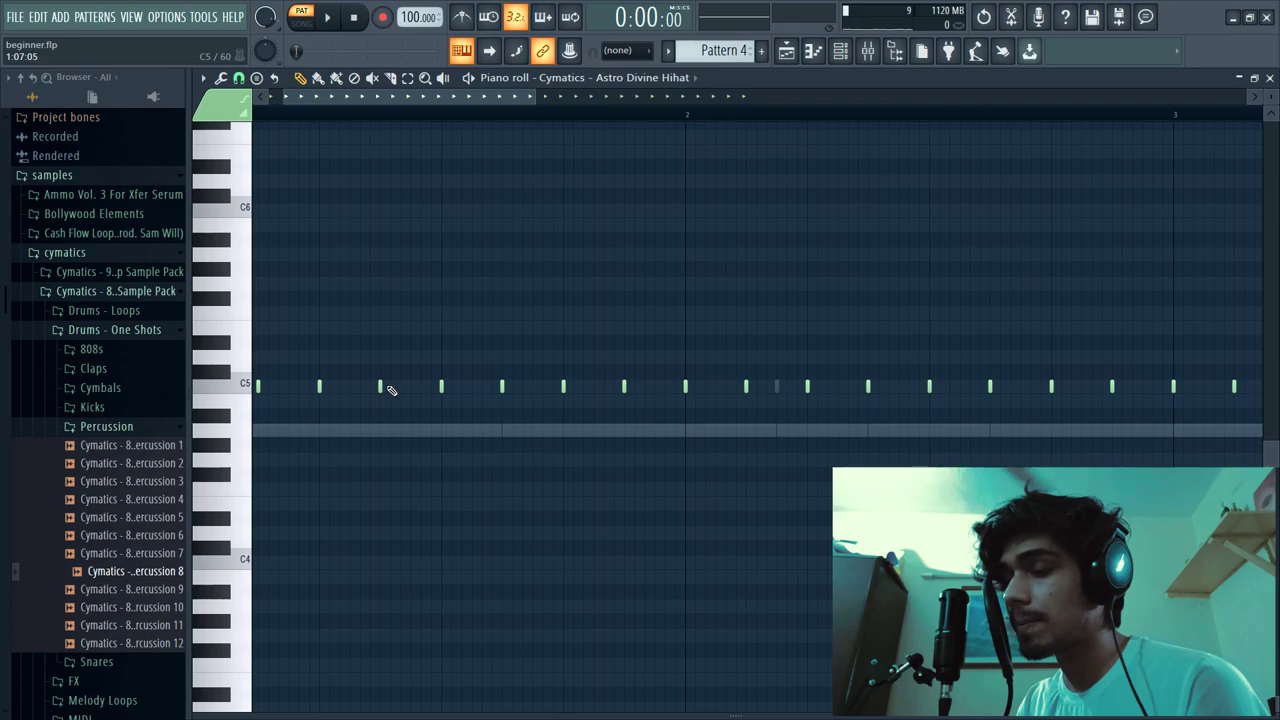
{"action": "left_click_drag", "start_coordinate": [383, 387], "coordinate": [441, 407]}
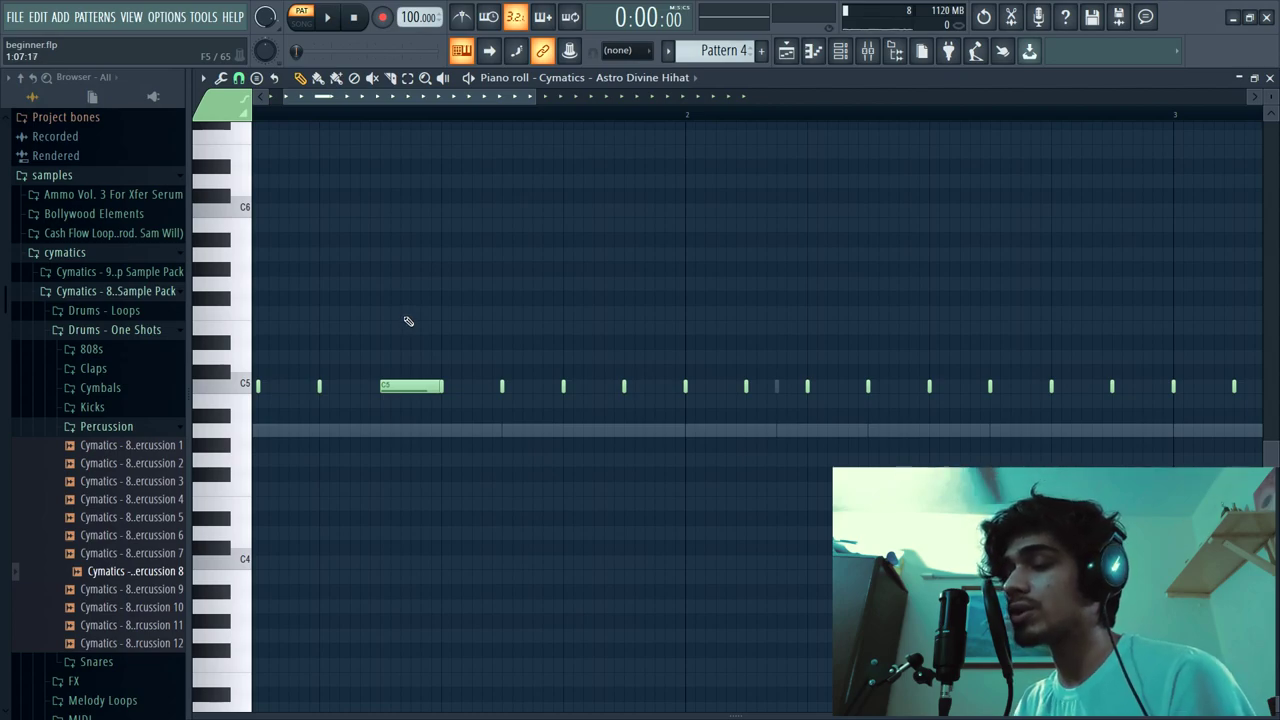
{"action": "left_click_drag", "start_coordinate": [355, 305], "coordinate": [408, 659], "text": "ctrl"}
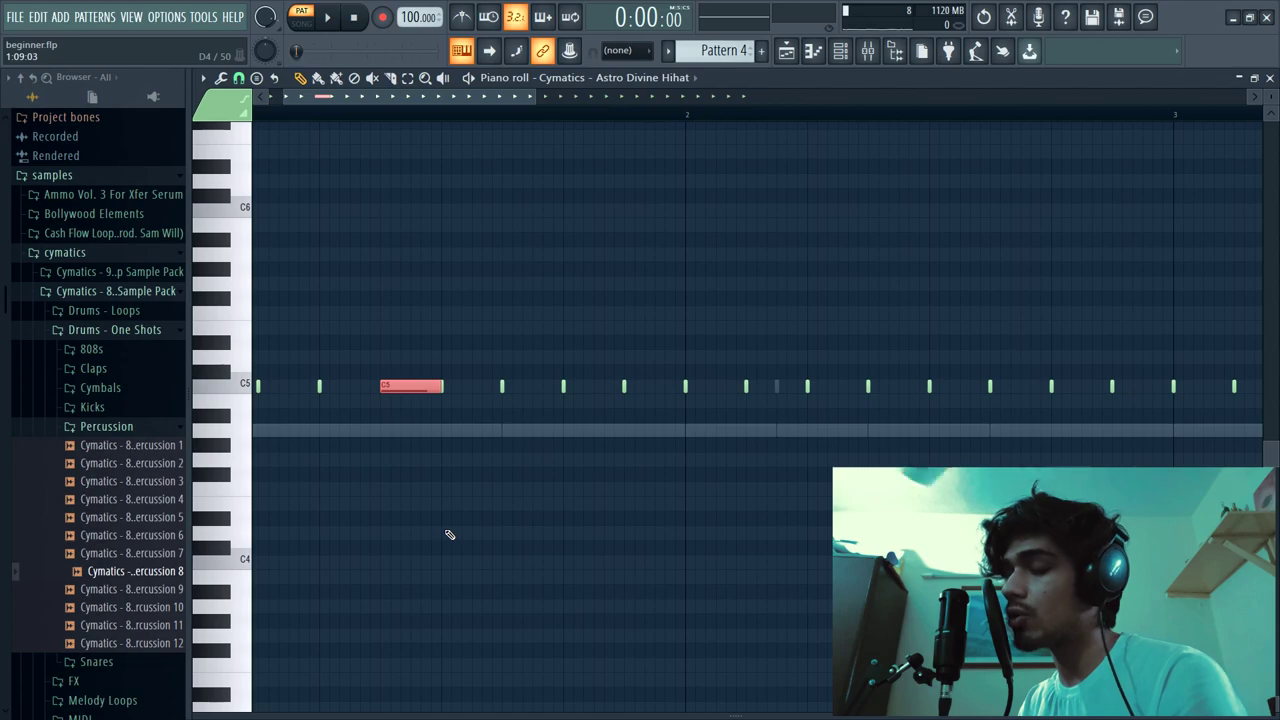
{"action": "key", "text": "ctrl+u"}
{"action": "left_click", "coordinate": [427, 303], "text": "ctrl"}
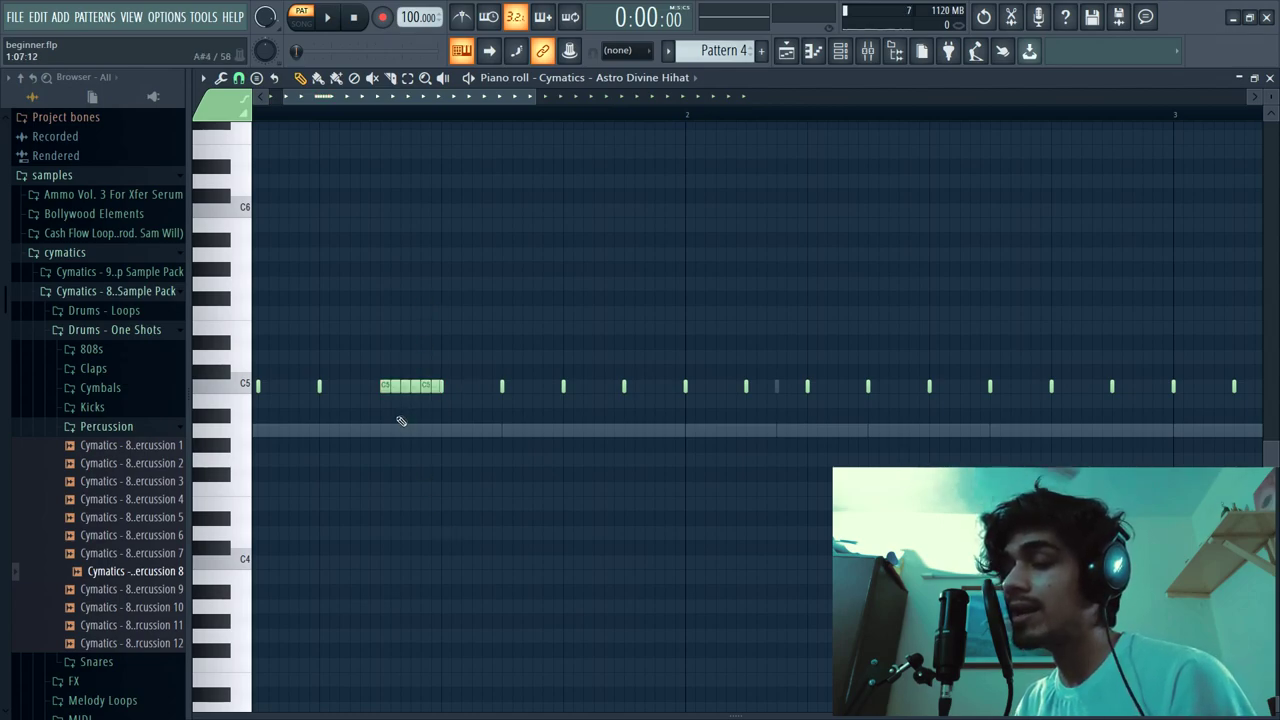
Inspect the chopped hi-hat notes in bar 1 and play back Pattern 4 to check the roll.
{"action": "scroll", "coordinate": [385, 392], "scroll_direction": "up", "scroll_amount": 2}
{"action": "scroll", "coordinate": [429, 366], "scroll_direction": "up", "scroll_amount": 1}
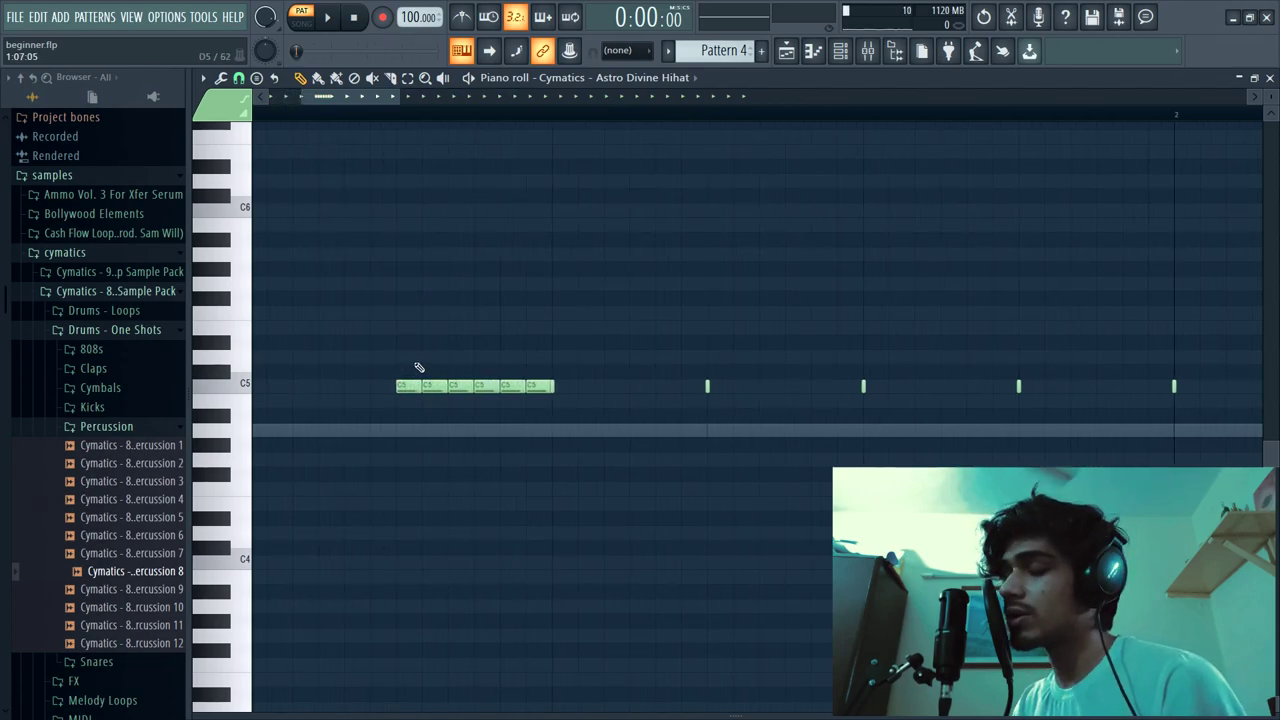
{"action": "scroll", "coordinate": [420, 366], "scroll_direction": "down", "scroll_amount": 2}
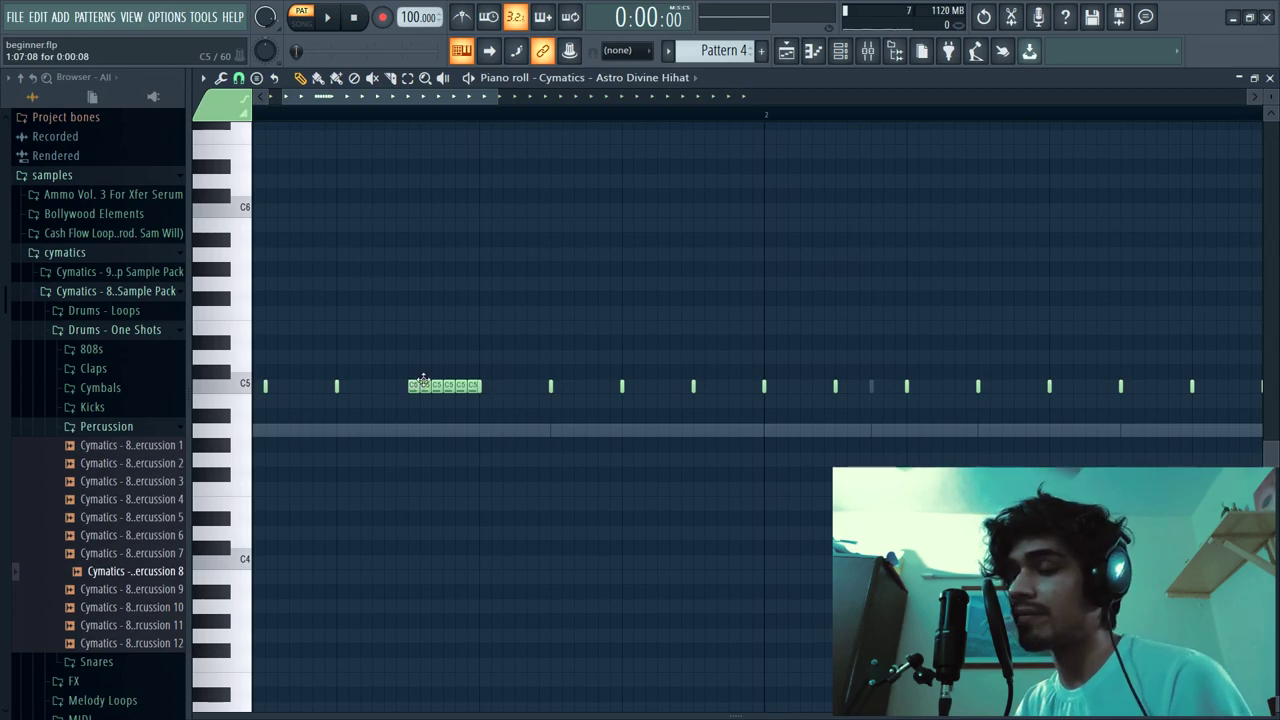
{"action": "scroll", "coordinate": [470, 295], "scroll_direction": "down", "scroll_amount": 2}
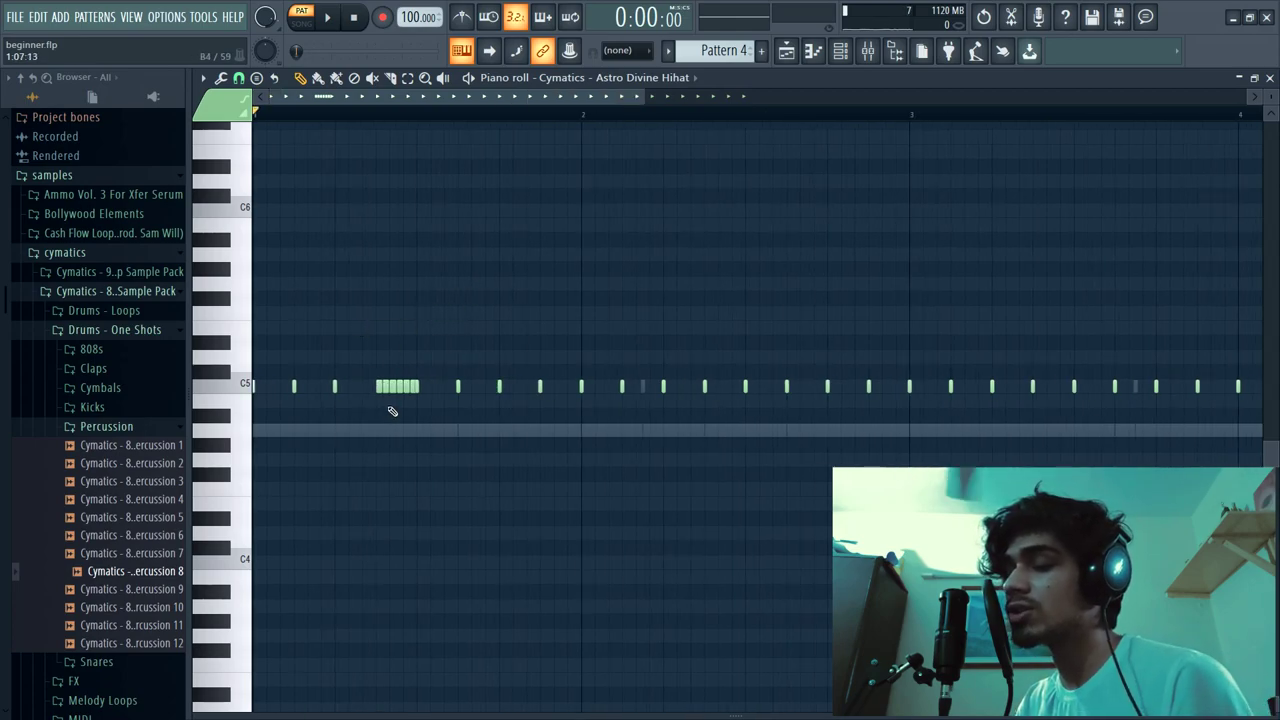
{"action": "scroll", "coordinate": [414, 331], "scroll_direction": "down", "scroll_amount": 2}
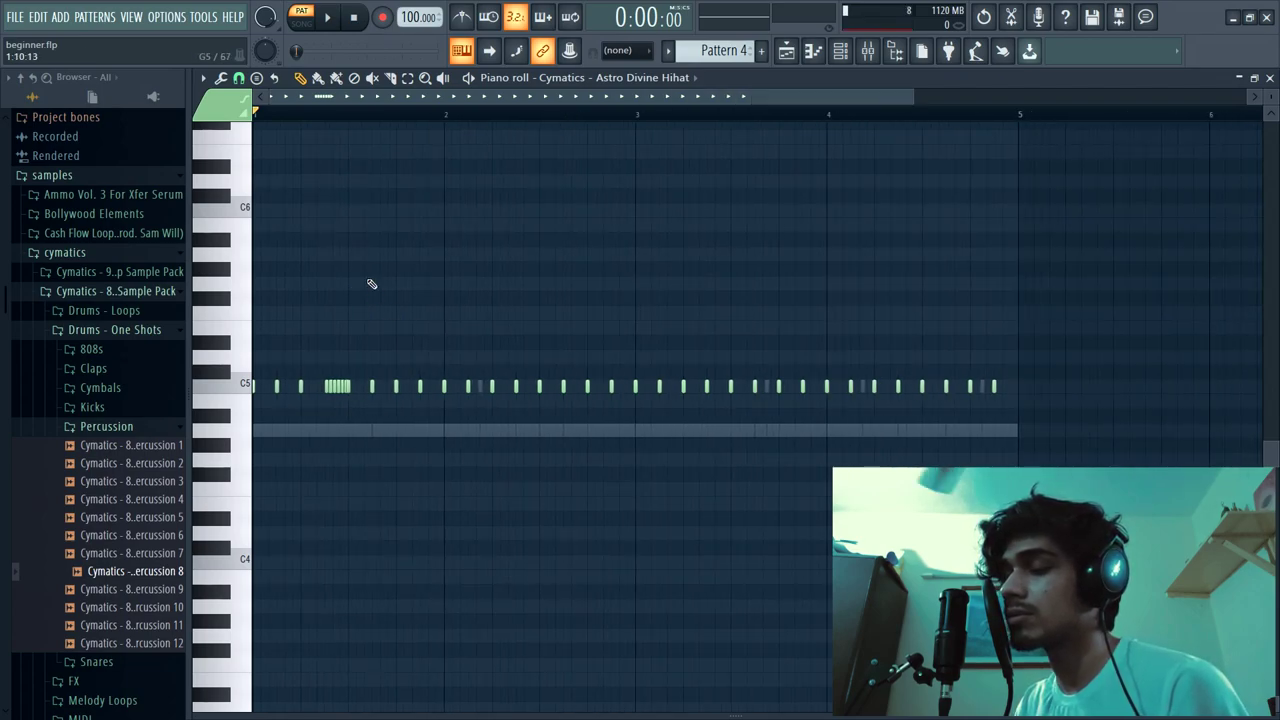
{"action": "key", "text": "space"}
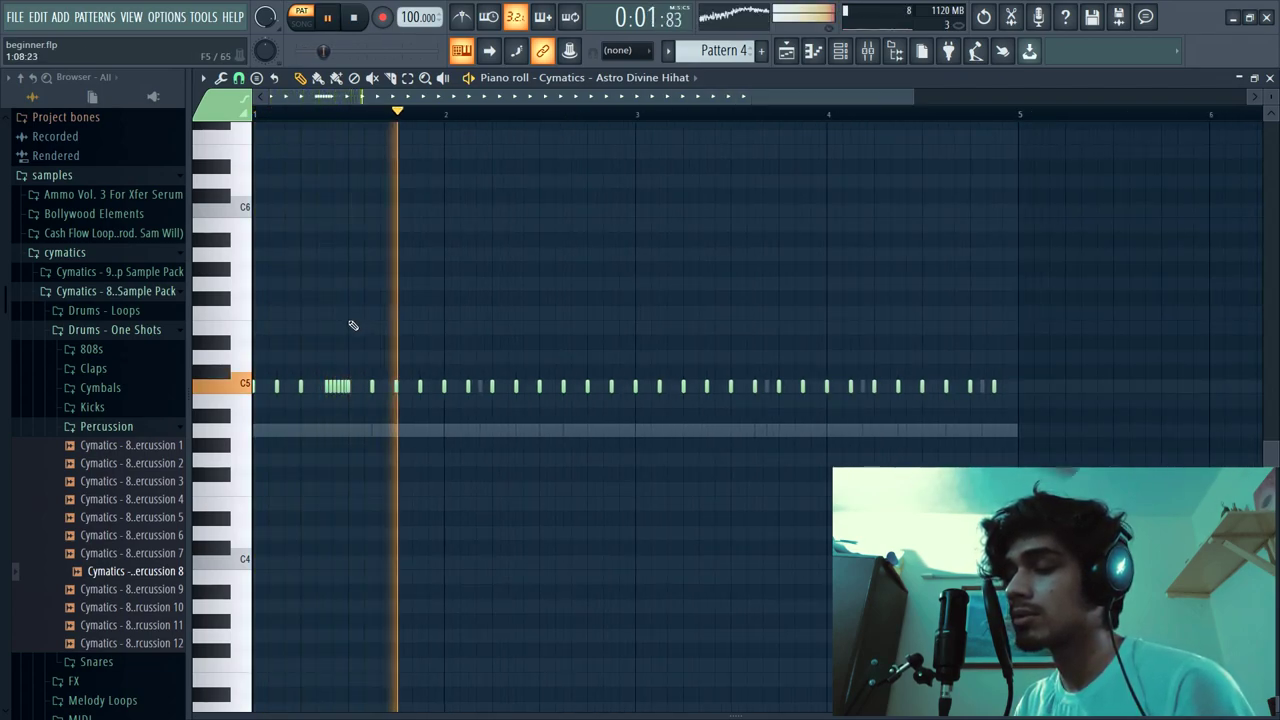
{"action": "key", "text": "space"}
Shorten the hi-hat roll in bar 1 to three notes and play back the pattern.
{"action": "scroll", "coordinate": [322, 358], "scroll_direction": "up", "scroll_amount": 5}
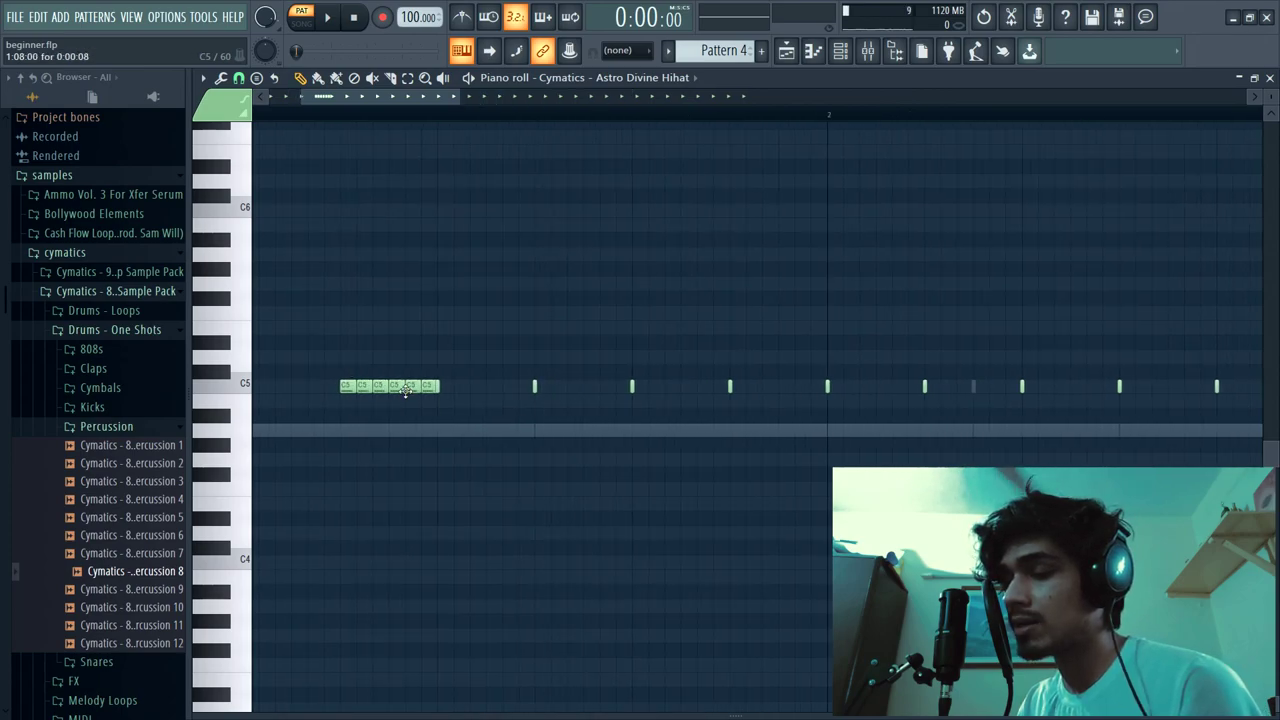
{"action": "scroll", "coordinate": [417, 311], "scroll_direction": "down", "scroll_amount": 3}
{"action": "key", "text": "space"}
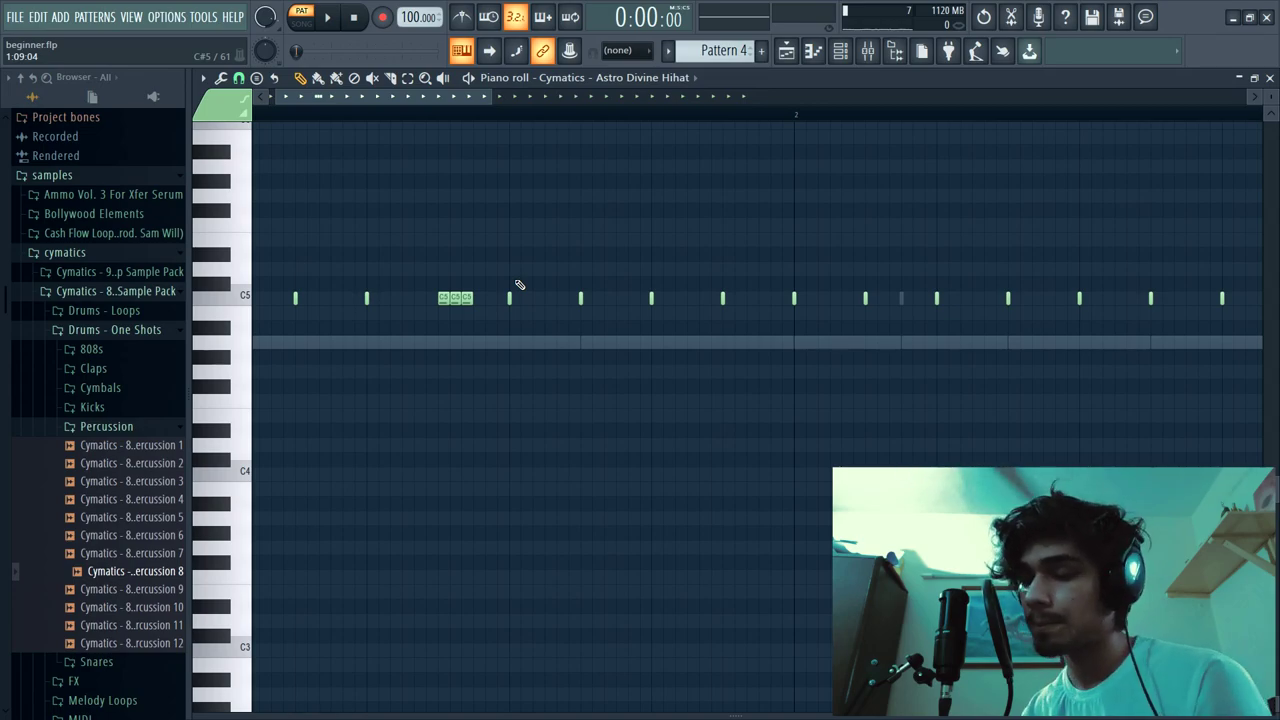
{"action": "scroll", "coordinate": [533, 250], "scroll_direction": "down", "scroll_amount": 3}
{"action": "key", "text": "space"}
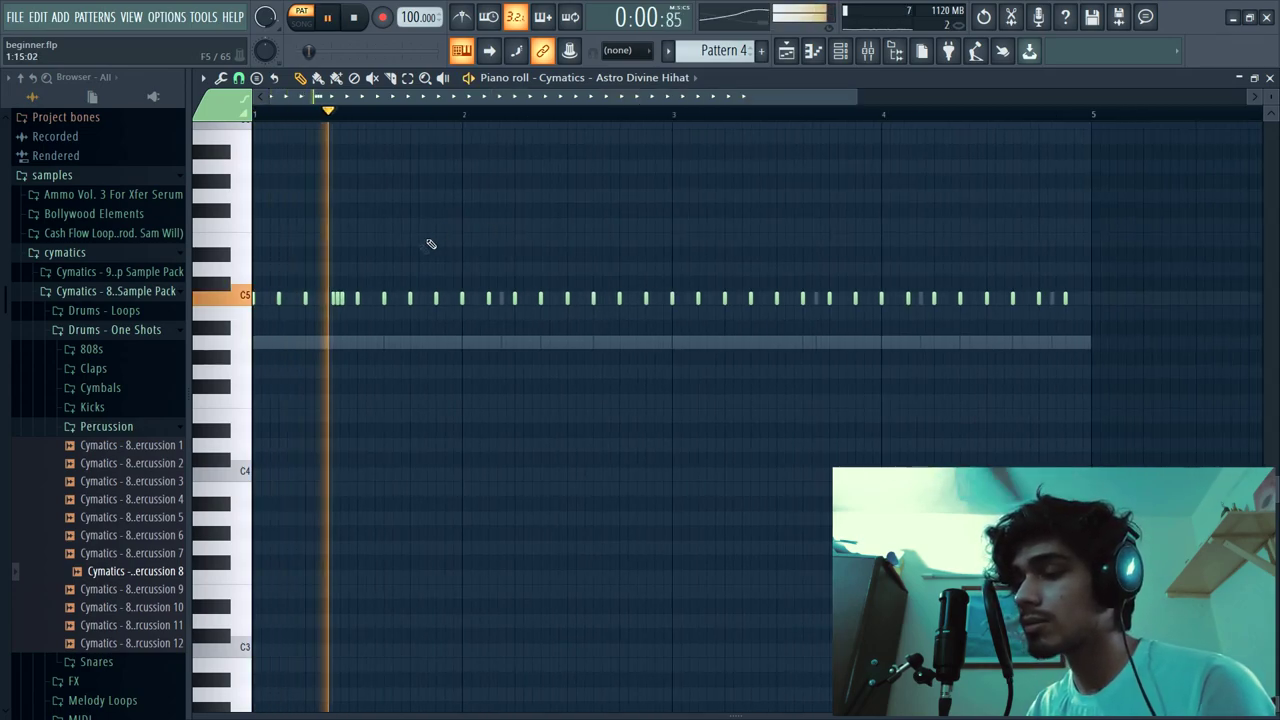
Chop the sixth hi-hat hit in bar 1 into a roll of three equal notes and play back the pattern.
{"action": "key", "text": "space"}
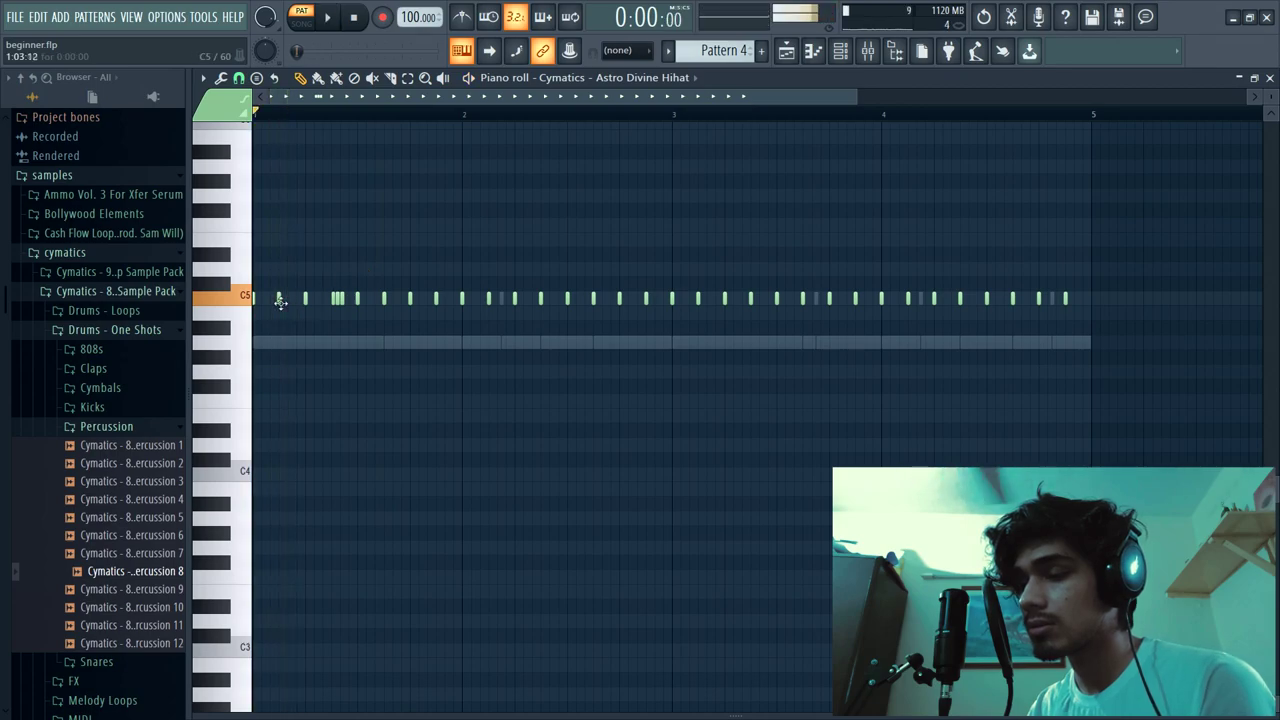
{"action": "scroll", "coordinate": [280, 300], "scroll_direction": "up", "scroll_amount": 3}
{"action": "scroll", "coordinate": [300, 305], "scroll_direction": "down", "scroll_amount": 3}
{"action": "key", "text": "space"}
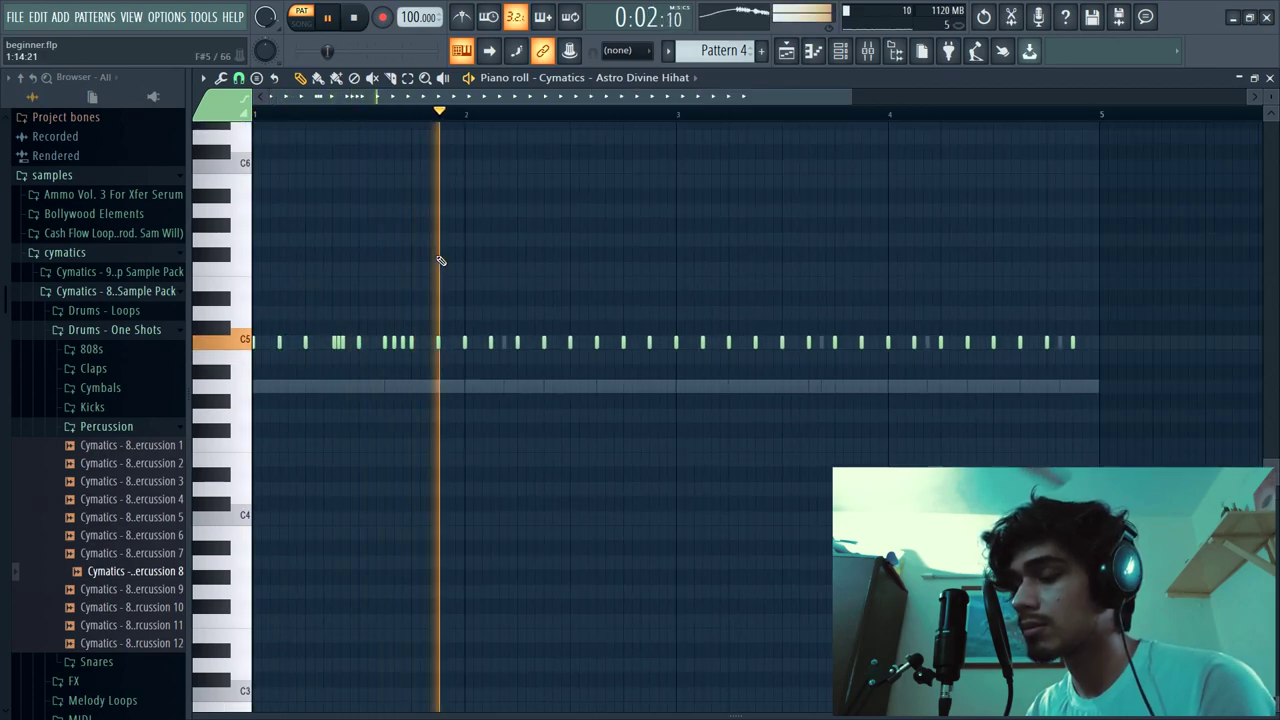
{"action": "key", "text": "space"}
{"action": "key", "text": "space"}
{"action": "scroll", "coordinate": [400, 186], "scroll_direction": "down", "scroll_amount": 2}
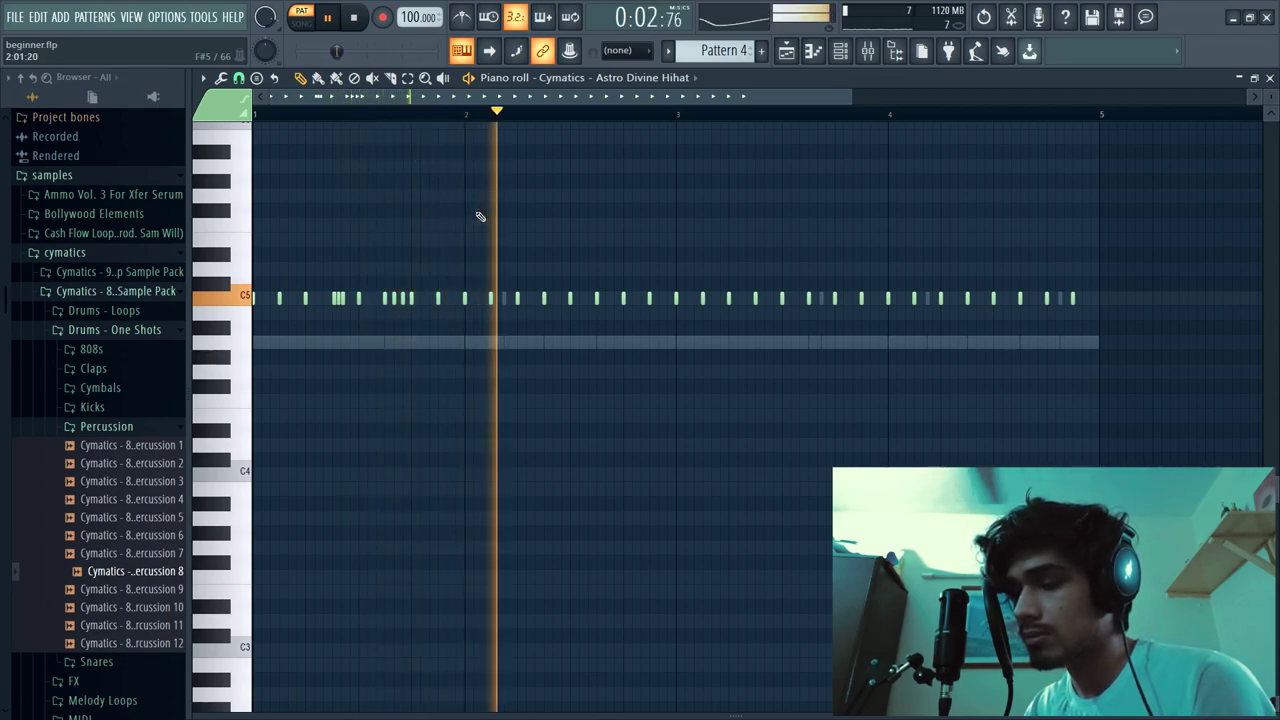
Add descending B4 and A#4 hi-hat notes after bar 2's fourth hit, place extra hits near the bar's end, and play back the result.
{"action": "key", "text": "space"}
{"action": "scroll", "coordinate": [582, 254], "scroll_direction": "up", "scroll_amount": 2}
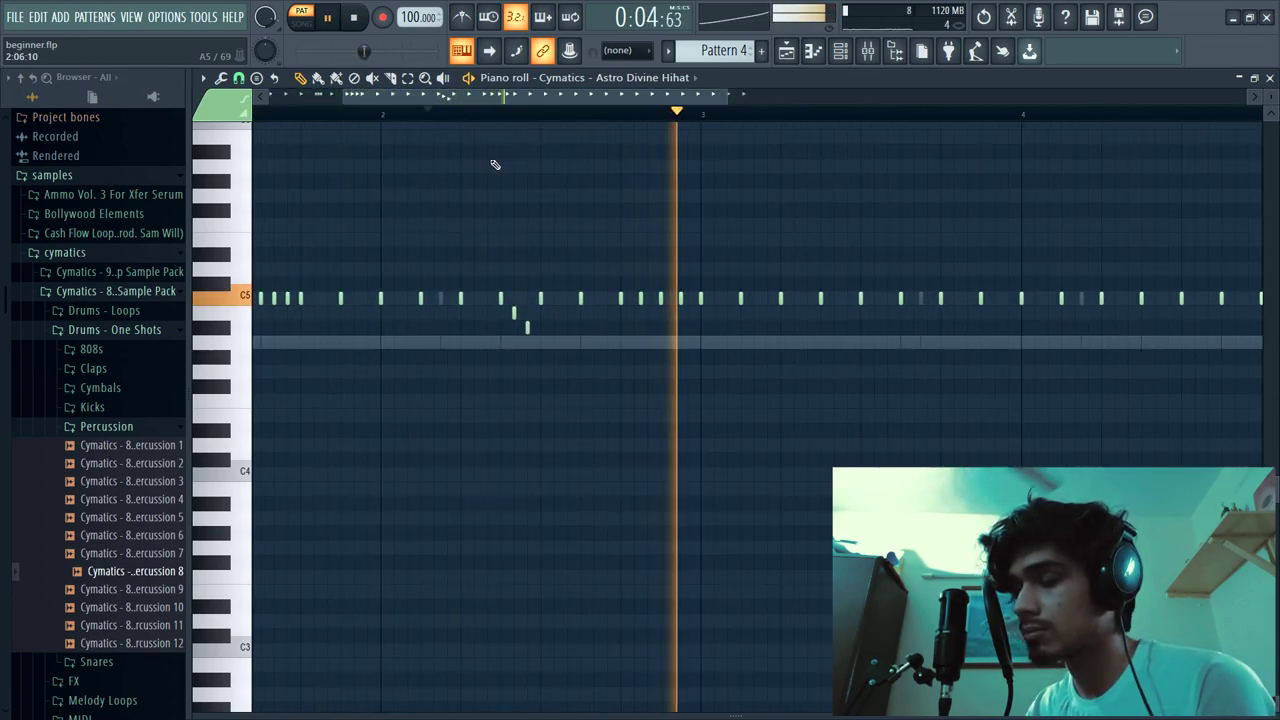
{"action": "scroll", "coordinate": [616, 179], "scroll_direction": "down", "scroll_amount": 2}
{"action": "left_click", "coordinate": [428, 113]}
{"action": "key", "text": "space"}
{"action": "key", "text": "space"}
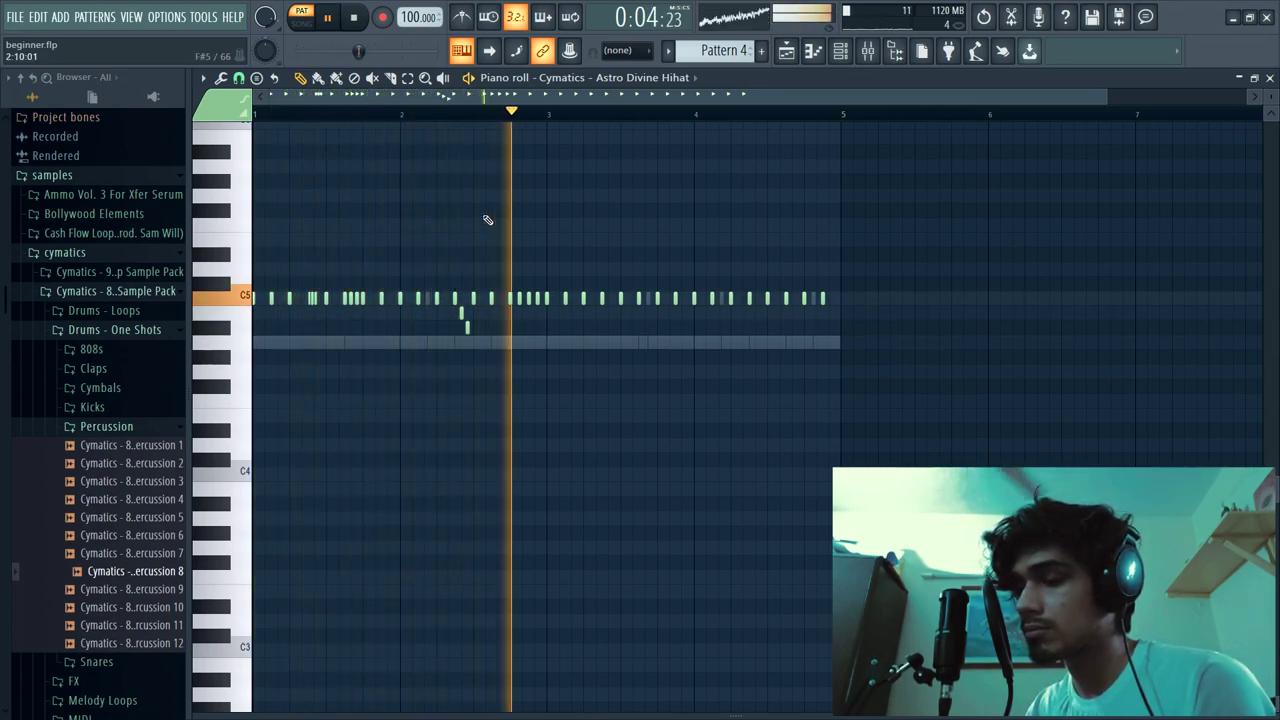
Chop the last hi-hat hit of bar 2 into a fast three-note roll and delete all hi-hat notes in bars 3 and 4.
{"action": "key", "text": "space"}
{"action": "scroll", "coordinate": [619, 300], "scroll_direction": "up", "scroll_amount": 2}
{"action": "scroll", "coordinate": [619, 300], "scroll_direction": "down", "scroll_amount": 1}
{"action": "left_click_drag", "start_coordinate": [614, 303], "coordinate": [910, 298]}
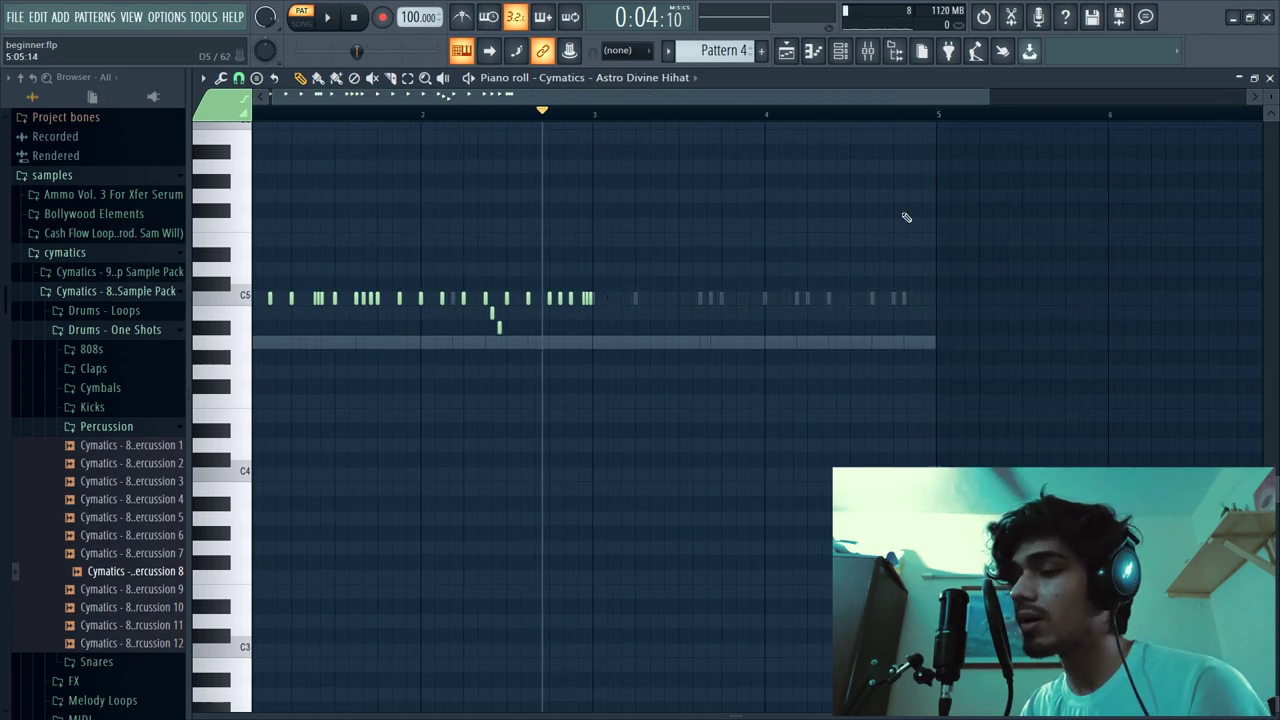
Select the hi-hat notes of bars 1 and 2 and duplicate them into bars 3 and 4.
{"action": "key", "text": "ctrl+a"}
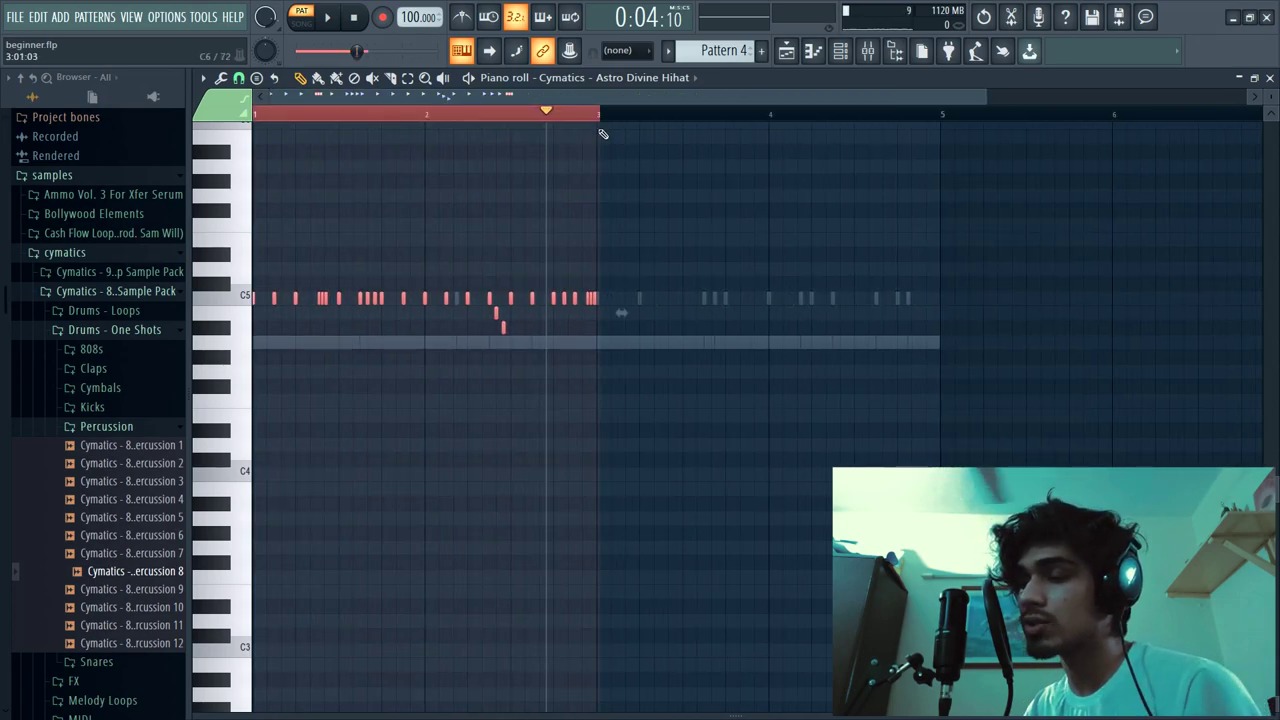
{"action": "left_click_drag", "start_coordinate": [601, 117], "coordinate": [6, 143]}
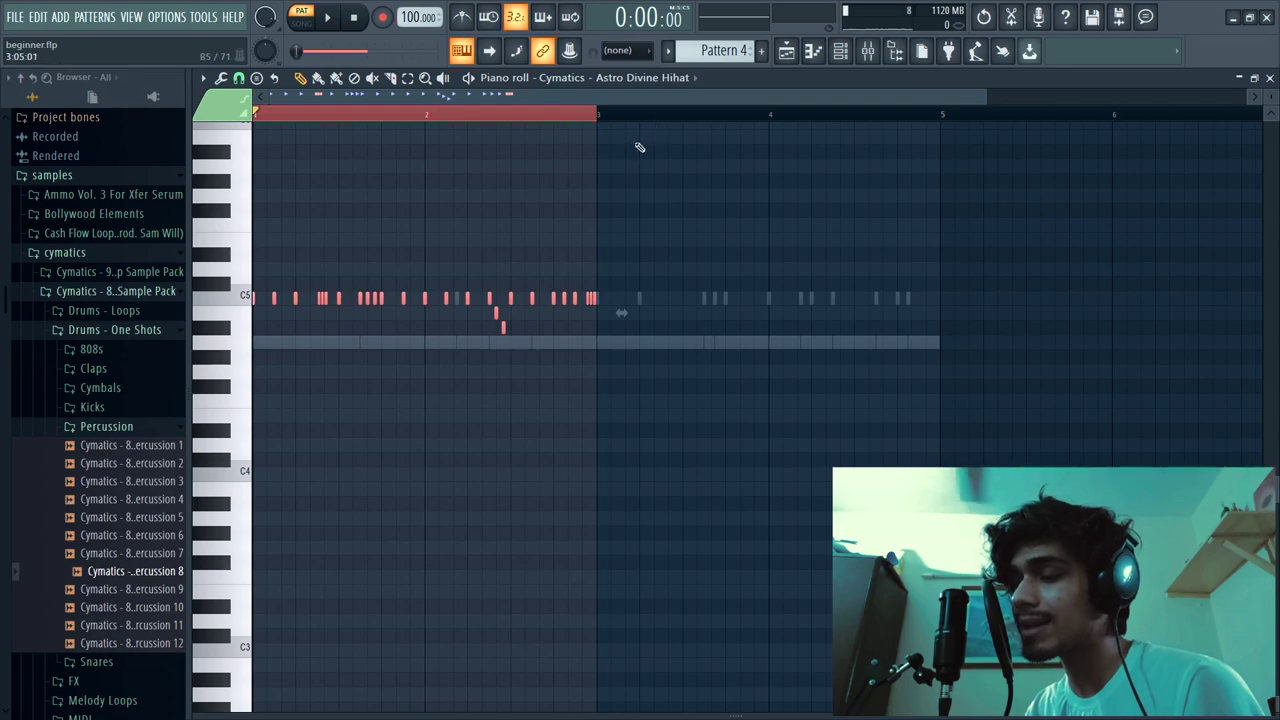
{"action": "scroll", "coordinate": [619, 158], "scroll_direction": "down", "scroll_amount": 1}
{"action": "scroll", "coordinate": [600, 229], "scroll_direction": "up", "scroll_amount": 3}
{"action": "scroll", "coordinate": [797, 174], "scroll_direction": "down", "scroll_amount": 4}
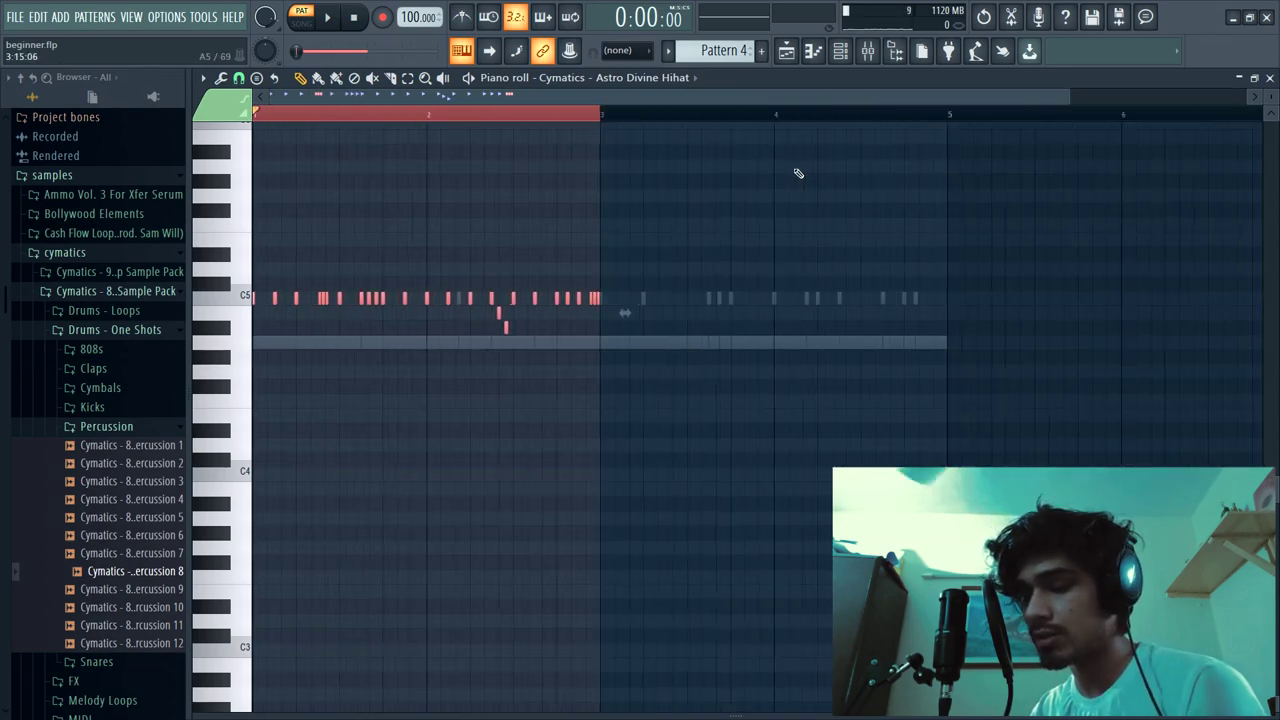
{"action": "key", "text": "ctrl+b"}
{"action": "left_click", "coordinate": [518, 112]}
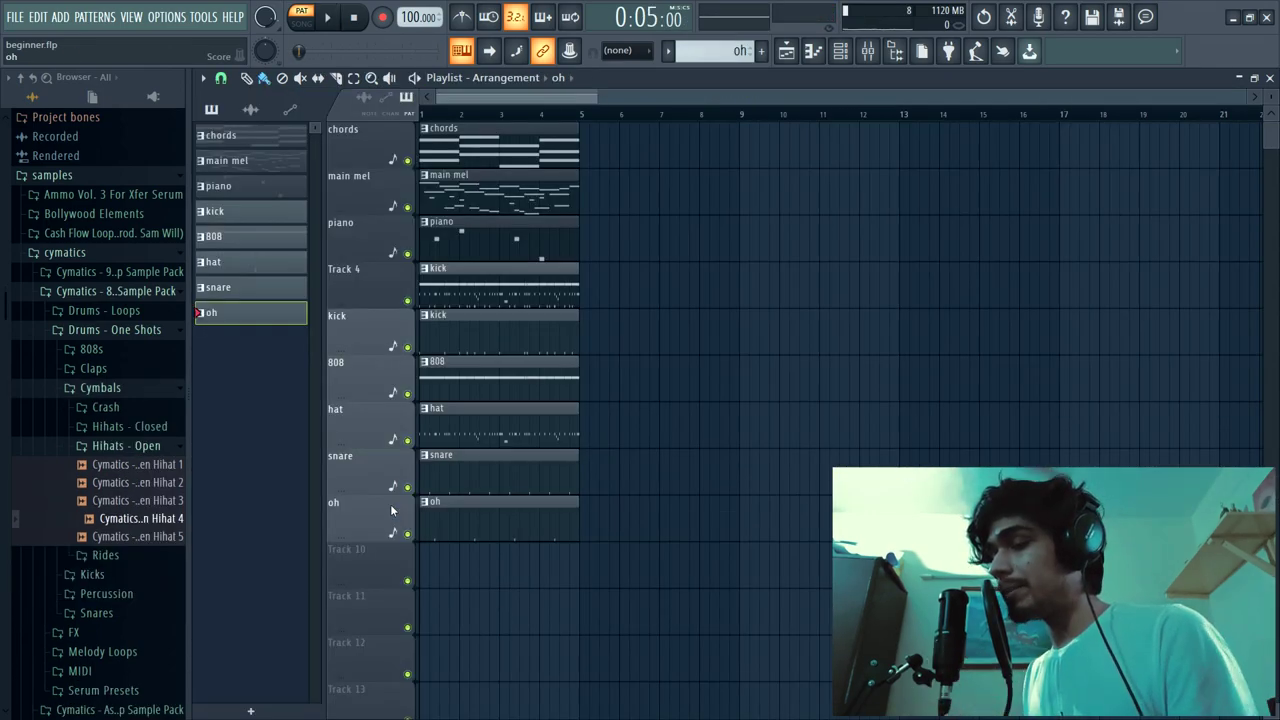
Undo the earlier clip duplications in the playlist and select all pattern clips in bars 1 to 4.
{"action": "key", "text": "ctrl+a"}
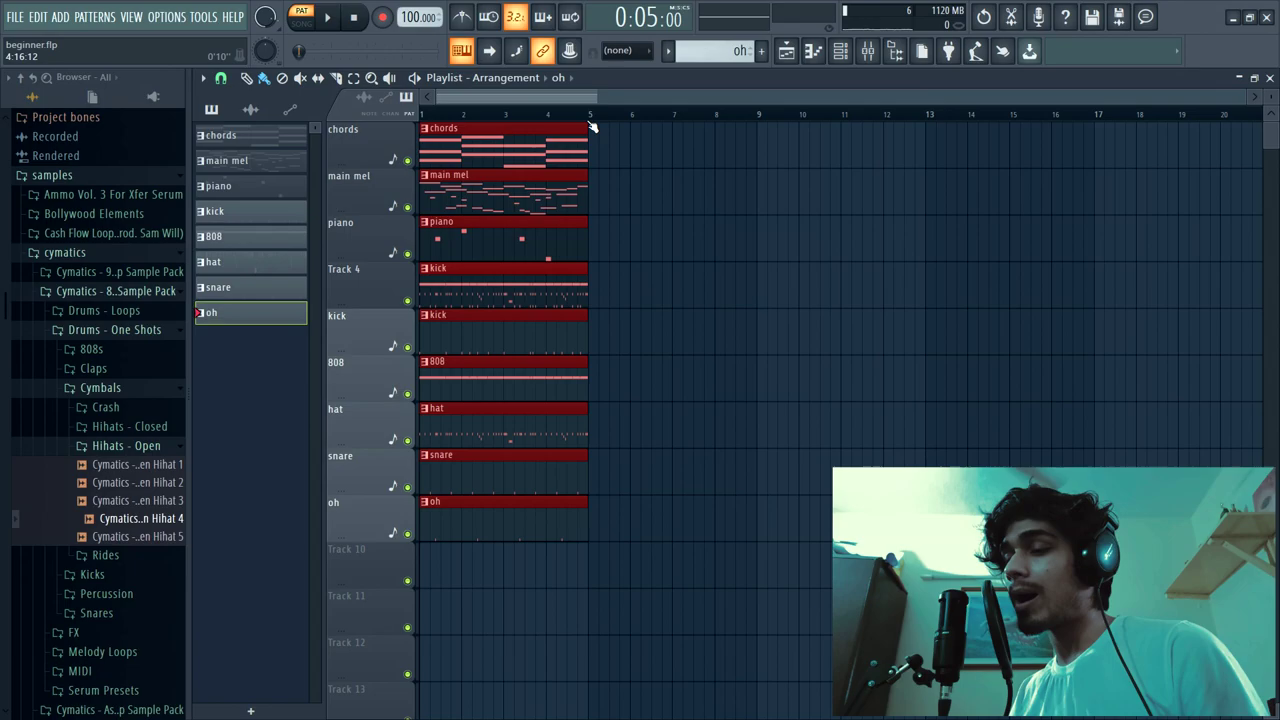
{"action": "left_click_drag", "start_coordinate": [586, 117], "coordinate": [266, 152]}
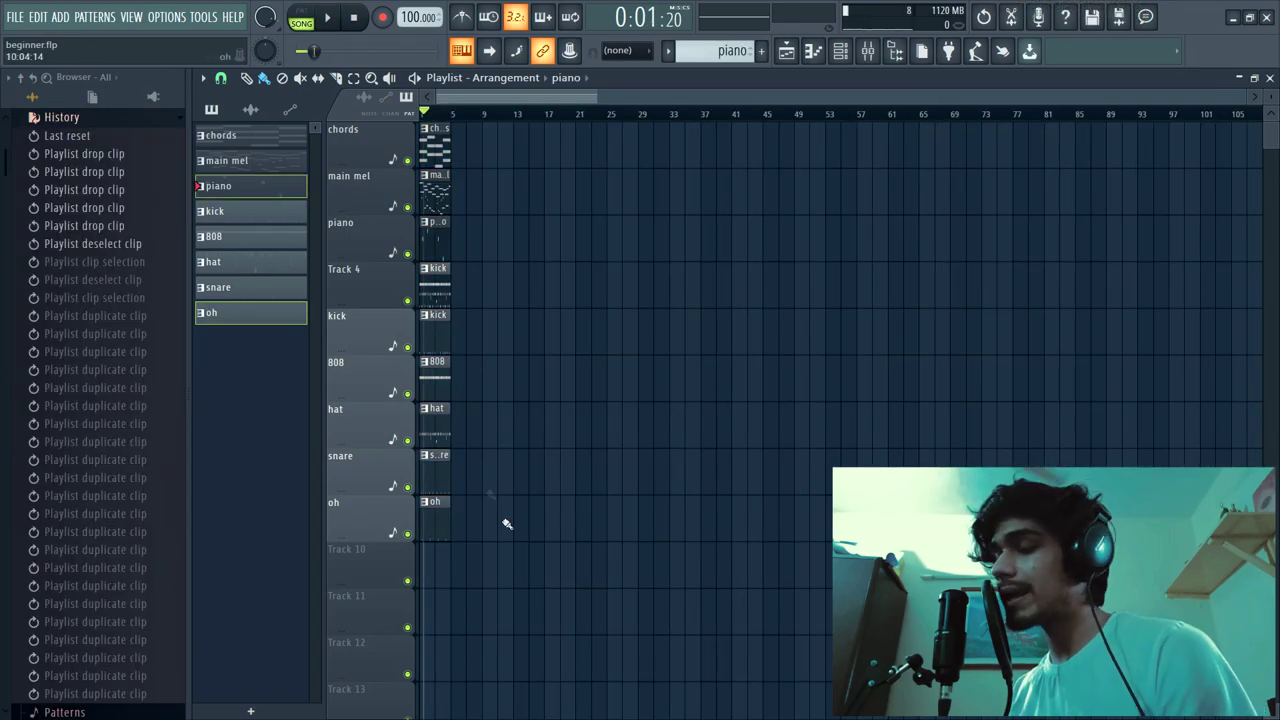
{"action": "key", "text": "ctrl+alt+z"}
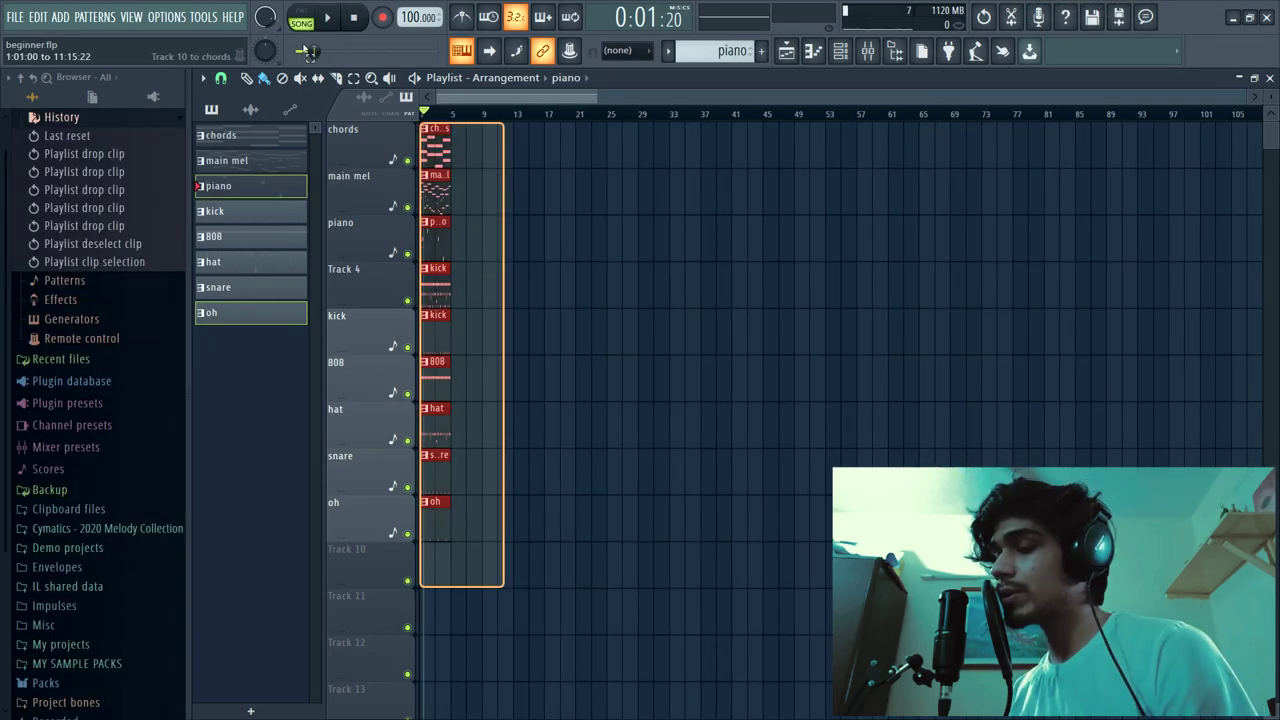
{"action": "left_click_drag", "start_coordinate": [573, 630], "coordinate": [424, 140], "text": "ctrl"}
{"action": "scroll", "coordinate": [503, 220], "scroll_direction": "up", "scroll_amount": 5}
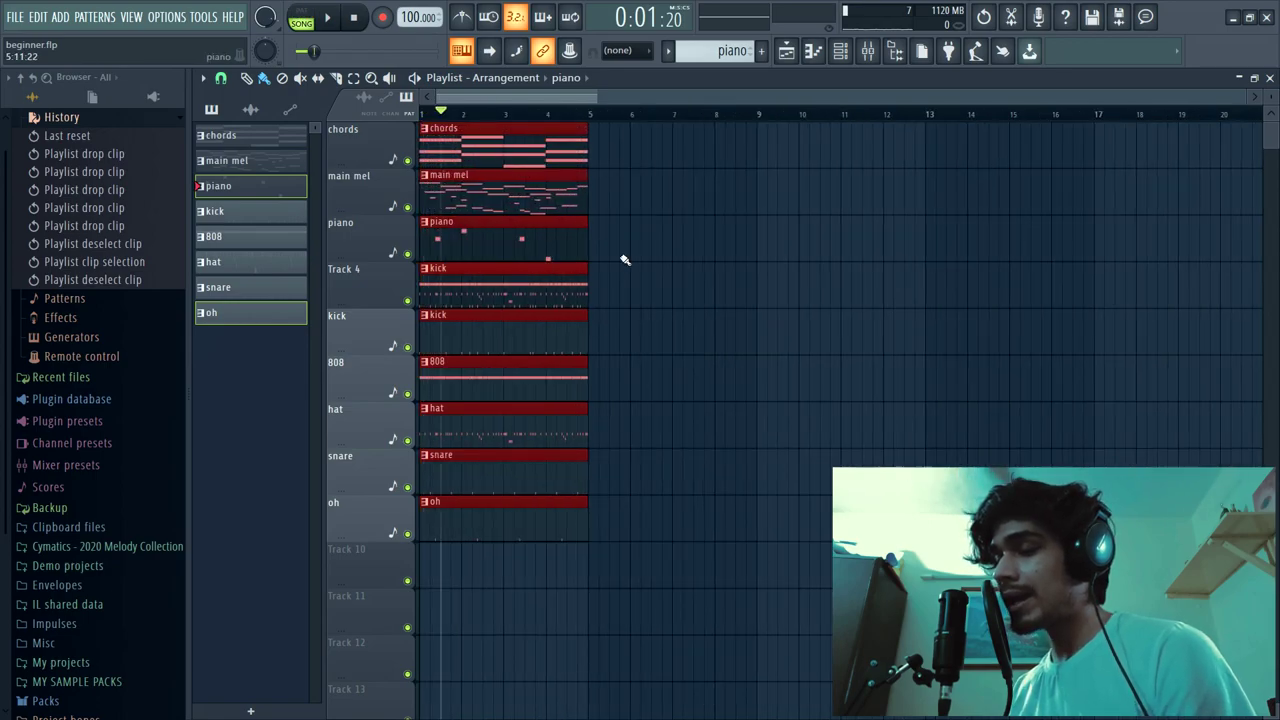
Duplicate the selected four-bar block of clips repeatedly until the arrangement reaches bar 85, checking the song time at its end.
{"action": "scroll", "coordinate": [625, 260], "scroll_direction": "down", "scroll_amount": 1}
{"action": "key", "text": "ctrl+b"}
{"action": "key", "text": "ctrl+b"}
{"action": "key", "text": "ctrl+b"}
{"action": "key", "text": "ctrl+b"}
{"action": "key", "text": "ctrl+b"}
{"action": "key", "text": "ctrl+b"}
{"action": "key", "text": "ctrl+b"}
{"action": "key", "text": "ctrl+b"}
{"action": "key", "text": "ctrl+b"}
{"action": "key", "text": "ctrl+b"}
{"action": "key", "text": "ctrl+b"}
{"action": "key", "text": "ctrl+b"}
{"action": "key", "text": "ctrl+b"}
{"action": "key", "text": "ctrl+b"}
{"action": "key", "text": "ctrl+b"}
{"action": "key", "text": "ctrl+b"}
{"action": "key", "text": "ctrl+b"}
{"action": "key", "text": "ctrl+b"}
{"action": "key", "text": "ctrl+b"}
{"action": "key", "text": "ctrl+b"}
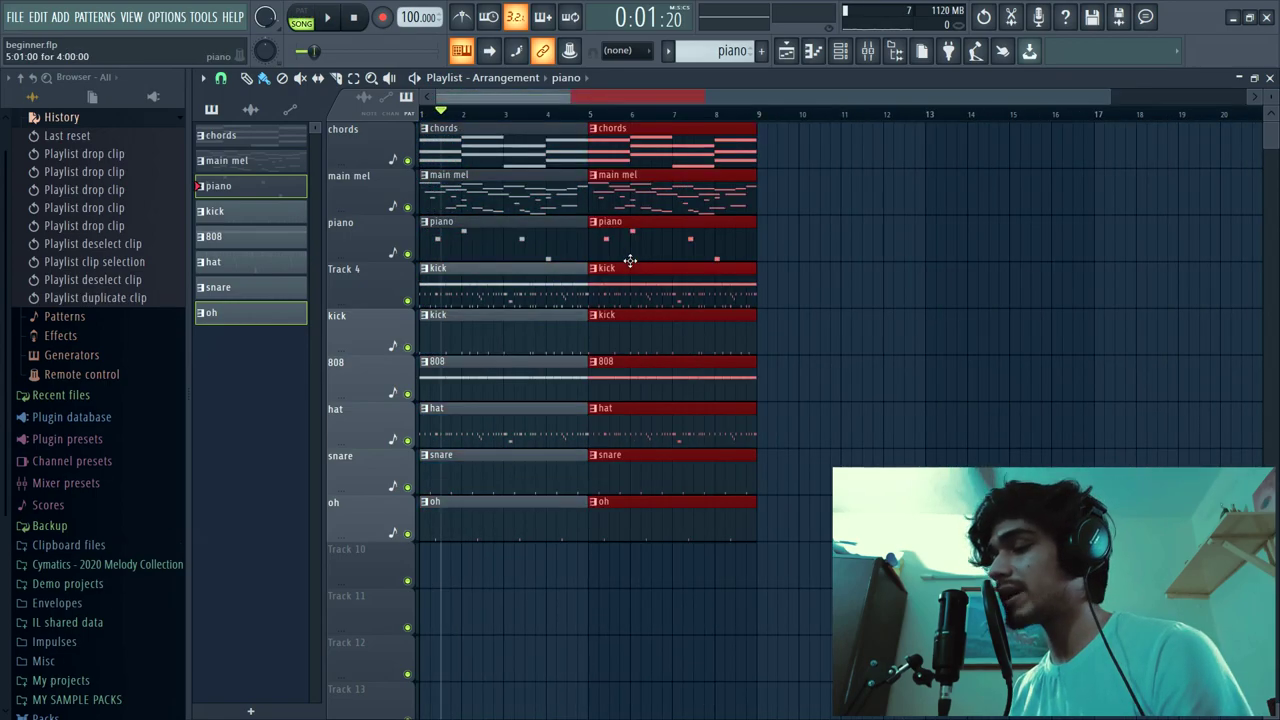
{"action": "left_click", "coordinate": [1137, 118]}
{"action": "left_click", "coordinate": [1140, 113]}
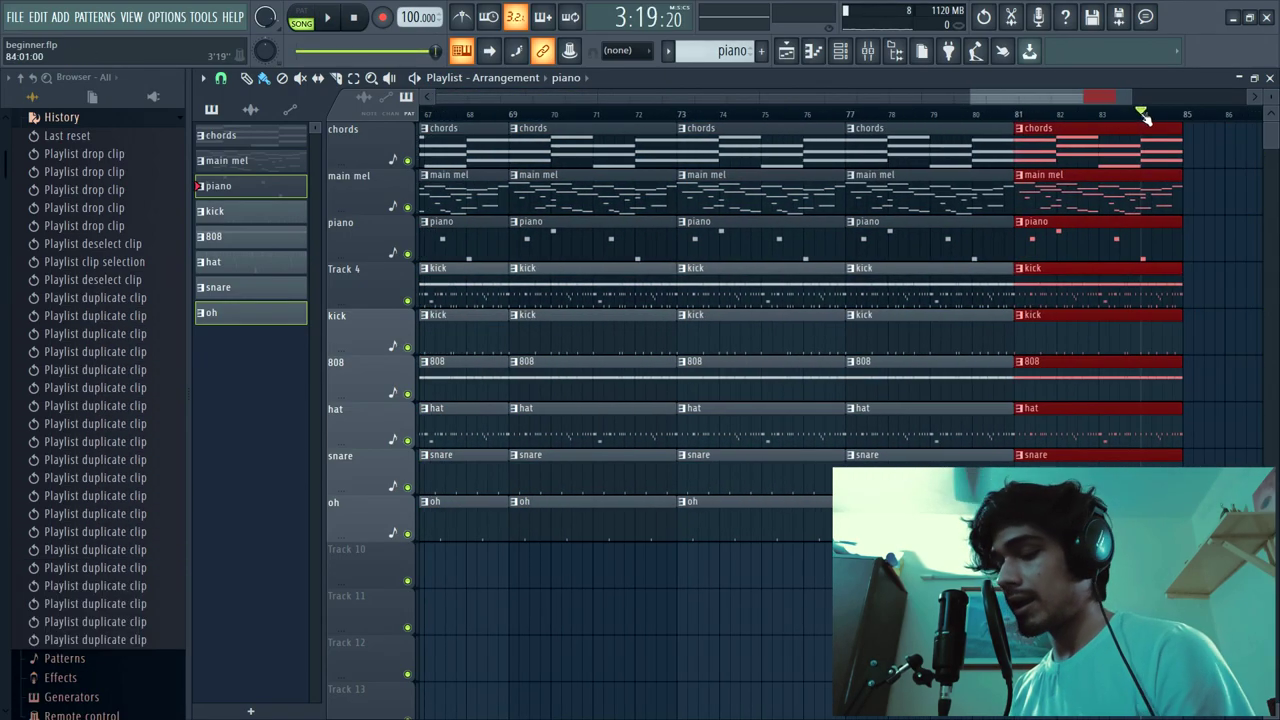
Undo the last two clip duplications and check that the arrangement runs about three minutes, ending at bar 77.
{"action": "key", "text": "ctrl+z"}
{"action": "key", "text": "ctrl+z"}
{"action": "left_click_drag", "start_coordinate": [700, 116], "coordinate": [828, 117]}
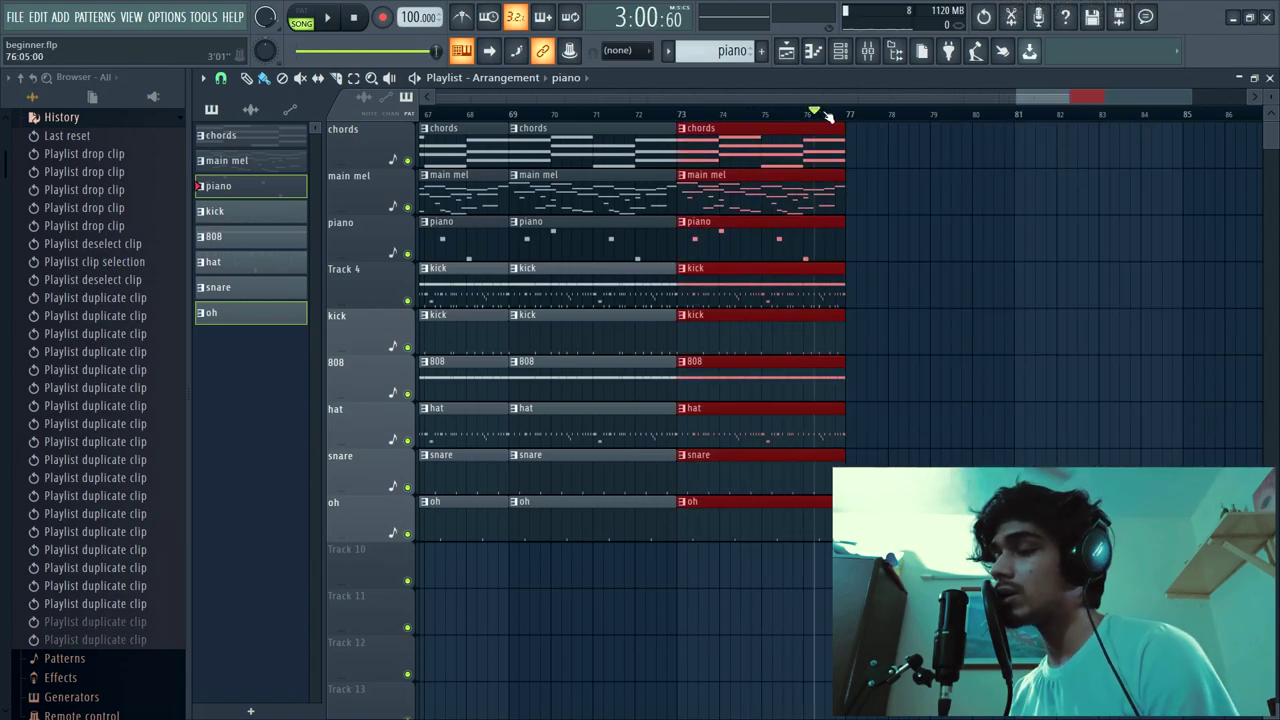
{"action": "scroll", "coordinate": [708, 264], "scroll_direction": "down", "scroll_amount": 4}
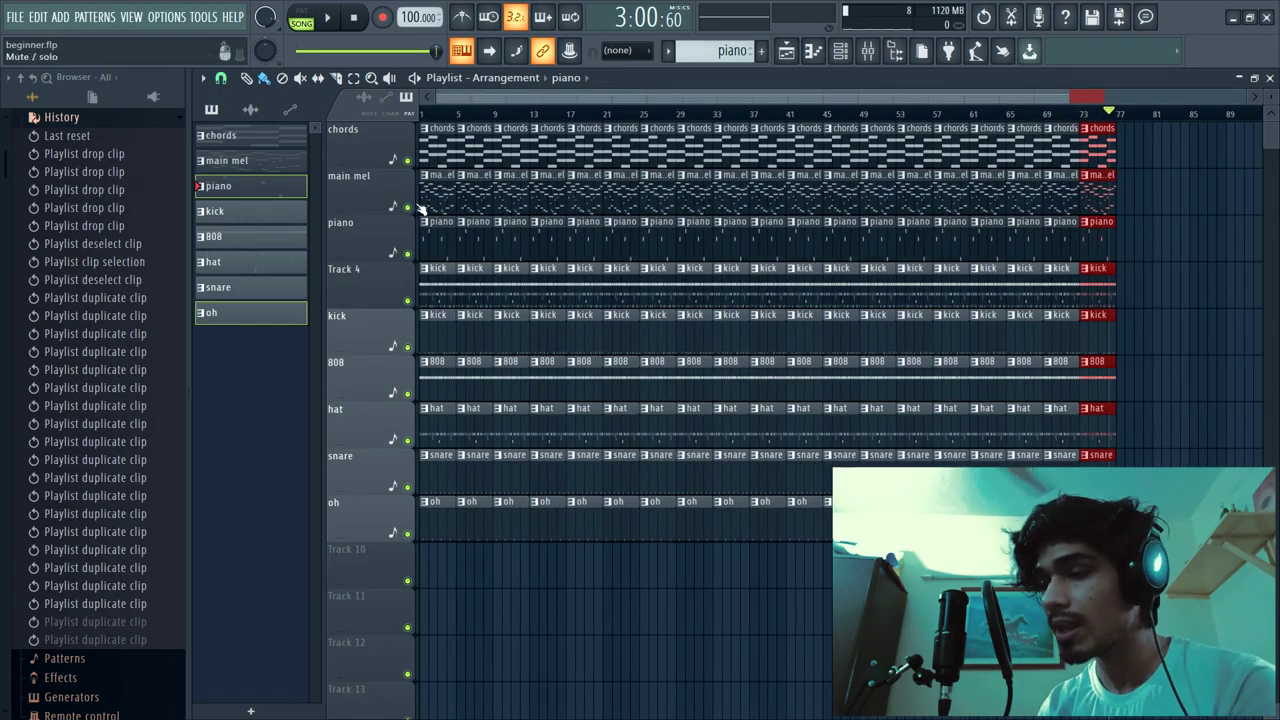
Delete every clip except the chords from bars 1 to 8 and mark bars 1 to 4 as the opening section.
{"action": "scroll", "coordinate": [423, 208], "scroll_direction": "up", "scroll_amount": 3}
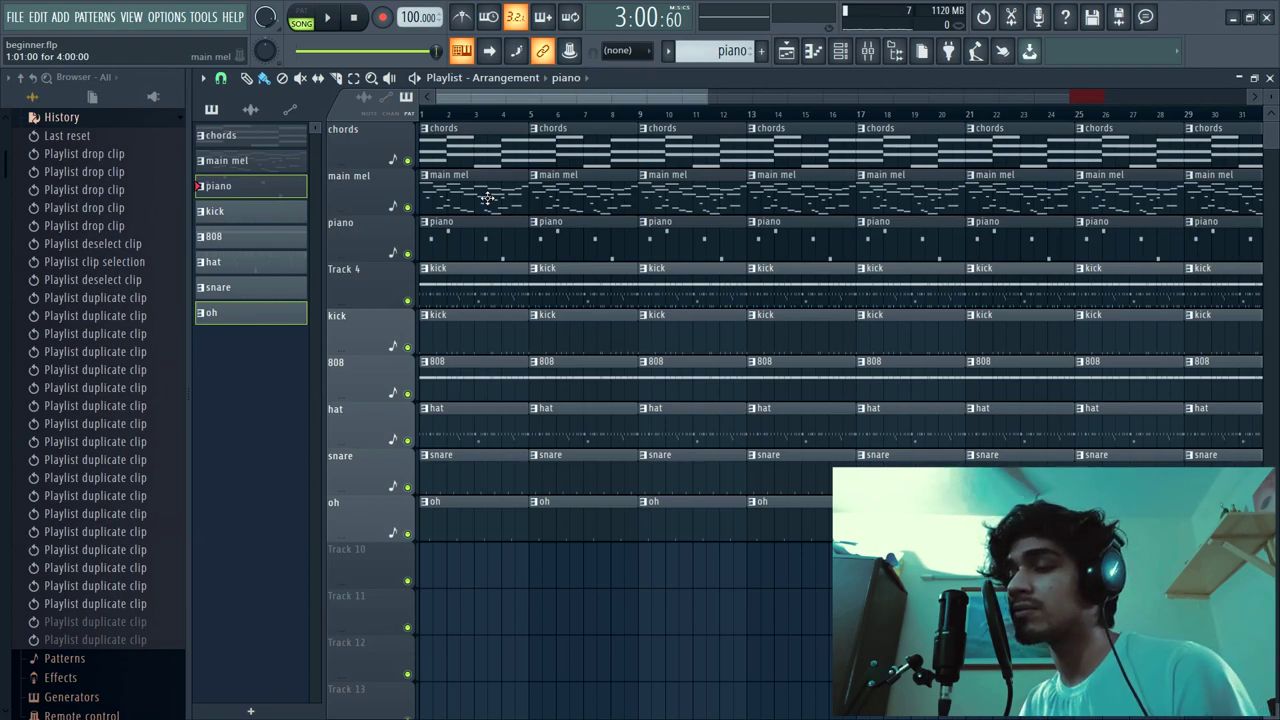
{"action": "mouse_move", "coordinate": [487, 198]}
{"action": "left_mouse_down"}
{"action": "mouse_move", "coordinate": [466, 494]}
{"action": "mouse_move", "coordinate": [519, 555]}
{"action": "mouse_move", "coordinate": [578, 492]}
{"action": "mouse_move", "coordinate": [592, 357]}
{"action": "mouse_move", "coordinate": [572, 203]}
{"action": "left_mouse_up"}
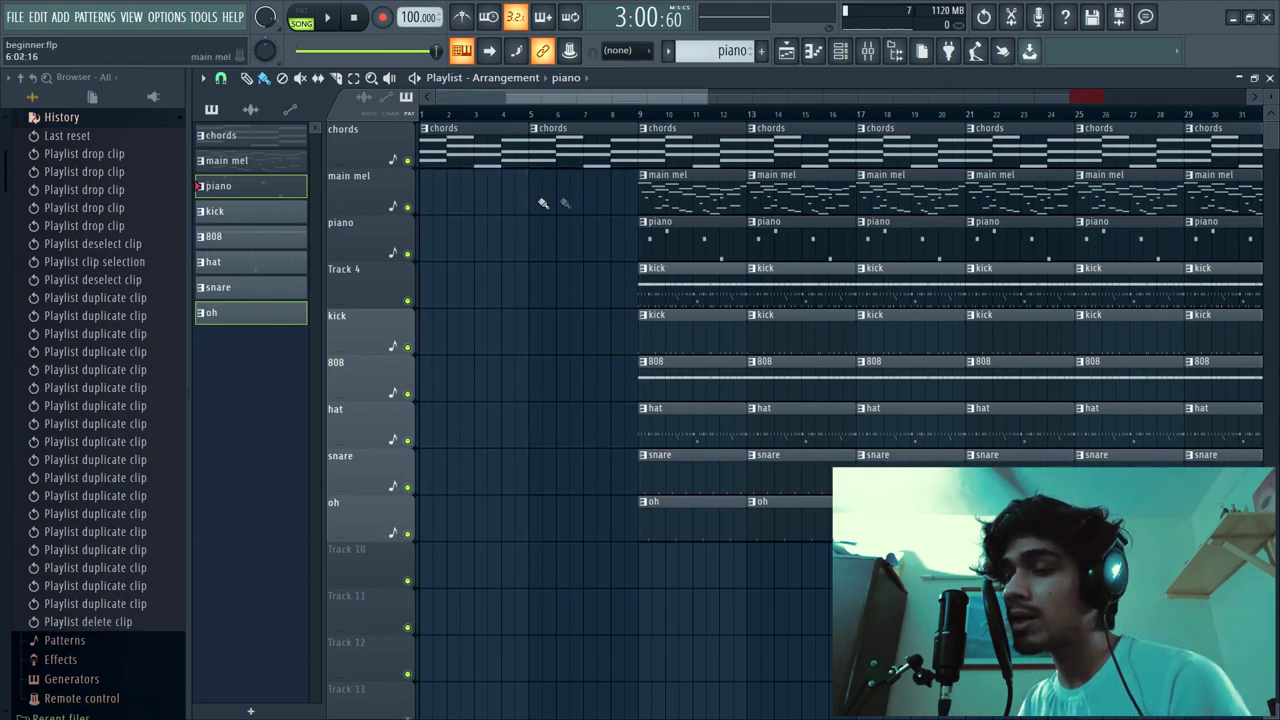
{"action": "mouse_move", "coordinate": [463, 114]}
{"action": "left_mouse_down"}
{"action": "mouse_move", "coordinate": [416, 116]}
{"action": "mouse_move", "coordinate": [509, 119]}
{"action": "left_mouse_up"}
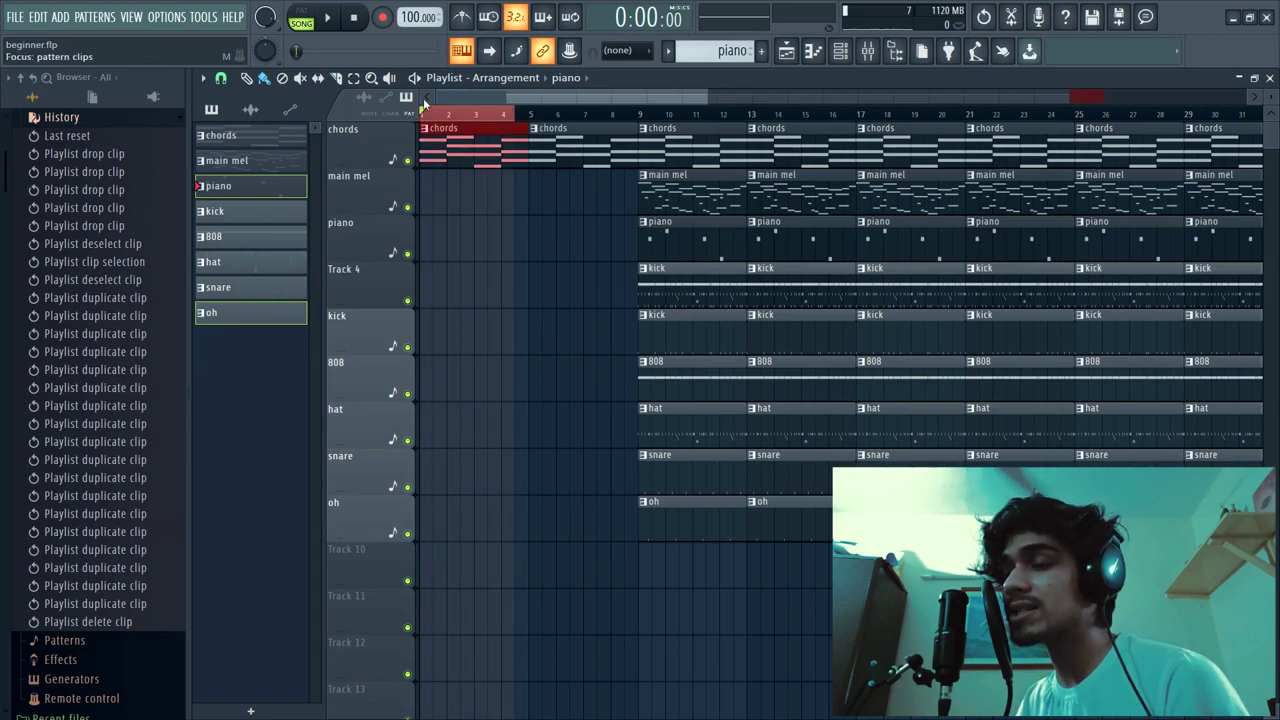
{"action": "left_click", "coordinate": [511, 120], "text": "ctrl"}
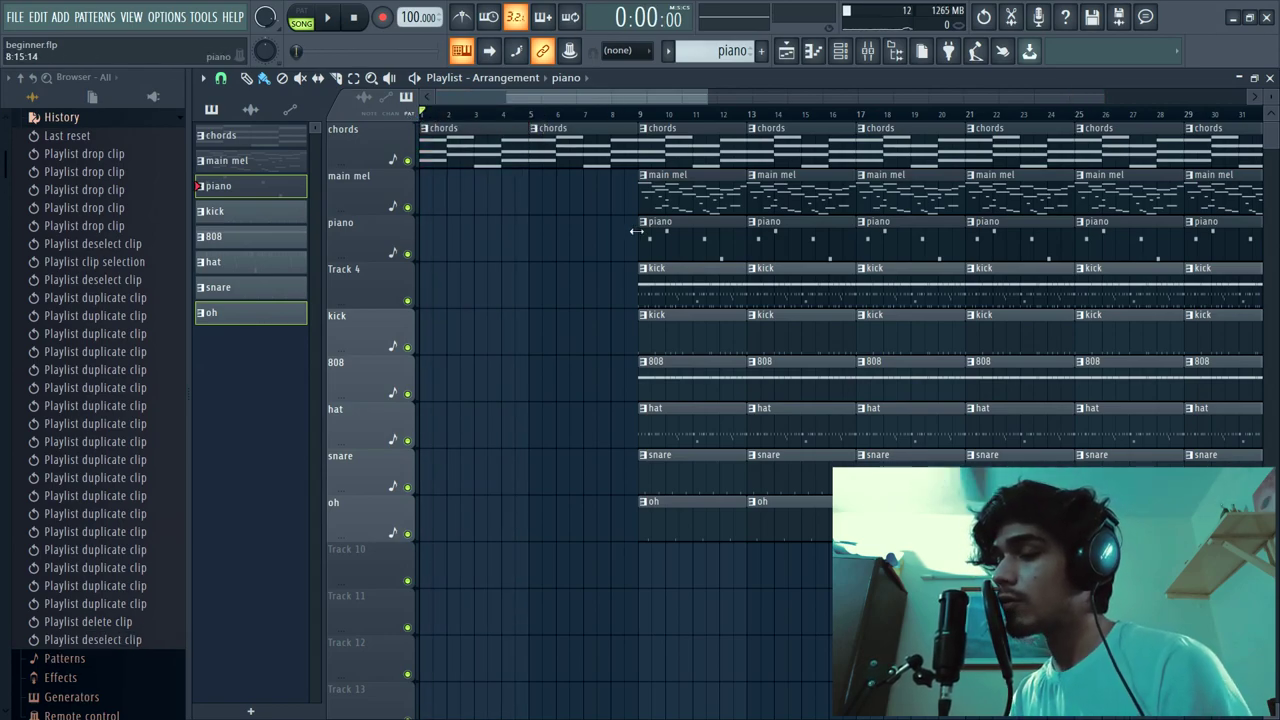
Copy a piano clip into bars 5 to 8 and mark out the eight-bar intro on the timeline.
{"action": "left_click_drag", "start_coordinate": [671, 251], "coordinate": [571, 249]}
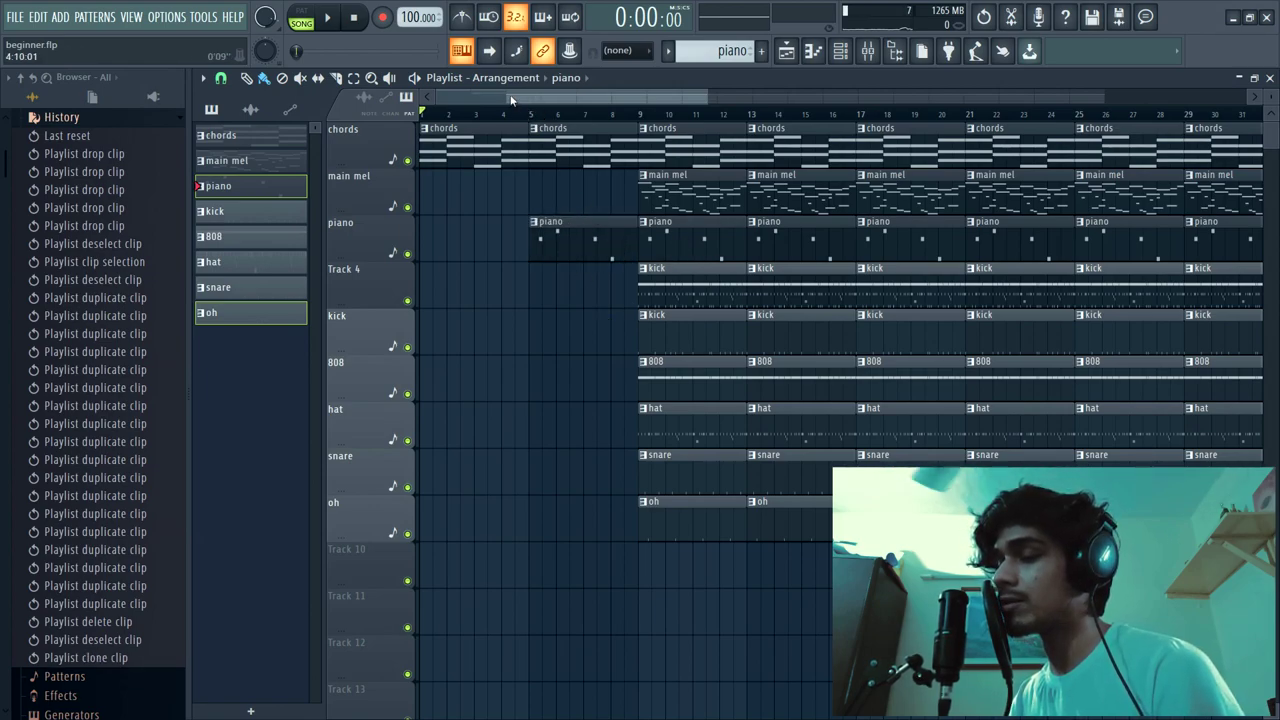
{"action": "left_click_drag", "start_coordinate": [535, 116], "coordinate": [583, 112]}
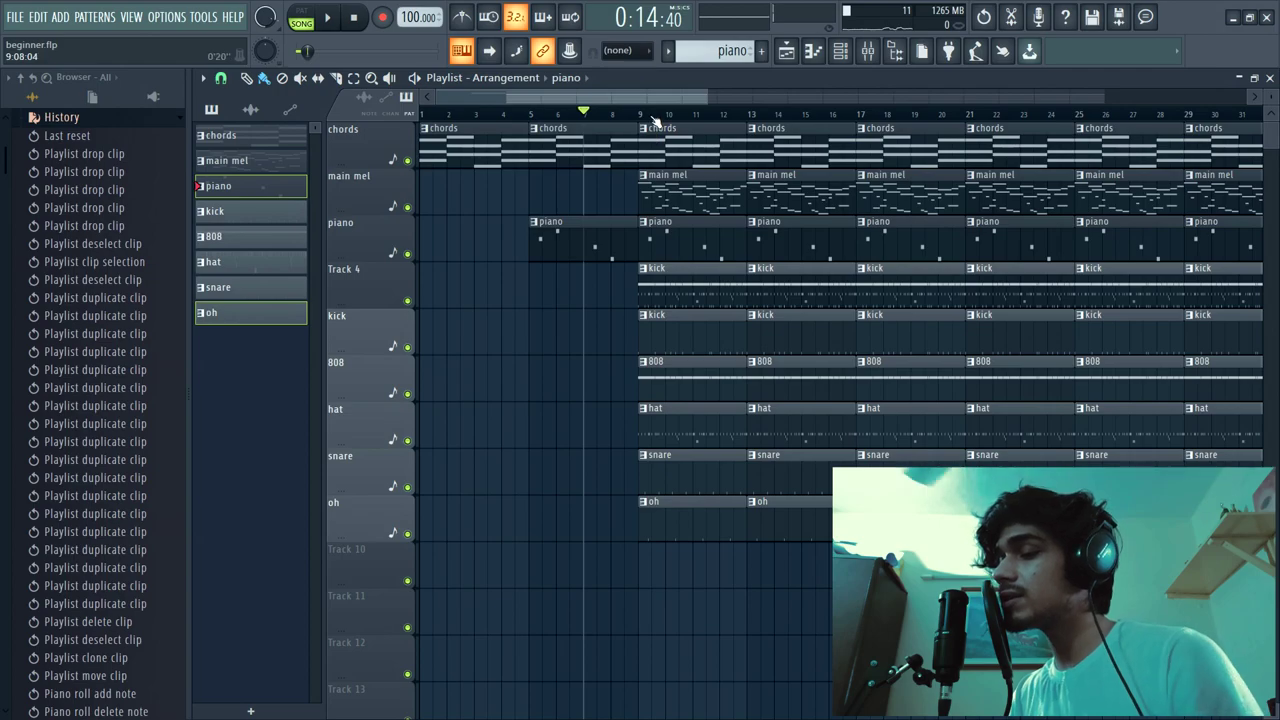
{"action": "left_click", "coordinate": [624, 115], "text": "ctrl"}
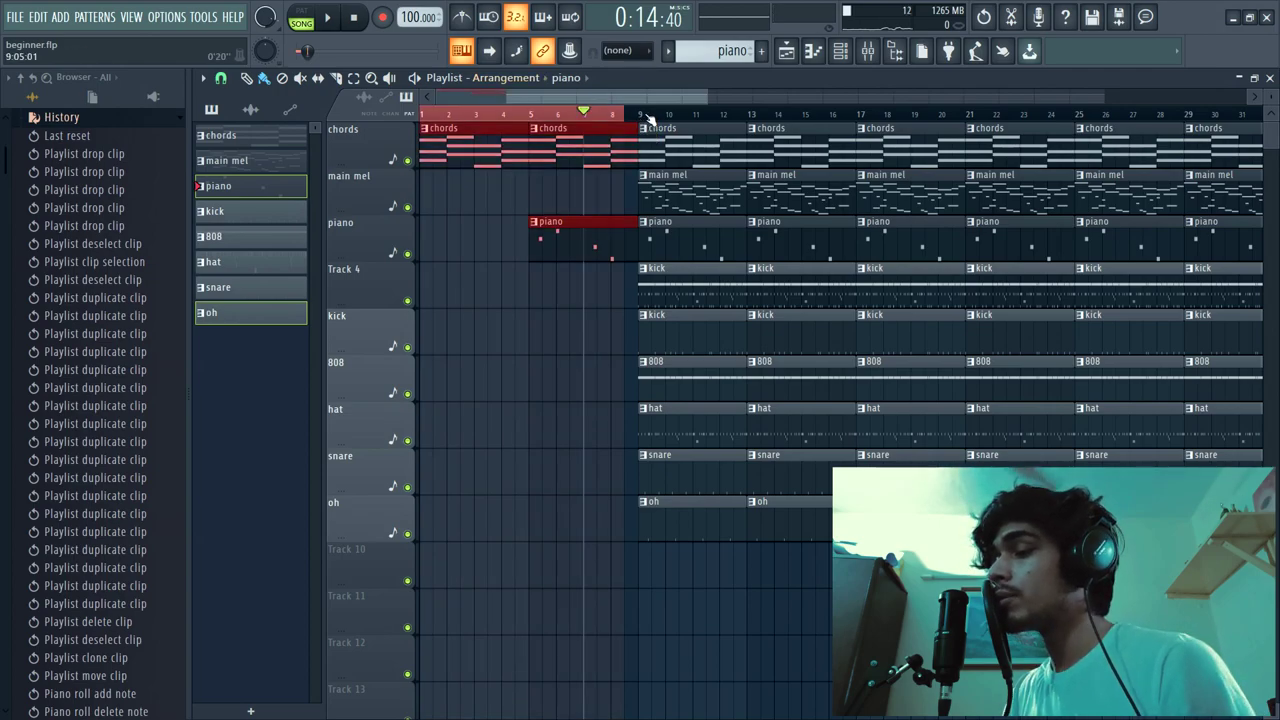
Replace the combined kick clips on Track 4 by moving the separate drum clips up one track, and mark out bars 9 to 16.
{"action": "double_click", "coordinate": [649, 117]}
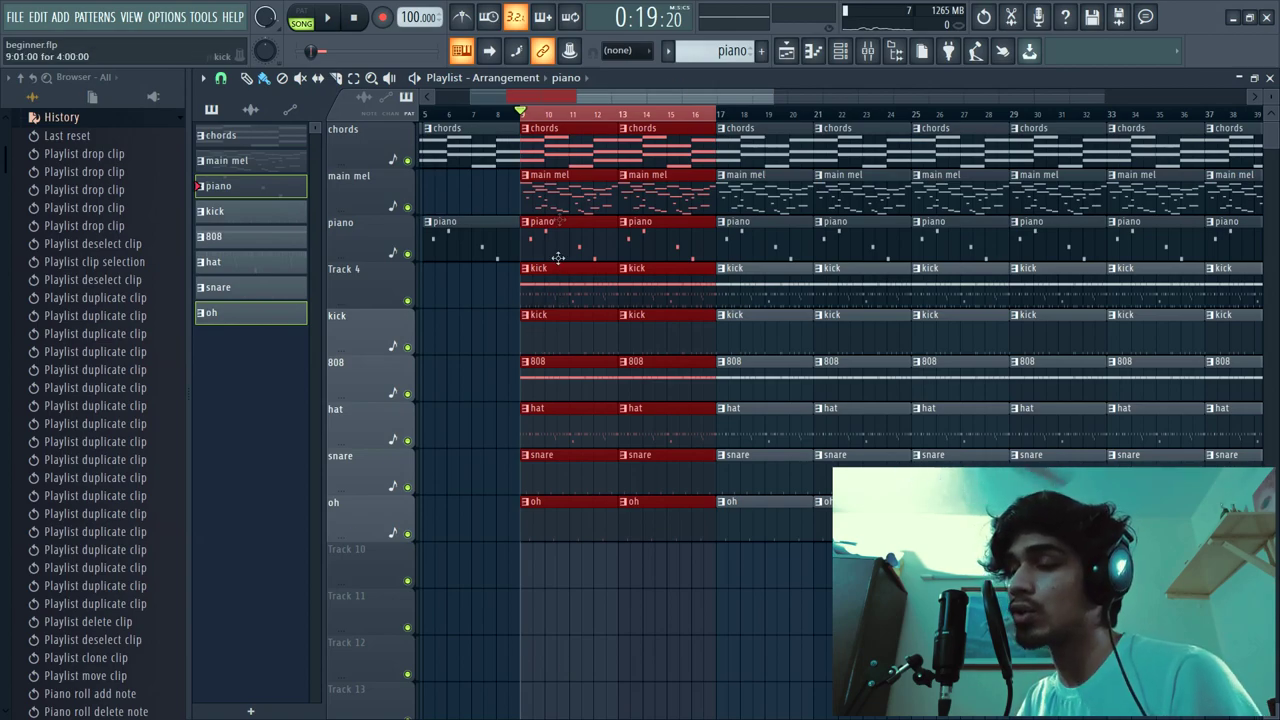
{"action": "left_click", "coordinate": [509, 113]}
{"action": "key", "text": "space"}
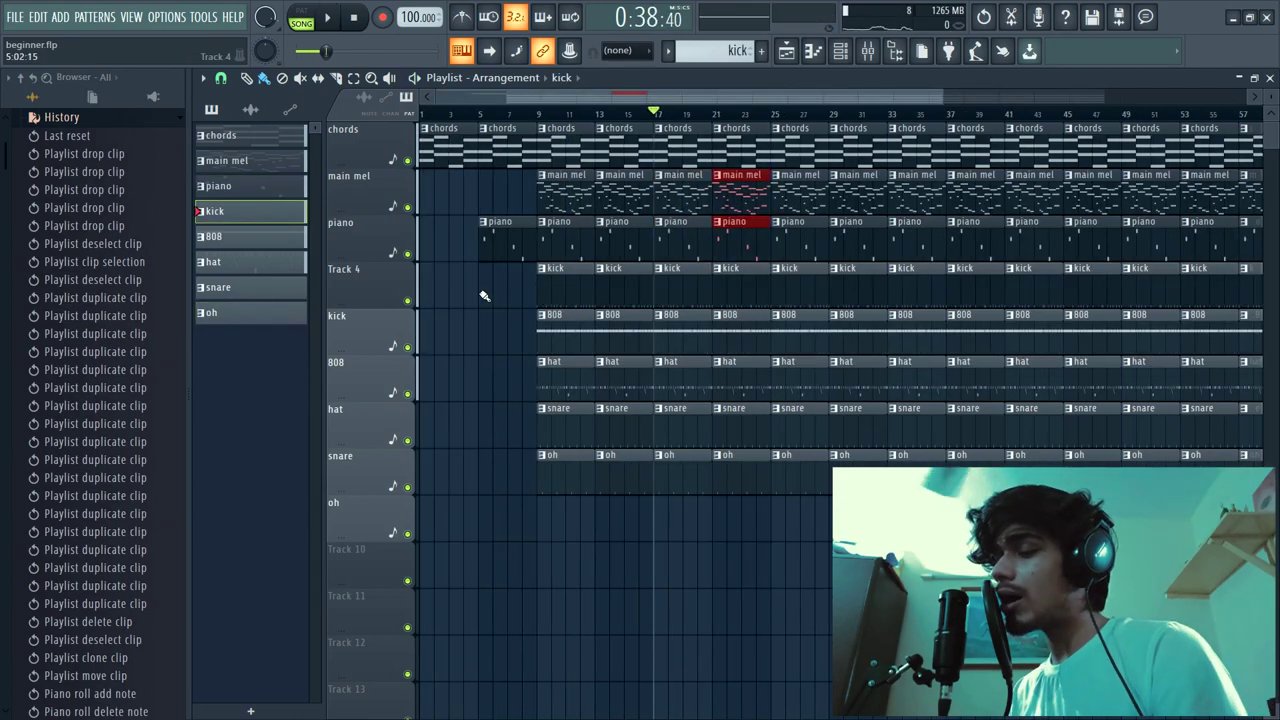
{"action": "left_click_drag", "start_coordinate": [537, 113], "coordinate": [652, 113]}
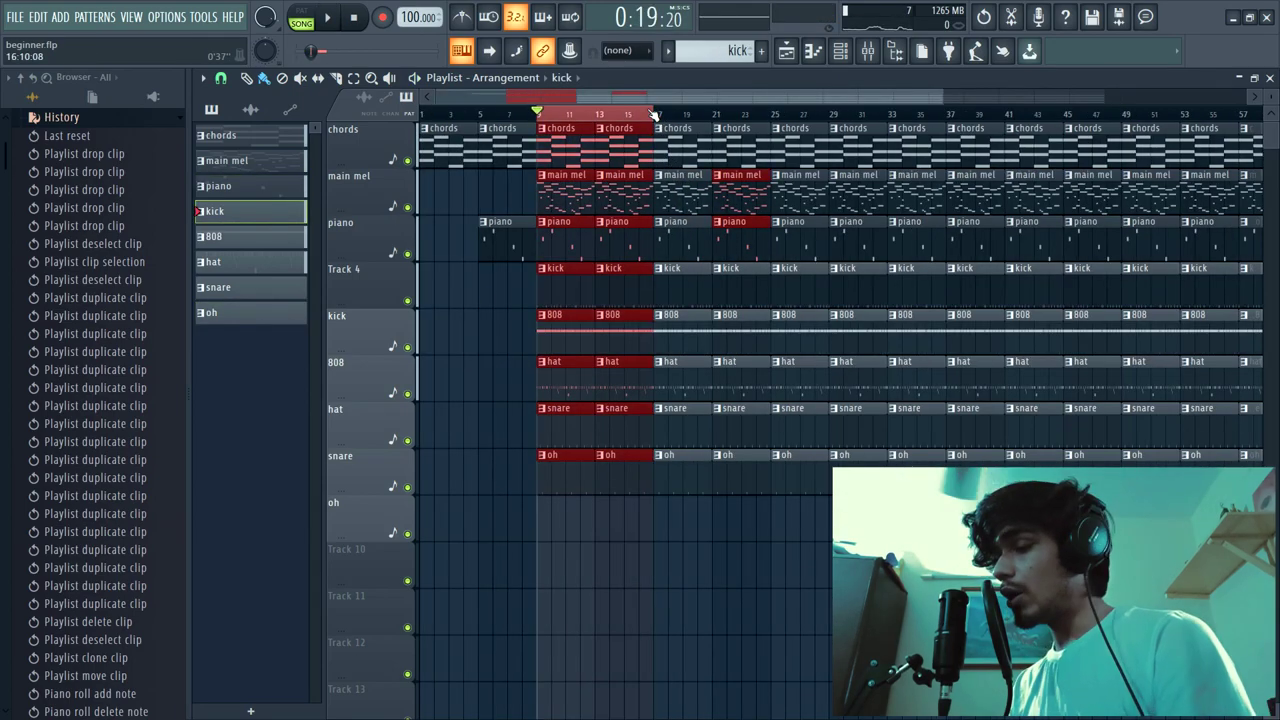
{"action": "key", "text": "ctrl+d"}
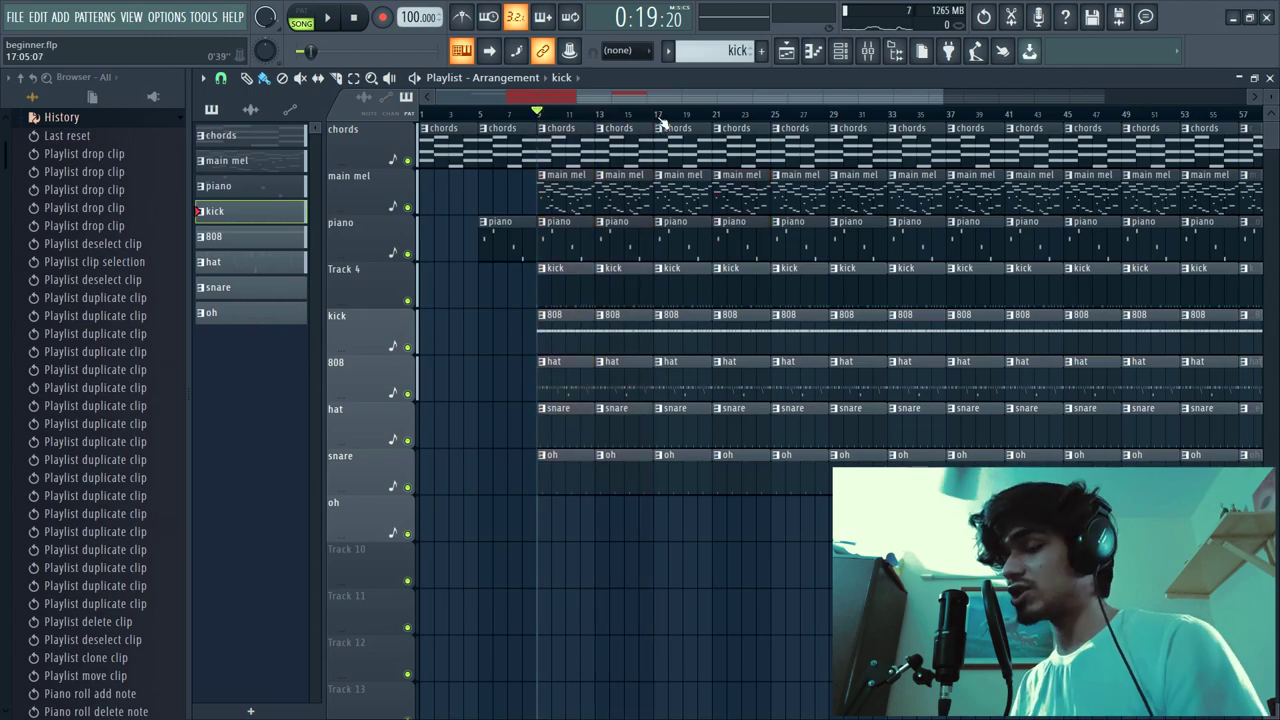
Delete the main mel and piano clips from bars 17 to 24.
{"action": "left_click_drag", "start_coordinate": [661, 119], "coordinate": [678, 193]}
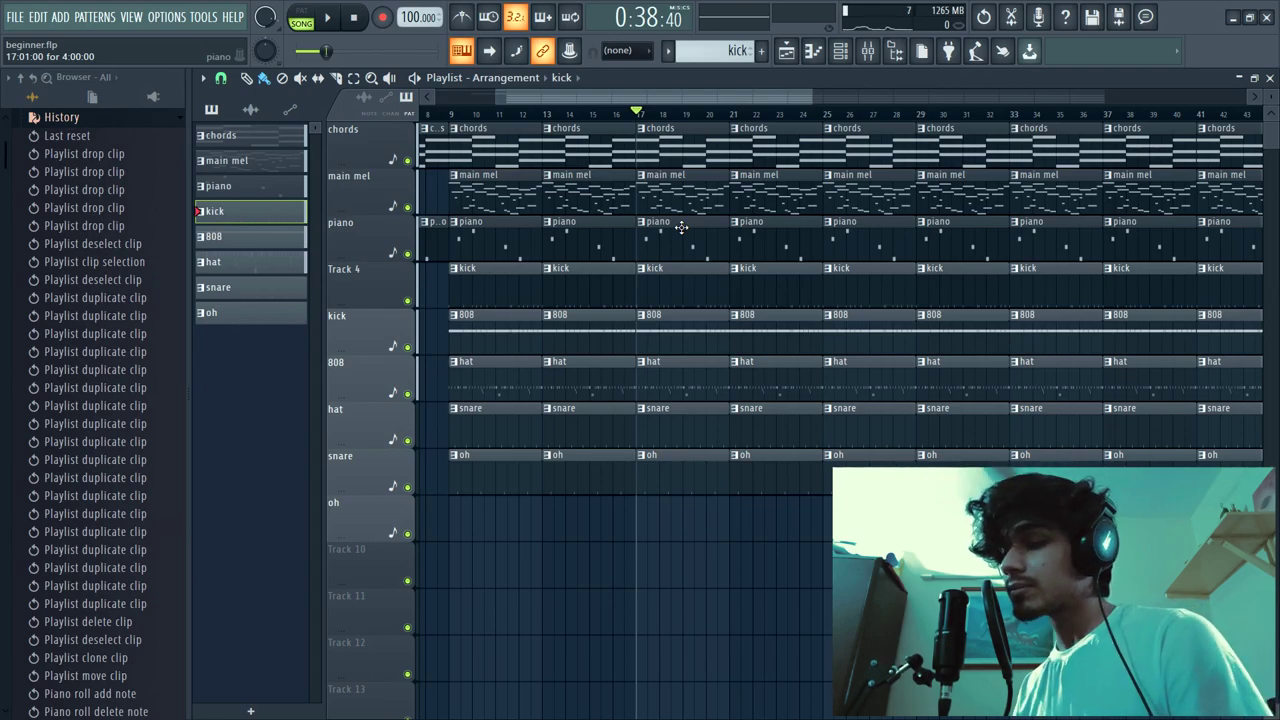
{"action": "right_click", "coordinate": [672, 192]}
{"action": "right_click", "coordinate": [737, 195]}
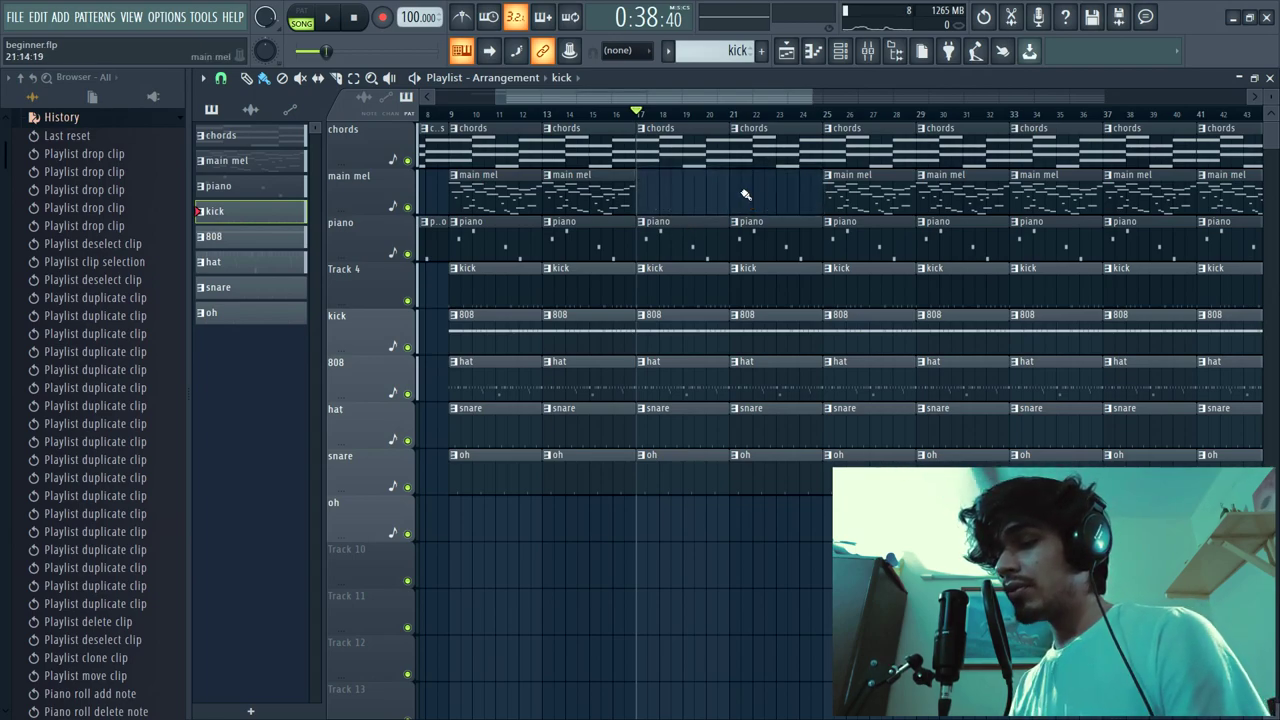
{"action": "right_click", "coordinate": [700, 224]}
{"action": "right_click", "coordinate": [786, 243]}
{"action": "scroll", "coordinate": [646, 114], "scroll_direction": "down", "scroll_amount": 1}
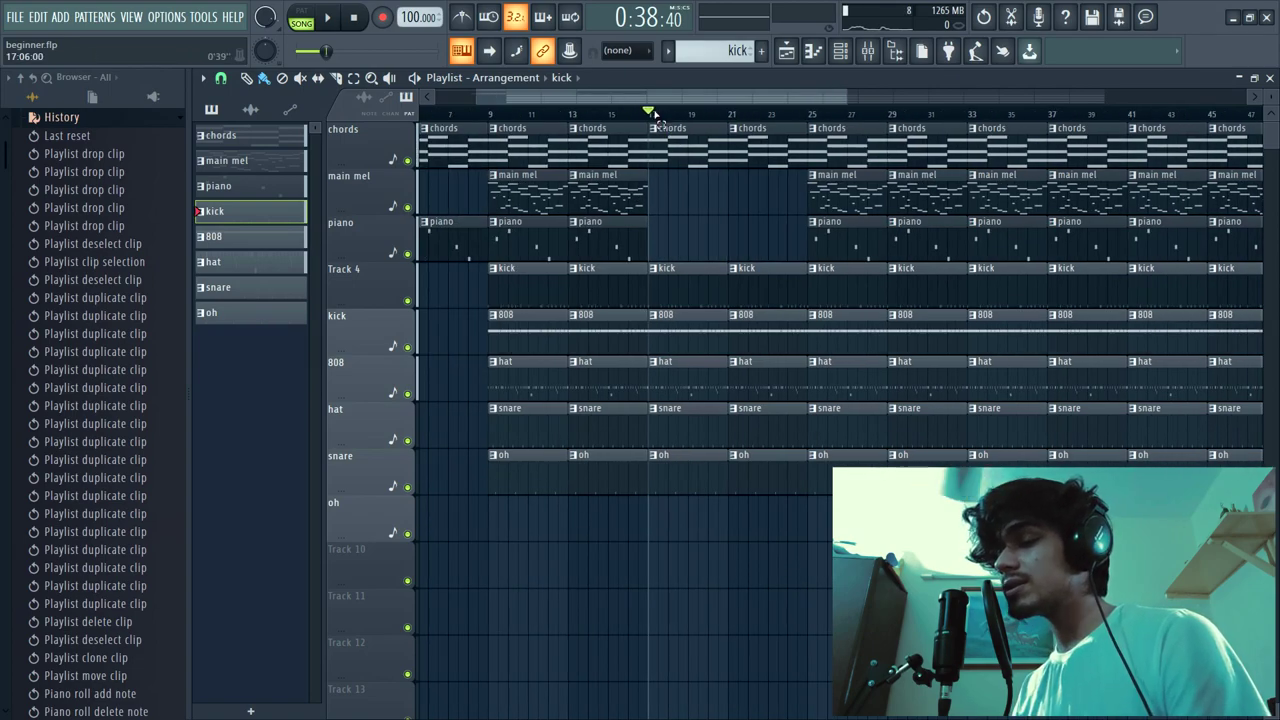
Select bars 17 to 24 on the timeline and play back the chords-and-drums section.
{"action": "left_click_drag", "start_coordinate": [652, 115], "coordinate": [806, 116]}
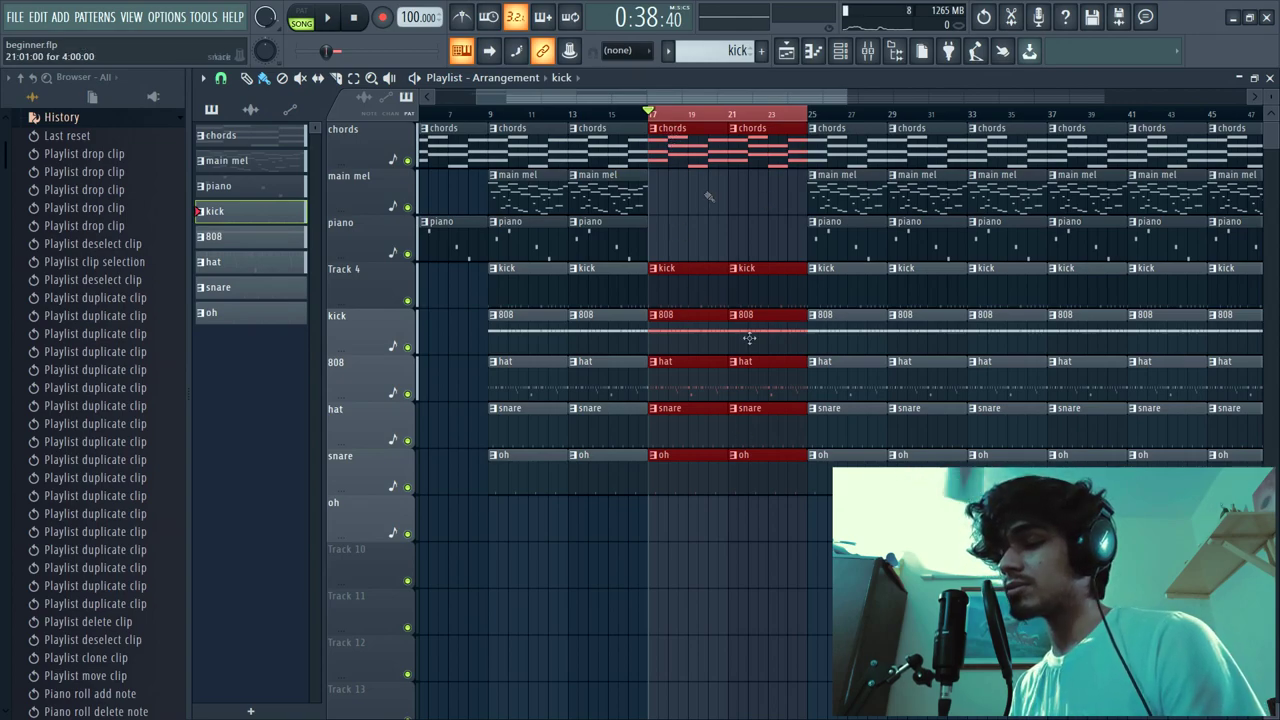
{"action": "key", "text": "space"}
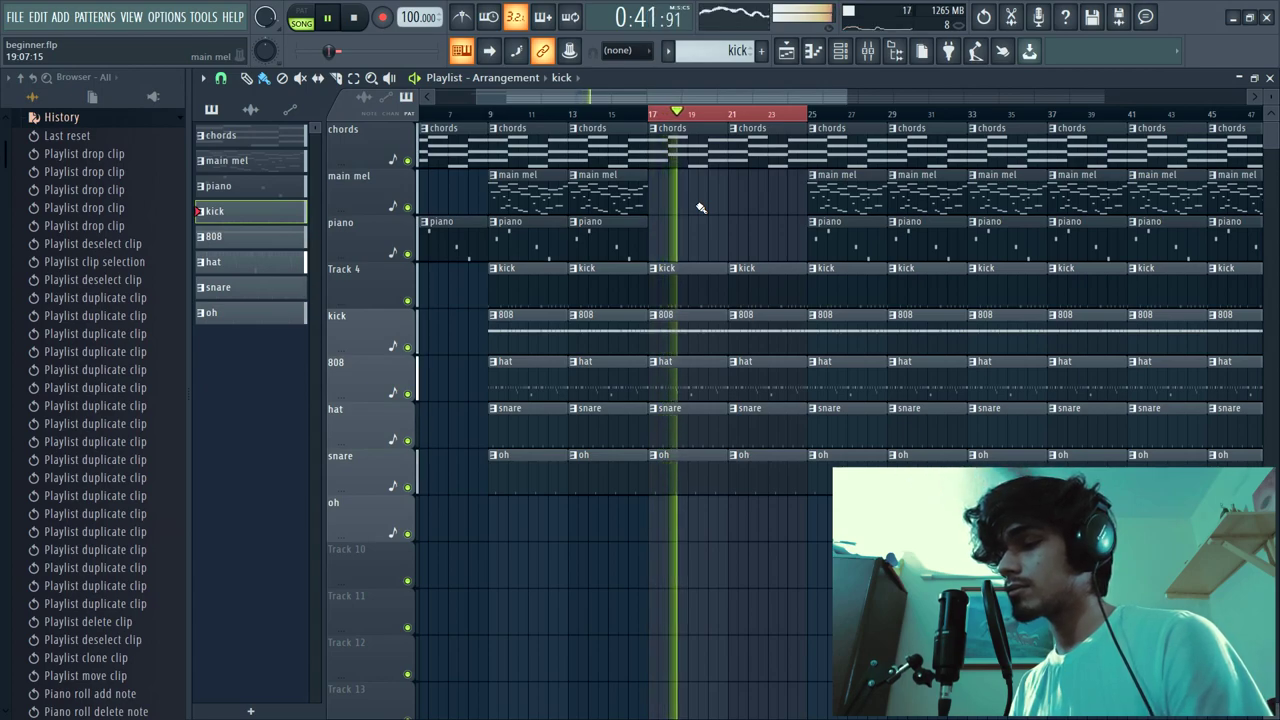
{"action": "key", "text": "space"}
Mark out bars 25 to 32 on the timeline and delete the two main mel clips in that range.
{"action": "left_click_drag", "start_coordinate": [815, 120], "coordinate": [930, 120]}
{"action": "scroll", "coordinate": [810, 222], "scroll_direction": "down", "scroll_amount": 2}
{"action": "scroll", "coordinate": [810, 222], "scroll_direction": "up", "scroll_amount": 2}
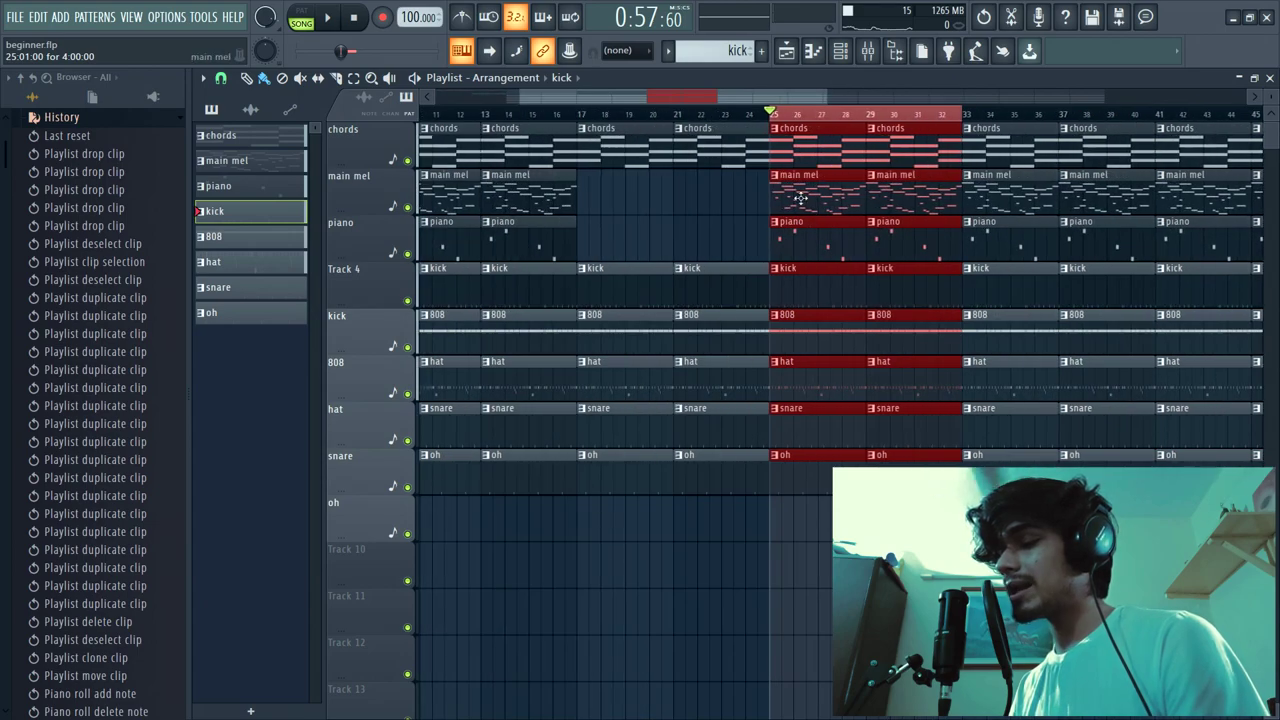
{"action": "right_click", "coordinate": [800, 194]}
{"action": "right_click", "coordinate": [880, 195]}
{"action": "left_click", "coordinate": [786, 195]}
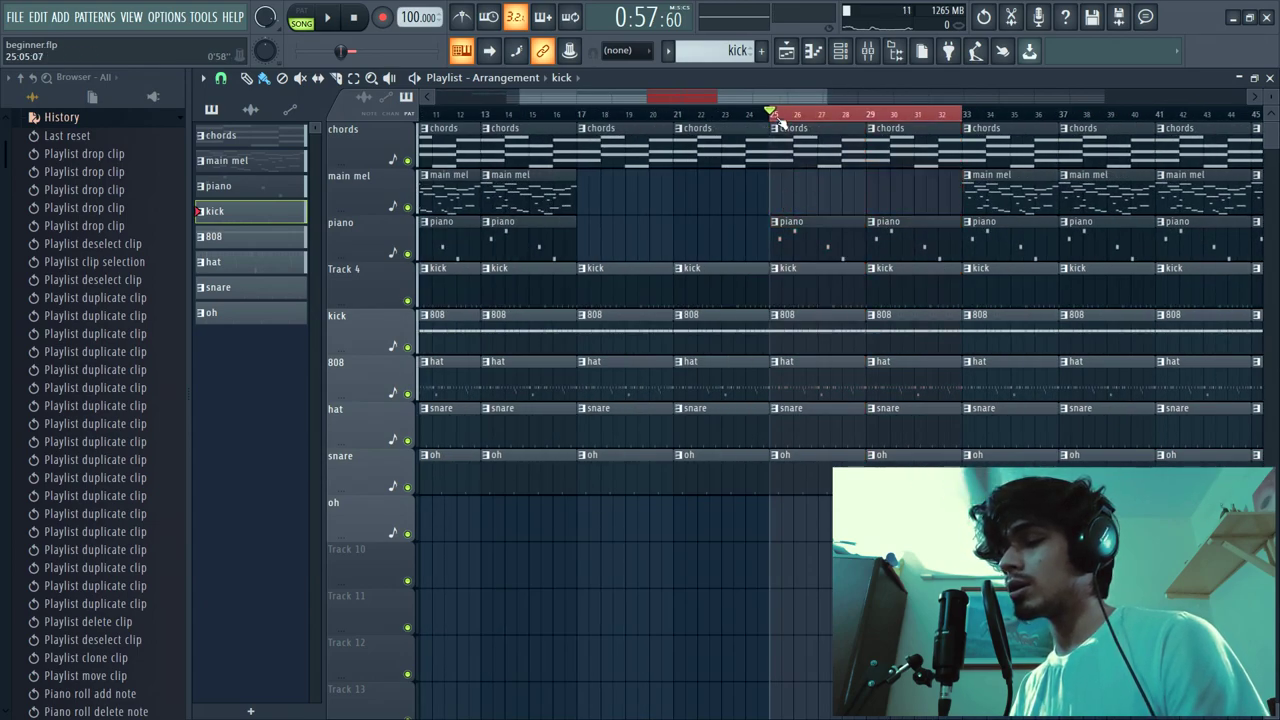
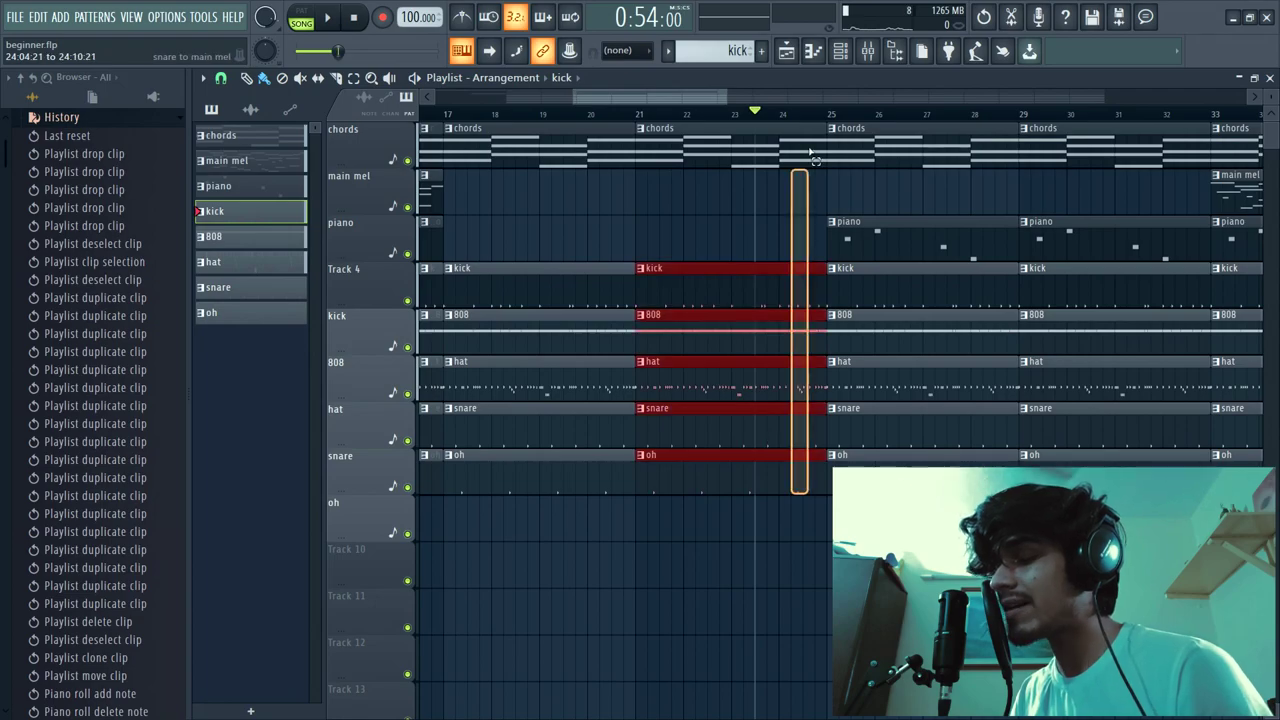
Shorten the chords and drum clips ending at bar 25 by a quarter bar, and play back the transition.
{"action": "scroll", "coordinate": [810, 146], "scroll_direction": "up", "scroll_amount": 2}
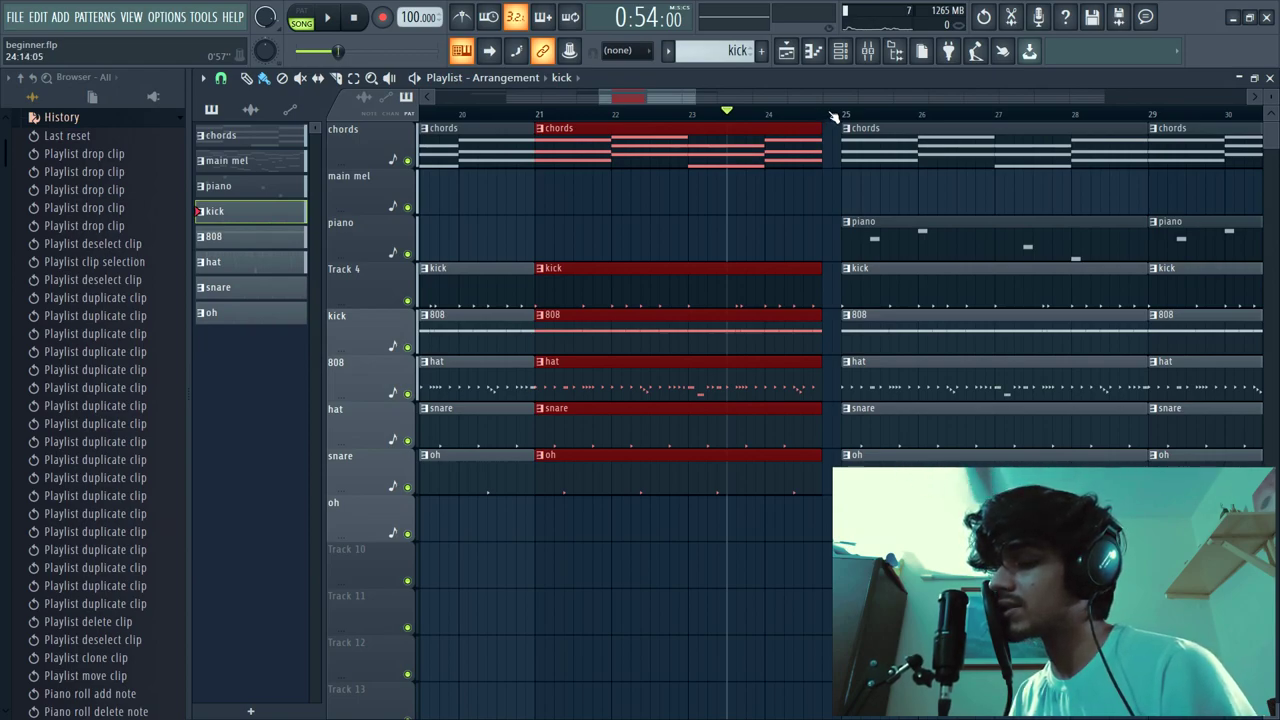
{"action": "left_click", "coordinate": [839, 205]}
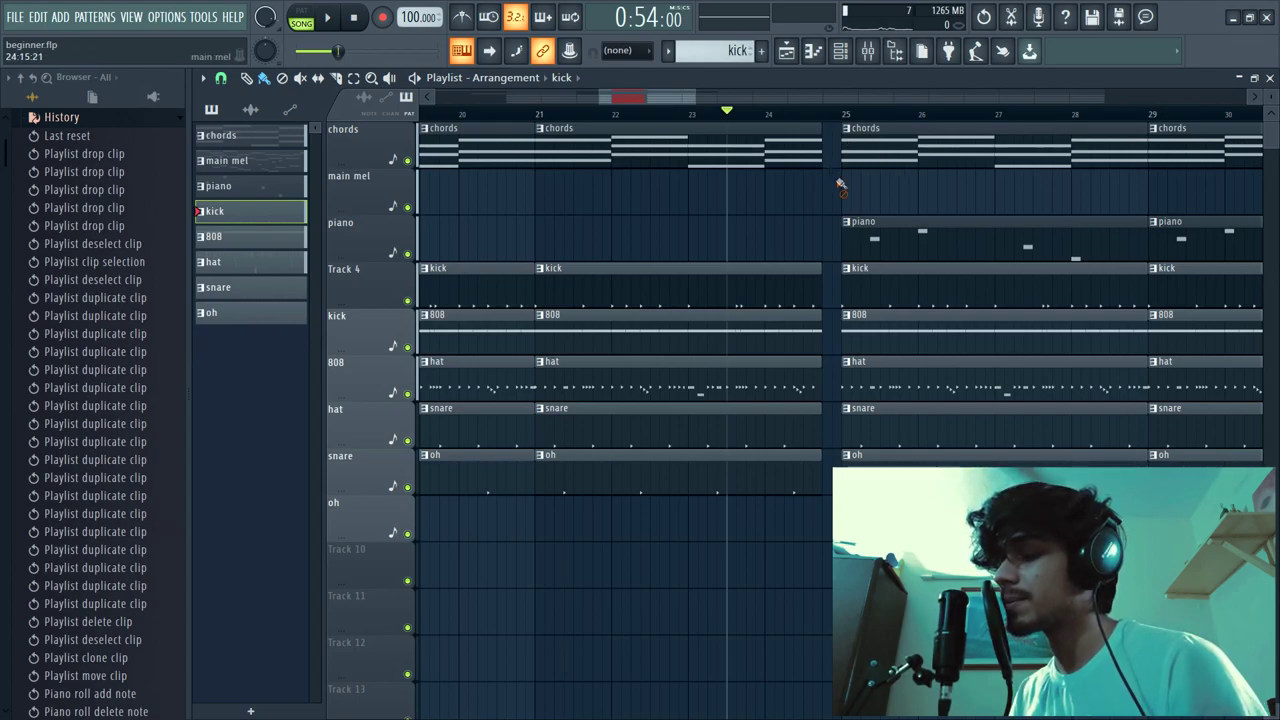
{"action": "key", "text": "space"}
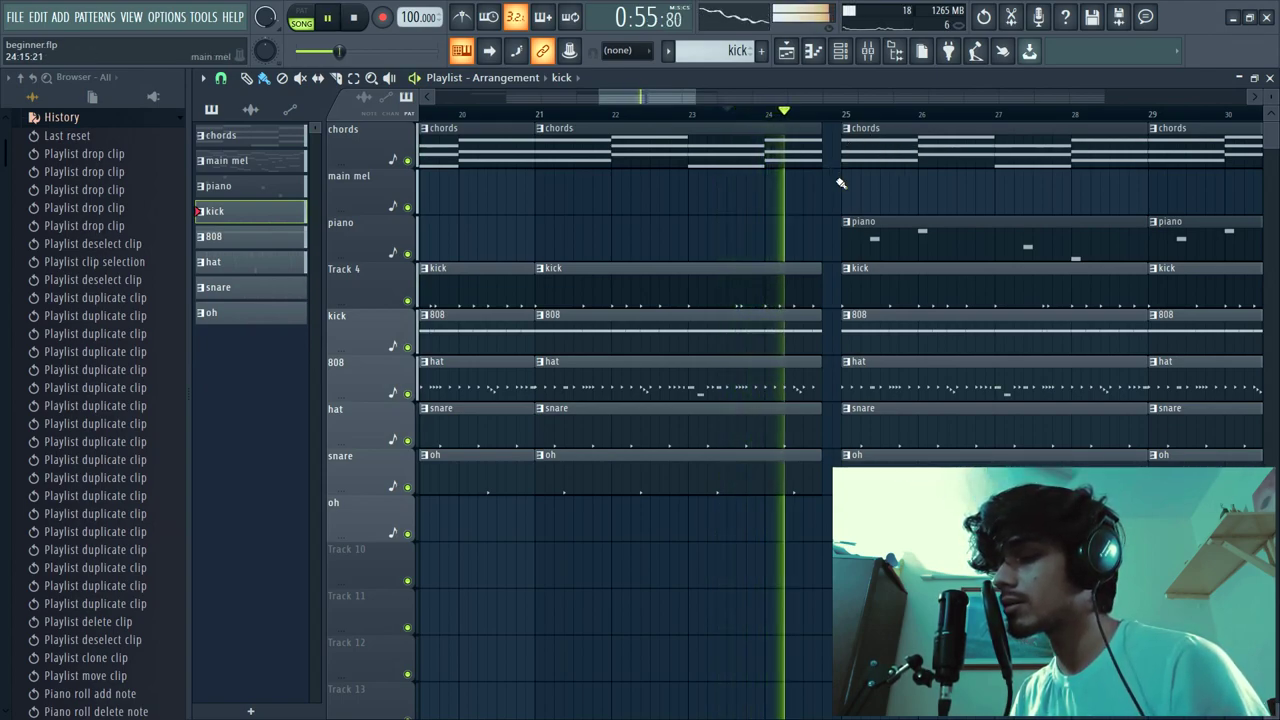
{"action": "scroll", "coordinate": [840, 183], "scroll_direction": "down", "scroll_amount": 3}
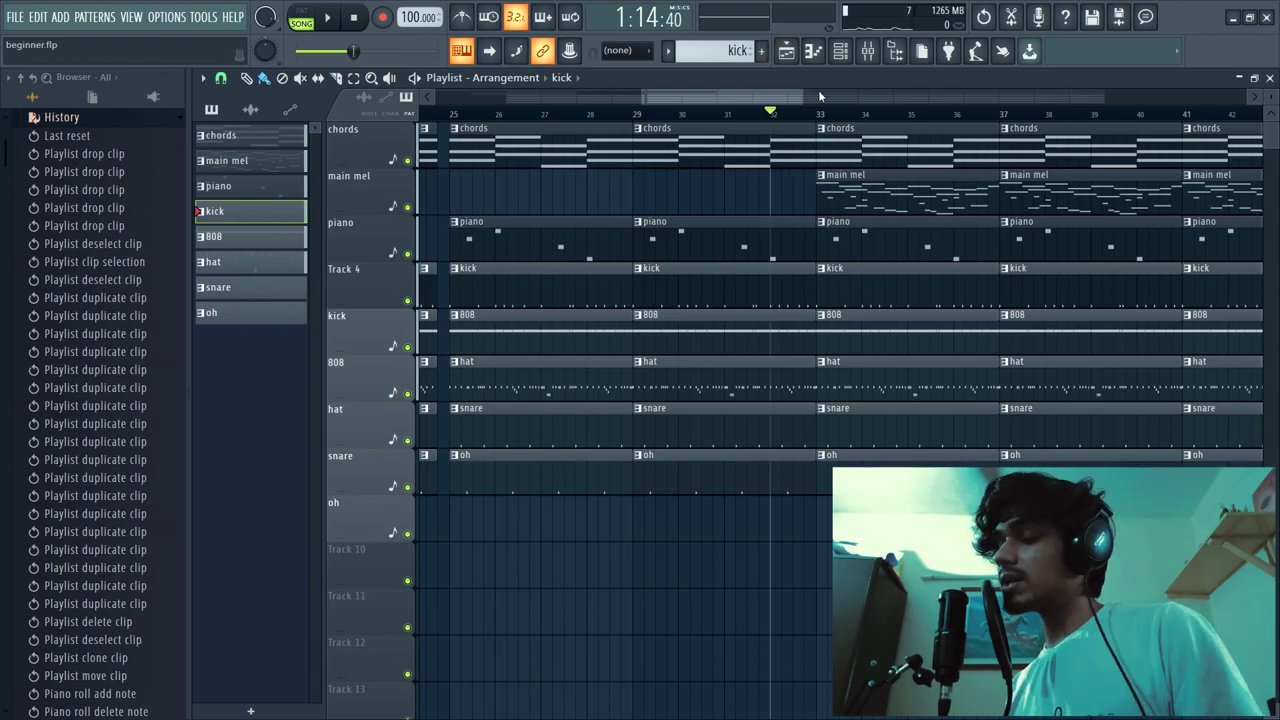
Shorten the piano and drum clips ending at bar 33 to leave a short gap, and play back the transition.
{"action": "scroll", "coordinate": [800, 186], "scroll_direction": "up", "scroll_amount": 3}
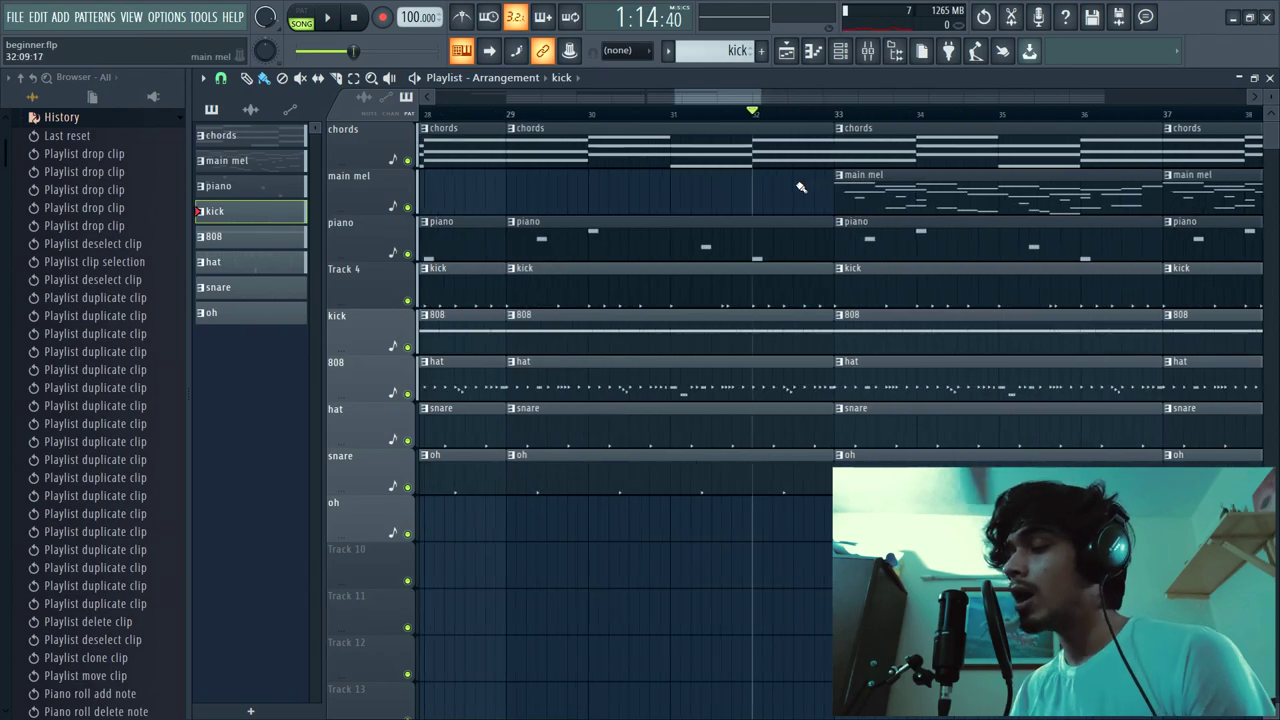
{"action": "scroll", "coordinate": [718, 278], "scroll_direction": "down", "scroll_amount": 3}
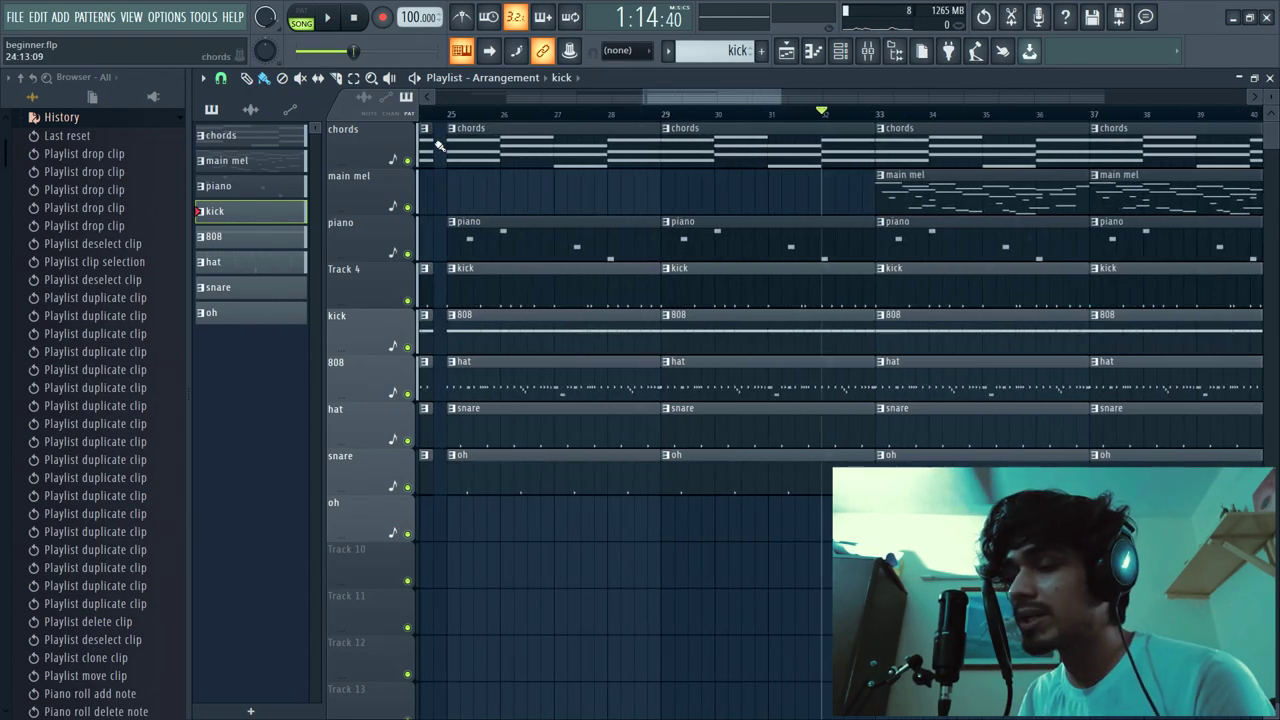
{"action": "scroll", "coordinate": [862, 216], "scroll_direction": "up", "scroll_amount": 2}
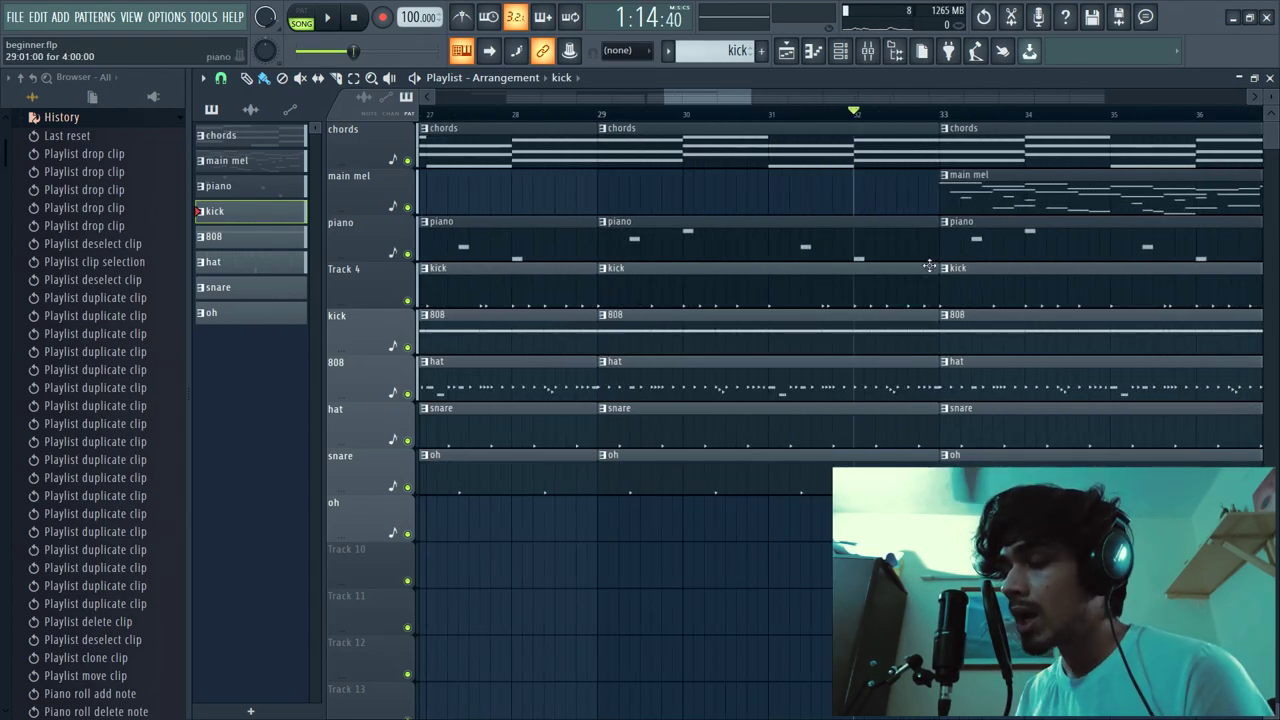
{"action": "left_click_drag", "start_coordinate": [906, 480], "coordinate": [906, 252]}
{"action": "left_click", "coordinate": [931, 320], "text": "ctrl"}
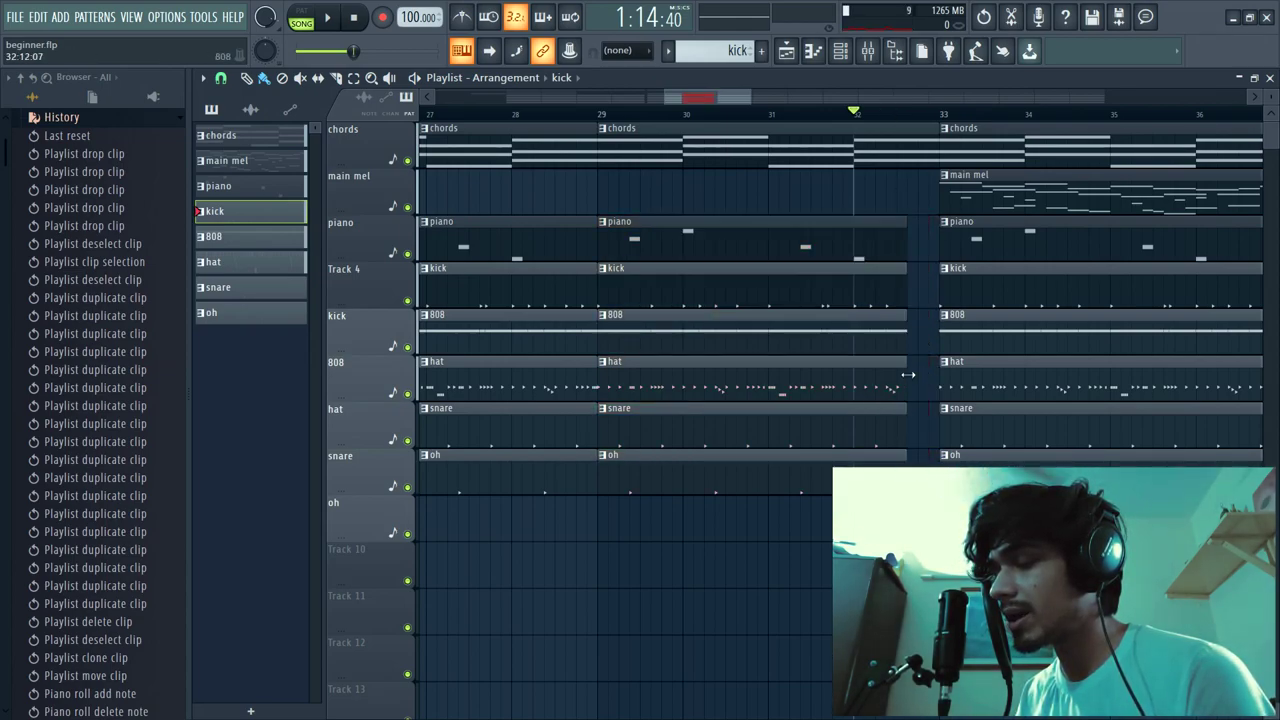
{"action": "left_click_drag", "start_coordinate": [905, 385], "coordinate": [937, 388]}
{"action": "key", "text": "space"}
{"action": "scroll", "coordinate": [893, 193], "scroll_direction": "down", "scroll_amount": 3}
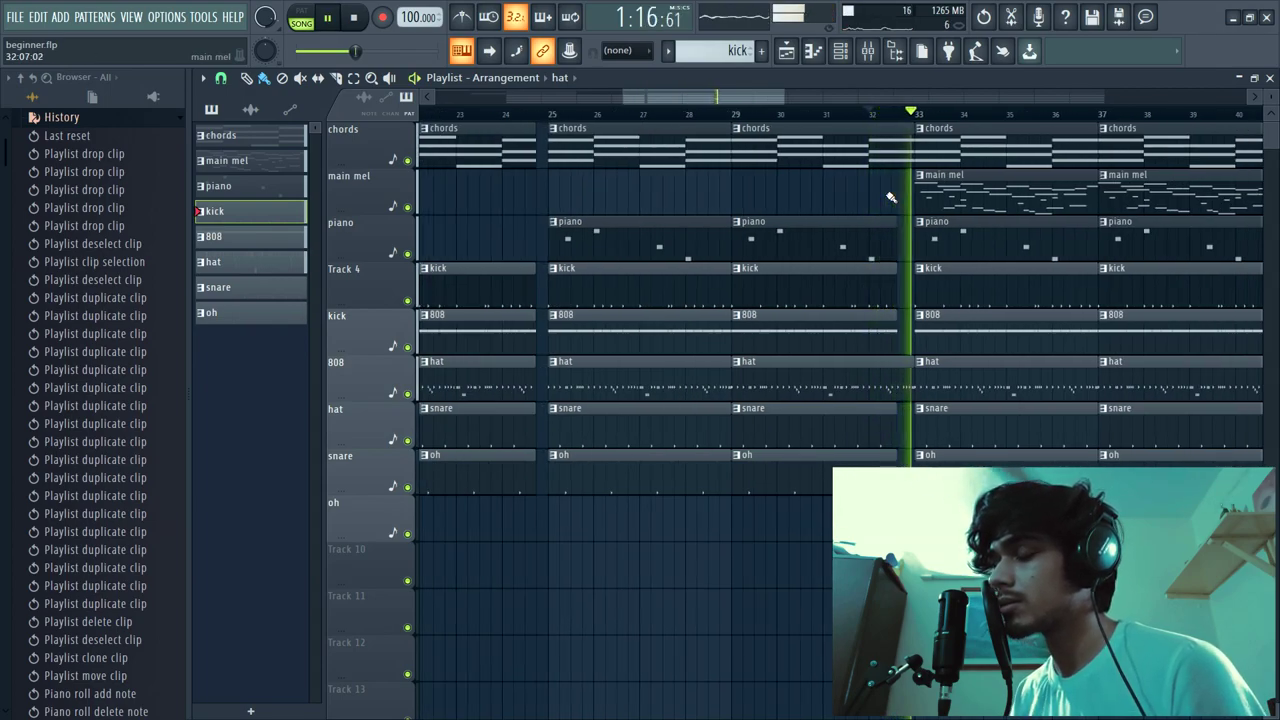
Delete all clips from bar 41 to the end of the arrangement.
{"action": "scroll", "coordinate": [915, 115], "scroll_direction": "down", "scroll_amount": 1}
{"action": "scroll", "coordinate": [915, 118], "scroll_direction": "down", "scroll_amount": 5}
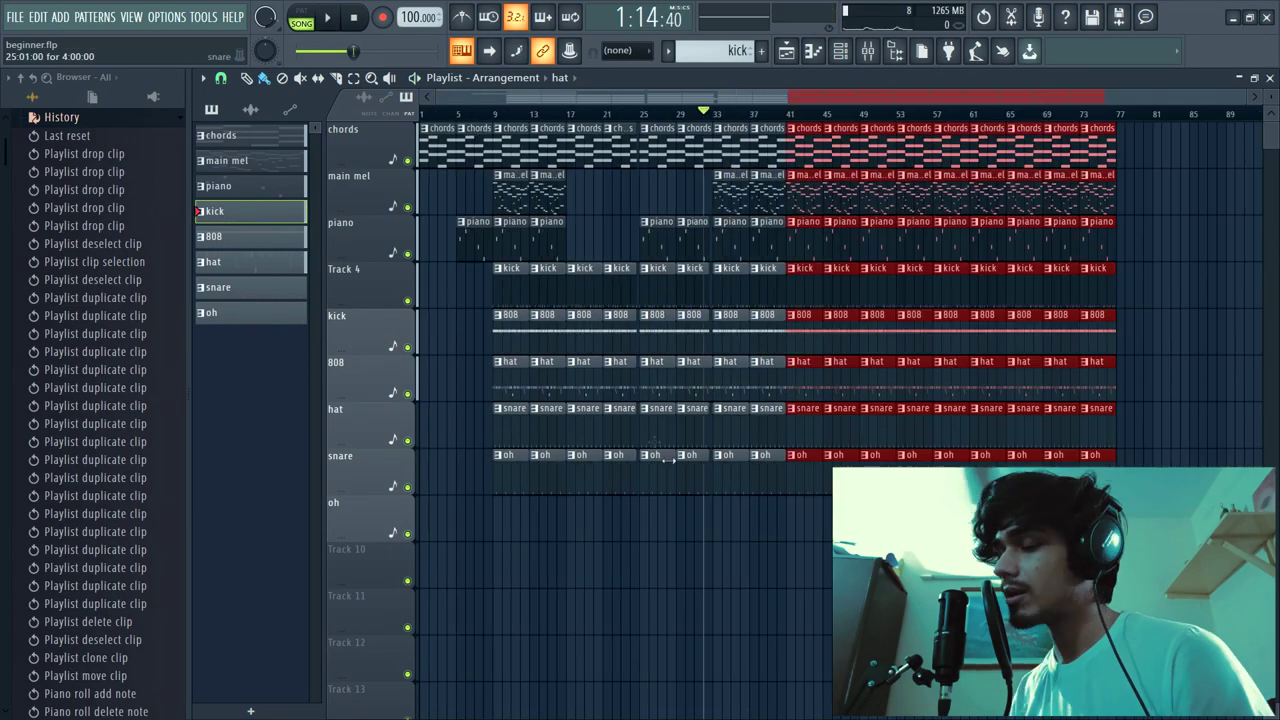
{"action": "key", "text": "ctrl+d"}
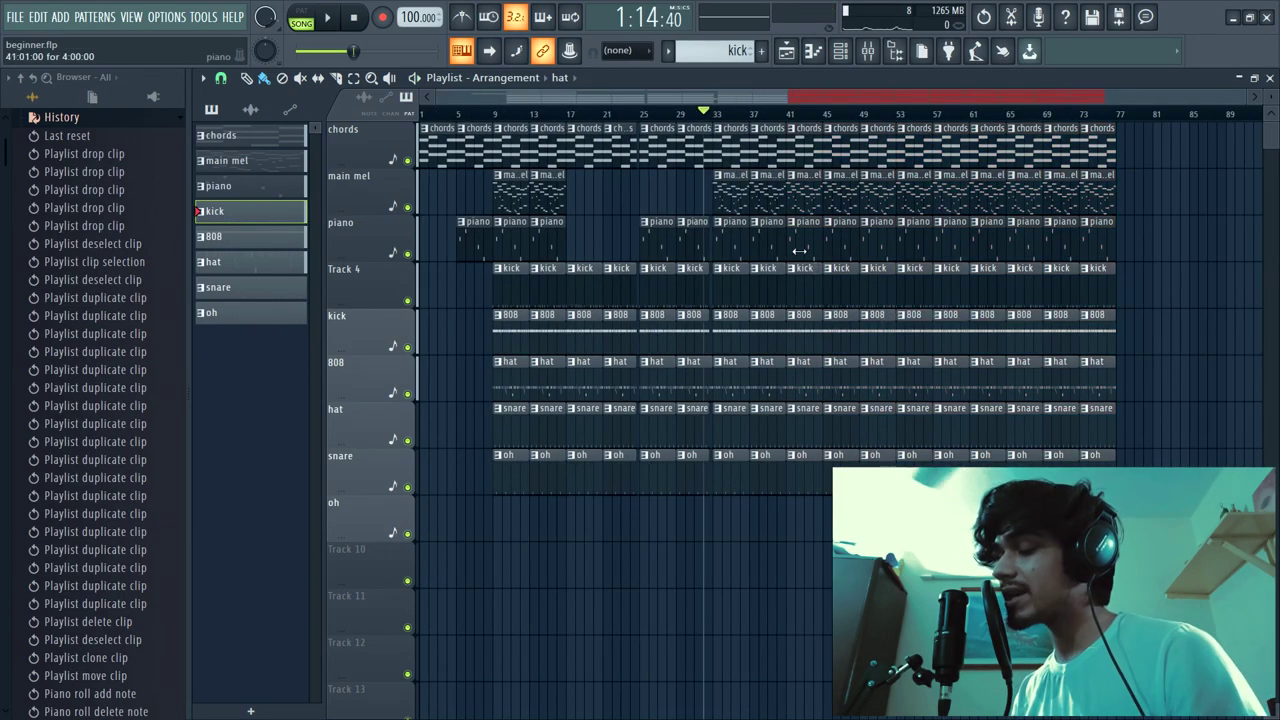
{"action": "left_click", "coordinate": [760, 130]}
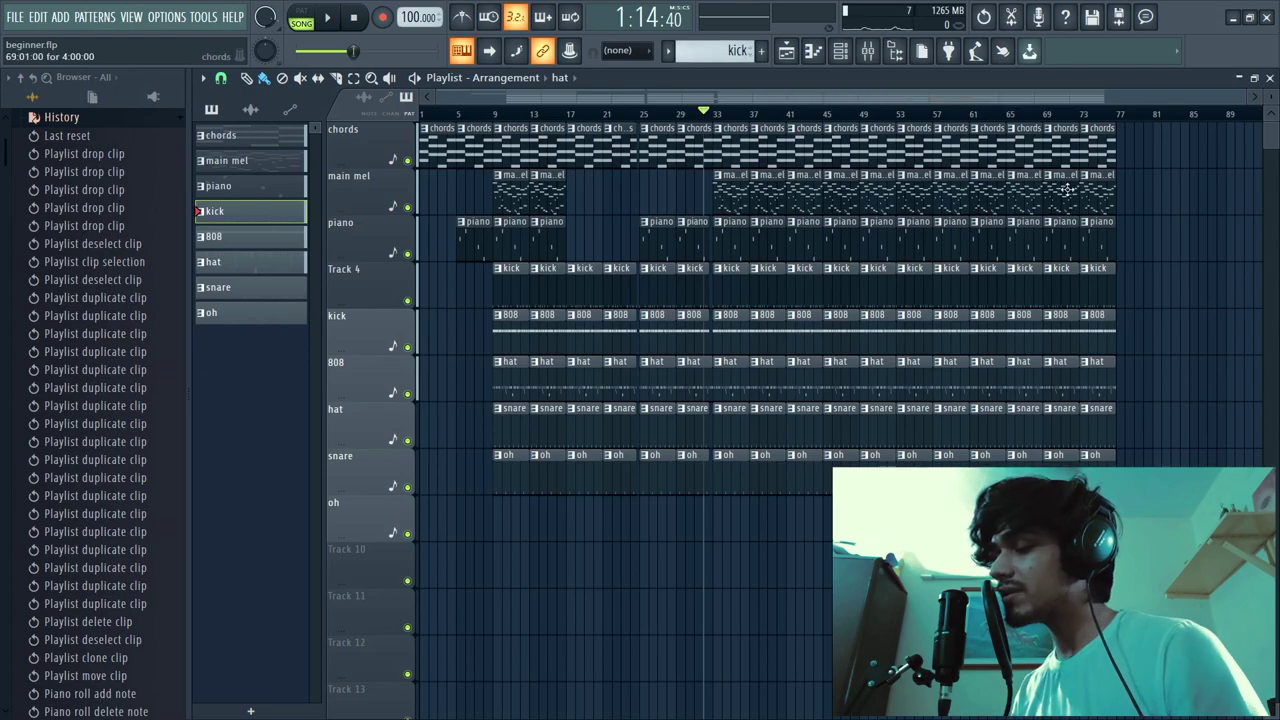
{"action": "left_click_drag", "start_coordinate": [1205, 99], "coordinate": [809, 97]}
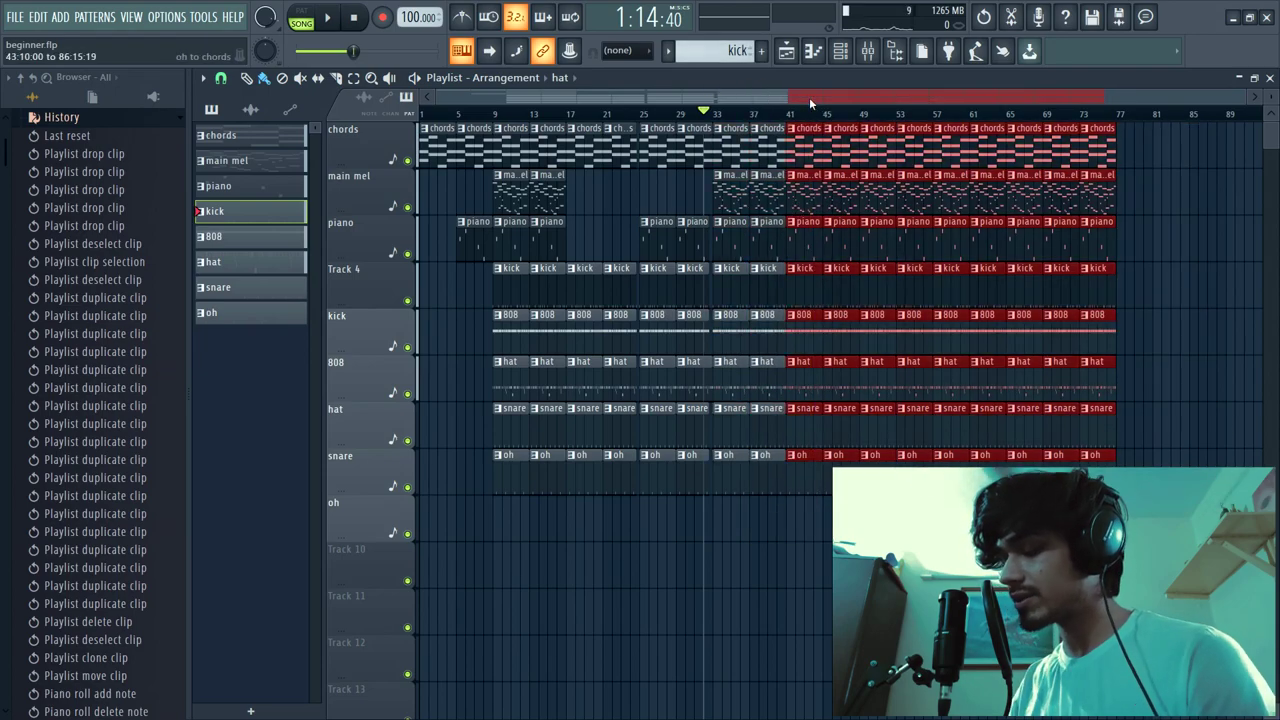
{"action": "key", "text": "Delete"}
Duplicate all clips in bars 17 to 40 into bars 41 to 64, and clear the selection.
{"action": "left_click_drag", "start_coordinate": [843, 541], "coordinate": [566, 124]}
{"action": "scroll", "coordinate": [568, 127], "scroll_direction": "up", "scroll_amount": 4}
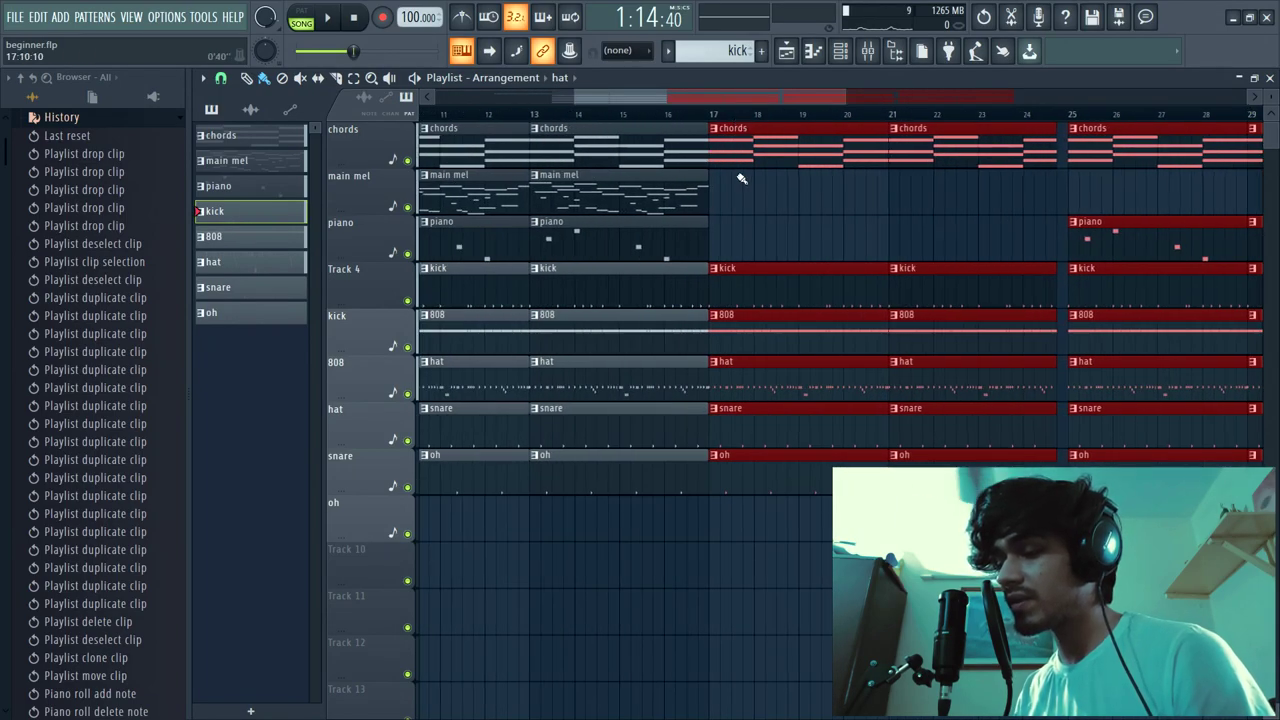
{"action": "key", "text": "ctrl+b"}
{"action": "scroll", "coordinate": [1057, 243], "scroll_direction": "down", "scroll_amount": 5}
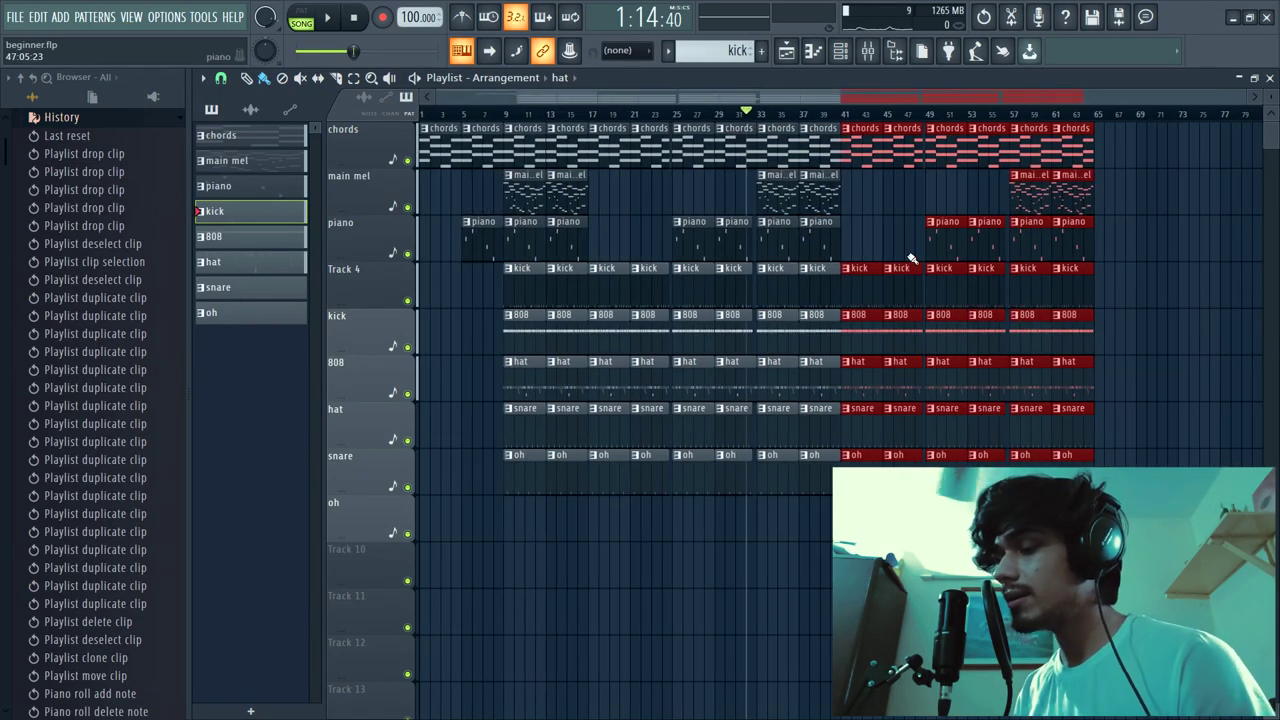
{"action": "key", "text": "ctrl+d"}
Delete the two 808 clips from bars 41 to 48 and play back the transition from bar 40.
{"action": "scroll", "coordinate": [840, 114], "scroll_direction": "up", "scroll_amount": 3}
{"action": "left_click", "coordinate": [801, 116]}
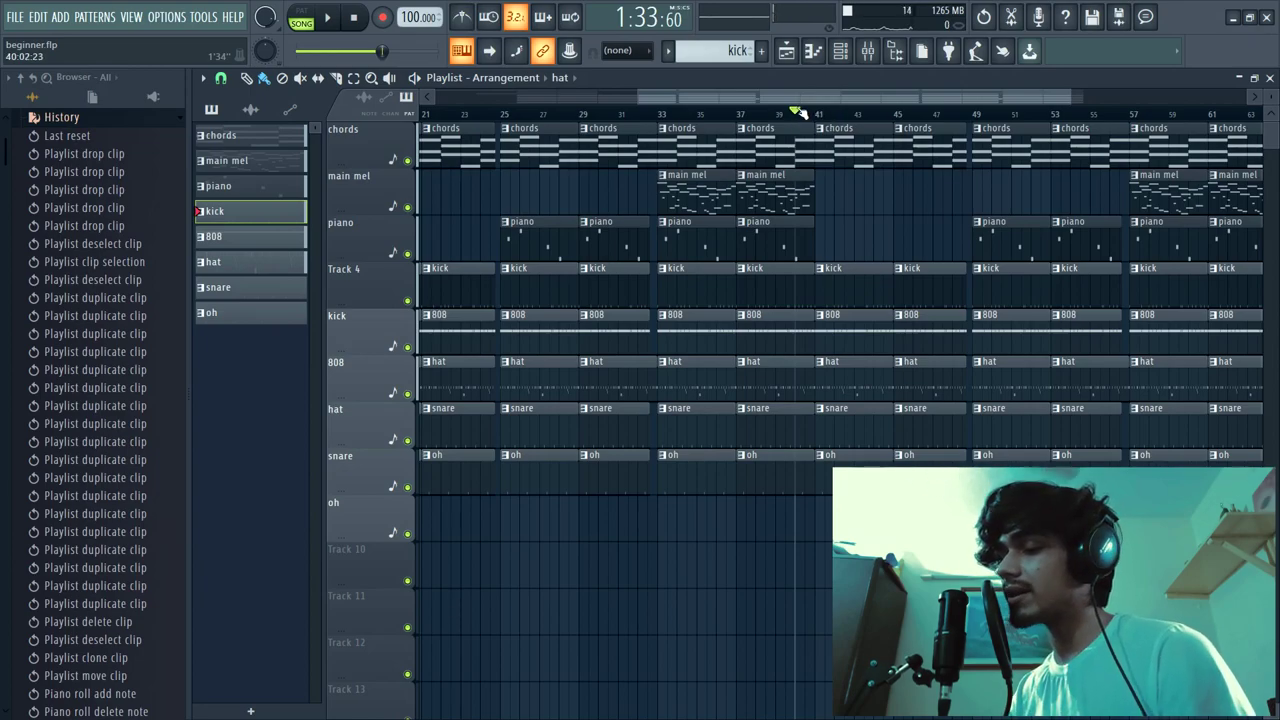
{"action": "scroll", "coordinate": [850, 135], "scroll_direction": "up", "scroll_amount": 2}
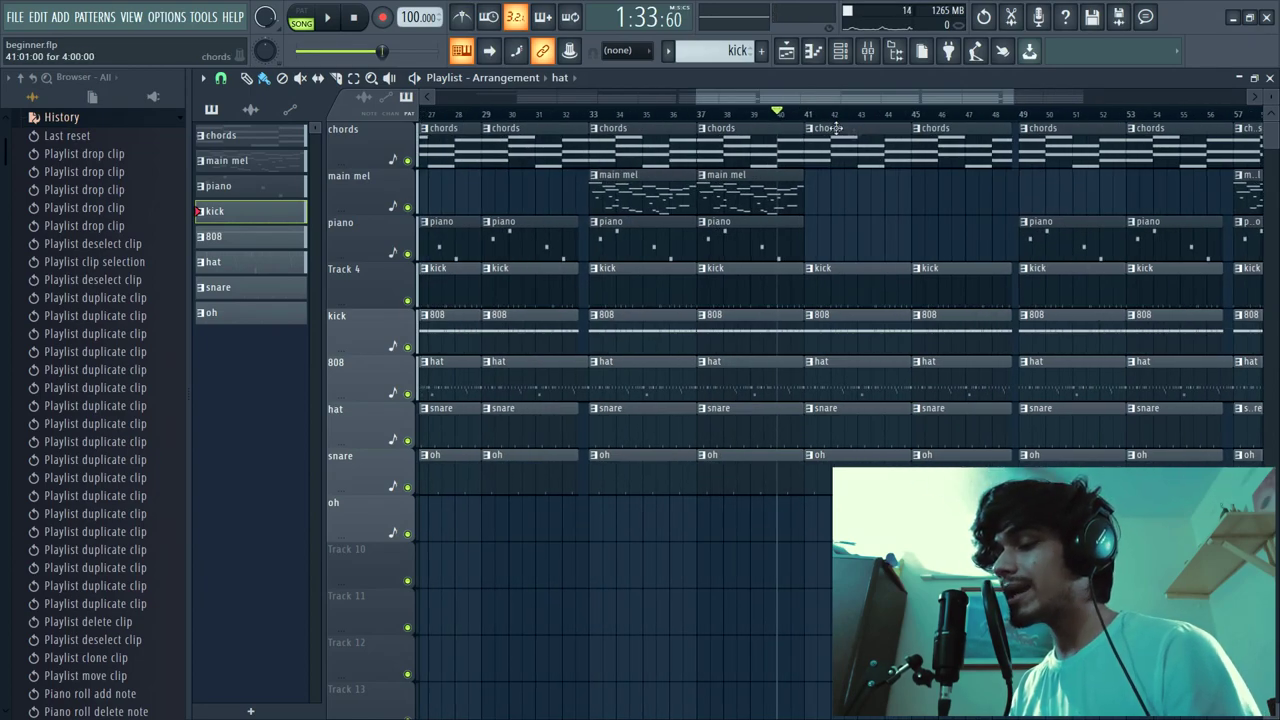
{"action": "left_click", "coordinate": [806, 113]}
{"action": "scroll", "coordinate": [909, 194], "scroll_direction": "down", "scroll_amount": 4}
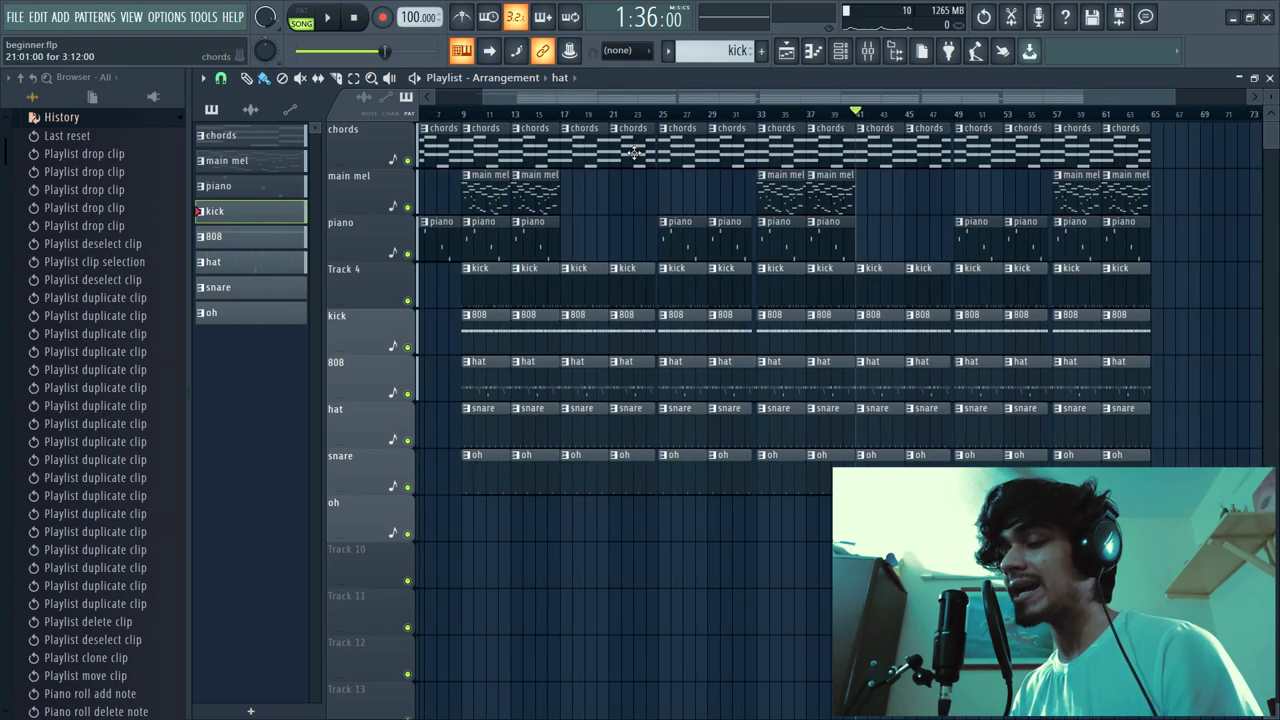
{"action": "scroll", "coordinate": [909, 211], "scroll_direction": "up", "scroll_amount": 3}
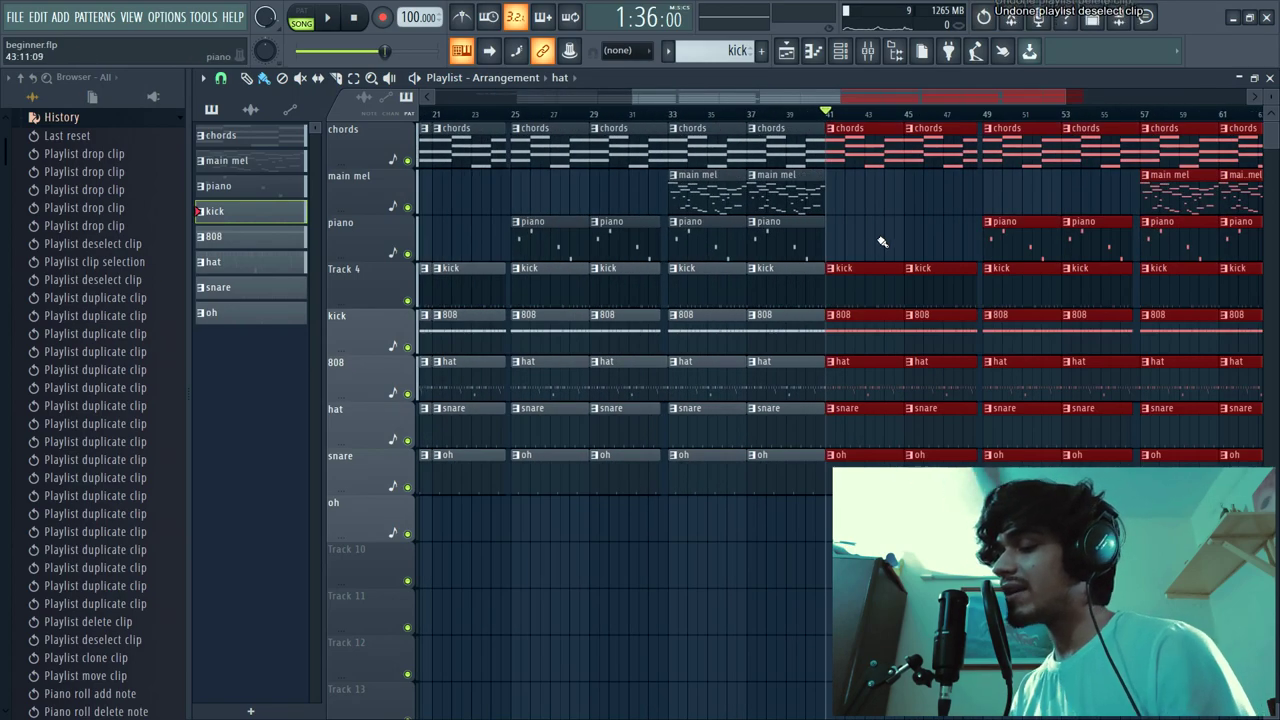
{"action": "right_click", "coordinate": [860, 335]}
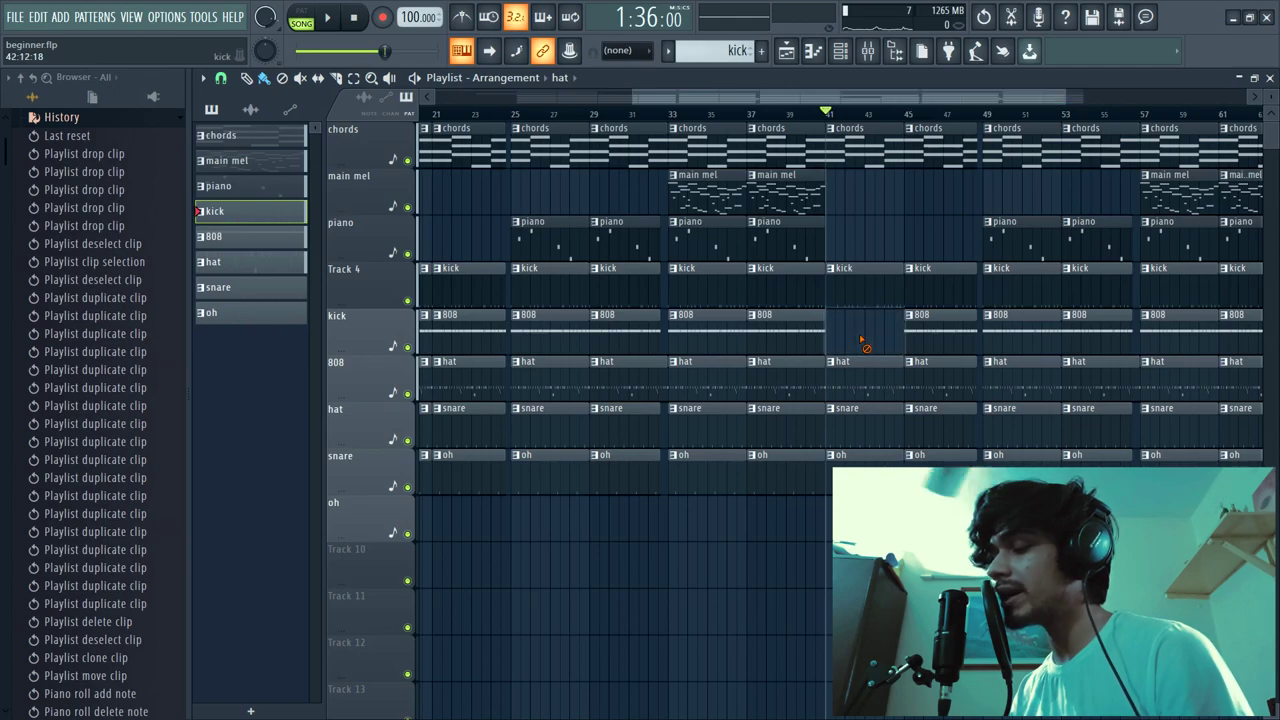
{"action": "right_click", "coordinate": [914, 340]}
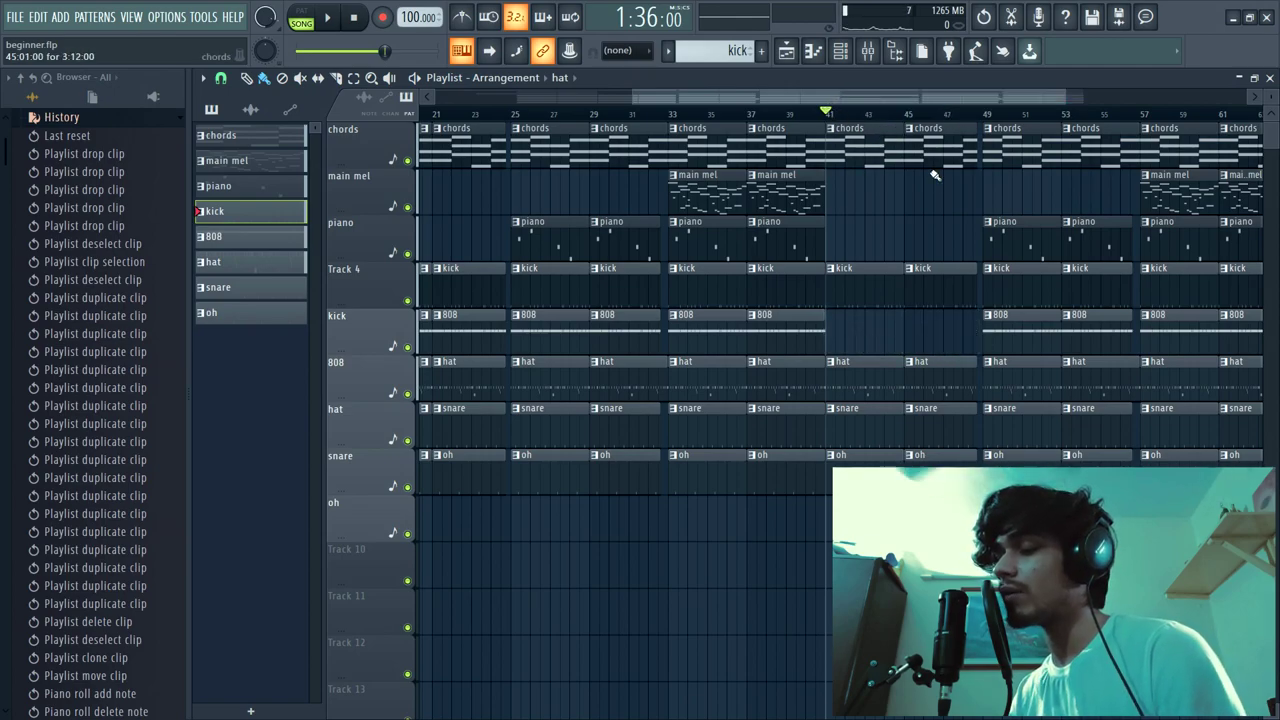
{"action": "left_click", "coordinate": [806, 113]}
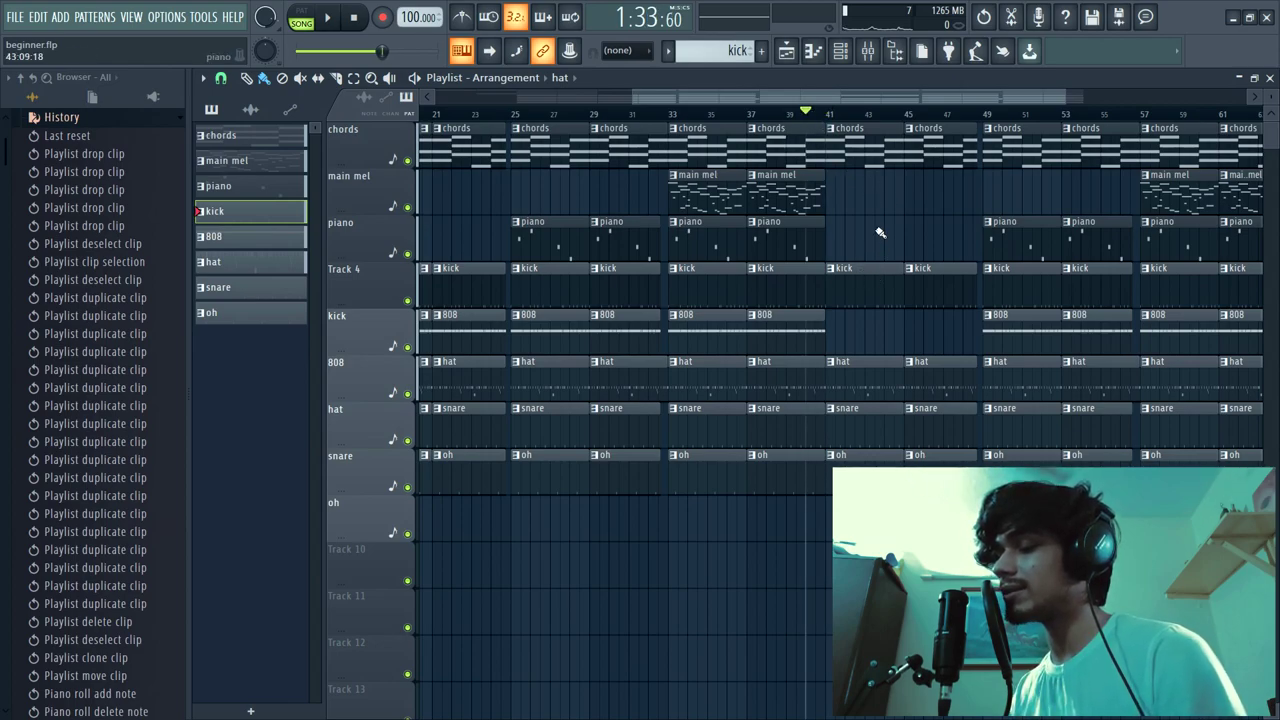
{"action": "key", "text": "space"}
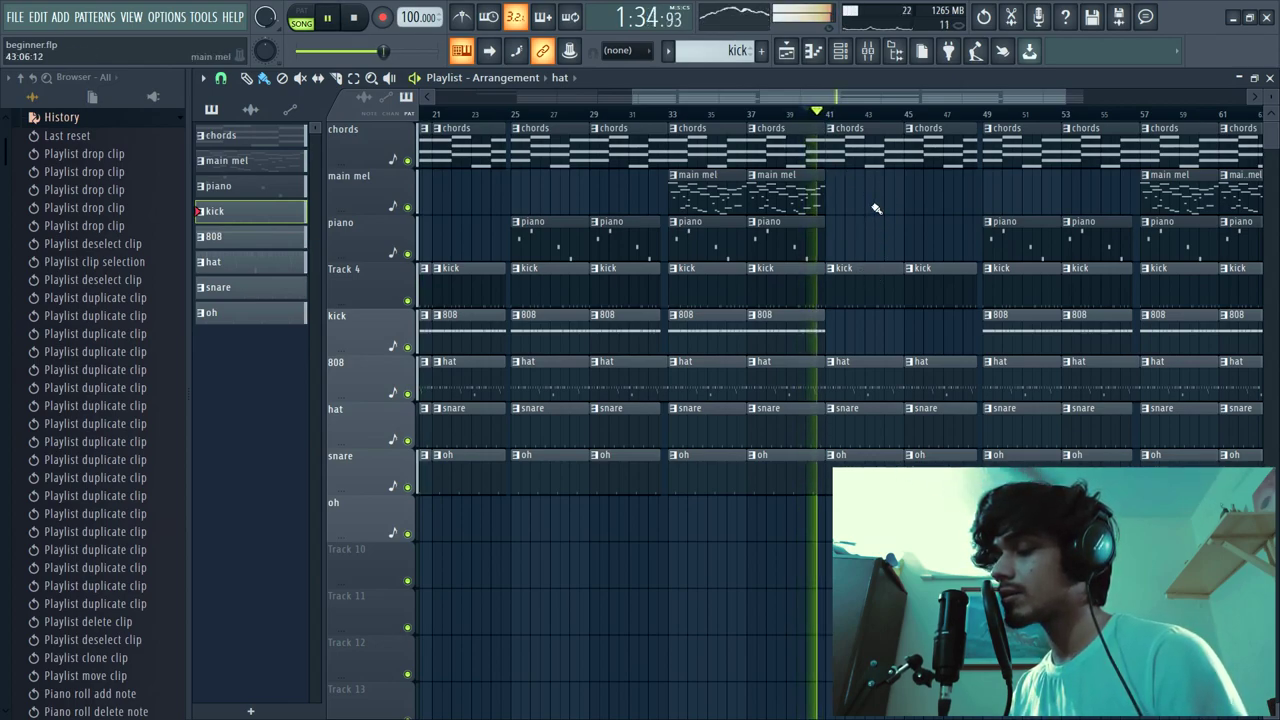
Extend the last chords clip to a length of five bars and play back the ending from bar 68.
{"action": "scroll", "coordinate": [875, 208], "scroll_direction": "down", "scroll_amount": 3}
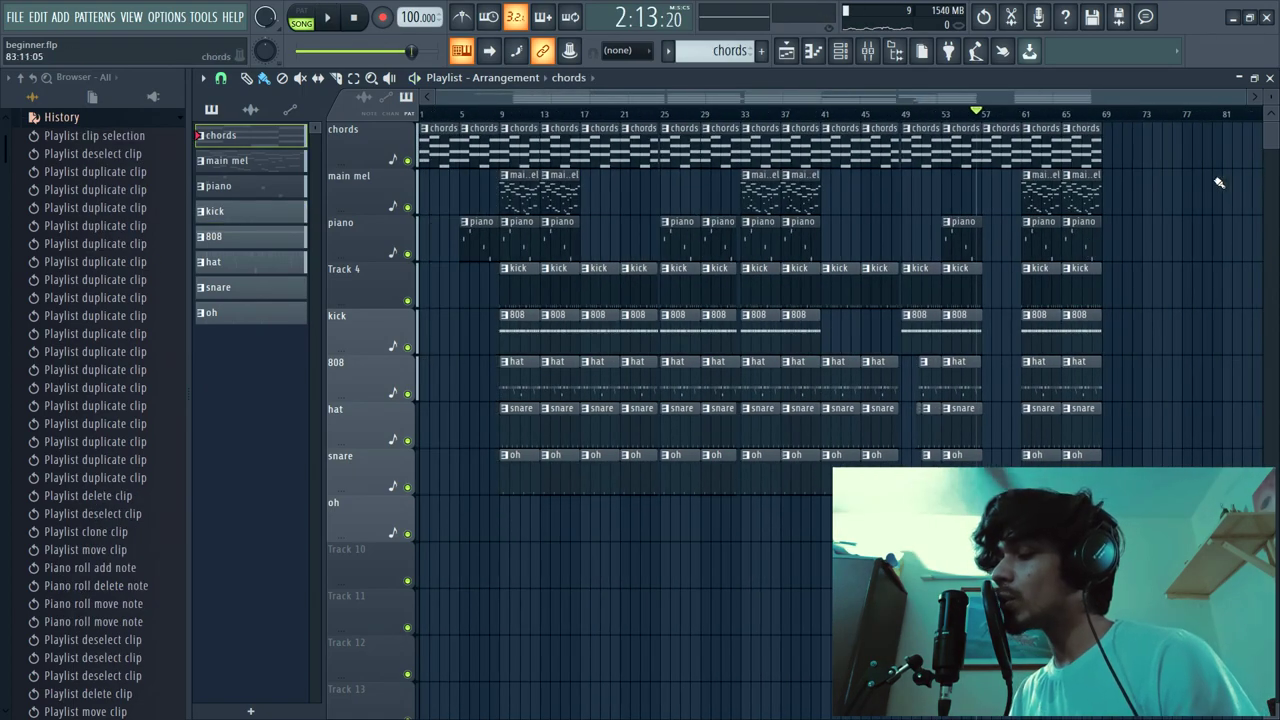
{"action": "scroll", "coordinate": [1206, 187], "scroll_direction": "up", "scroll_amount": 3}
{"action": "left_click", "coordinate": [770, 114]}
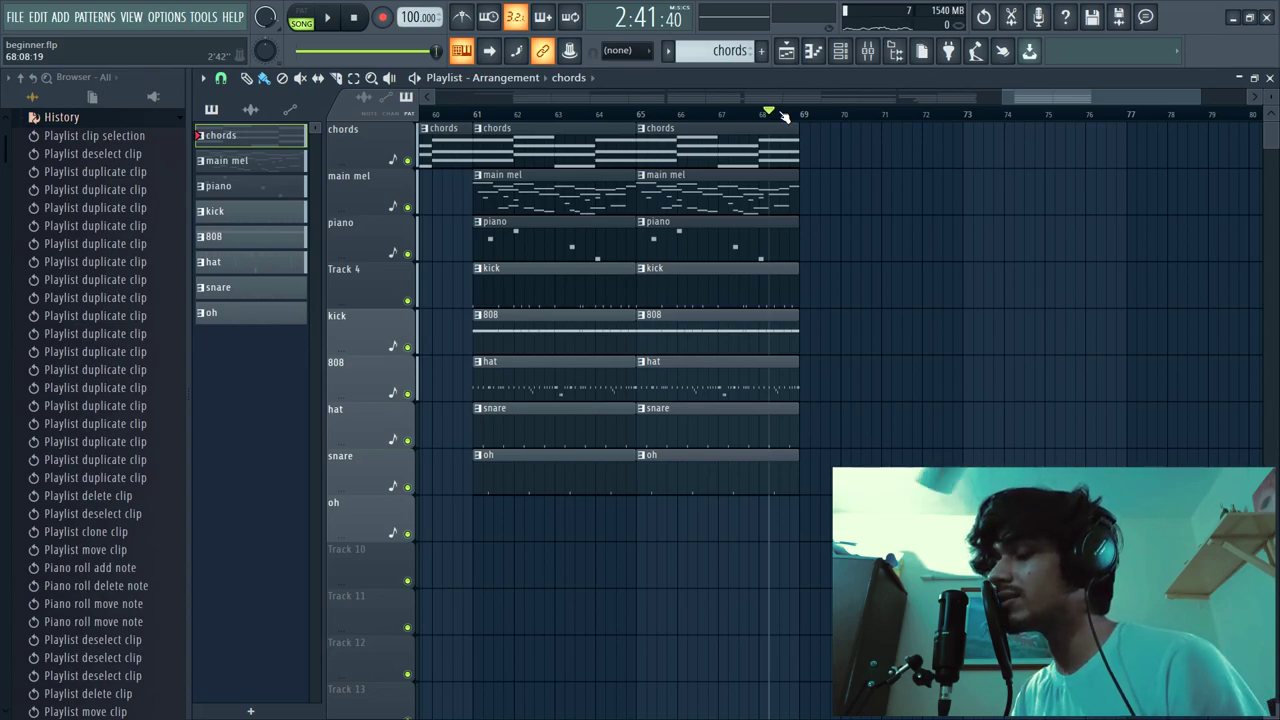
{"action": "left_click", "coordinate": [794, 113]}
{"action": "left_click_drag", "start_coordinate": [800, 152], "coordinate": [840, 162]}
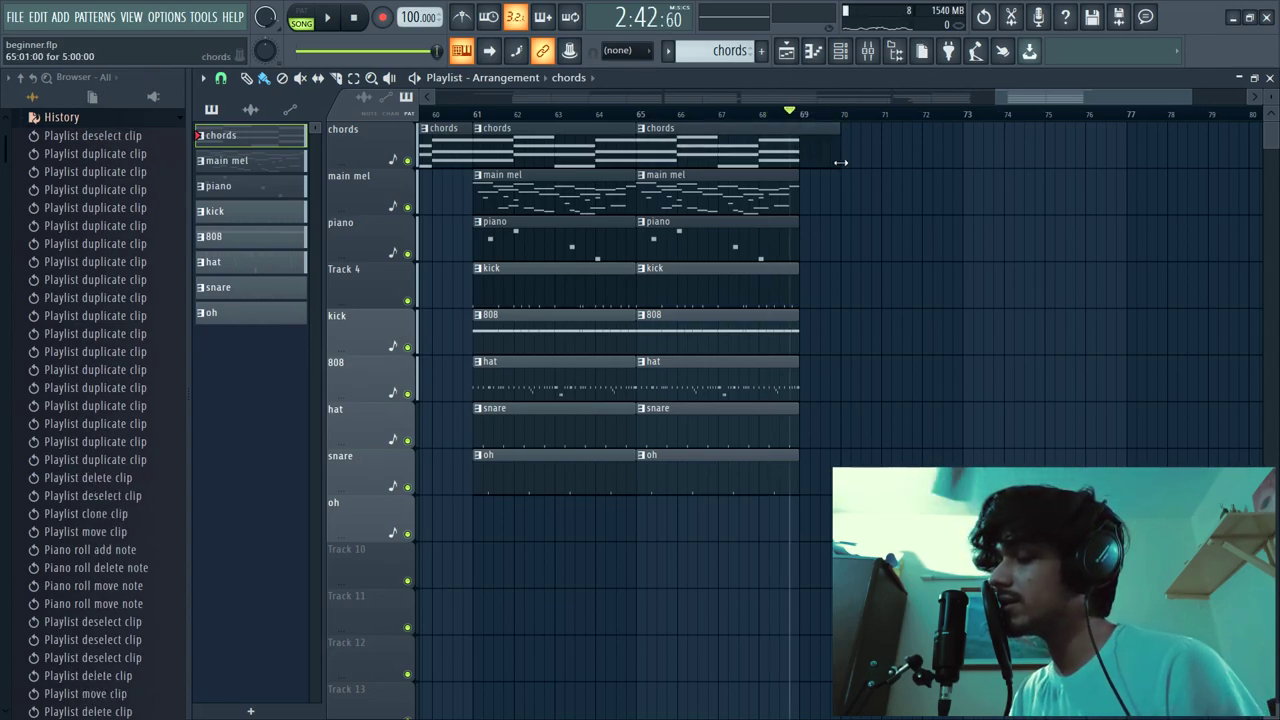
{"action": "left_click", "coordinate": [805, 114]}
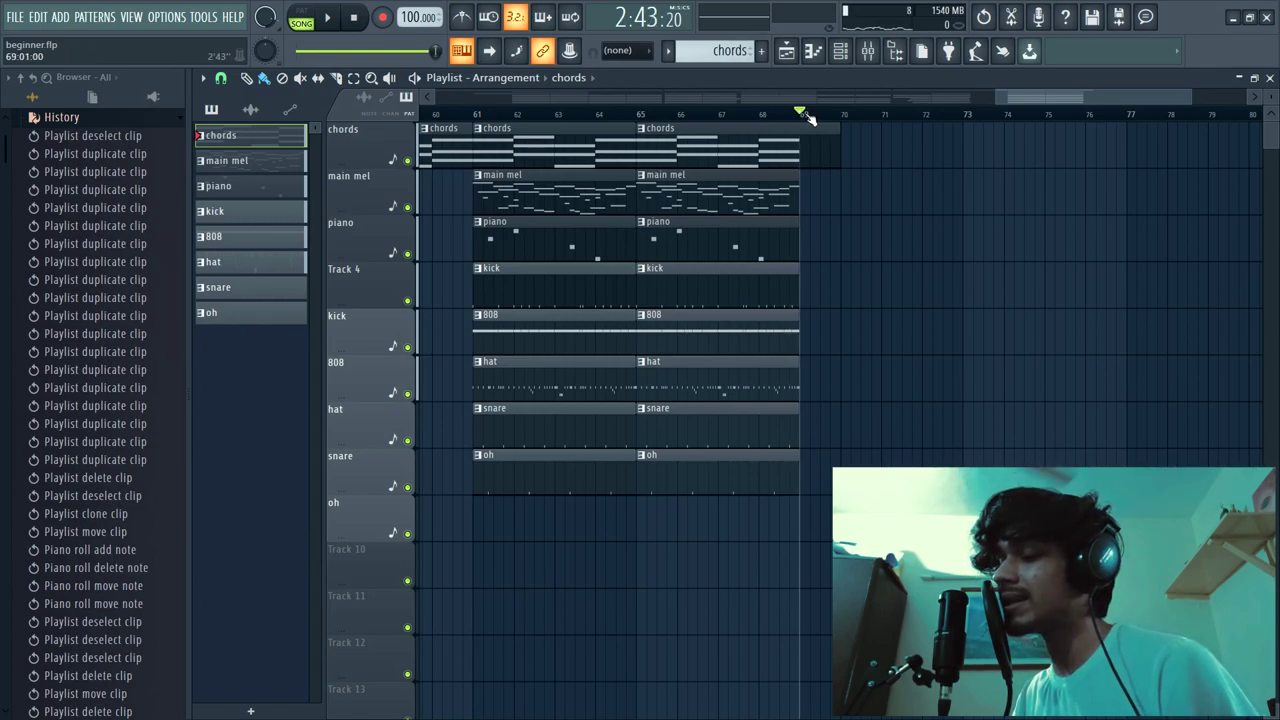
{"action": "left_click", "coordinate": [778, 113]}
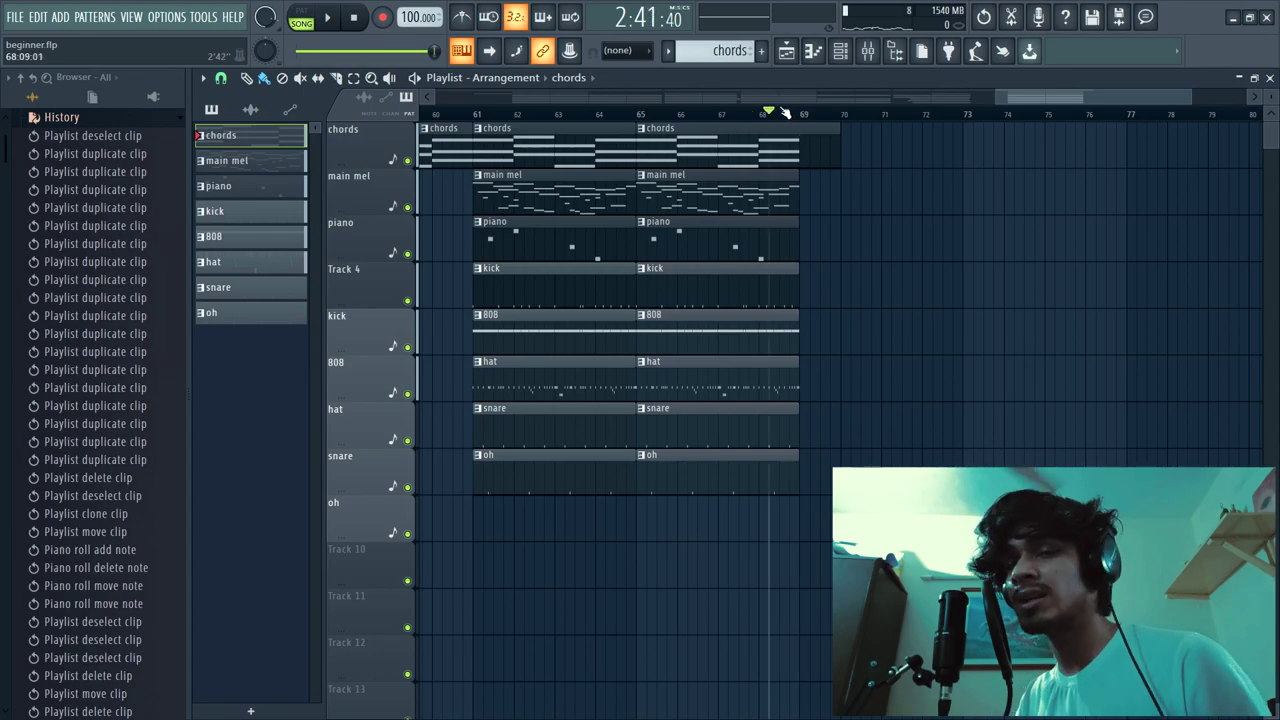
{"action": "key", "text": "space"}
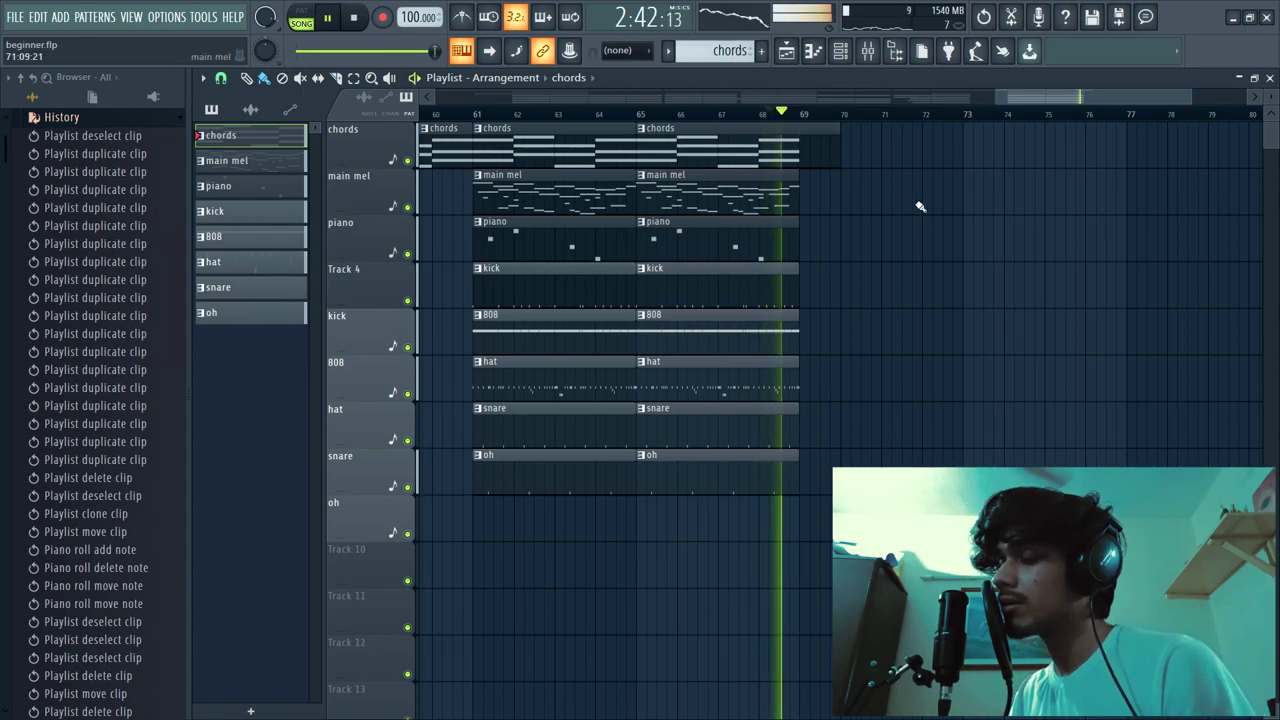
{"action": "key", "text": "space"}
Duplicate the clips of bars 65 to 68 into bars 69 to 72, and place the playhead at bar 69.
{"action": "left_click_drag", "start_coordinate": [862, 542], "coordinate": [648, 151]}
{"action": "key", "text": "ctrl+b"}
{"action": "left_click", "coordinate": [812, 115]}
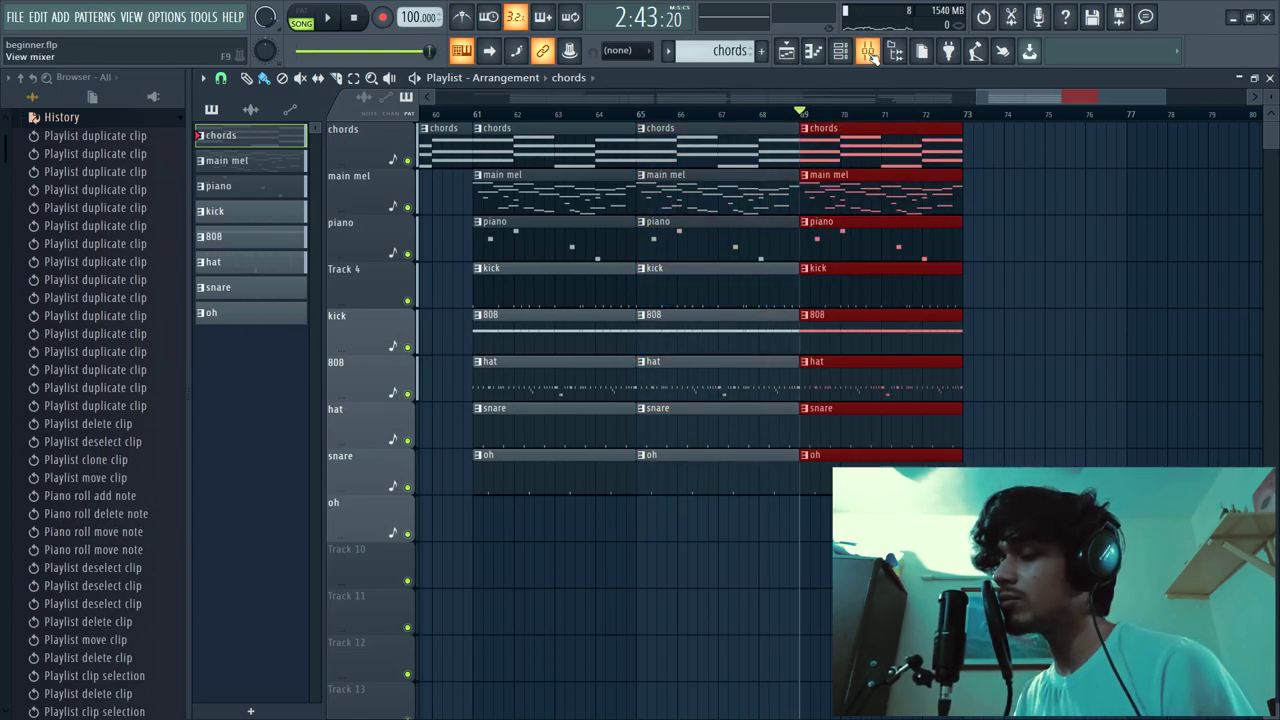
Create an automation clip for the Master track's volume in the mixer.
{"action": "left_click", "coordinate": [869, 53]}
{"action": "right_click", "coordinate": [541, 402]}
{"action": "left_click", "coordinate": [541, 402]}
{"action": "right_click", "coordinate": [541, 400]}
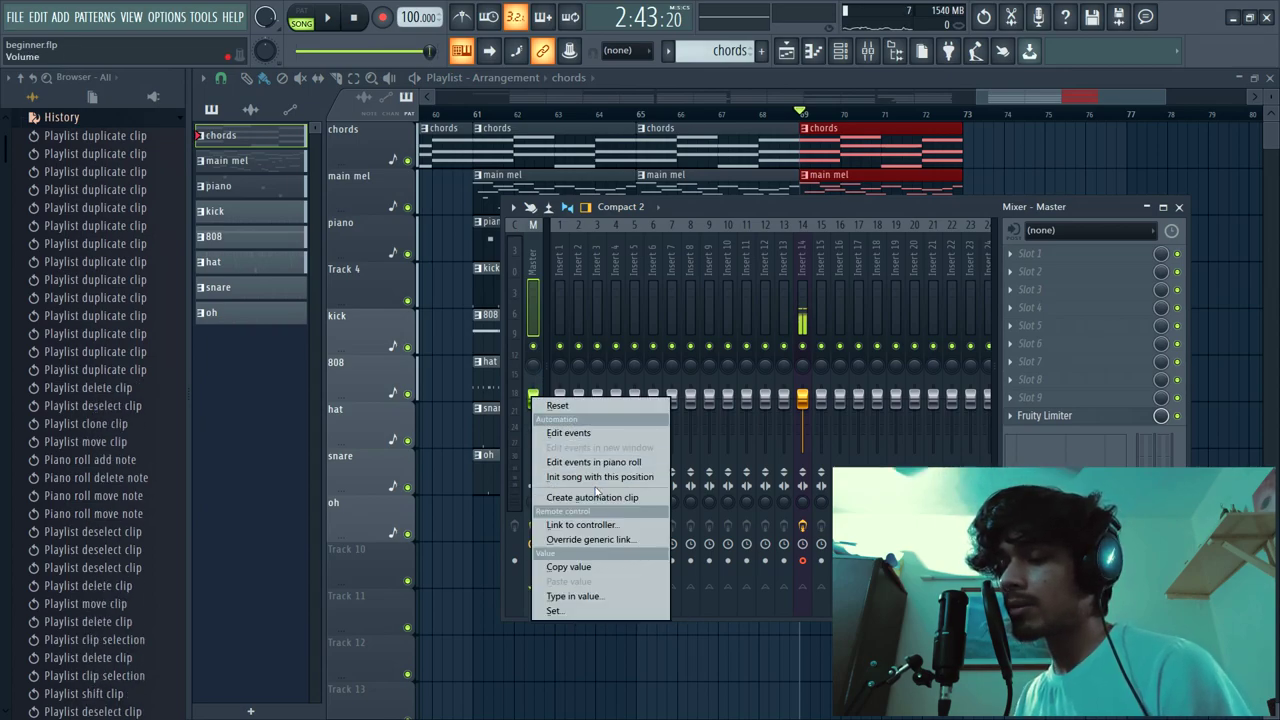
{"action": "left_click", "coordinate": [699, 210]}
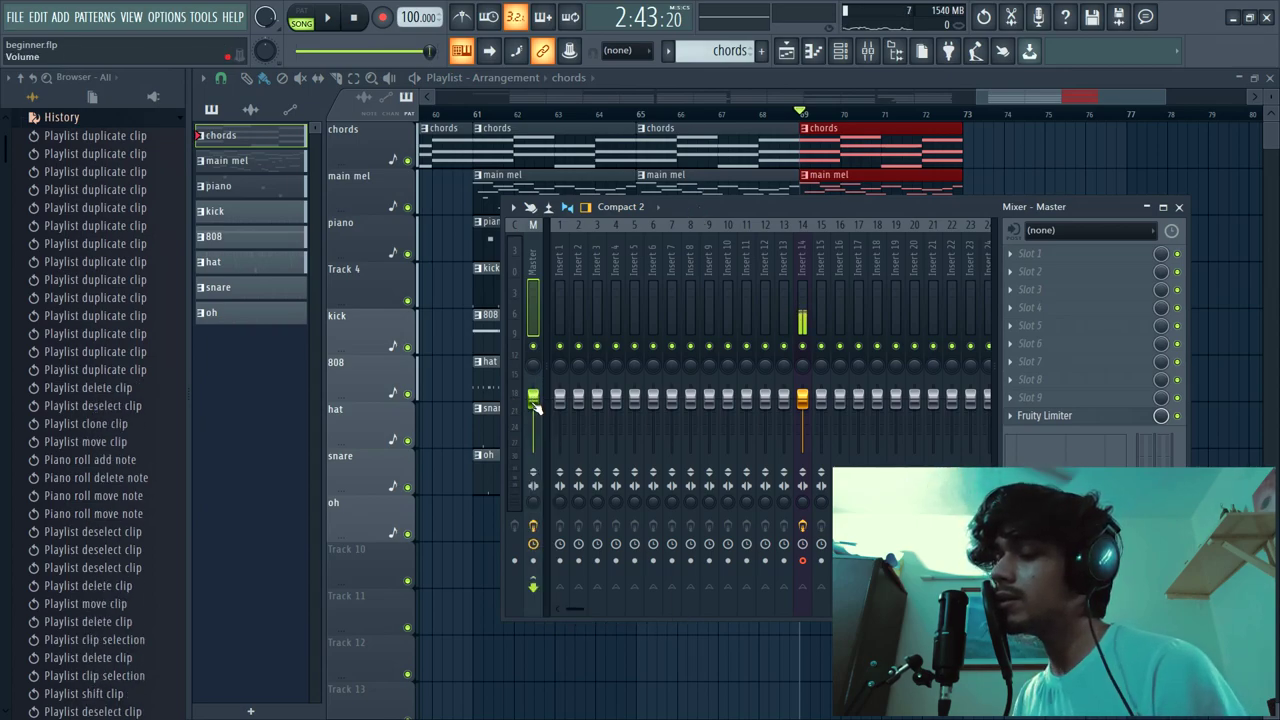
{"action": "right_click", "coordinate": [535, 405]}
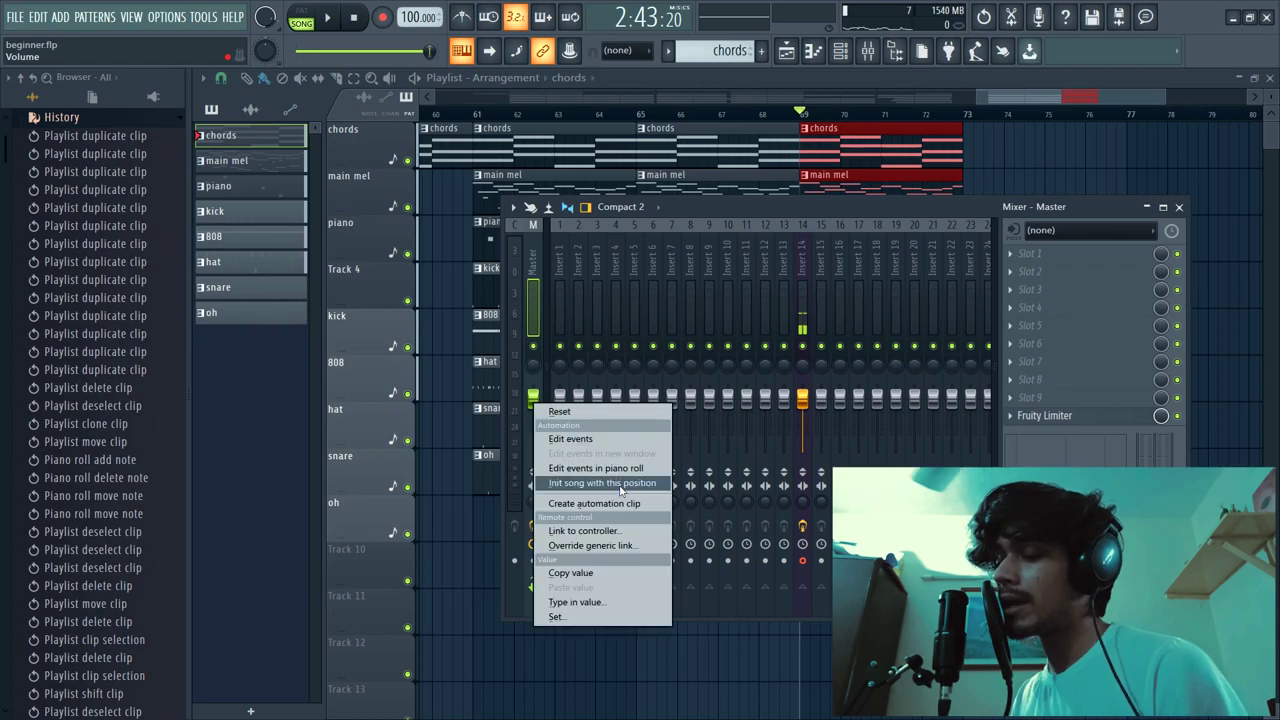
{"action": "left_click", "coordinate": [601, 506]}
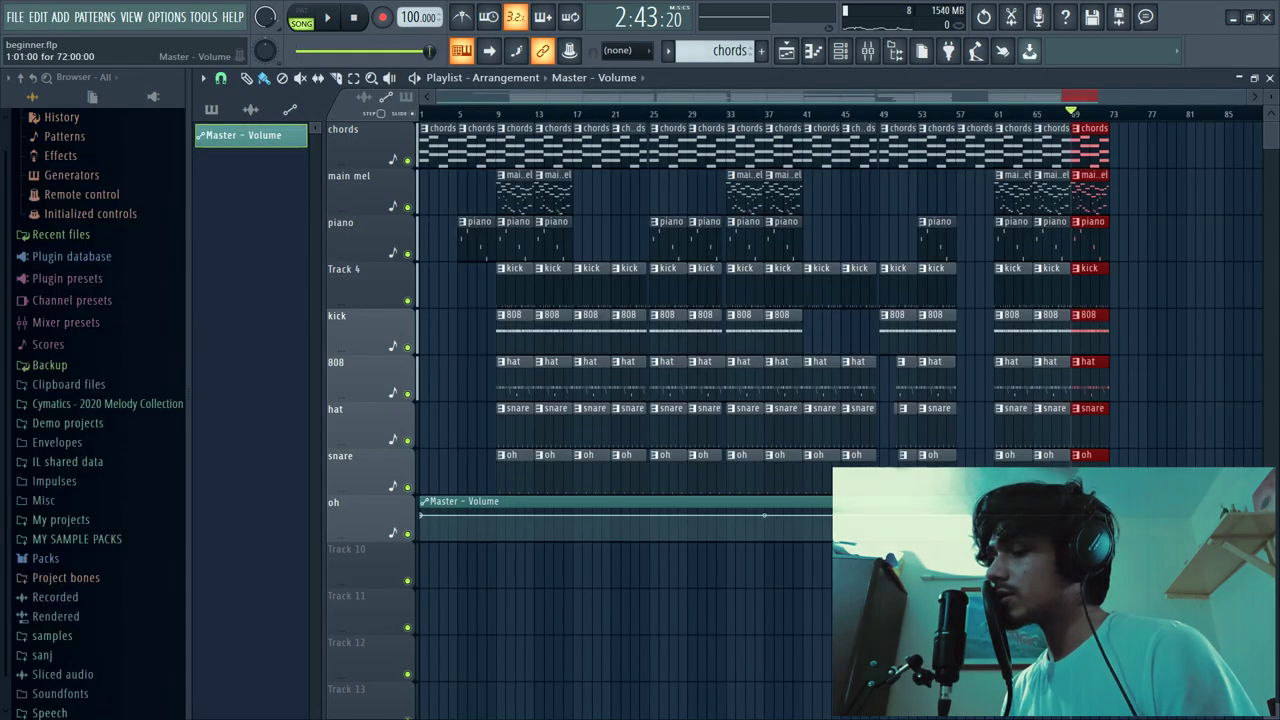
Copy the value of the Master volume clip's end point, mark bars 69 to 72, and add an automation point at bar 69.
{"action": "mouse_move", "coordinate": [1112, 520]}
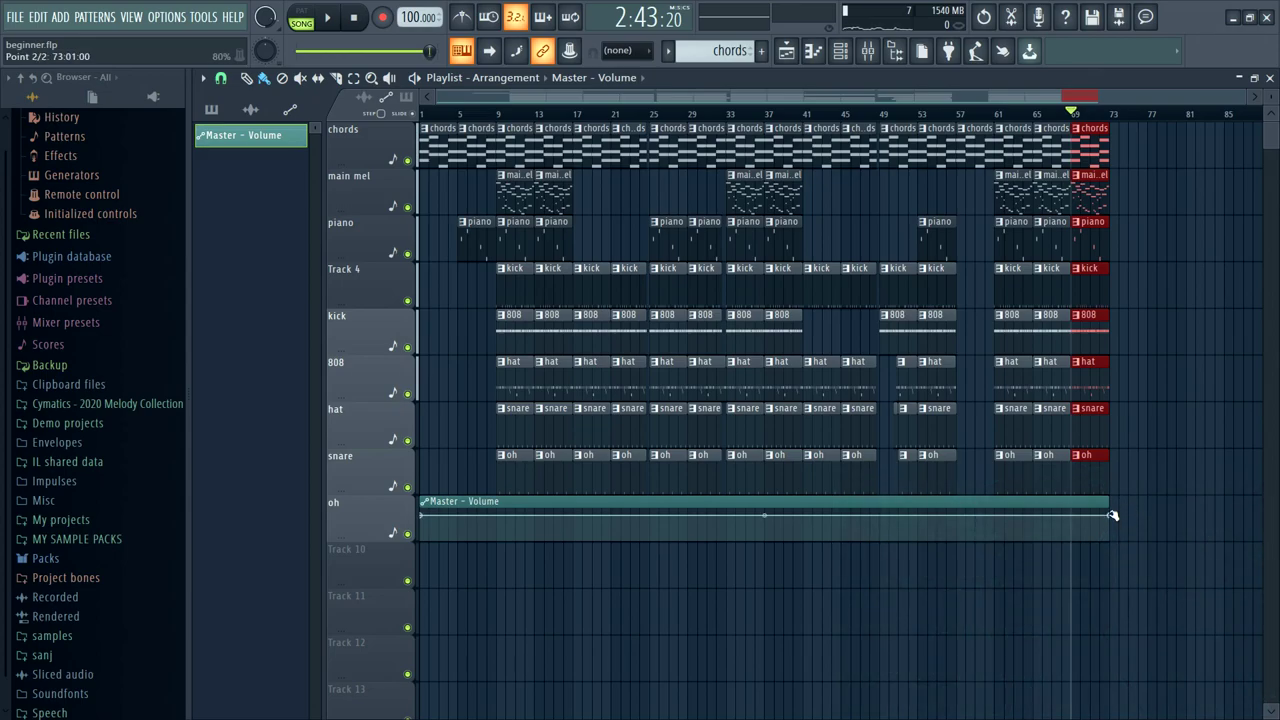
{"action": "right_click", "coordinate": [1113, 515]}
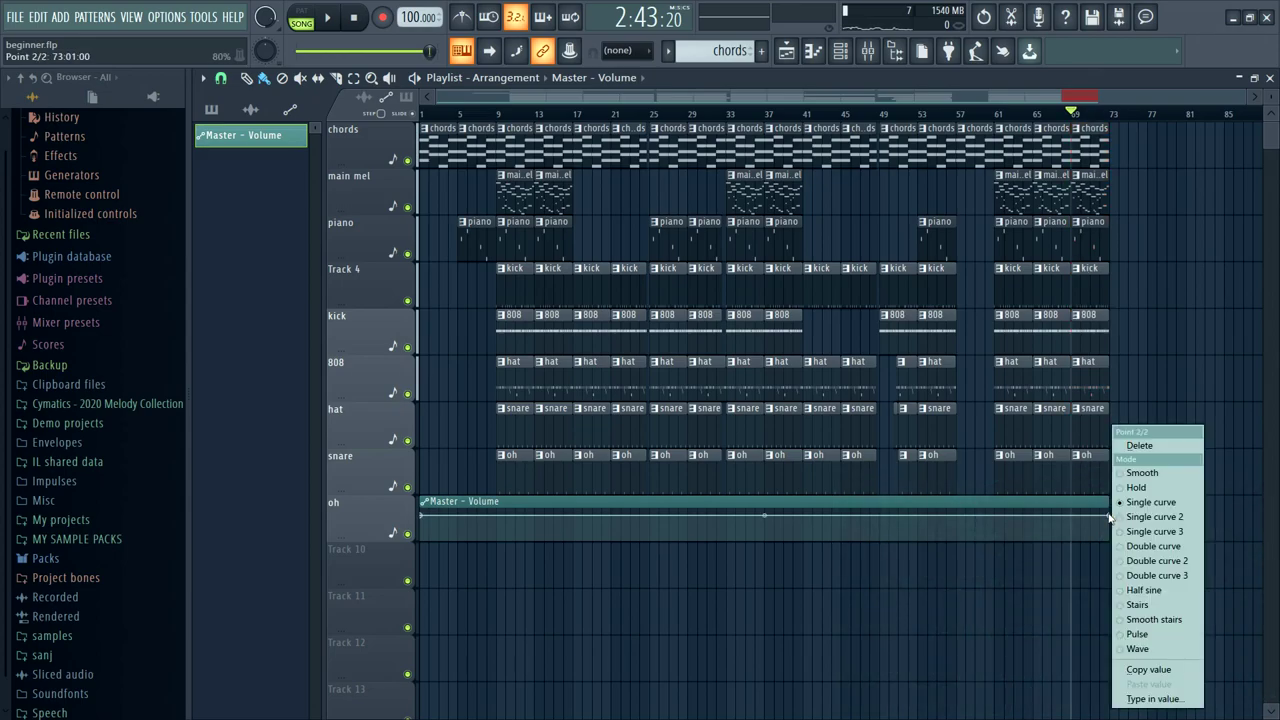
{"action": "left_click", "coordinate": [1163, 670]}
{"action": "scroll", "coordinate": [1117, 300], "scroll_direction": "up", "scroll_amount": 6}
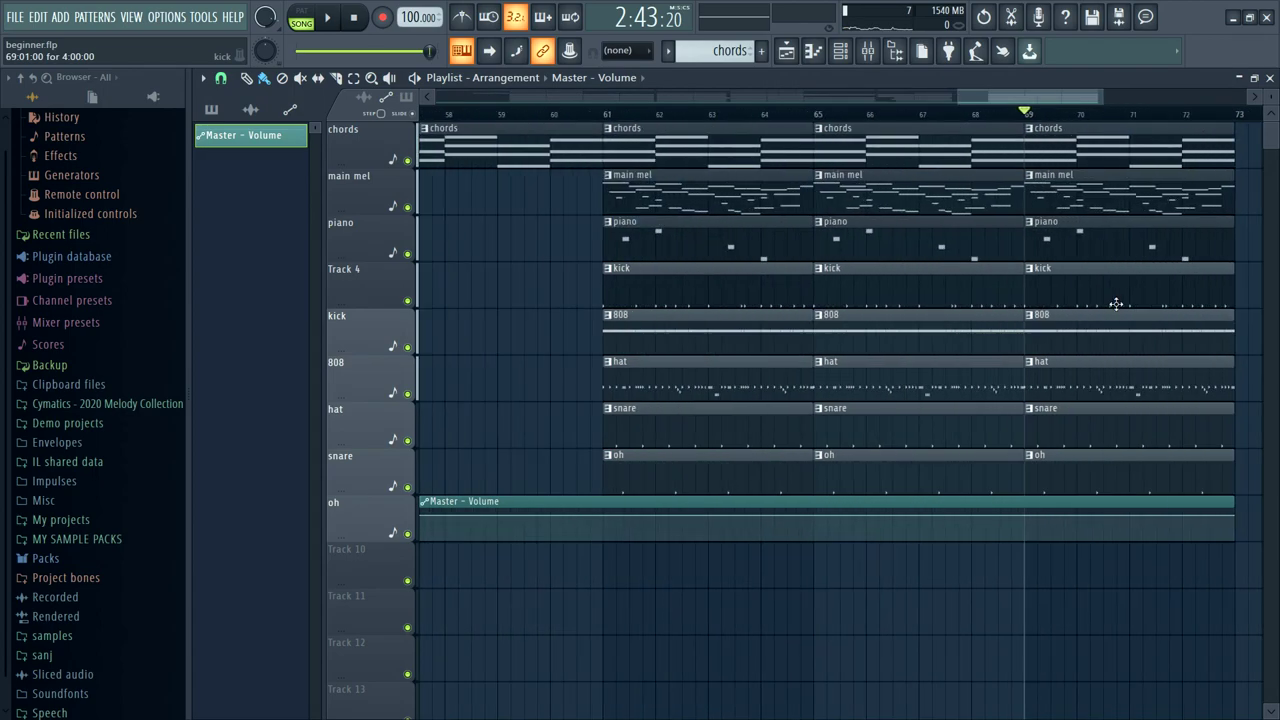
{"action": "left_click_drag", "start_coordinate": [1028, 115], "coordinate": [1250, 142]}
{"action": "scroll", "coordinate": [1104, 249], "scroll_direction": "down", "scroll_amount": 3}
{"action": "scroll", "coordinate": [1156, 292], "scroll_direction": "up", "scroll_amount": 3}
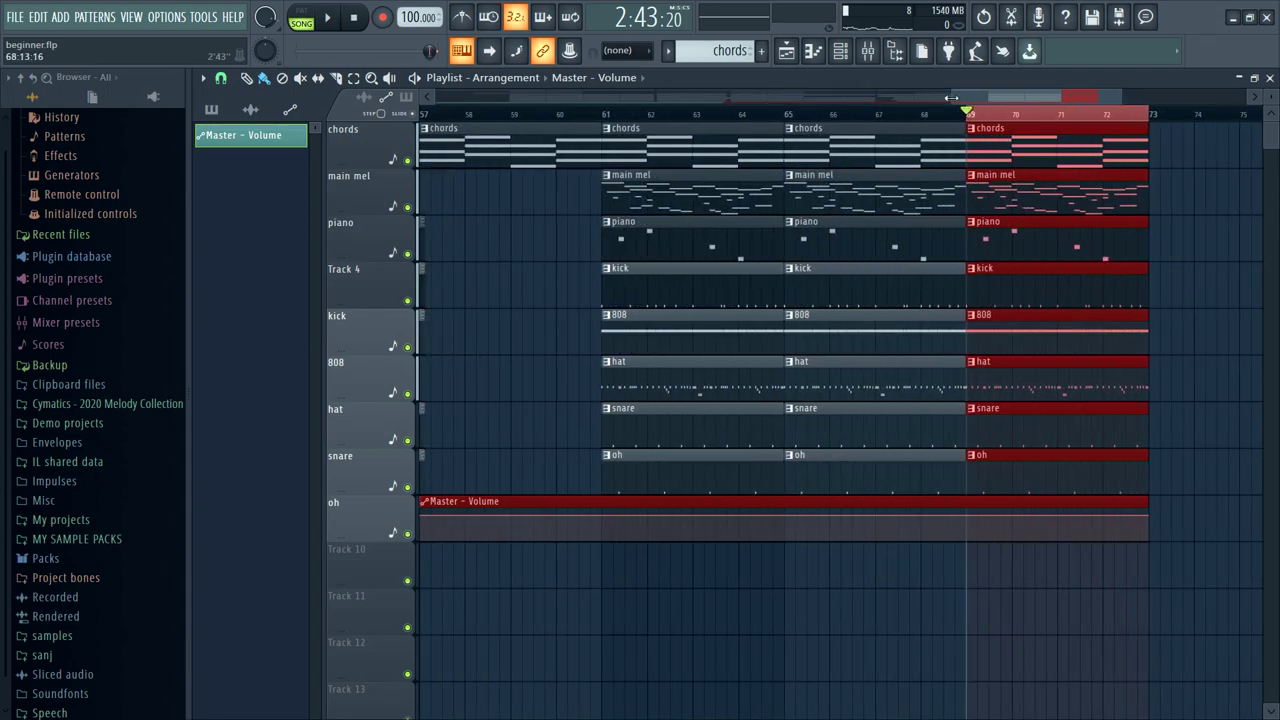
{"action": "right_click", "coordinate": [969, 517]}
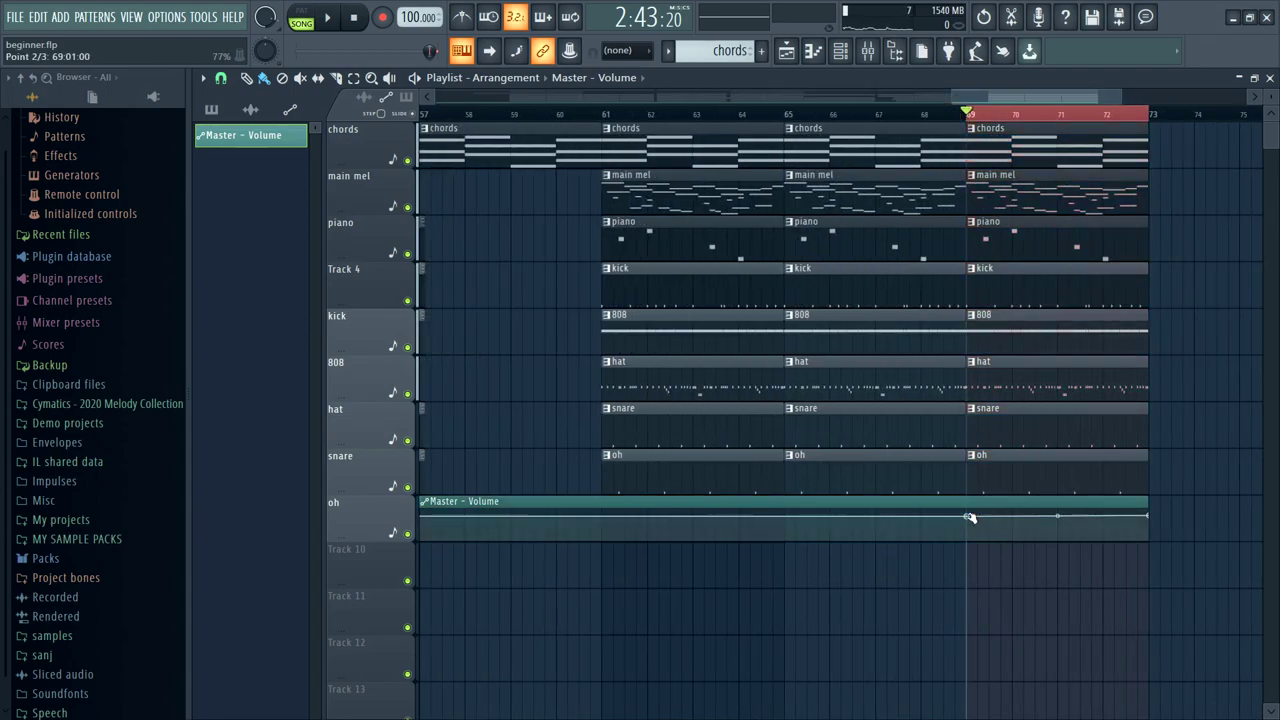
Paste the copied 80% value onto the automation point at bar 69, and lower the end point at bar 73 to 0%.
{"action": "right_click", "coordinate": [969, 517]}
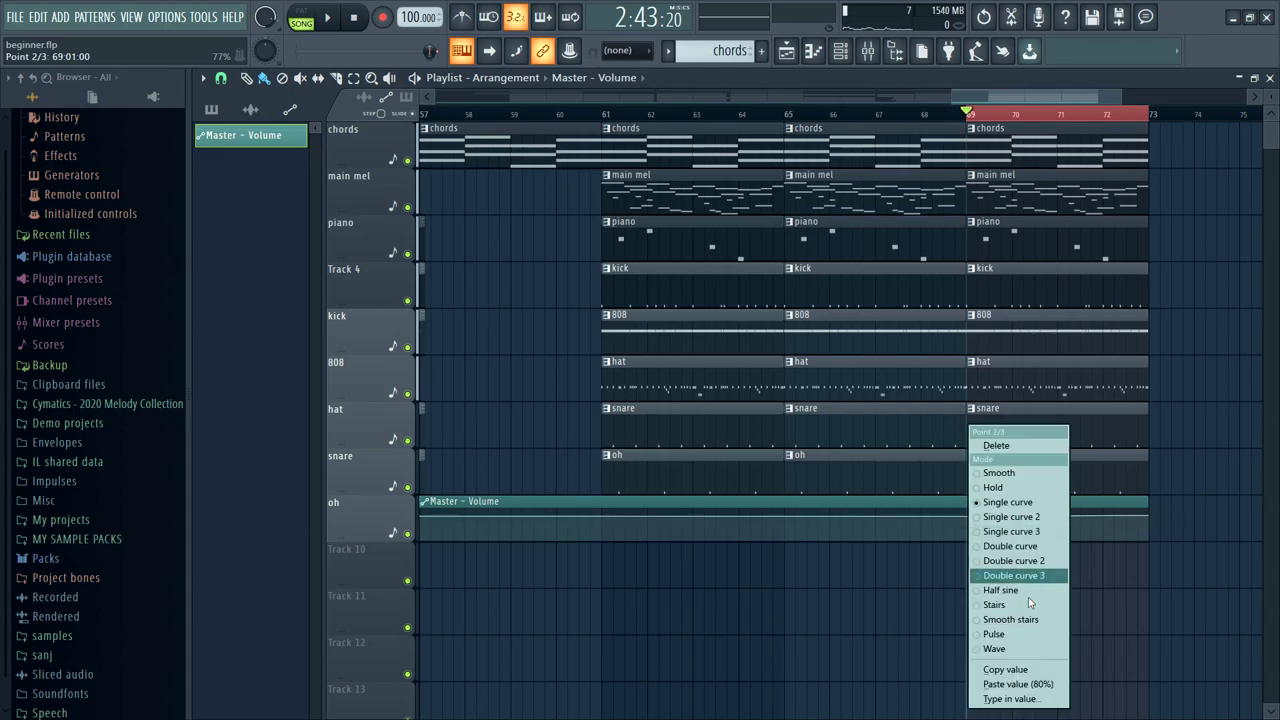
{"action": "left_click", "coordinate": [1067, 85]}
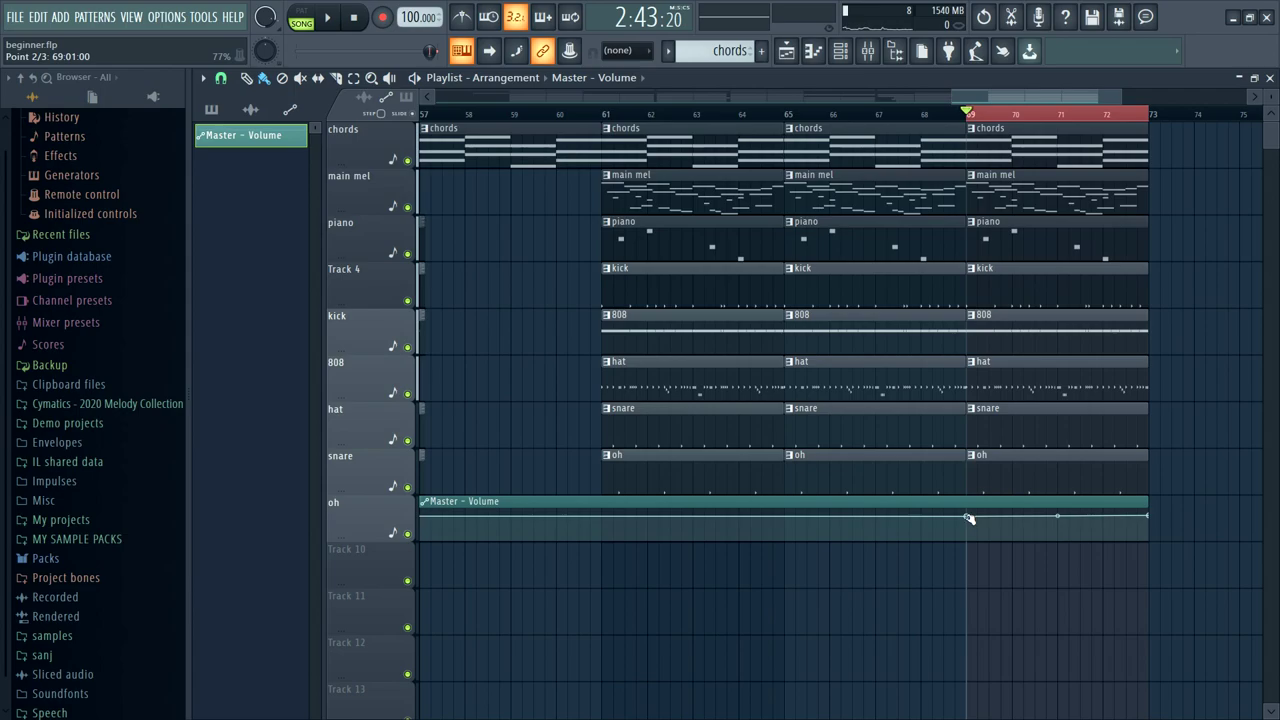
{"action": "right_click", "coordinate": [969, 517]}
{"action": "left_click", "coordinate": [1014, 686]}
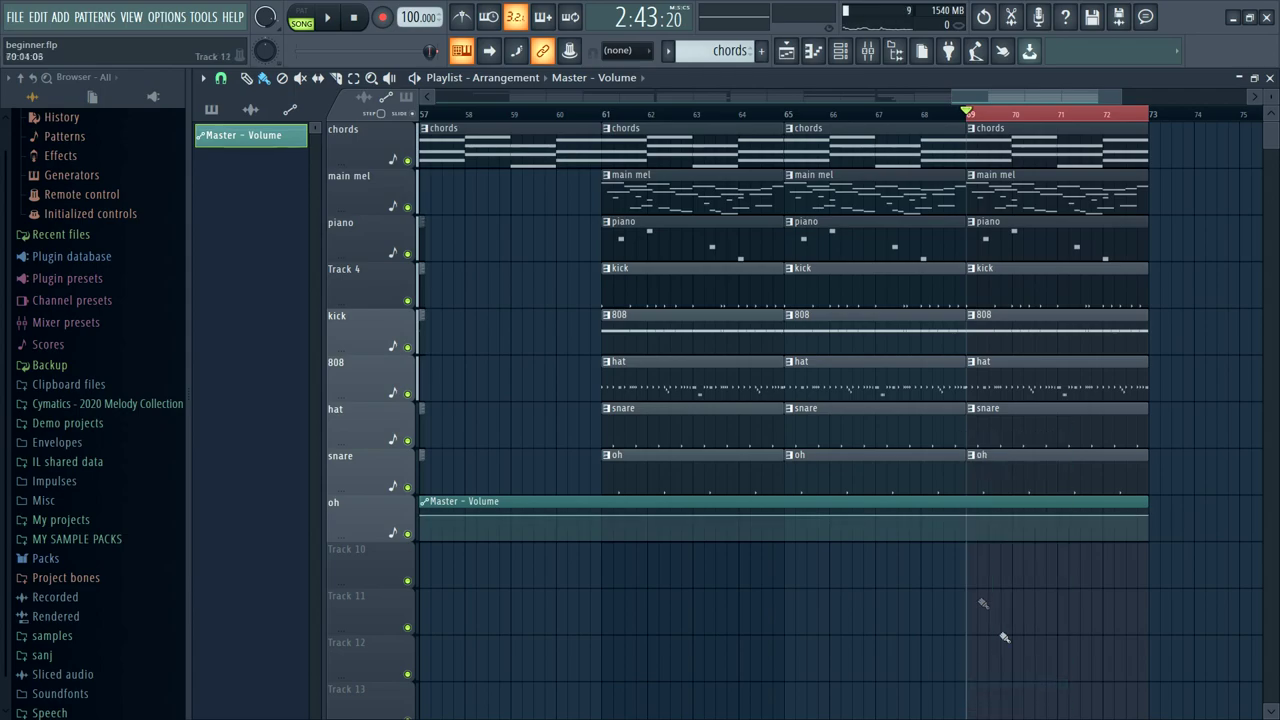
{"action": "left_click_drag", "start_coordinate": [1150, 517], "coordinate": [1153, 545]}
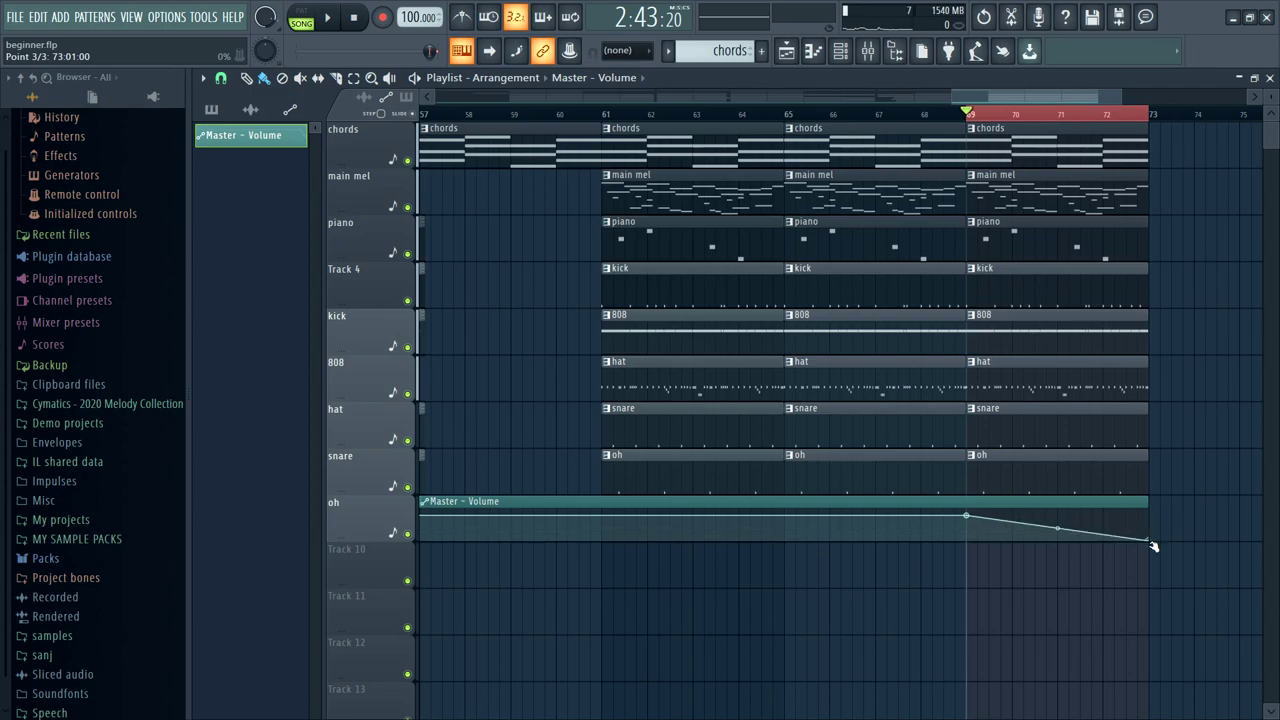
{"action": "left_click_drag", "start_coordinate": [1152, 540], "coordinate": [1152, 540]}
Play back the master volume fade-out from bar 68, and stop playback.
{"action": "left_click_drag", "start_coordinate": [968, 114], "coordinate": [953, 114]}
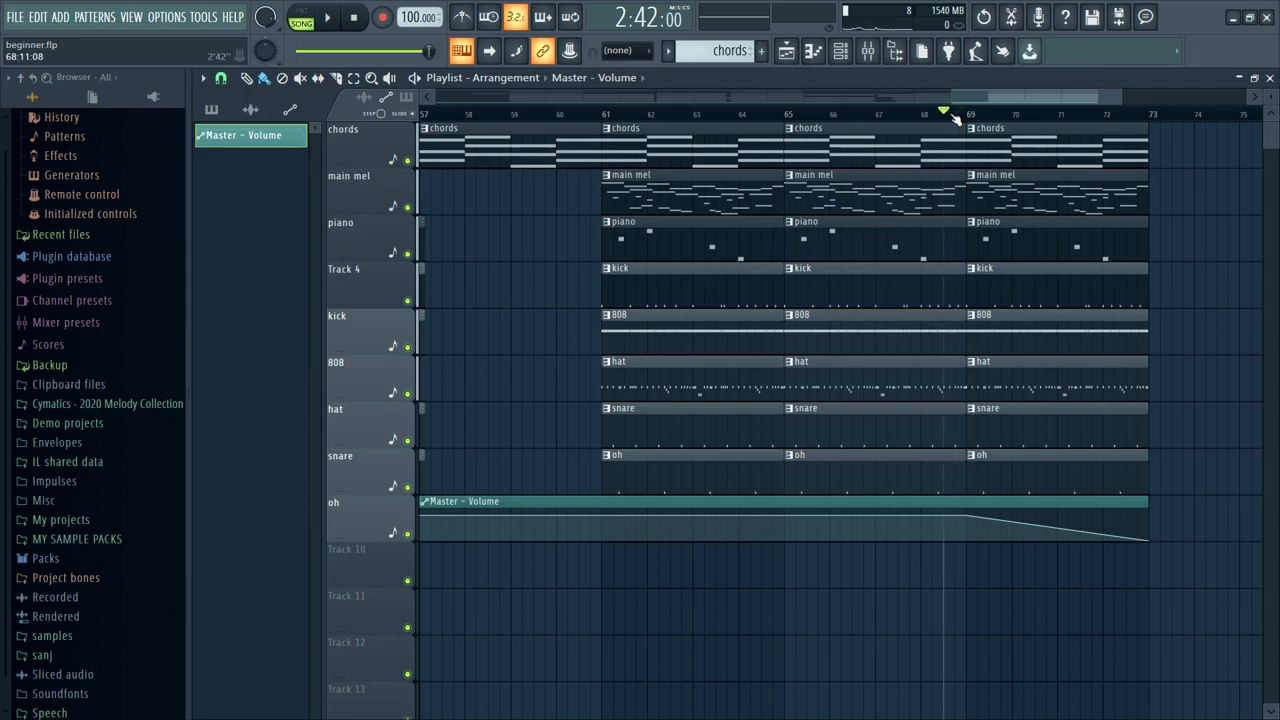
{"action": "key", "text": "space"}
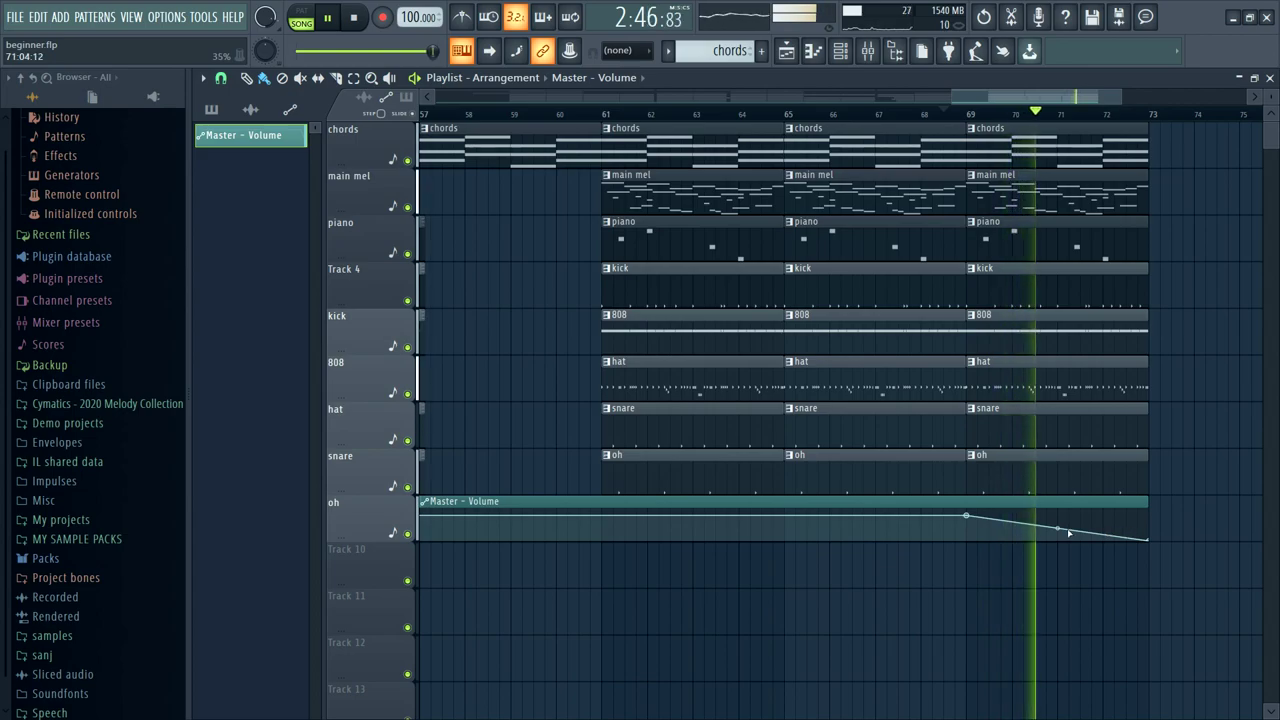
{"action": "scroll", "coordinate": [1198, 344], "scroll_direction": "down", "scroll_amount": 5}
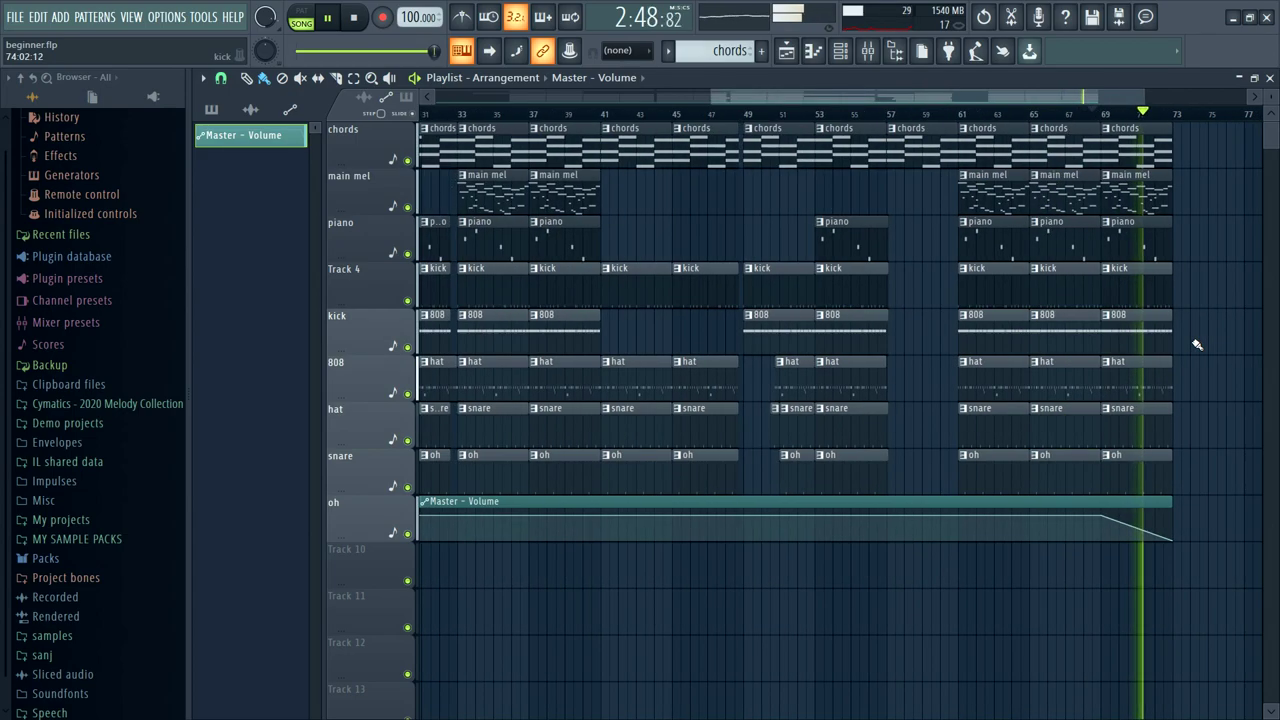
{"action": "key", "text": "space"}
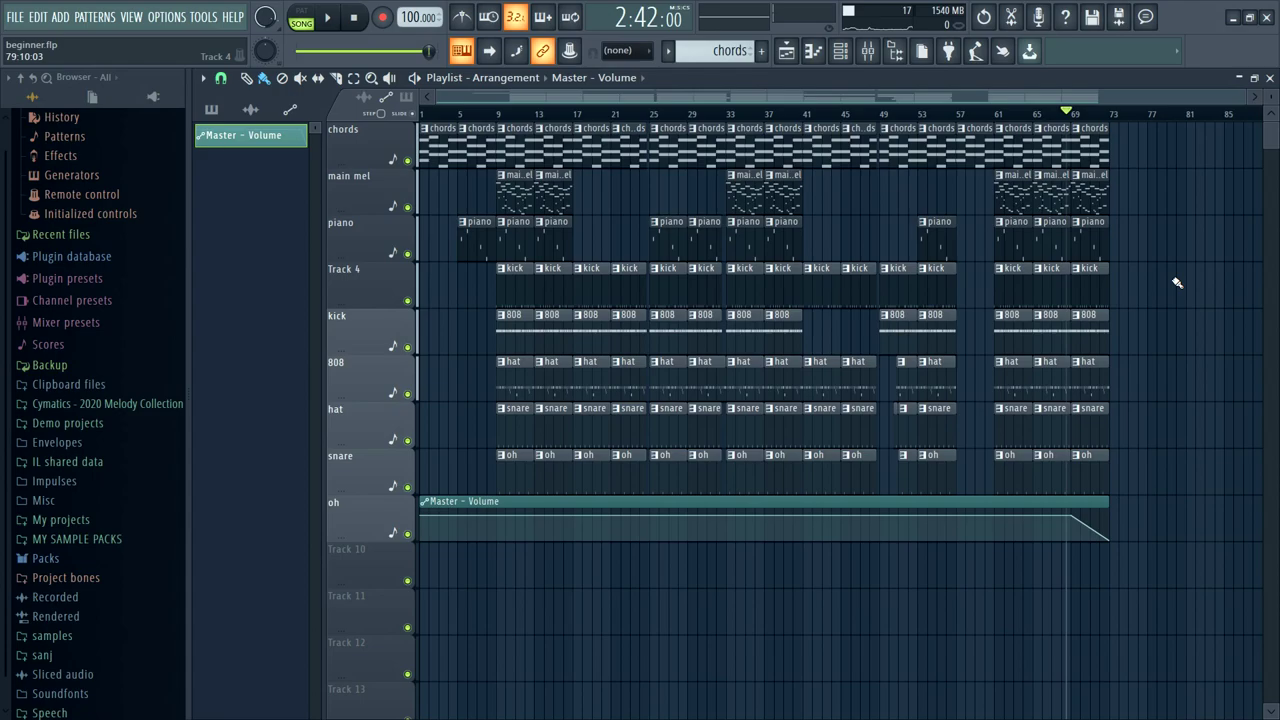